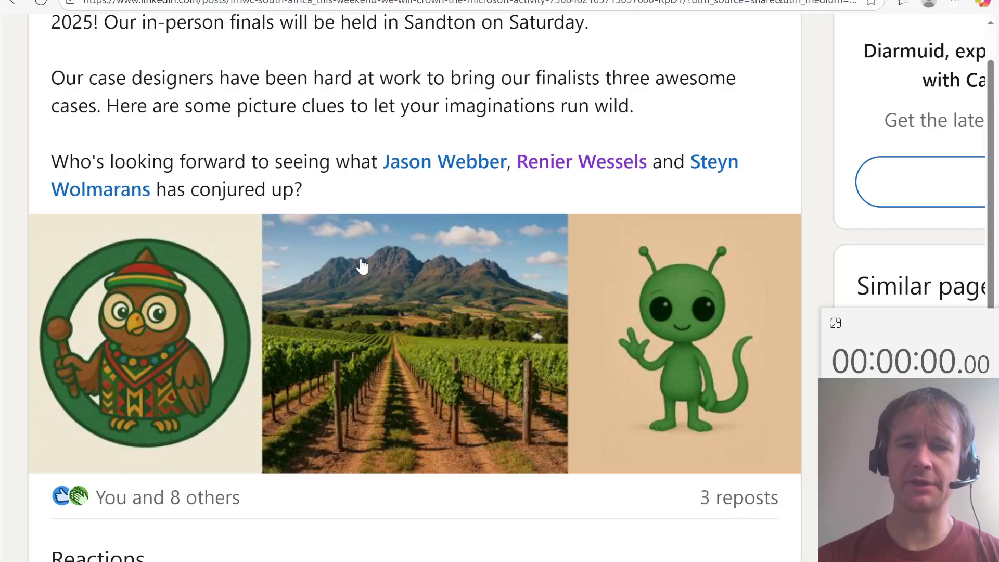
Step: Look over the picture clues in the LinkedIn post about the South Africa finals
scroll(292, 260, "up", 3)
scroll(289, 263, "down", 2)
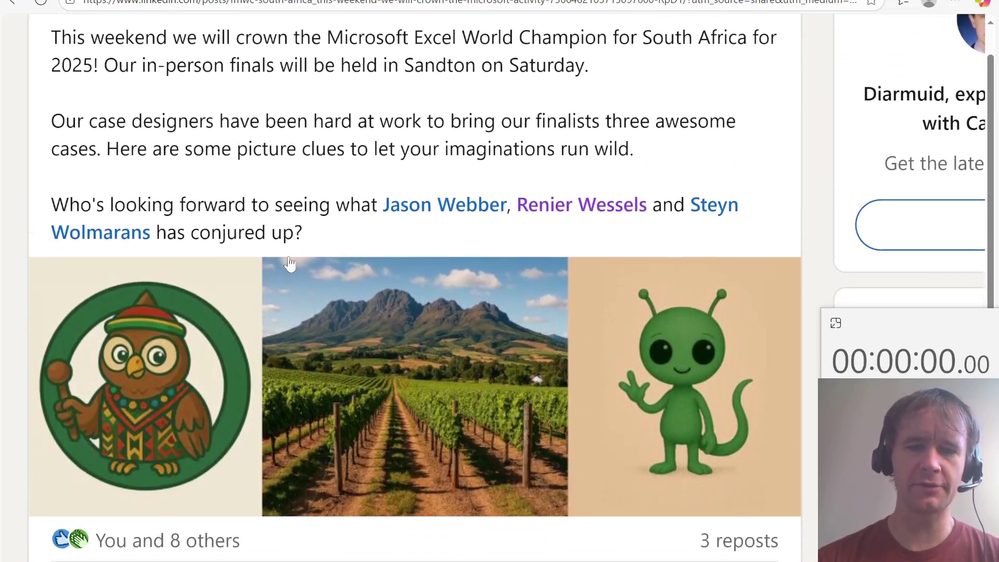
scroll(289, 263, "down", 2)
scroll(413, 265, "up", 1)
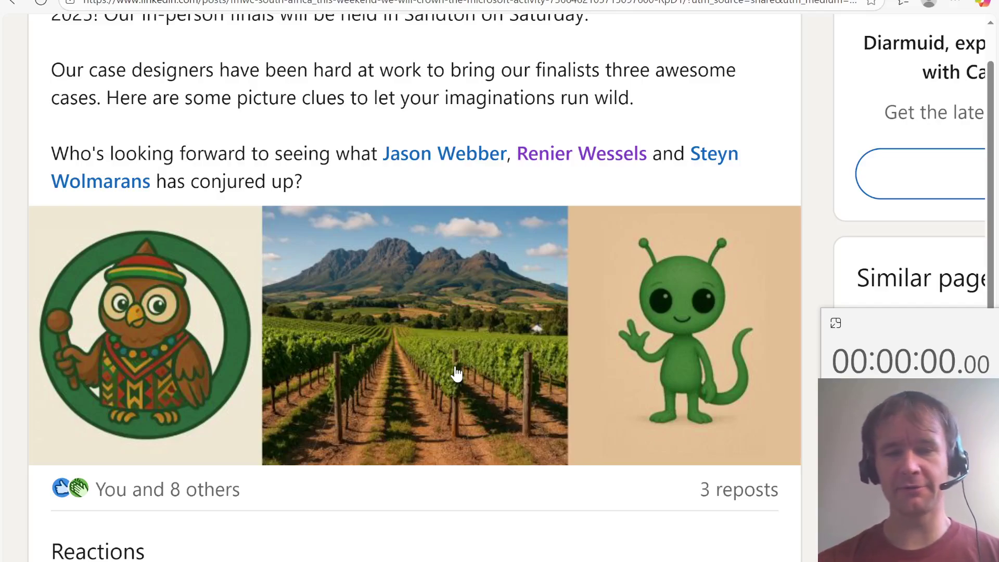
Step: Switch to the Excel case workbook and look over the Uncorked title banner and the case author section
key("alt+Tab")
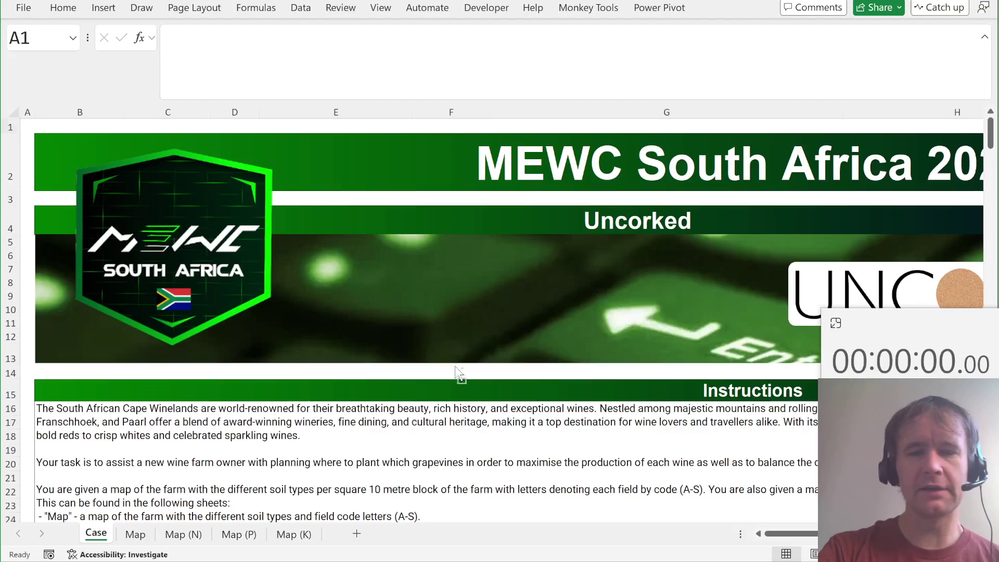
scroll(455, 367, "up", 3)
scroll(455, 367, "left", 3)
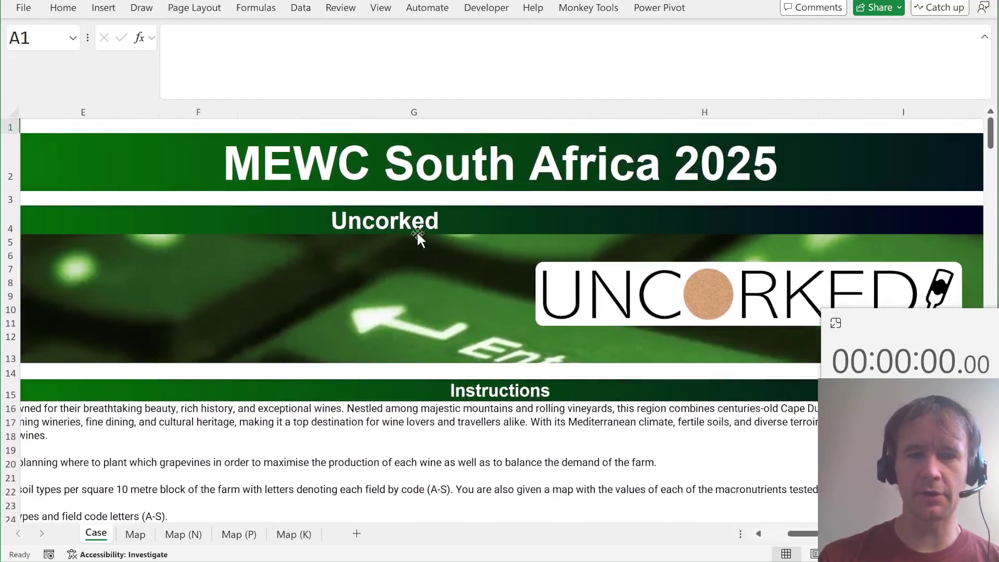
scroll(461, 276, "right", 2)
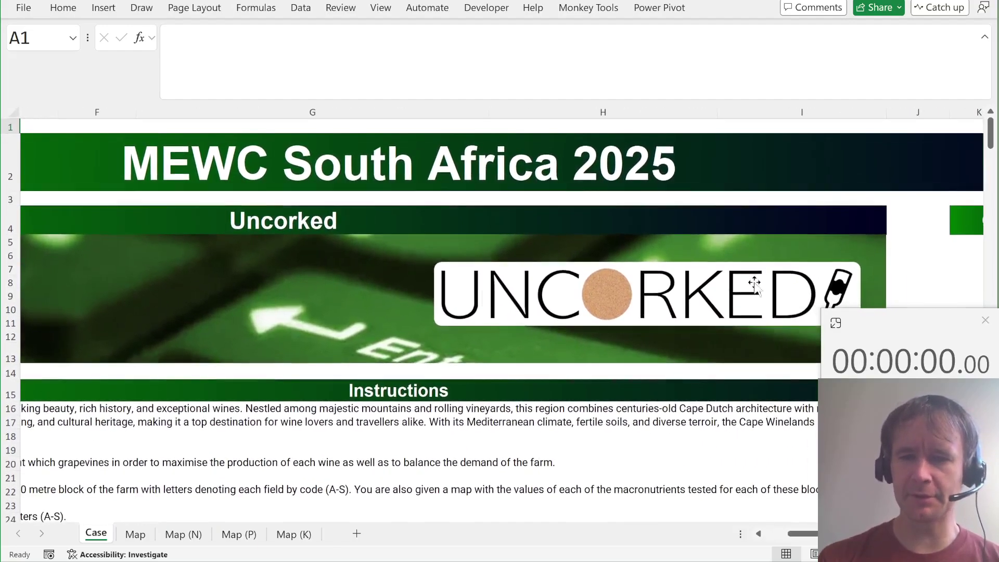
scroll(592, 307, "right", 3)
scroll(592, 307, "right", 1)
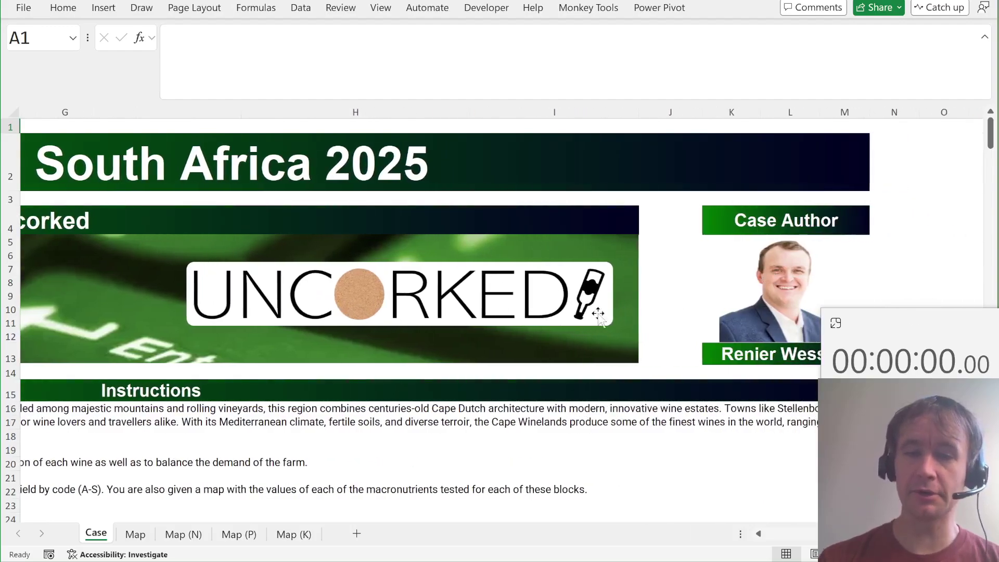
scroll(548, 308, "left", 5)
scroll(547, 308, "left", 3)
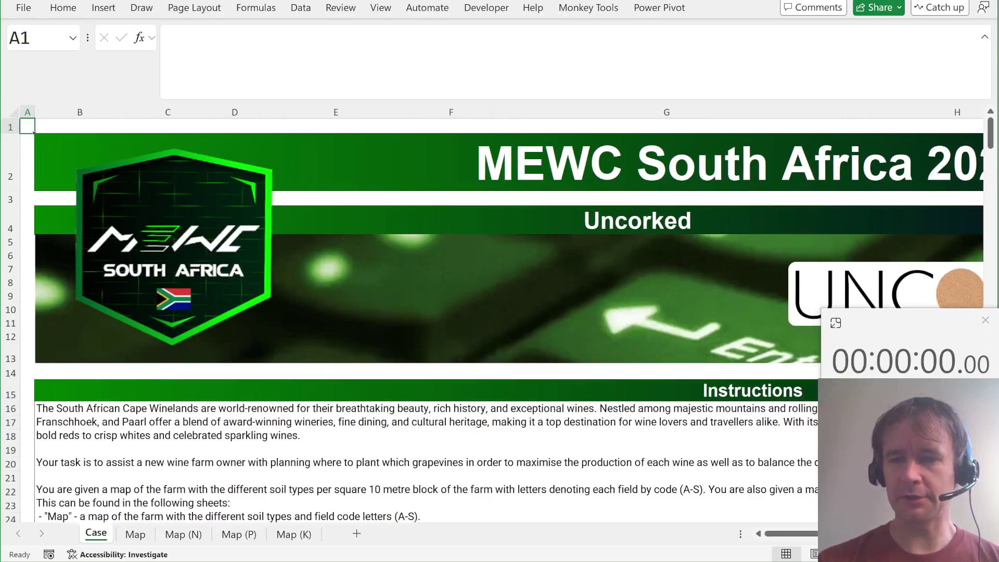
Step: Start the stopwatch and read the introductory paragraphs of the Instructions on the Case sheet
left_click(885, 391)
scroll(447, 407, "down", 2)
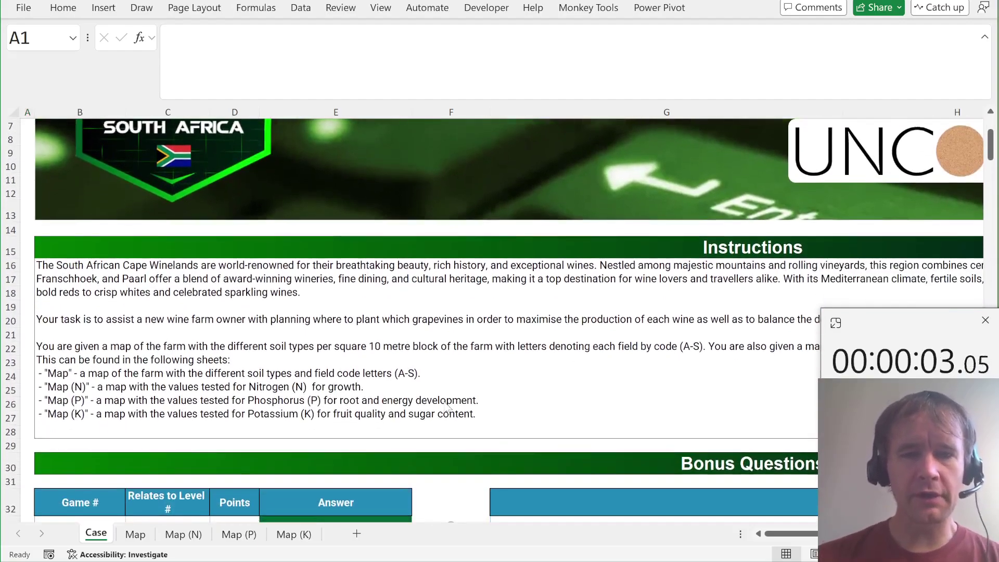
scroll(447, 407, "right", 3)
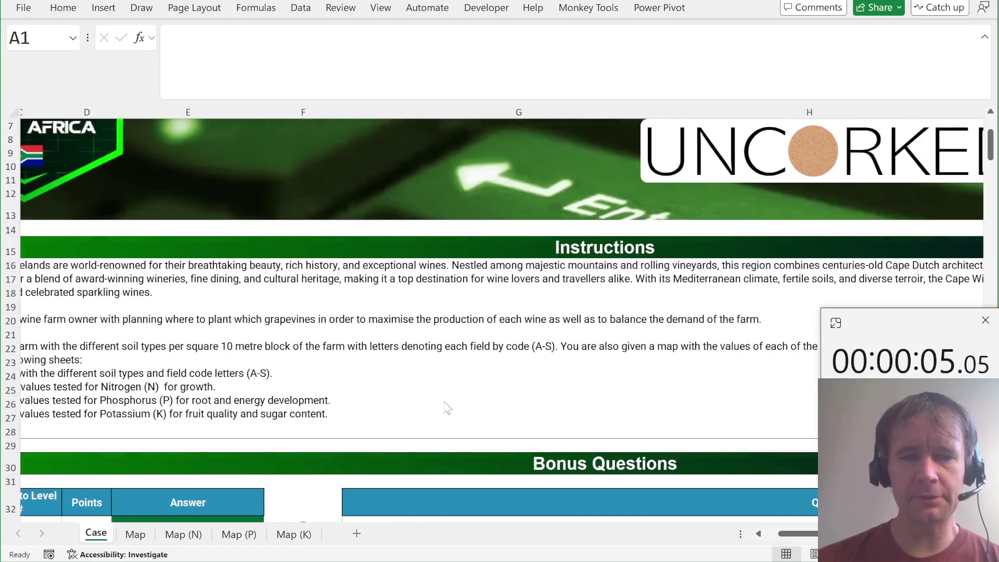
scroll(447, 408, "right", 4)
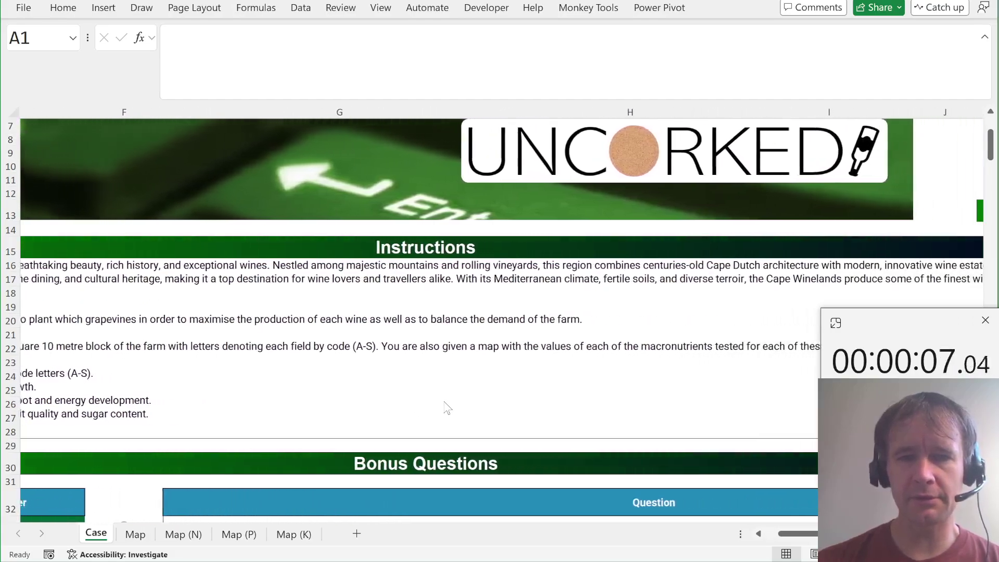
scroll(447, 408, "right", 3)
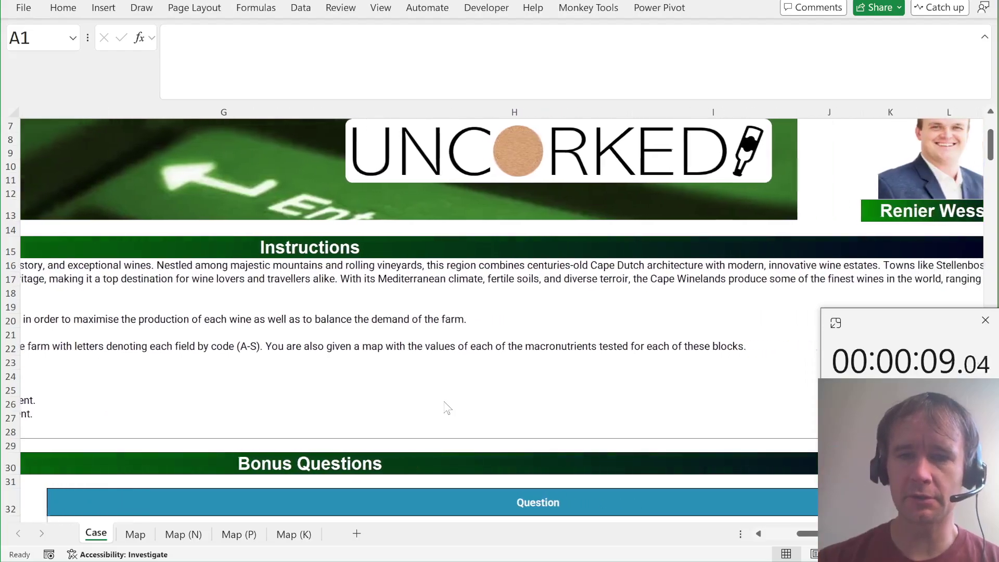
scroll(447, 407, "right", 3)
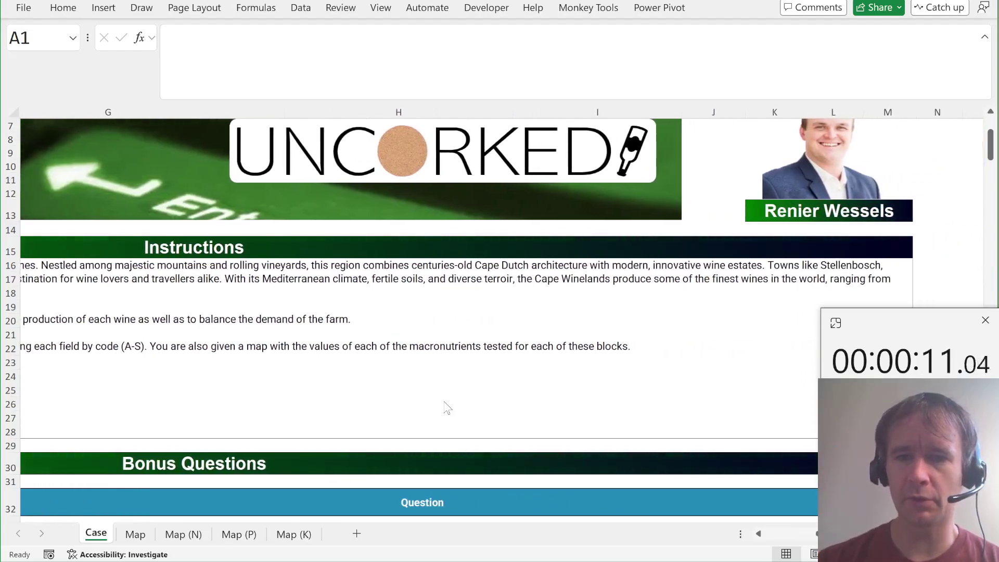
scroll(446, 408, "left", 14)
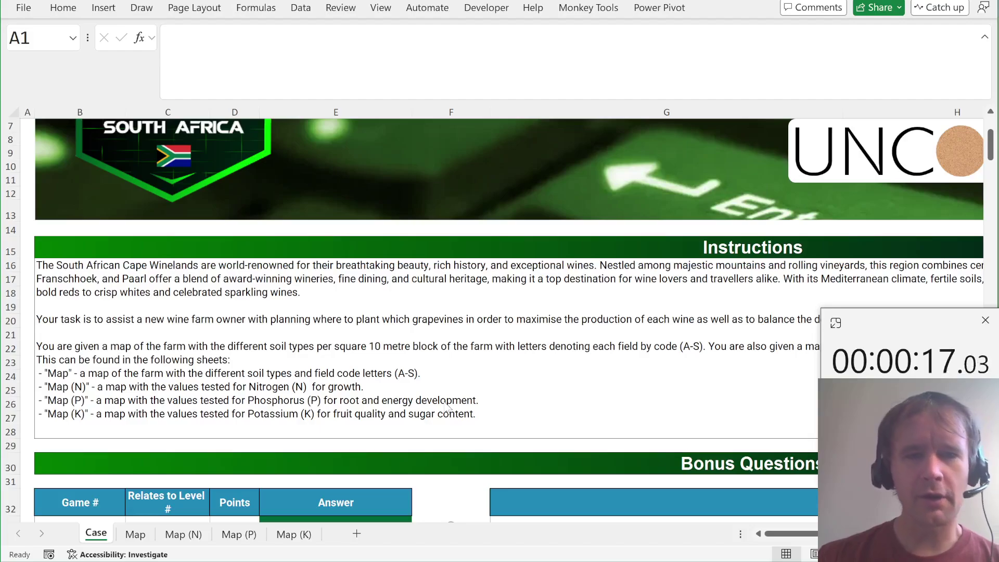
scroll(447, 408, "right", 4)
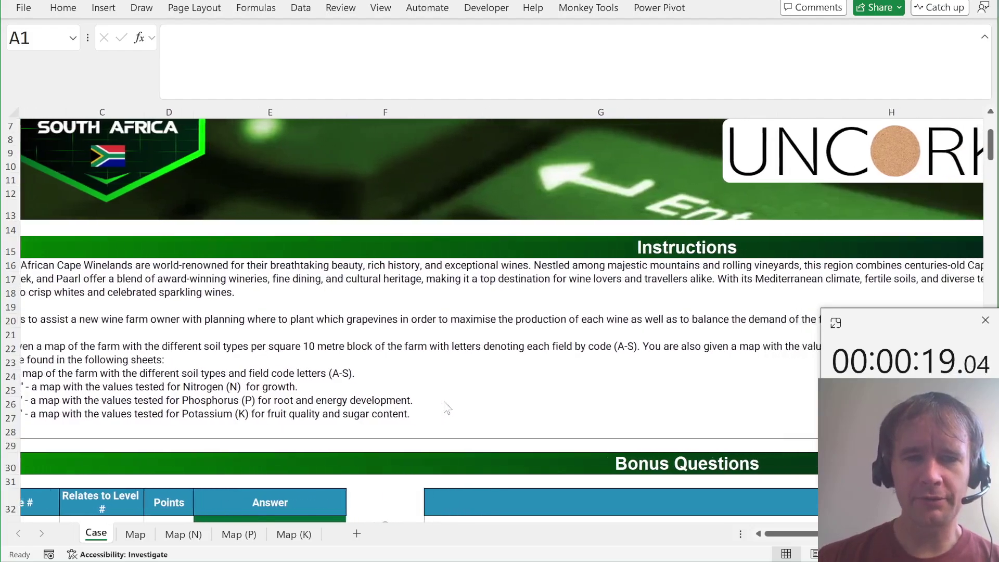
scroll(446, 407, "right", 4)
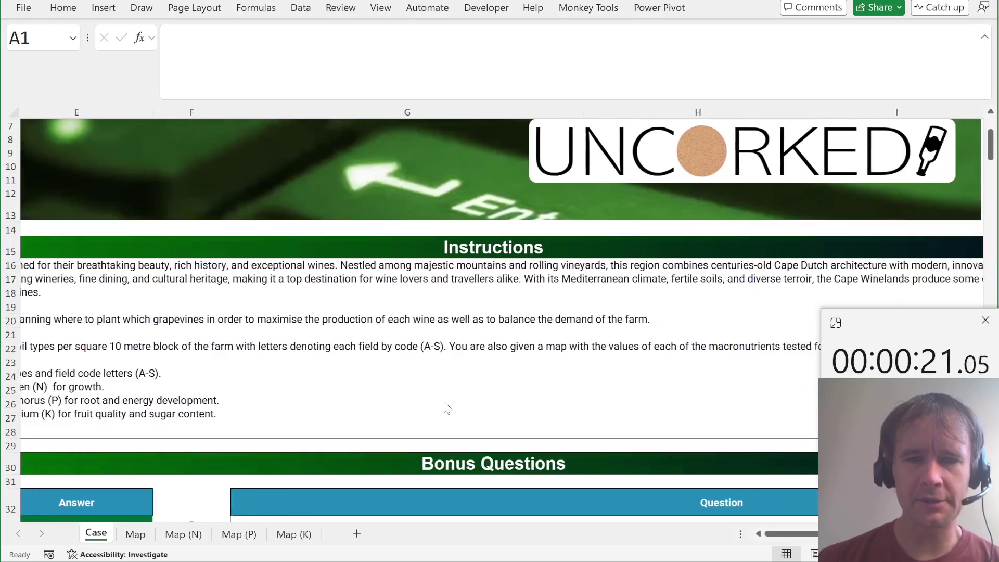
scroll(447, 408, "right", 4)
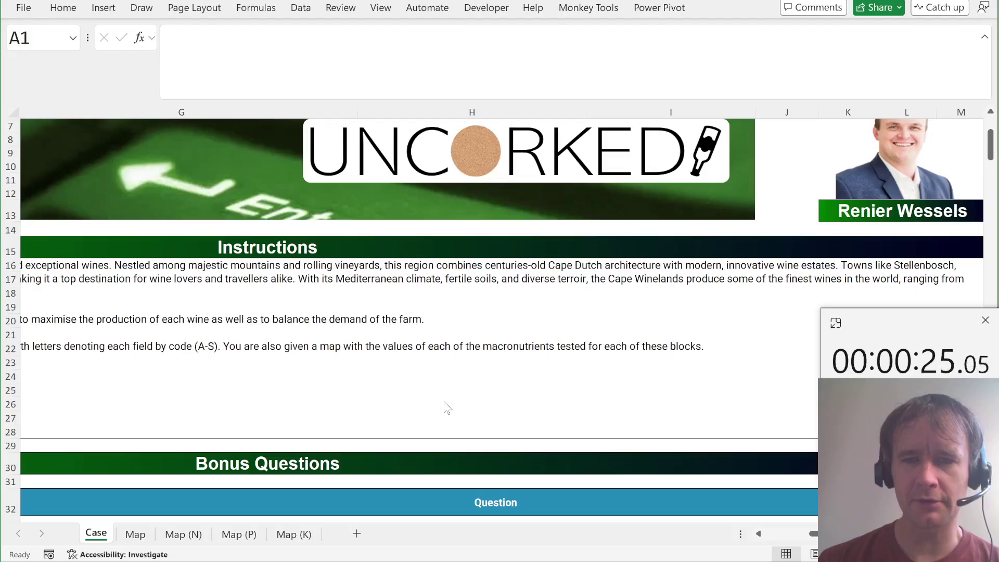
scroll(447, 408, "right", 3)
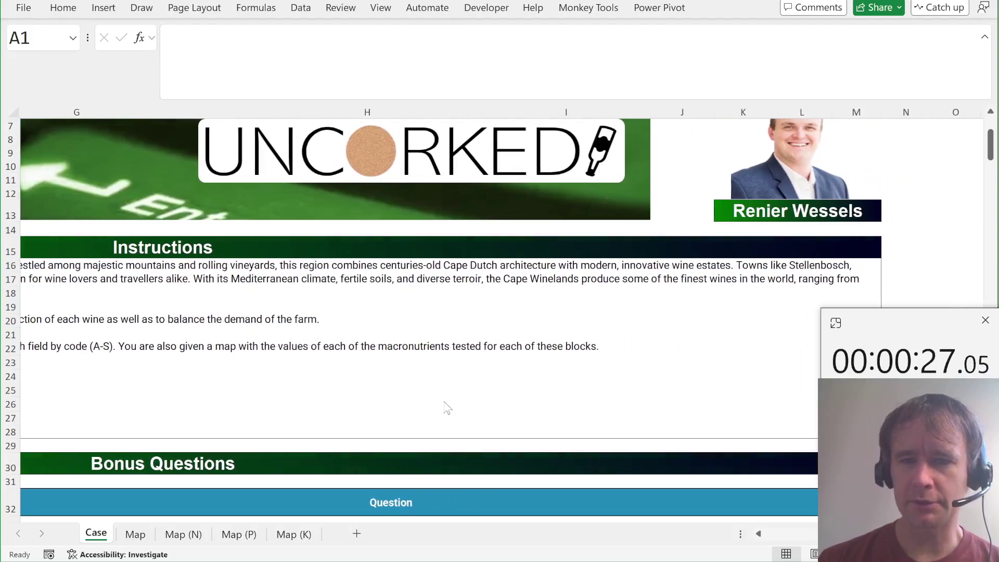
scroll(447, 407, "left", 15)
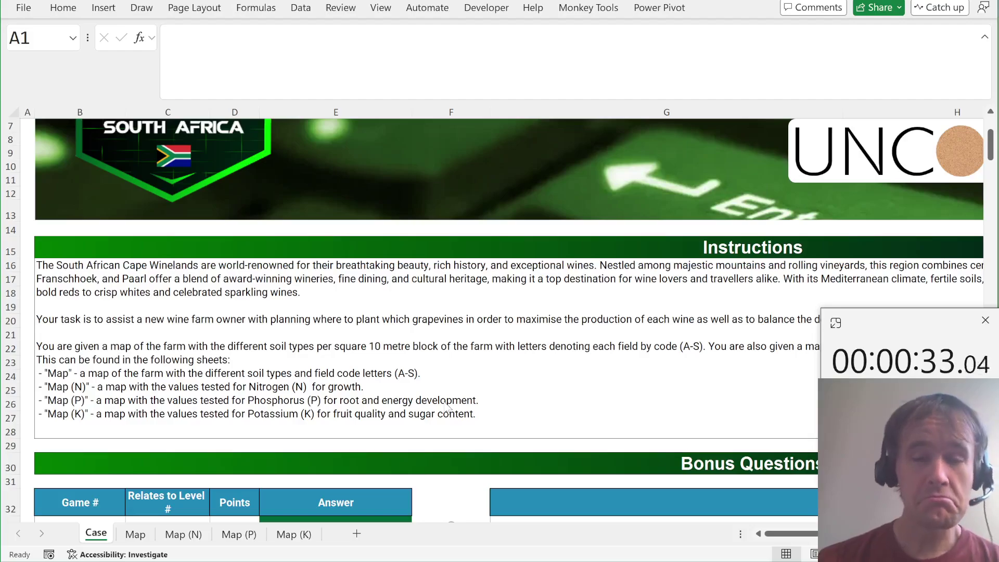
Step: Read the instructions describing the task, the field codes and the four map sheets
scroll(448, 407, "down", 2)
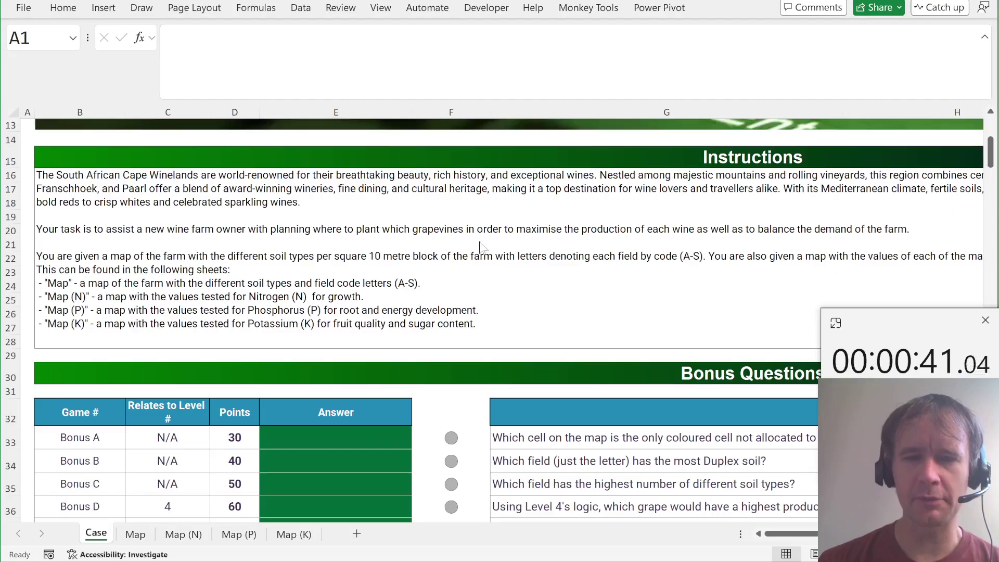
scroll(737, 247, "right", 1)
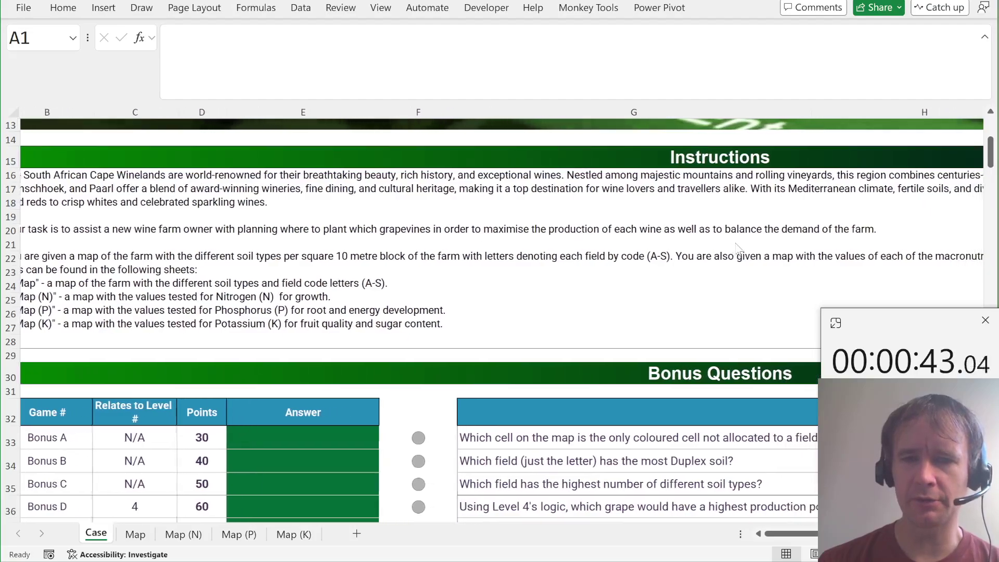
scroll(737, 247, "left", 1)
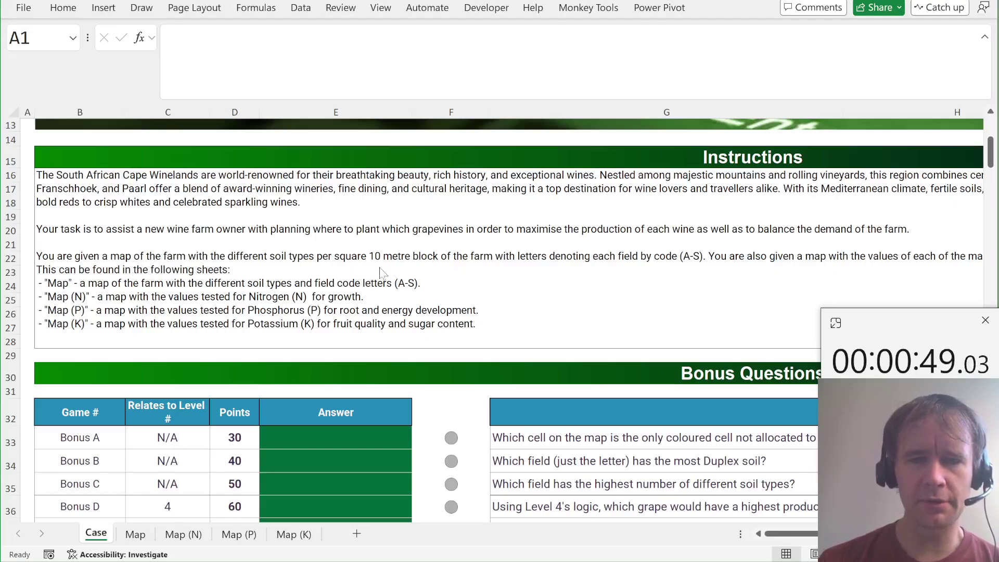
scroll(488, 279, "right", 3)
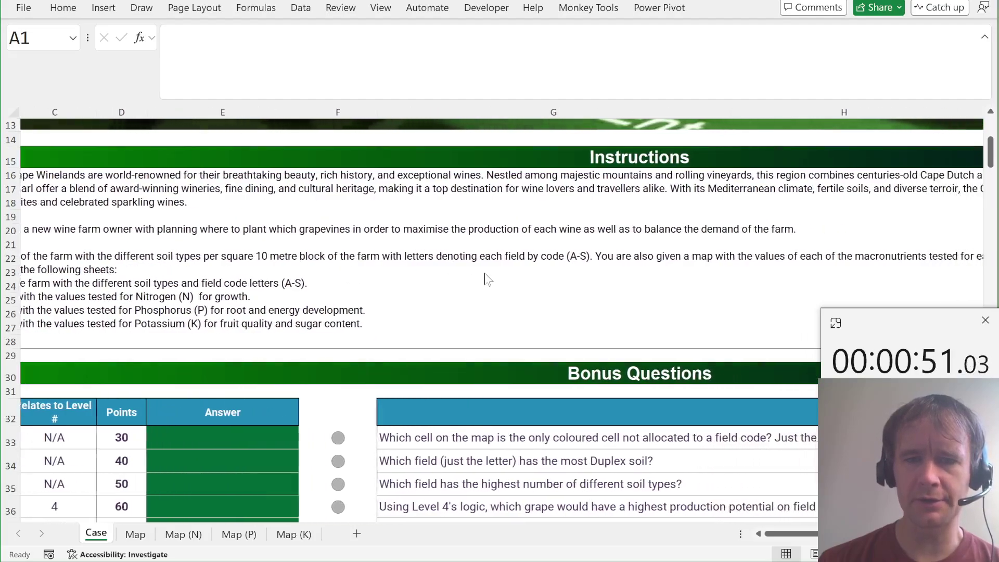
scroll(488, 279, "right", 2)
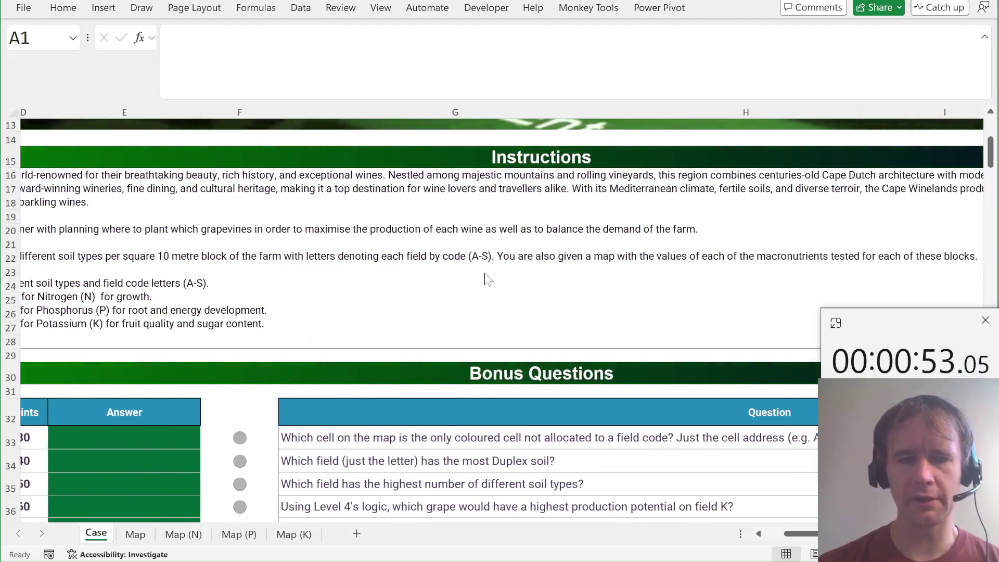
key("ctrl+Home")
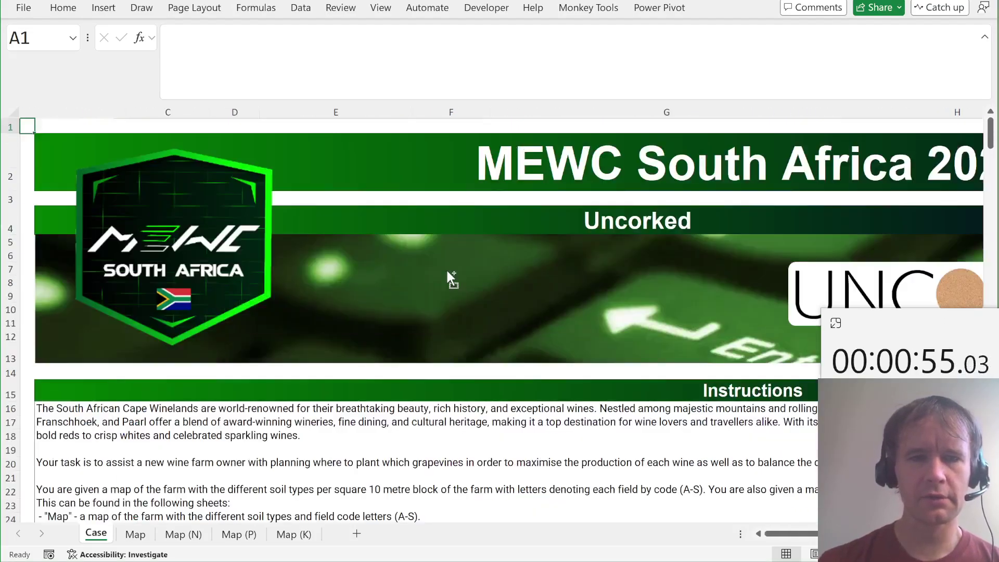
Step: View the whole farm map with its soil legend on the Map sheet, and open the Map (K) sheet
key("ctrl+Page_Down")
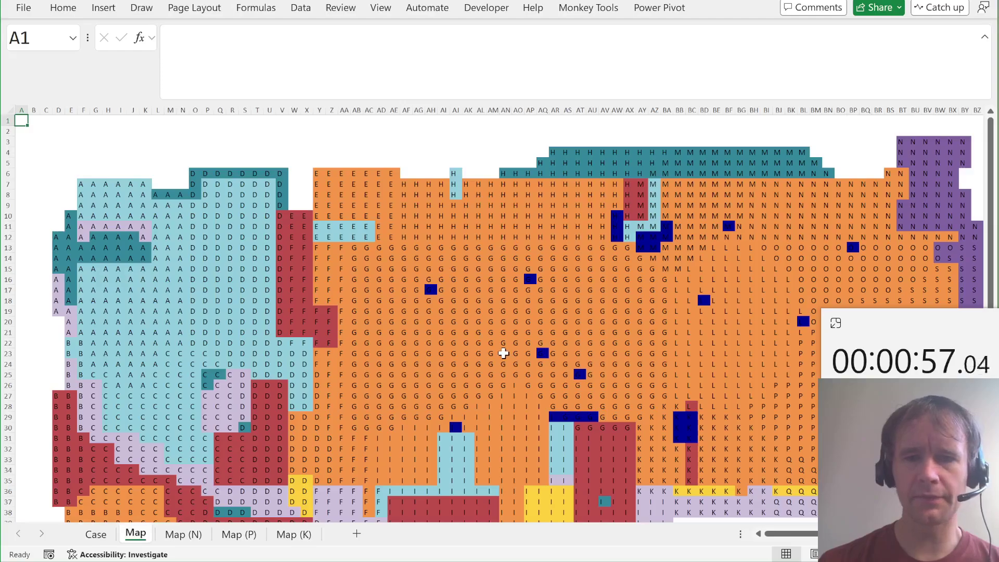
scroll(504, 352, "down", 4, "ctrl")
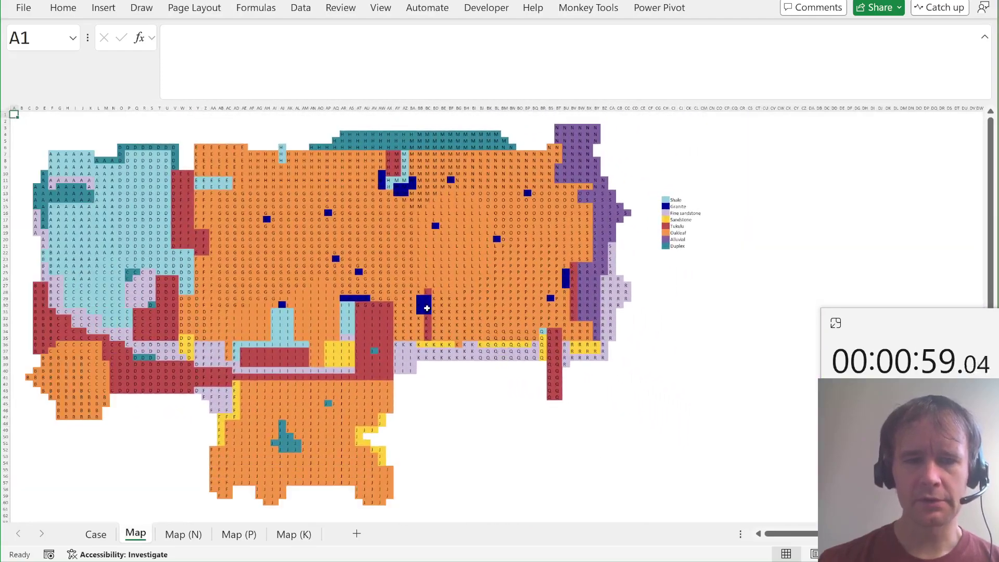
key("ctrl+Page_Down")
key("ctrl+Page_Down")
key("ctrl+Page_Down")
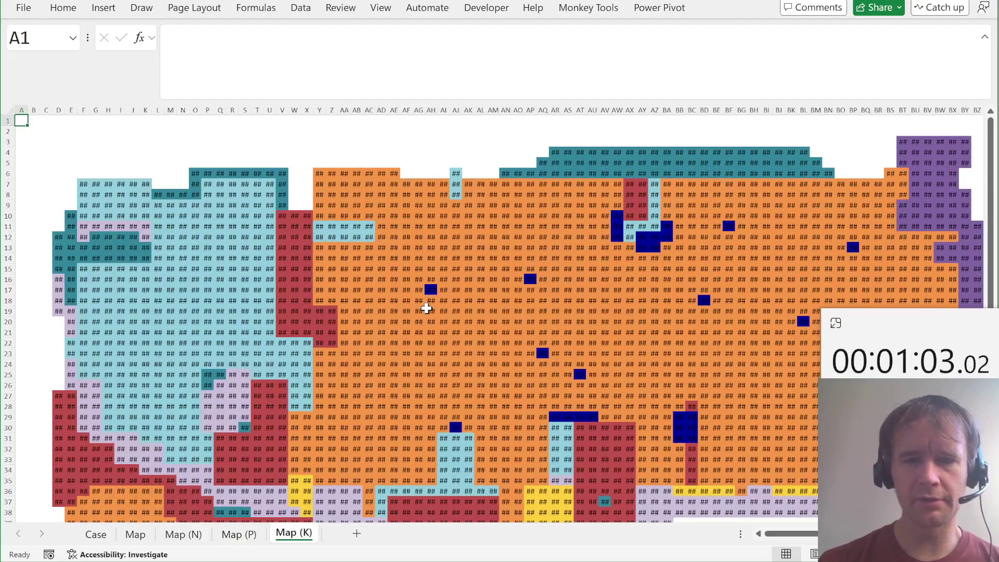
Step: AutoFit the column widths on the Map (K) sheet based on row 19
left_click(427, 311)
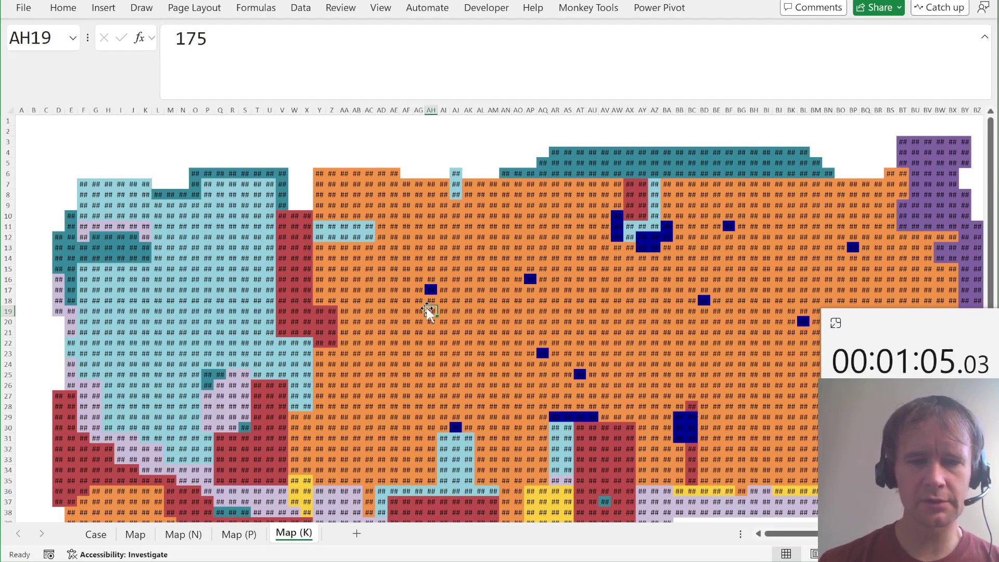
key("shift+space")
key("alt+h")
key("o")
key("i")
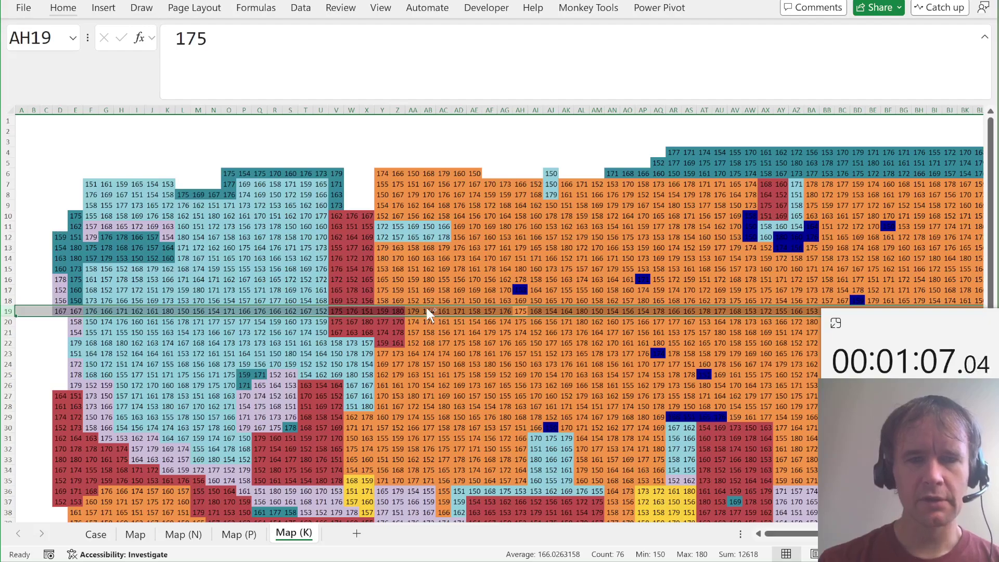
Step: Return to the Case sheet and look over the Bonus Questions table
key("ctrl+Page_Up")
key("ctrl+Page_Up")
key("ctrl+Page_Up")
key("ctrl+Page_Up")
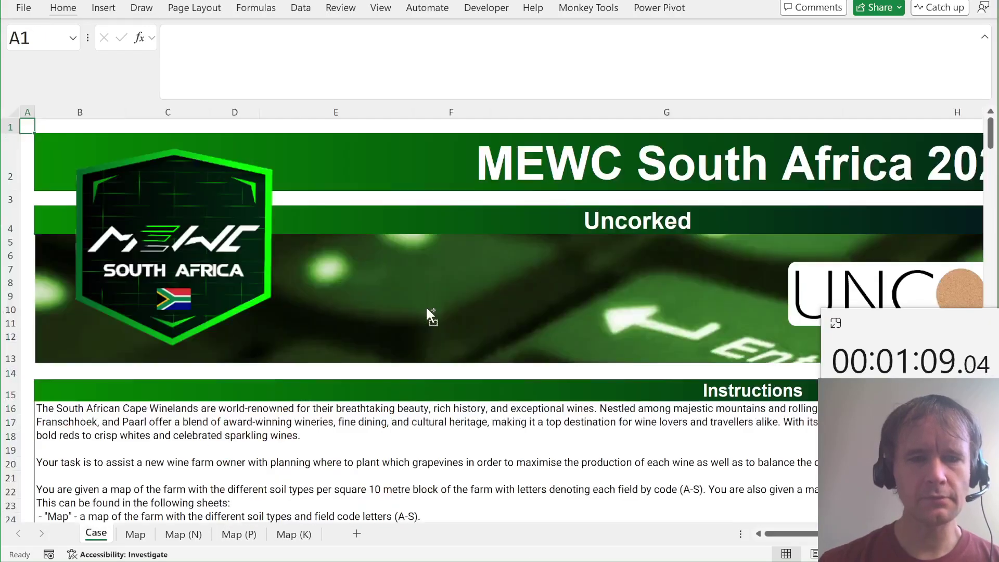
scroll(426, 311, "down", 7)
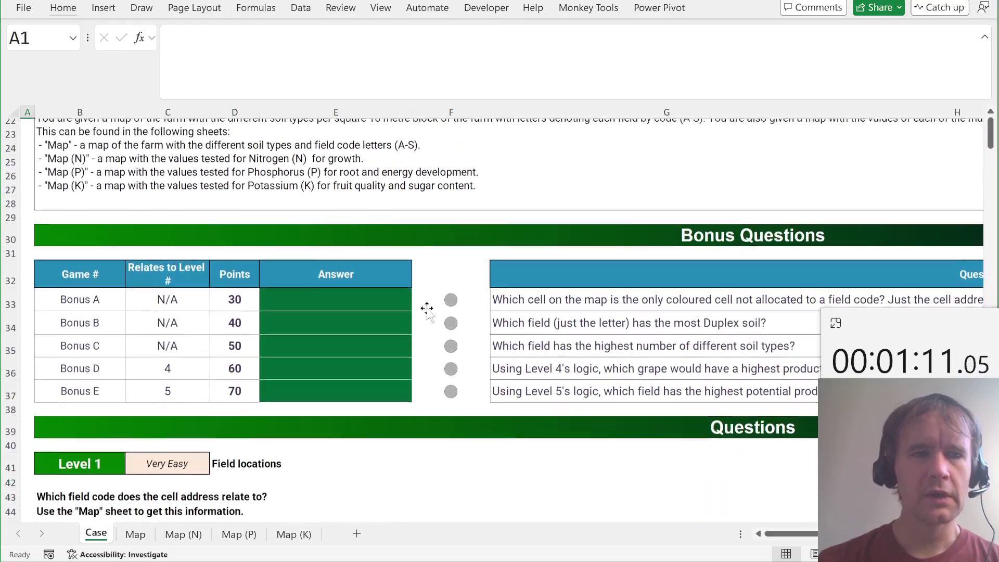
scroll(231, 207, "up", 1)
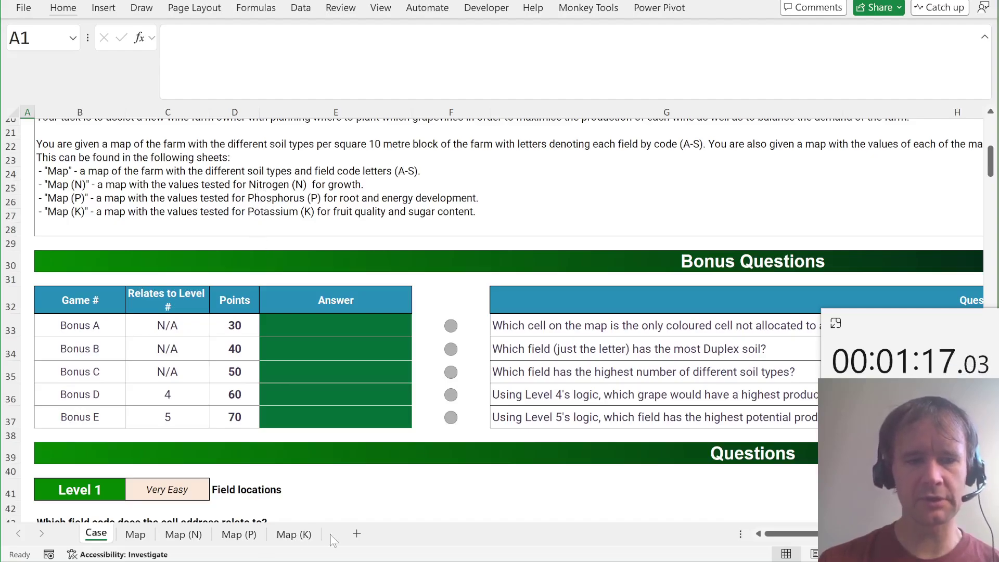
Step: On the Map sheet, copy the whole farm map block and paste only its formatting starting at cell CO2
left_click(140, 538)
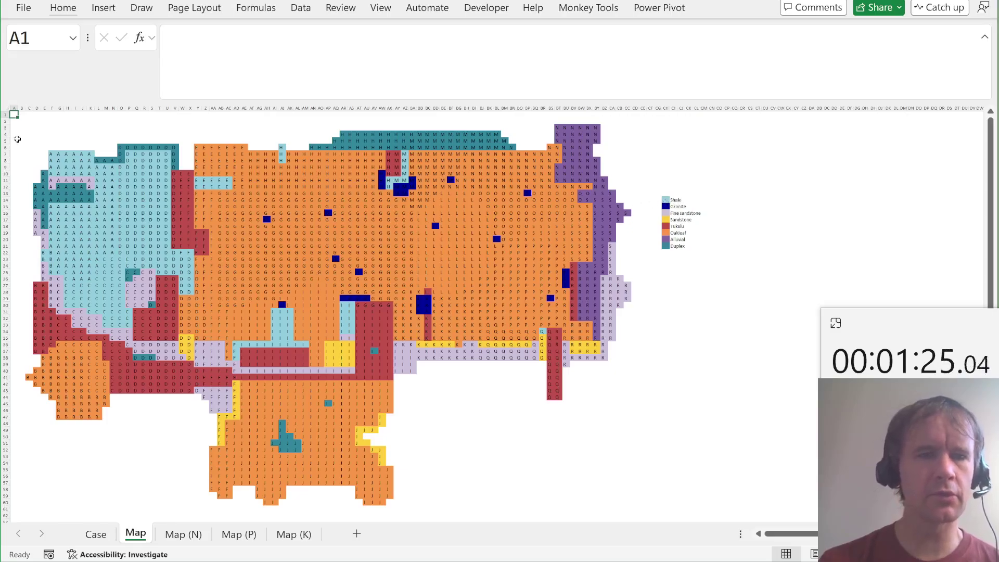
left_click(28, 126)
key("Up")
mouse_move(630, 530)
left_mouse_down()
mouse_move(631, 516)
mouse_move(618, 521)
left_mouse_up()
key("ctrl+c")
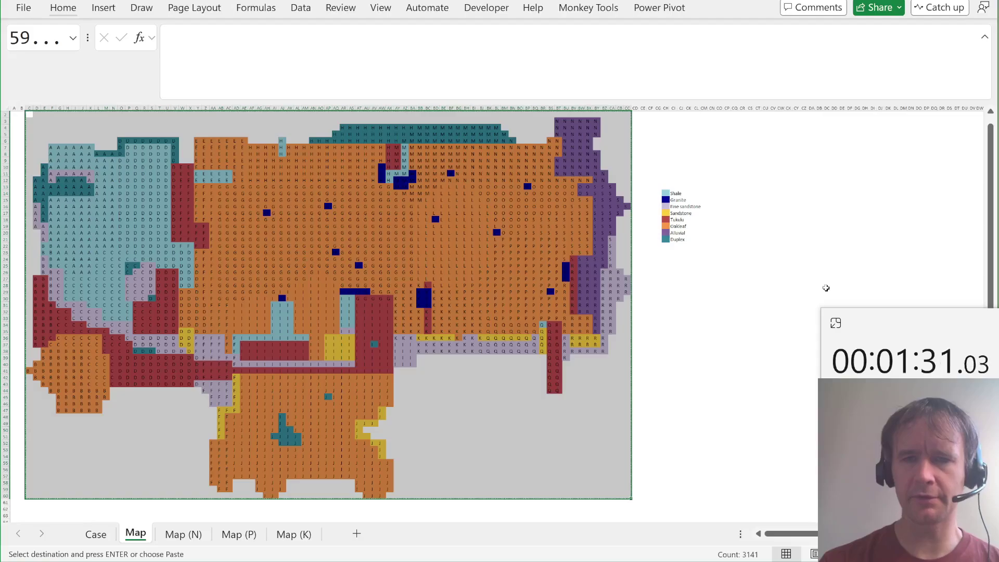
scroll(826, 286, "right", 3)
left_click(652, 127)
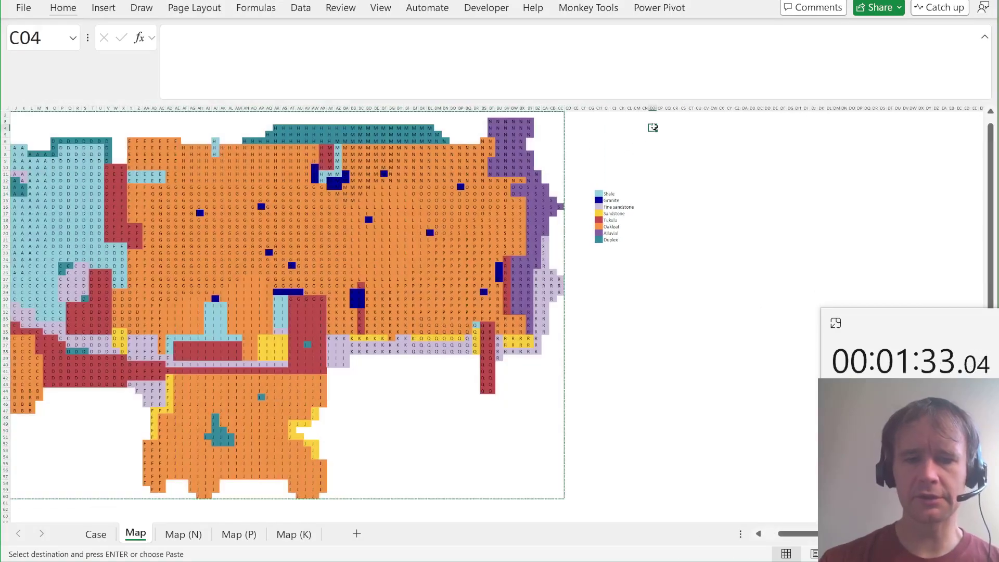
key("Up")
key("Up")
key("Return")
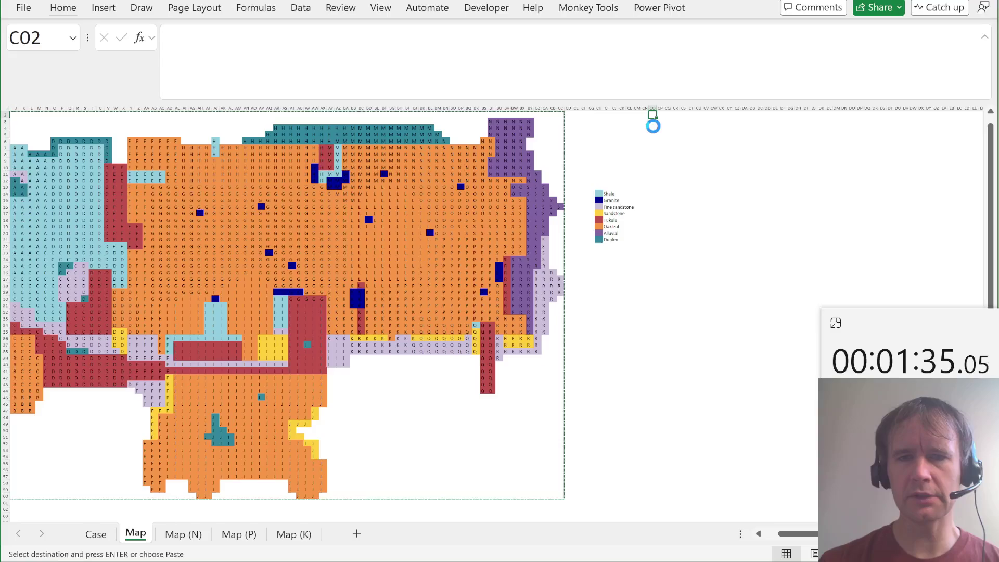
Step: Copy the soil names of the legend into the coloured cells beside them starting at CH14, keeping the fill colours
left_click(607, 195)
key("ctrl+shift+Down")
key("ctrl+c")
key("Left")
key("alt")
key("e")
key("s")
key("Return")
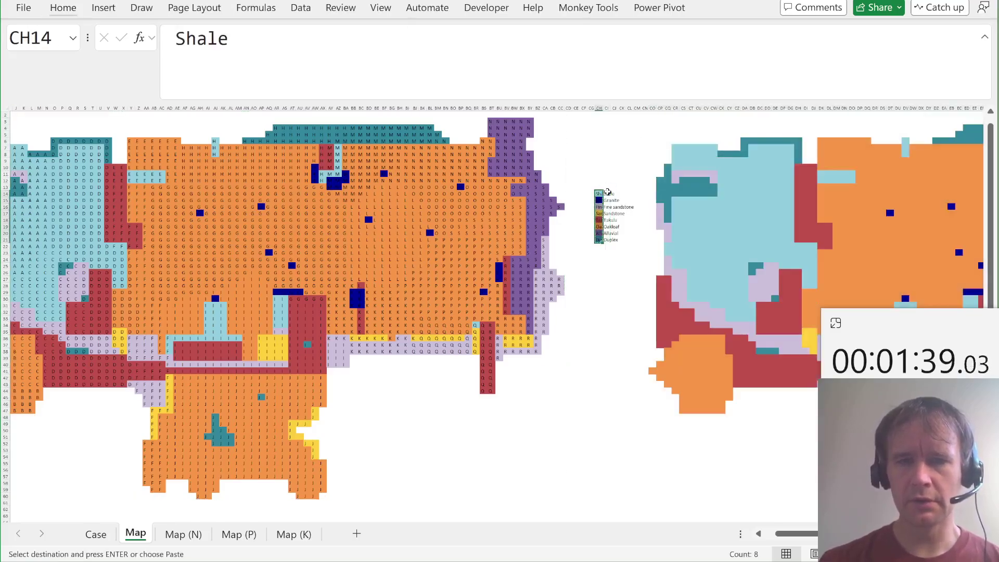
Step: Fill the formatted map copy with soil names using the Write color from legend command, and clear its #N/A cells
left_click(649, 117)
key("ctrl+v")
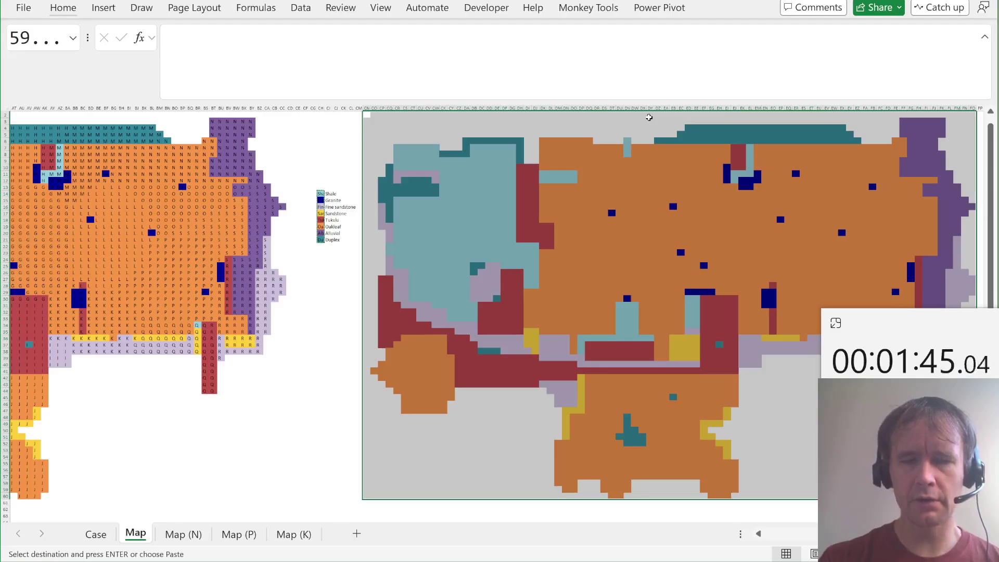
key("ctrl+shift+p")
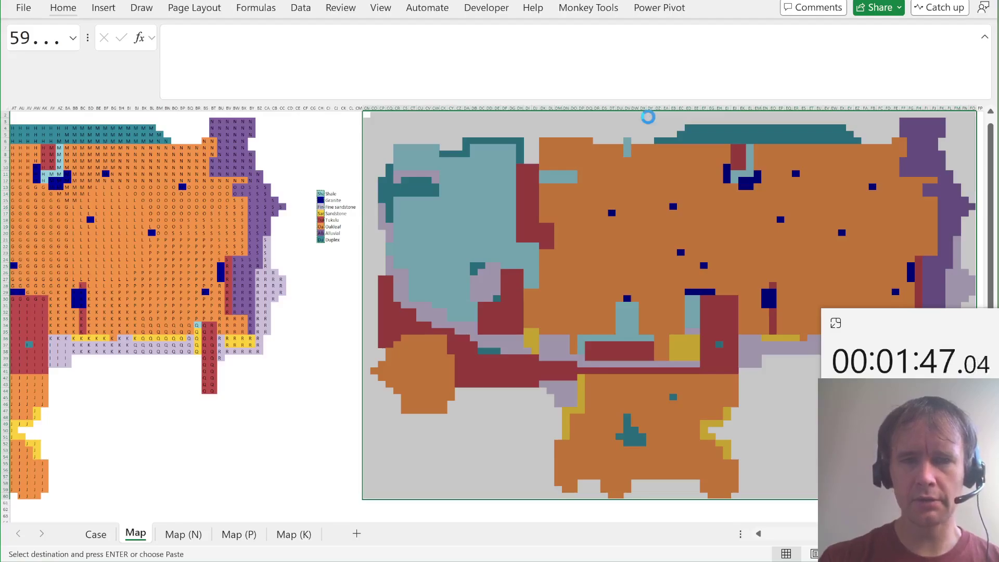
type("wr")
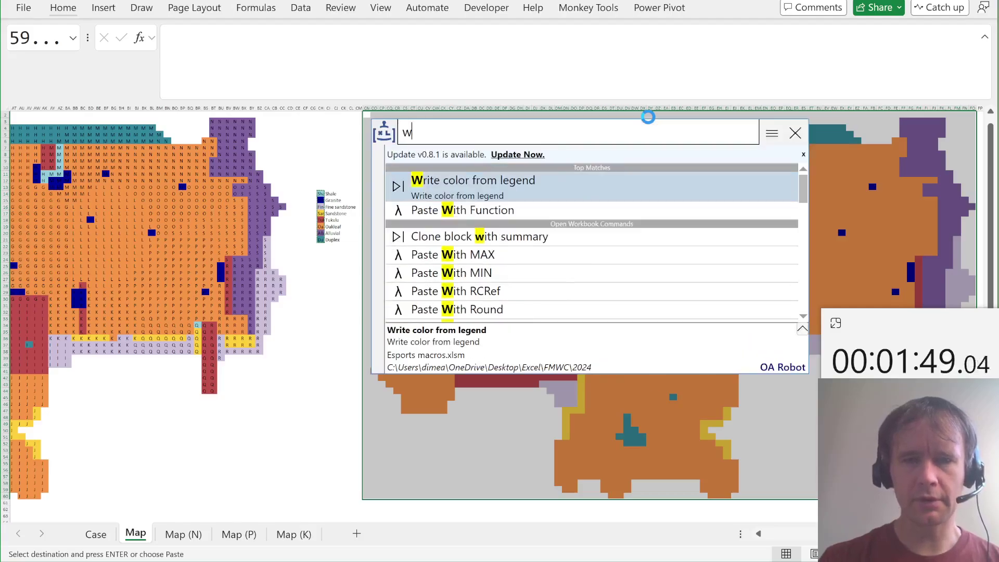
key("Return")
key("ctrl+shift+p")
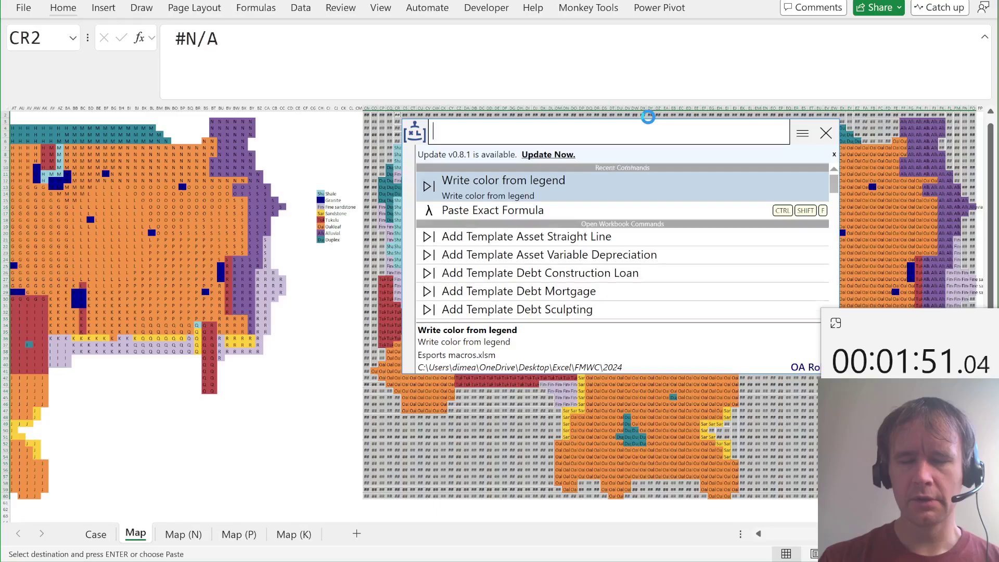
key("Return")
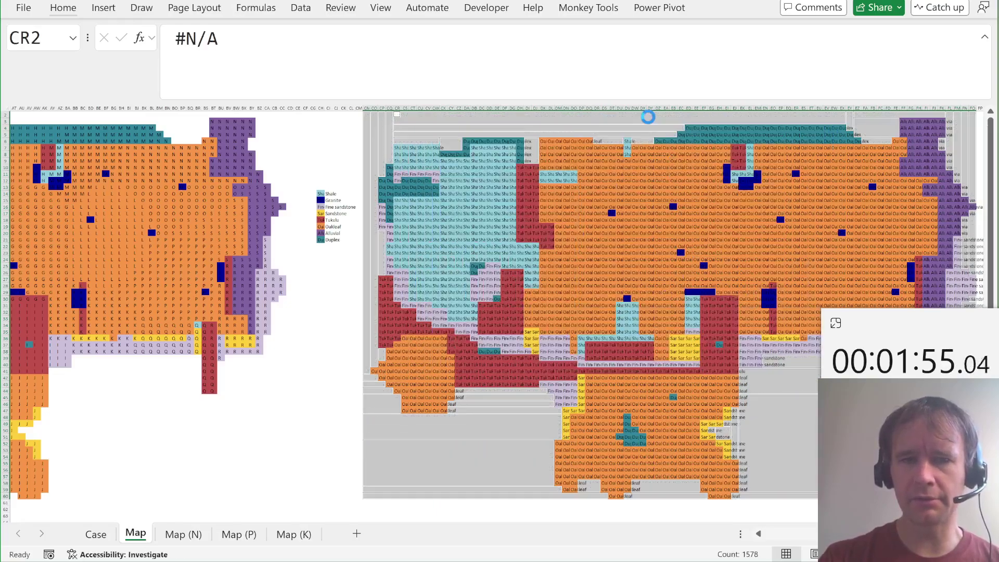
Step: Enter the column headings Letter, Color, N, P and K in cells FZ4 to GD4
scroll(671, 251, "right", 5)
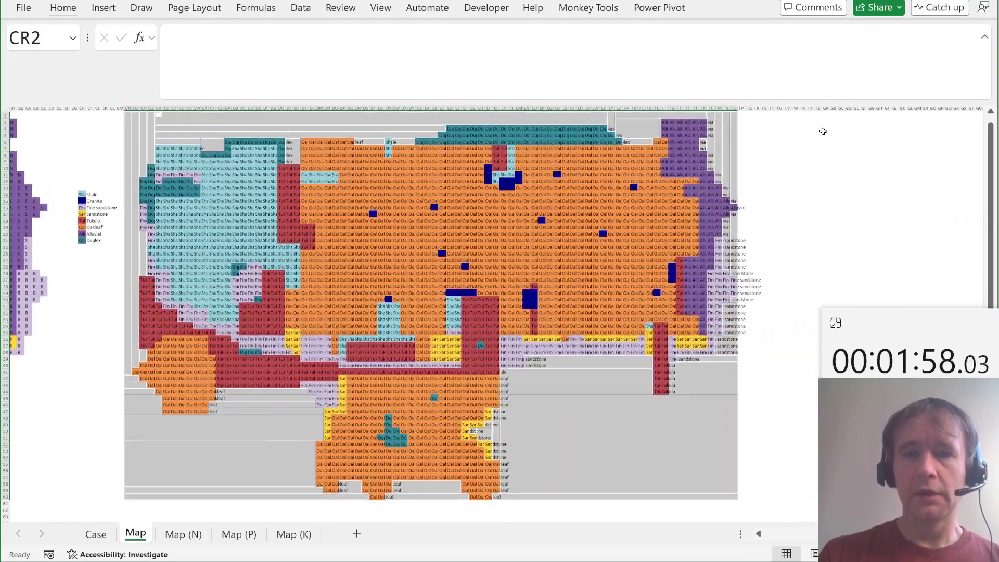
left_click(821, 130)
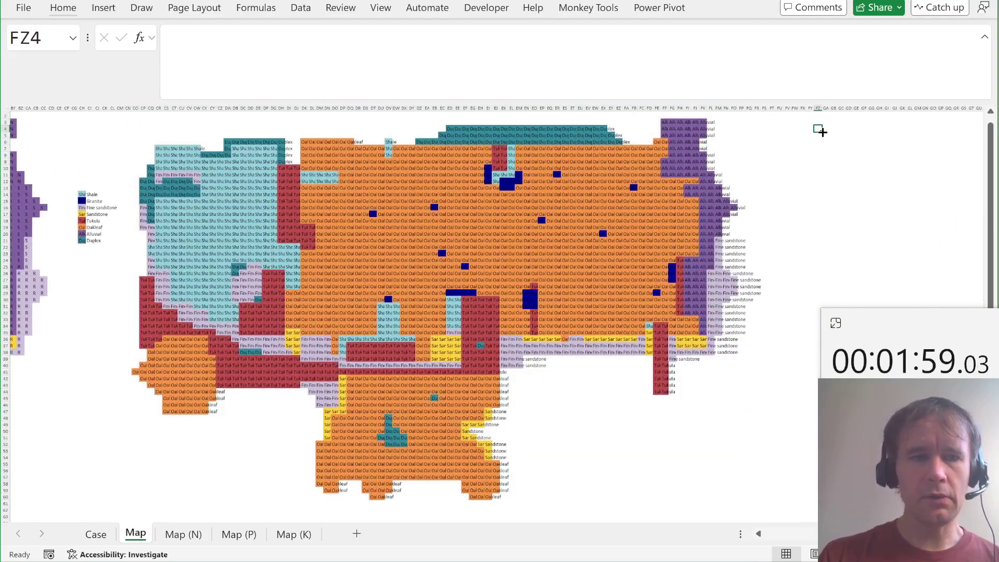
type("Letter")
key("Tab")
type("Color")
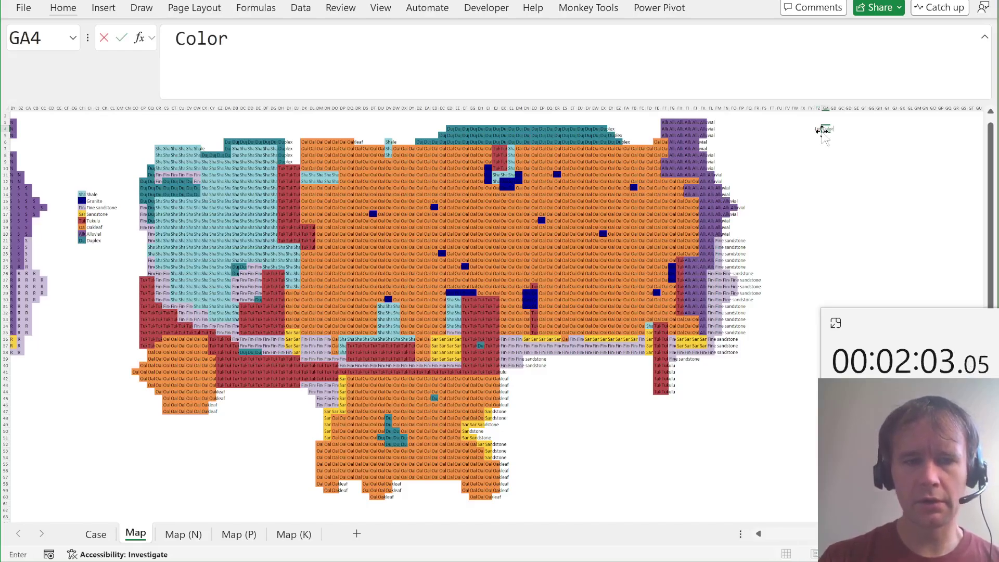
key("Tab")
type("N")
key("Tab")
type("P")
key("Tab")
type("K")
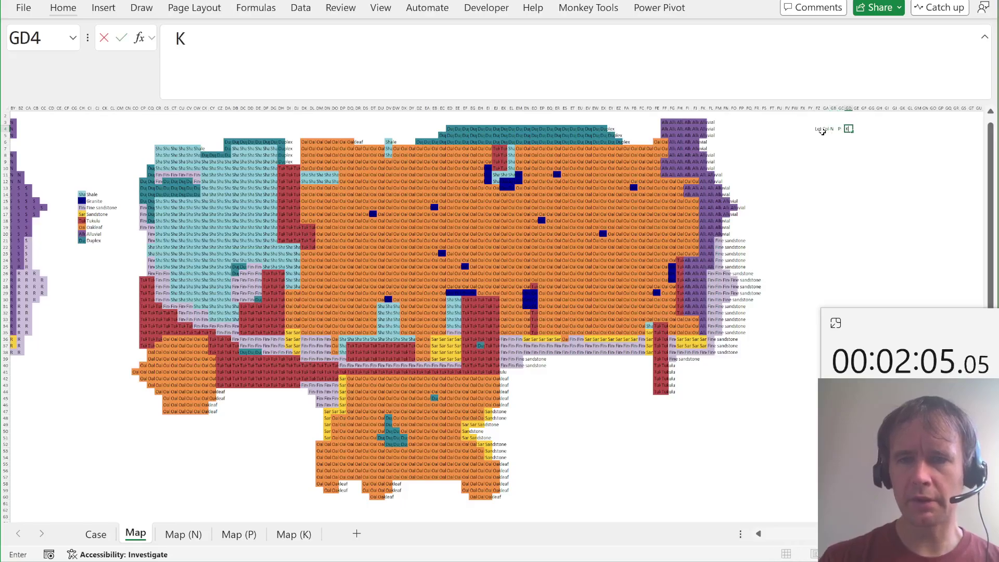
Step: List all field letters of the map under Letter with =TOCOL(A1:CC61,3) in cell FZ5
key("Left")
key("Left")
key("Left")
key("Left")
key("Down")
type("=toc")
key("Tab")
key("ctrl+Home")
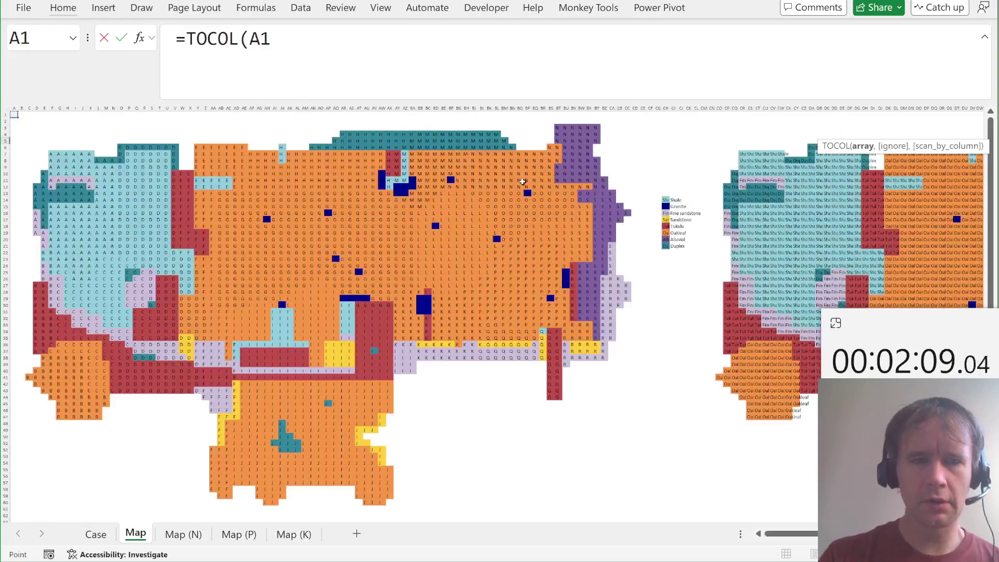
left_click(619, 507, "shift")
key("shift+Right")
type(",3")
key("Return")
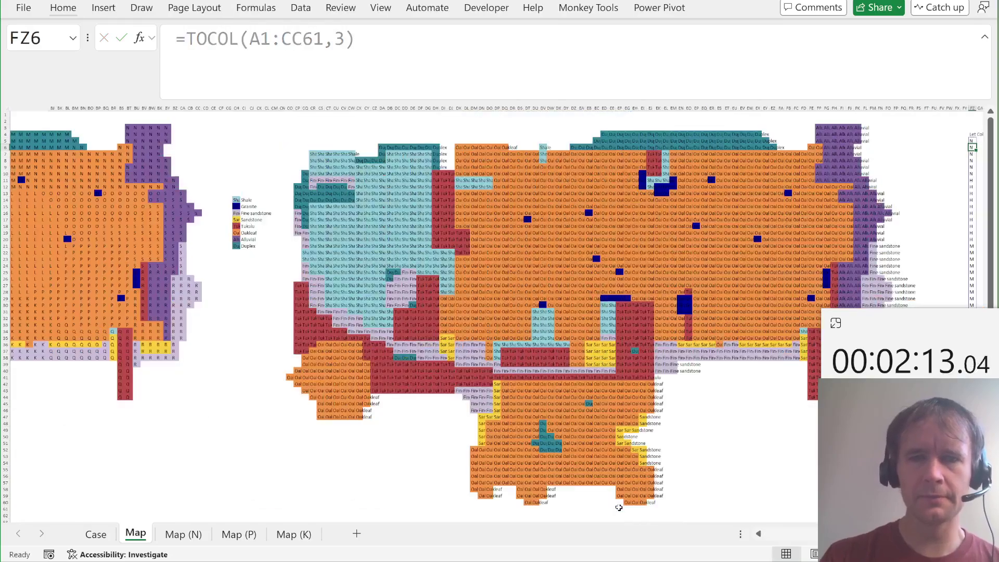
Step: List the soil names of the map copy under Color with =TOCOL(CN3:FP61,3) in cell GA5
key("Up")
key("Right")
type("=to")
key("Tab")
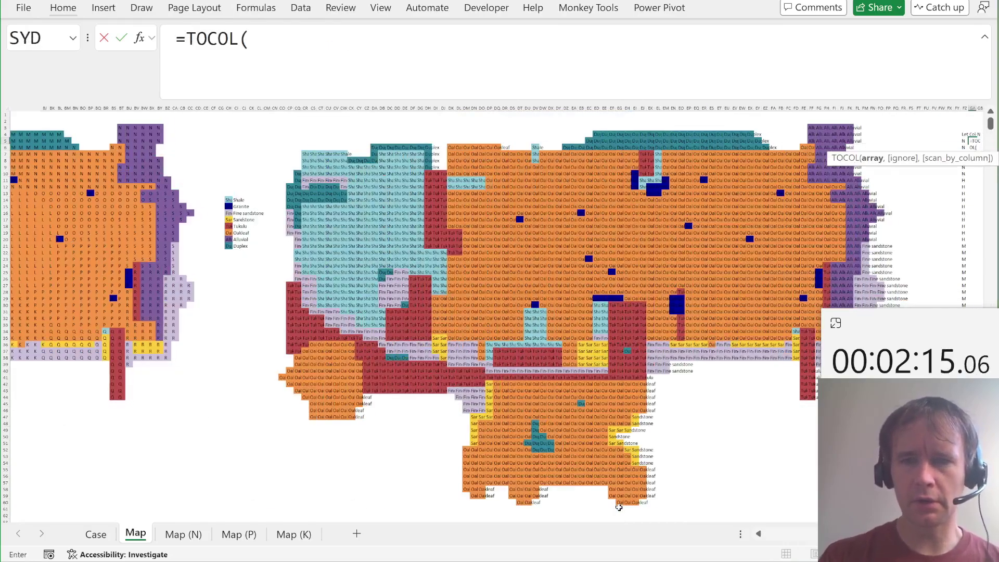
left_click(277, 126)
left_click_drag(723, 470, 754, 512)
type(",3")
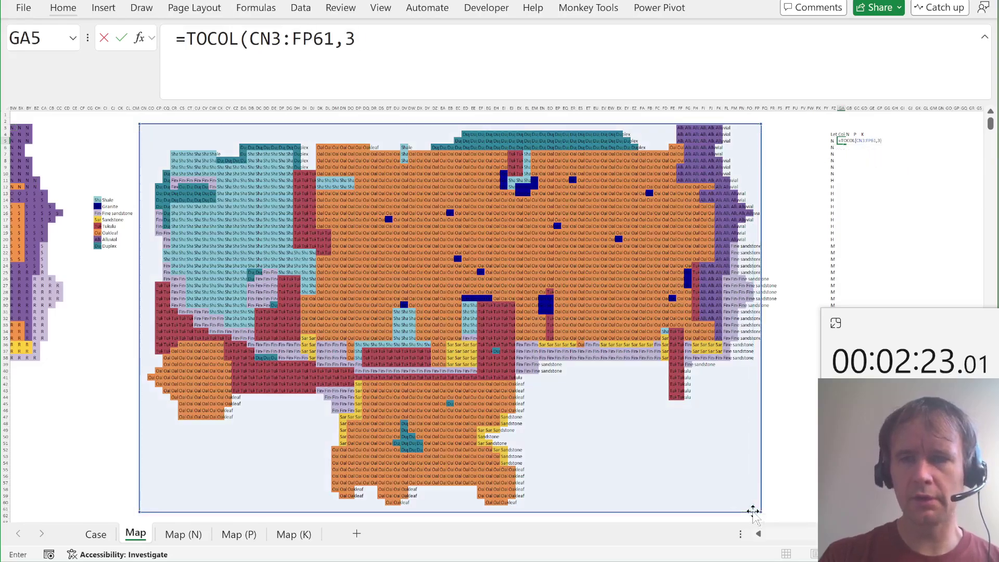
key("Return")
Step: Reuse the Letter formula in cell GB5 for the nitrogen values, as =TOCOL('Map (N)'!A1:CC61,3)
key("Up")
key("Right")
key("Left")
key("Left")
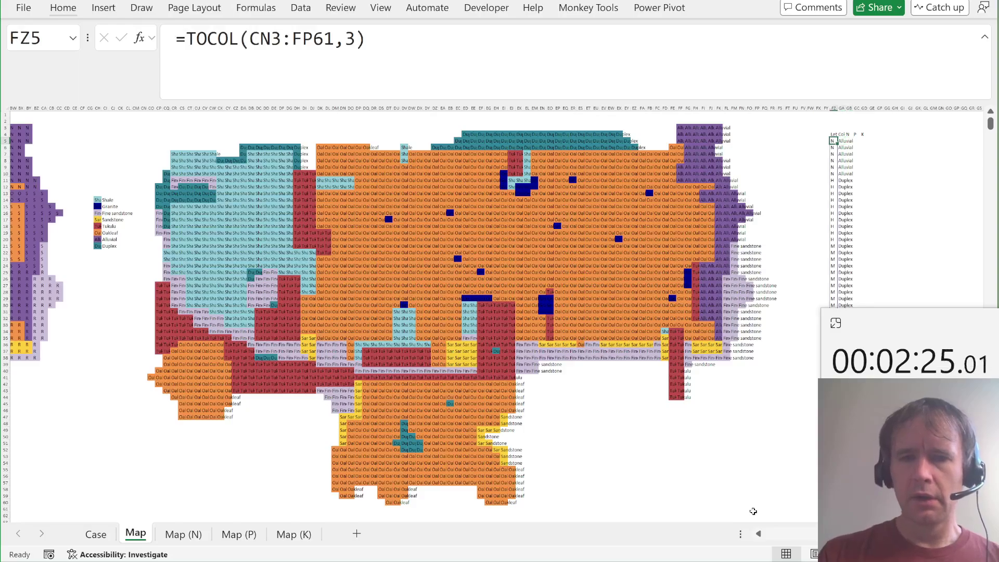
key("F2")
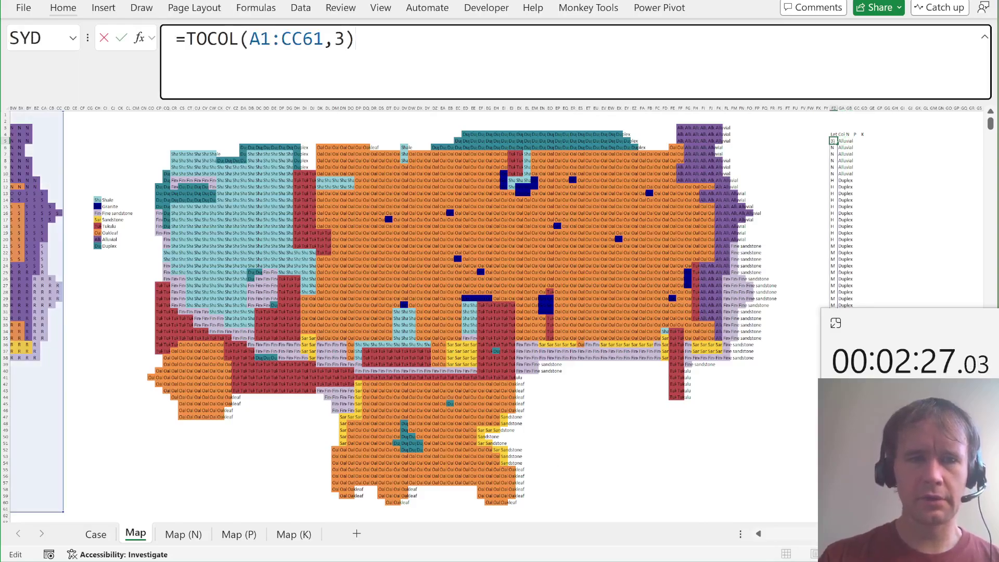
key("shift+Home")
key("Escape")
key("Right")
key("Right")
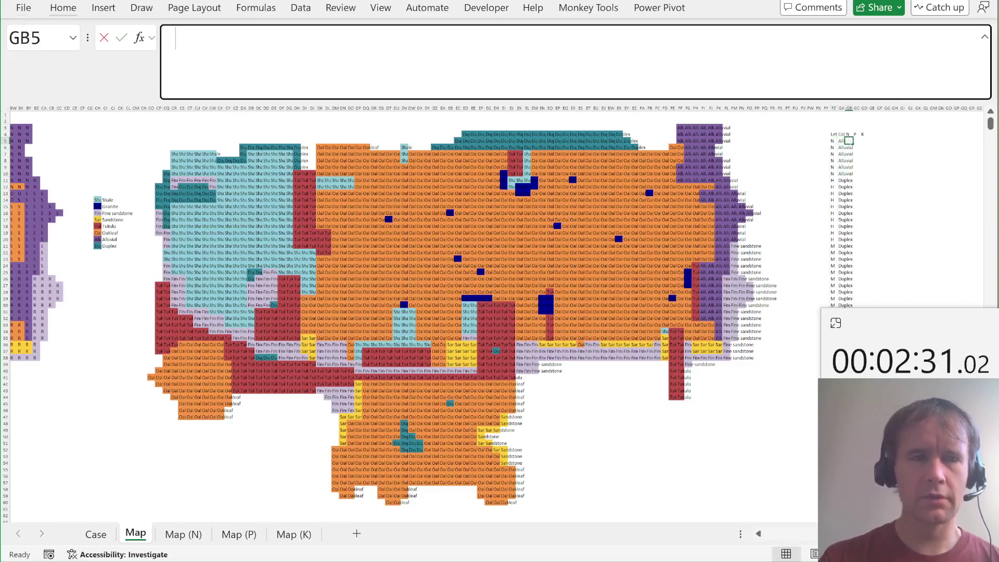
left_click(176, 37)
key("ctrl+v")
left_click(250, 39)
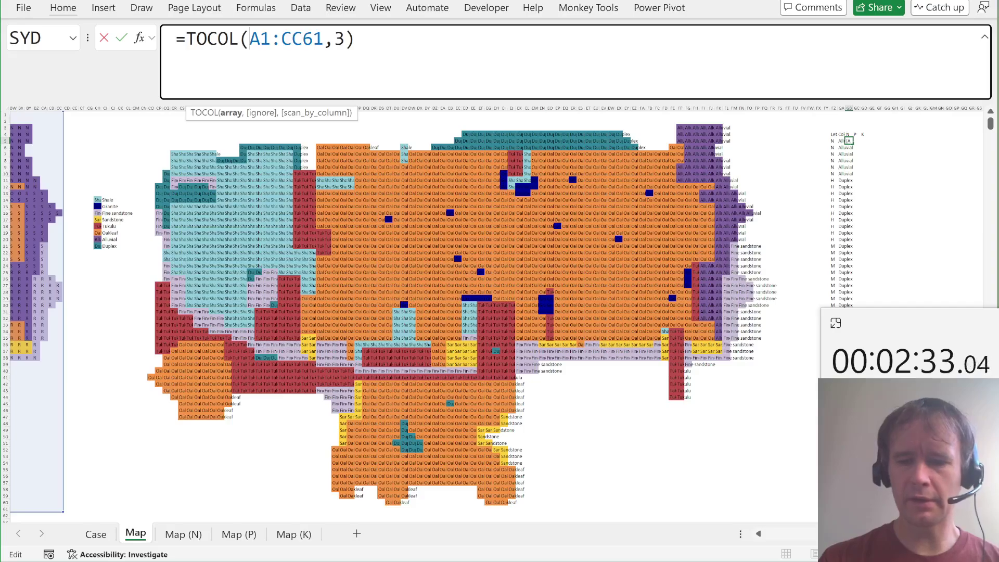
type("'Map (N")
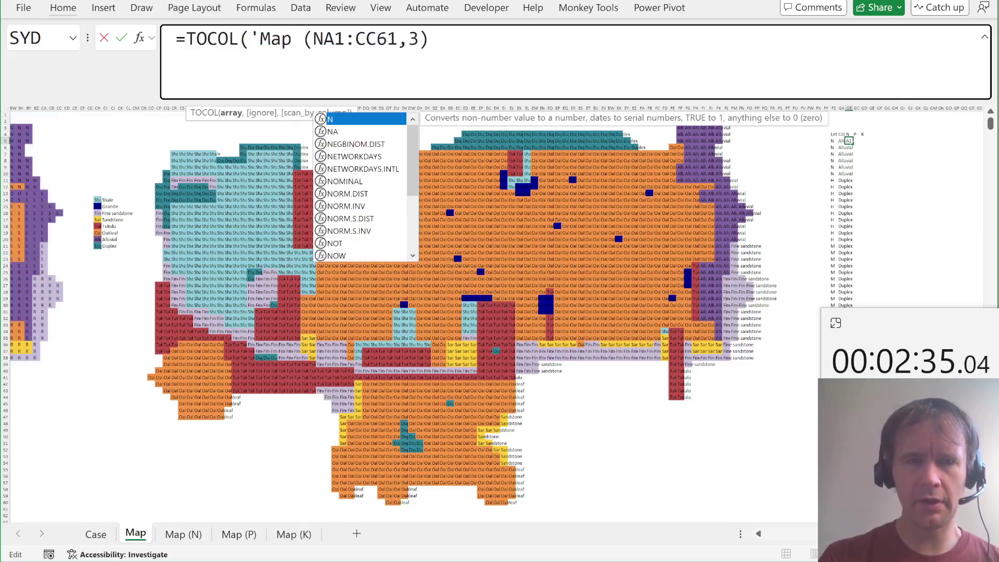
type(")'!")
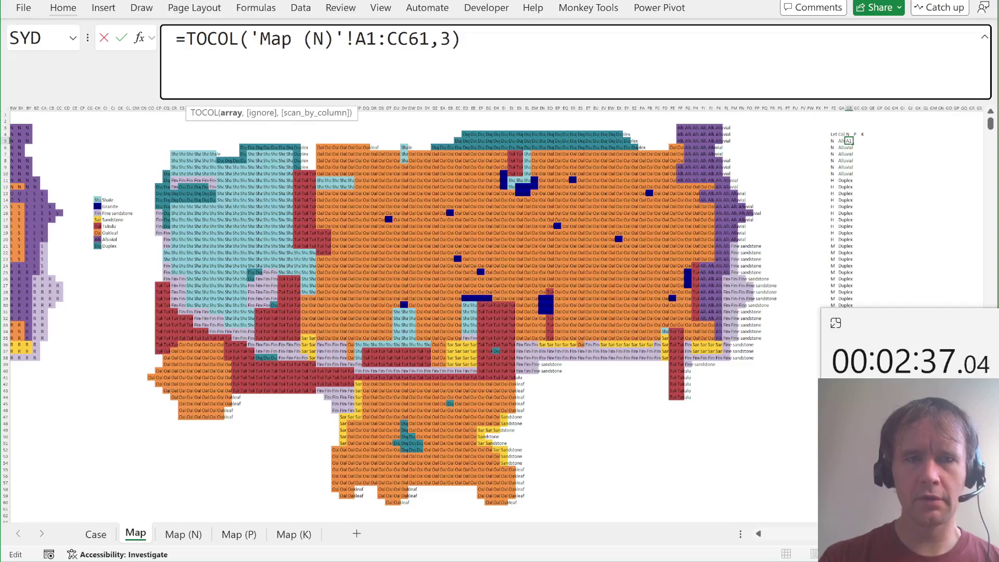
key("Return")
key("Up")
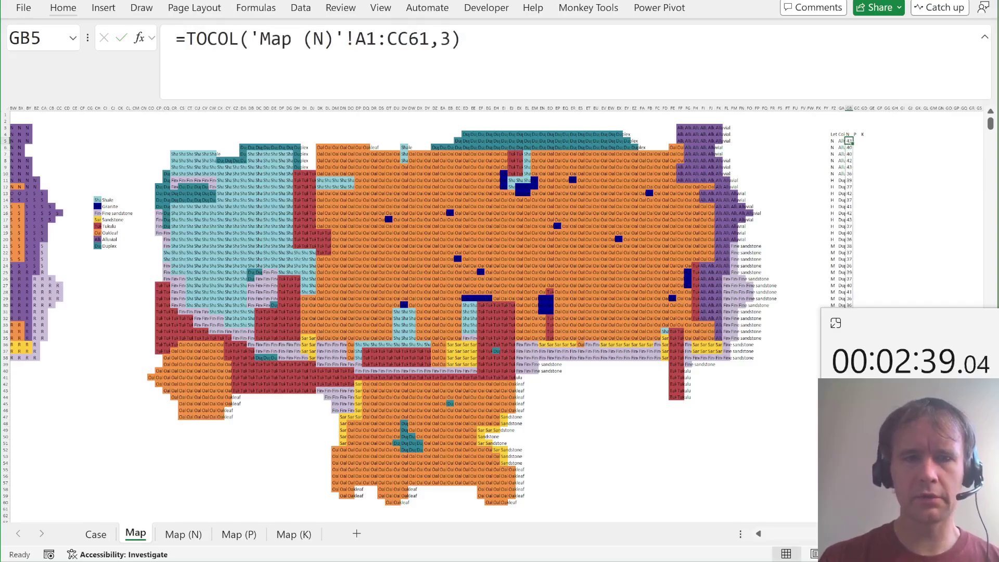
Step: Copy the nitrogen TOCOL formula into the P and K columns, cells GC5 and GD5
key("ctrl+c")
key("Right")
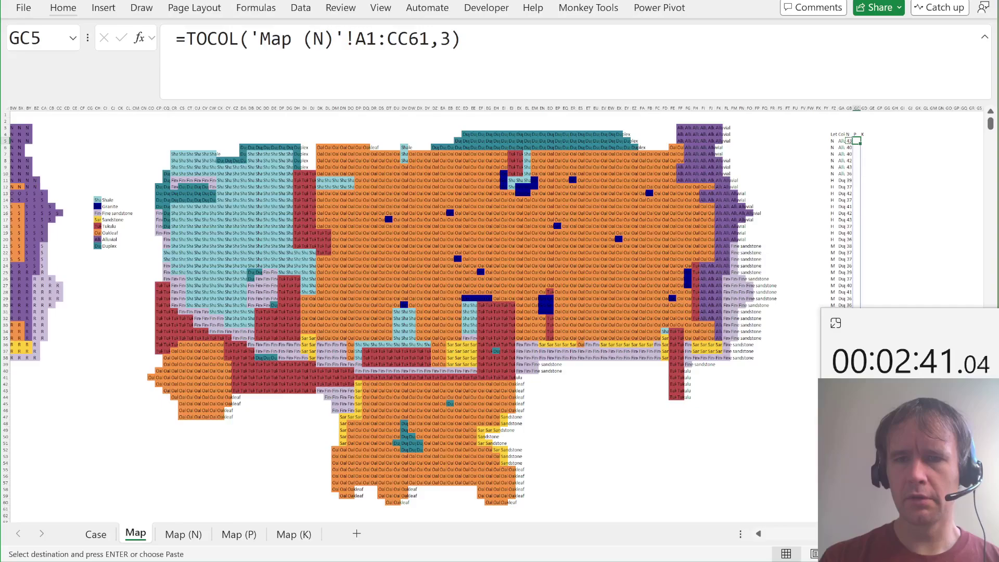
key("ctrl+v")
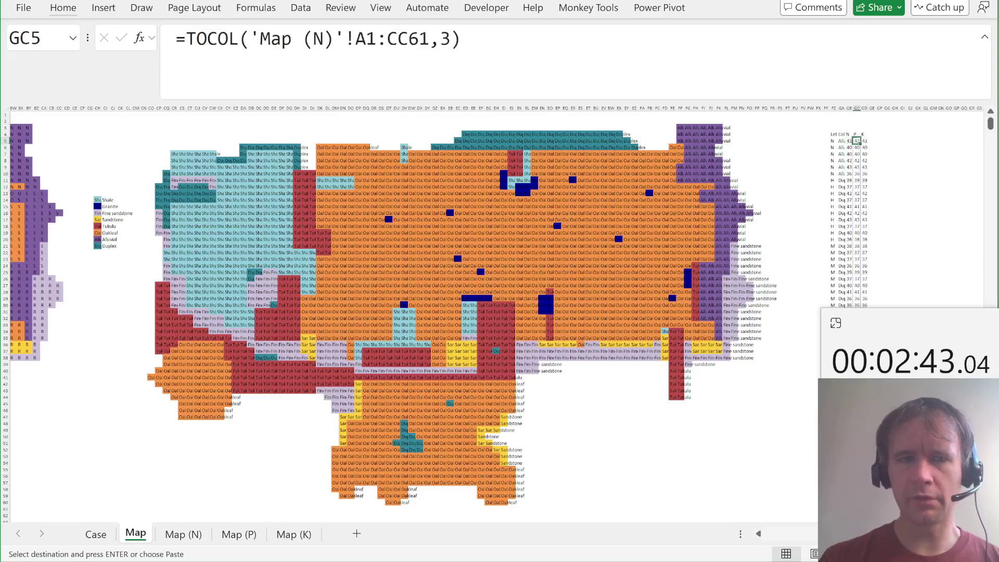
Step: Change the sheet reference in the P column's formula to 'Map (P)'
key("F2")
key("ctrl+Left")
key("ctrl+Left")
key("ctrl+Left")
key("ctrl+Left")
key("Delete")
type("P")
key("Tab")
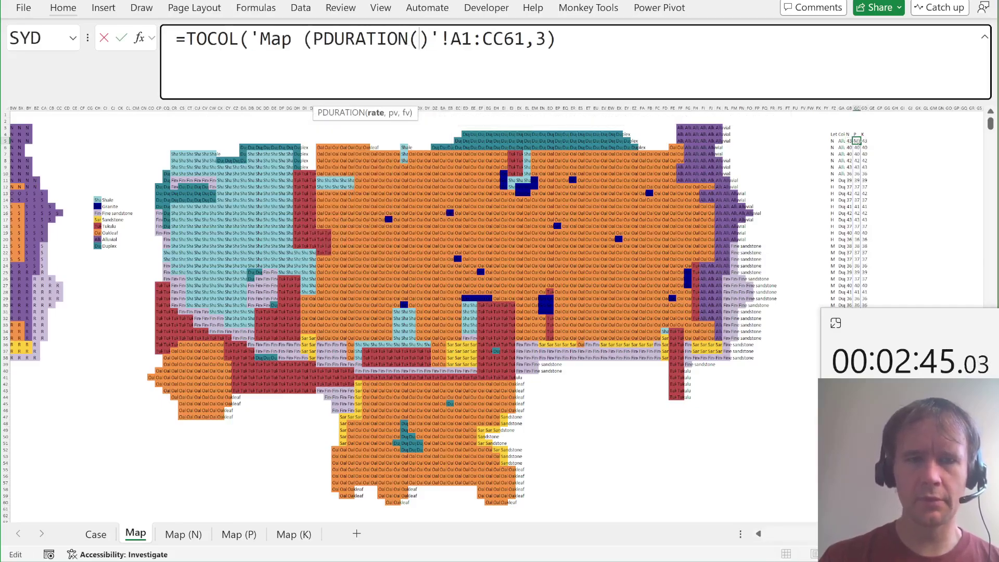
key("Left")
key("shift+Left")
key("shift+Left")
key("shift+Left")
key("shift+Left")
key("shift+Left")
key("shift+Left")
key("shift+Left")
key("shift+Left")
key("Delete")
key("Delete")
key("Return")
Step: Change the sheet reference in the K column's formula in cell GD5 to 'Map (K)'
left_click(864, 141)
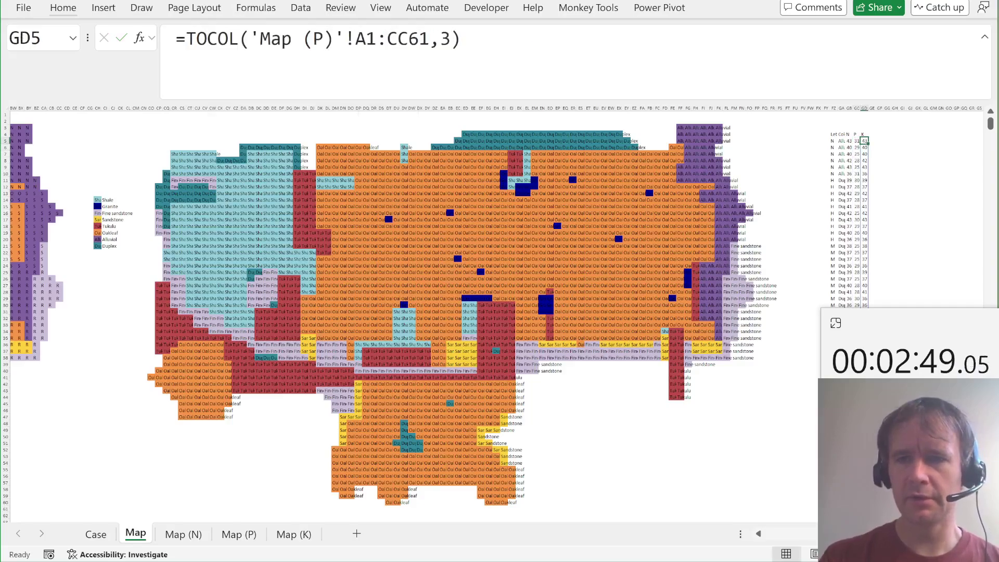
key("F2")
key("ctrl+Left")
key("ctrl+Left")
key("ctrl+Left")
key("ctrl+Left")
key("Delete")
type("K")
key("Return")
Step: Add an address column heading in cell FY4, directly before the Letter heading
left_click(864, 141)
key("Left")
key("Left")
key("Left")
key("Left")
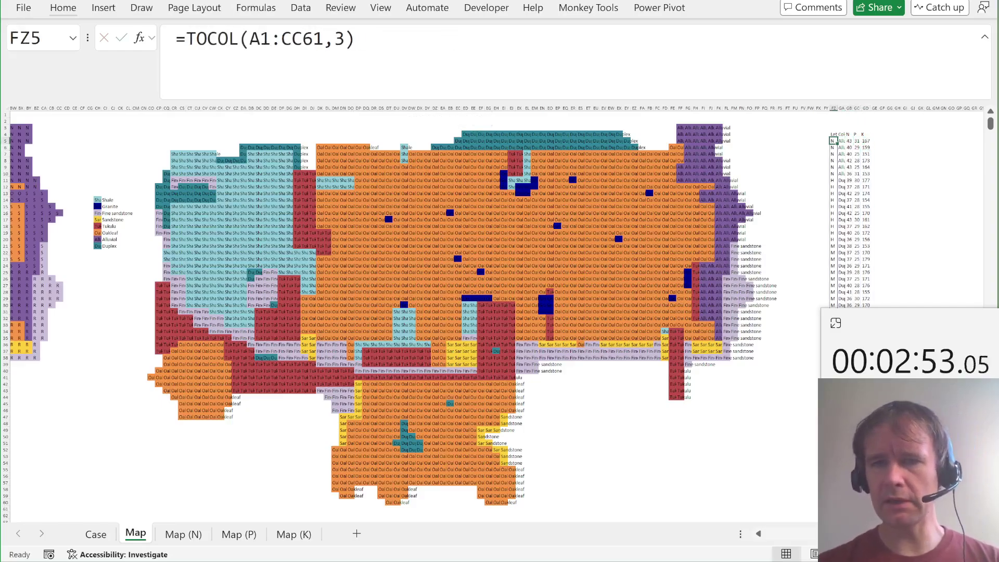
key("Up")
key("Left")
type("A")
key("Return")
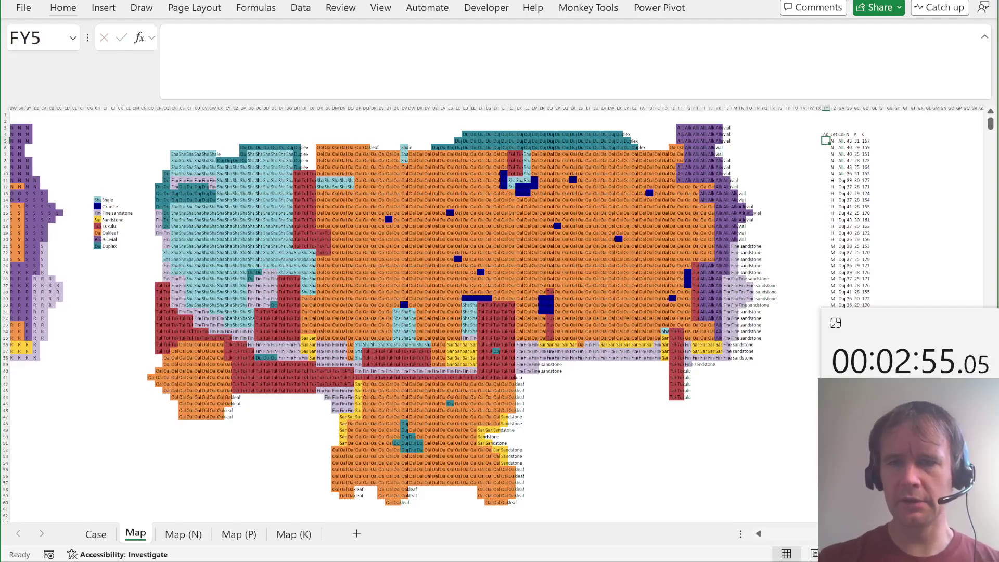
Step: Start a _flatten formula in FY5 with the condition A1:CD61<>"" covering the whole letter map
type("=fla")
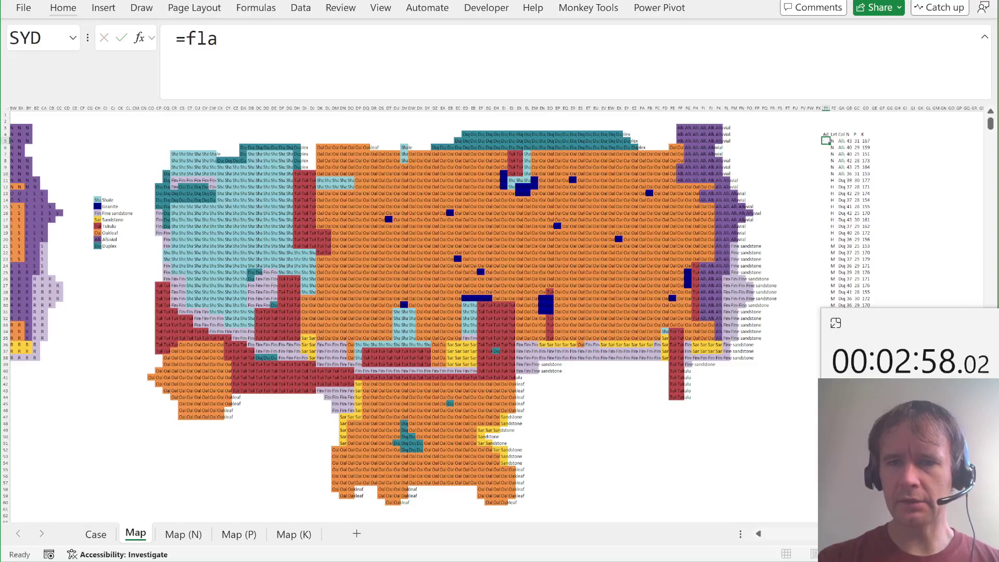
key("ctrl+Return")
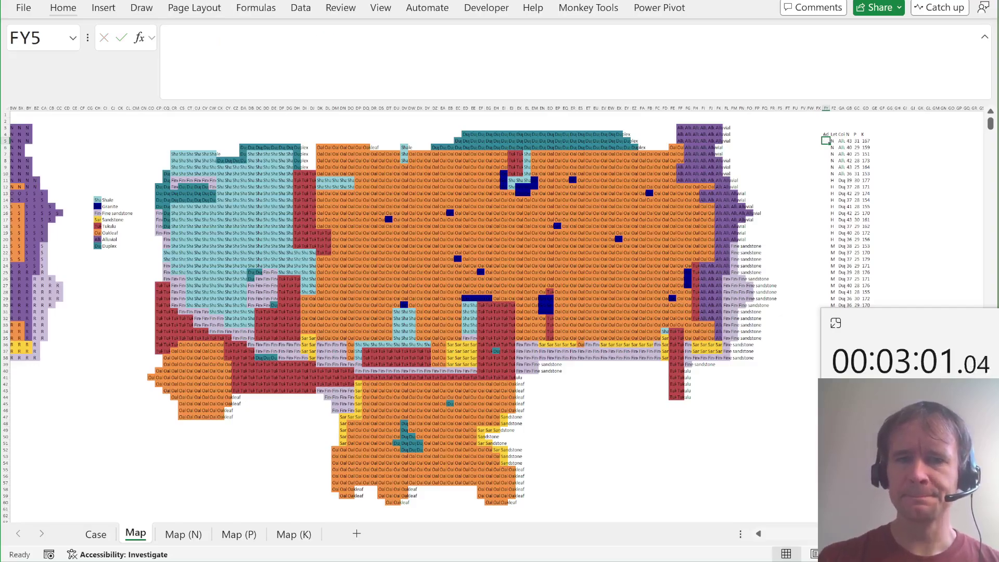
type("=")
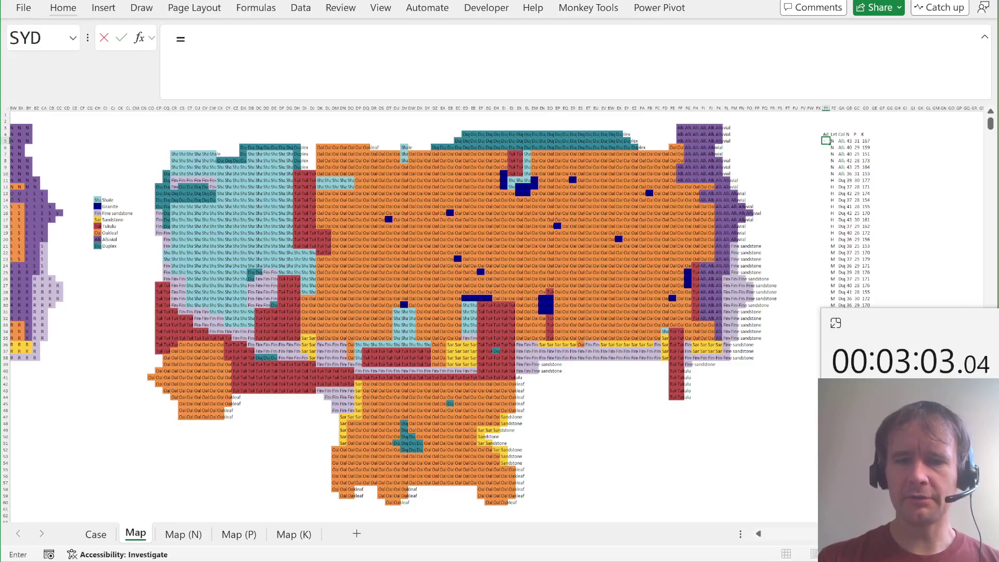
type("fla")
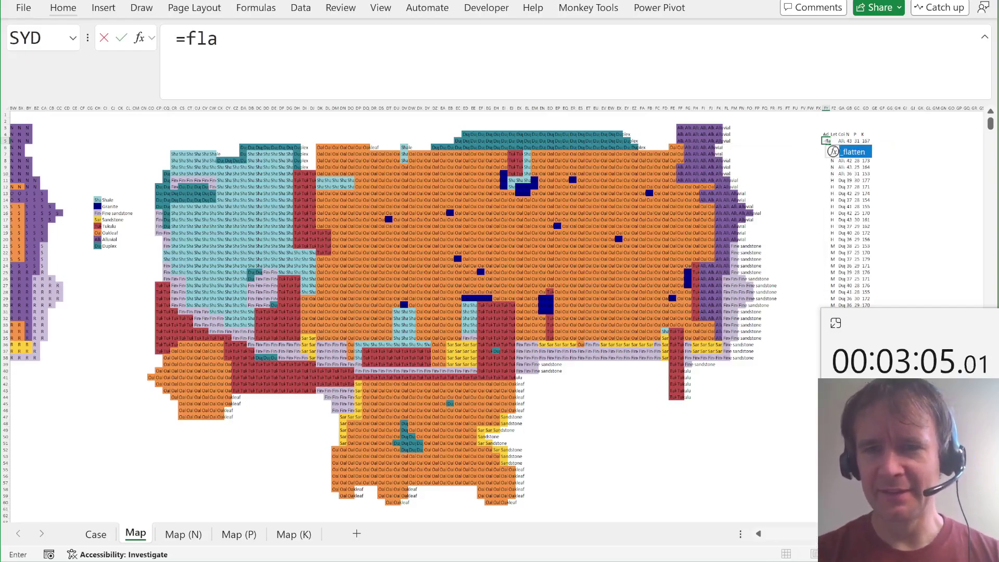
key("Tab")
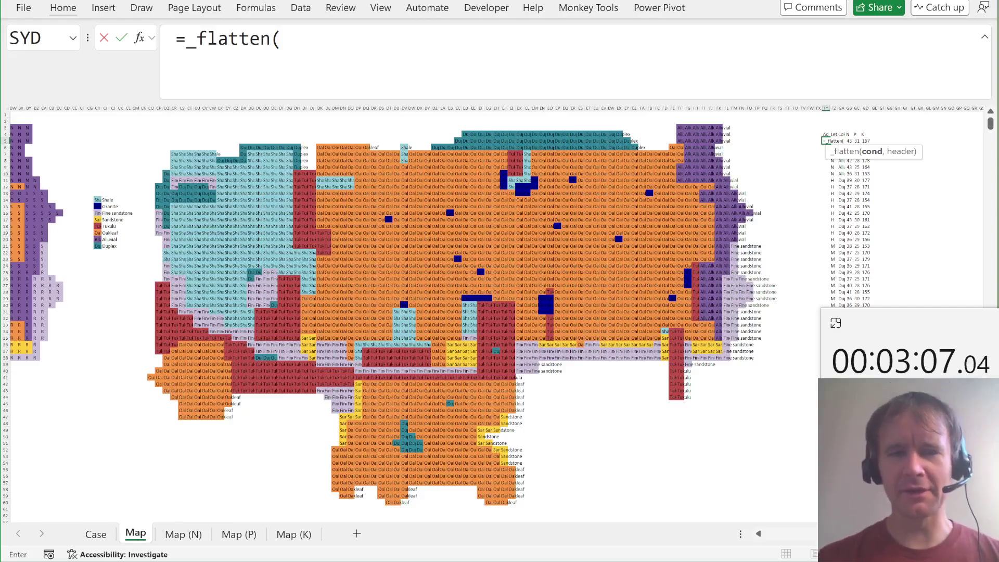
left_click(145, 120)
key("Home")
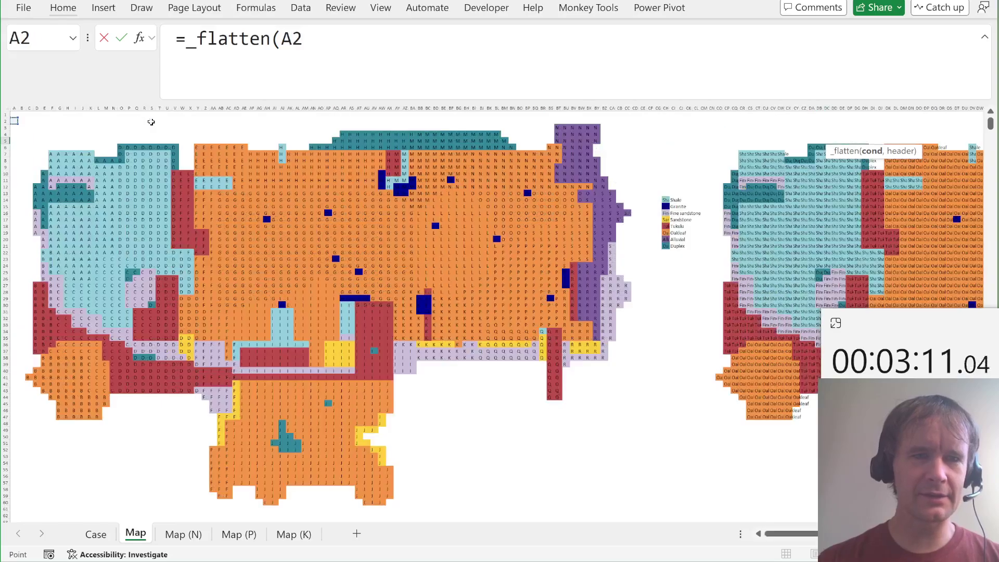
key("Up")
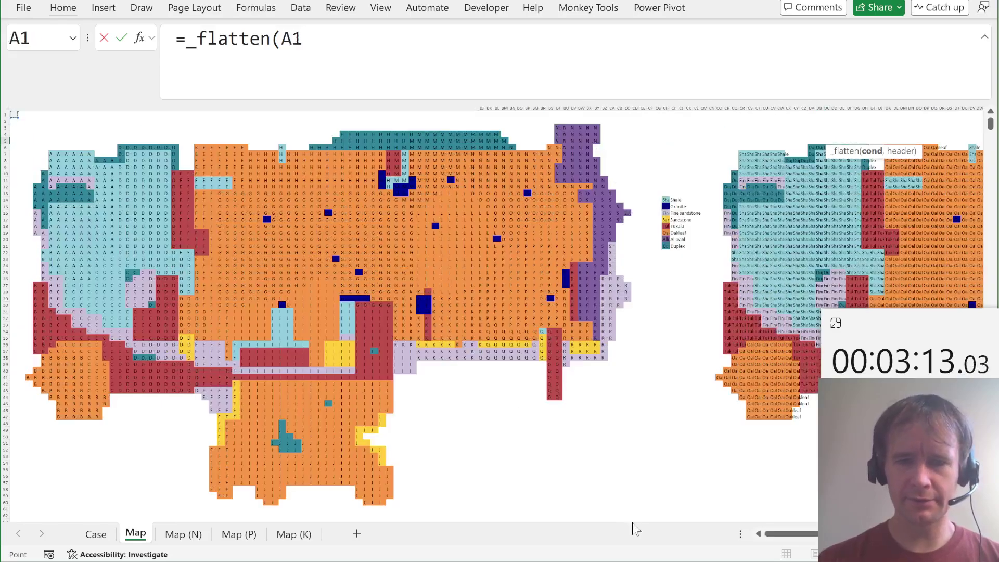
left_click(636, 510, "shift")
type("<>\"")
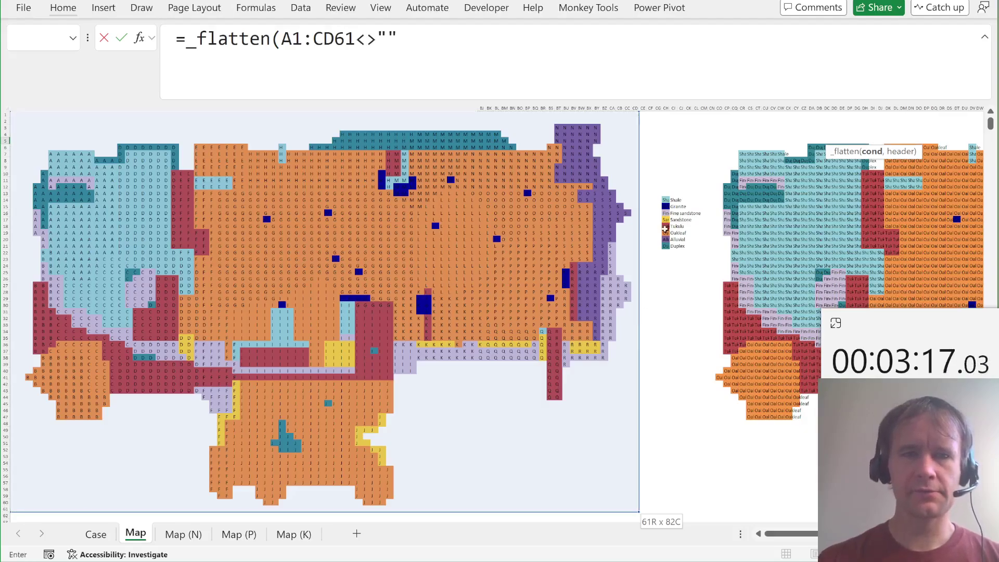
Step: Complete the FY5 formula with _addresses(A1:CD61) as its header argument, reusing the range from the condition
left_click_drag(282, 39, 354, 39)
key("ctrl+c")
key("End")
type(",_ad")
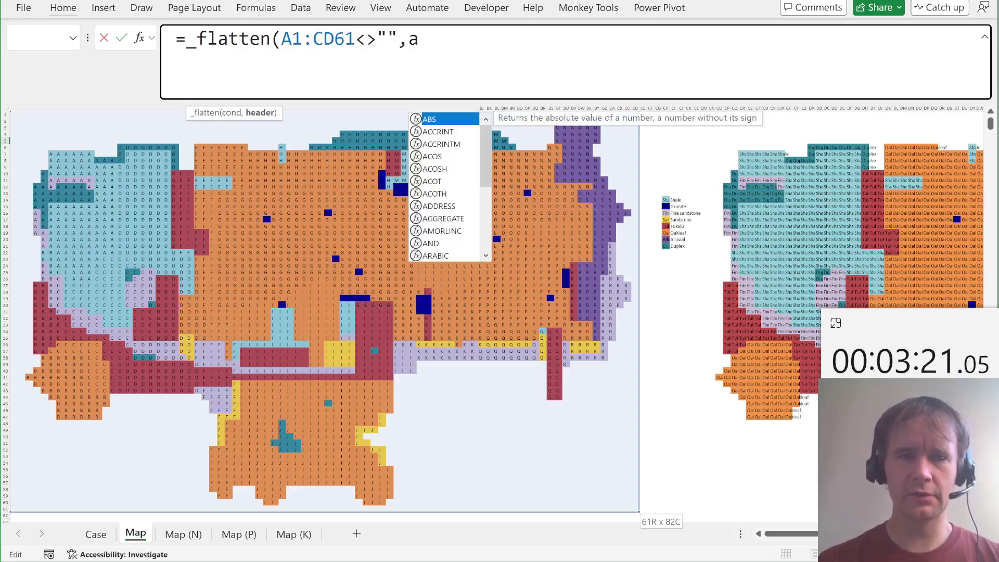
type("d")
key("Down")
key("Tab")
key("ctrl+v")
type(")")
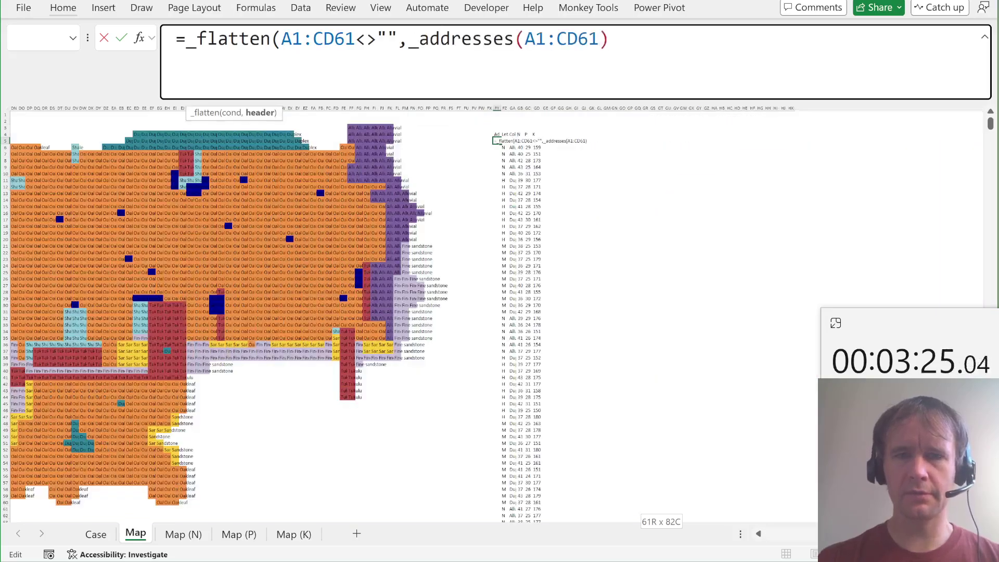
type(")")
key("Return")
Step: AutoFit the column widths of the flattened table from the address column to the K column
key("Up")
key("Up")
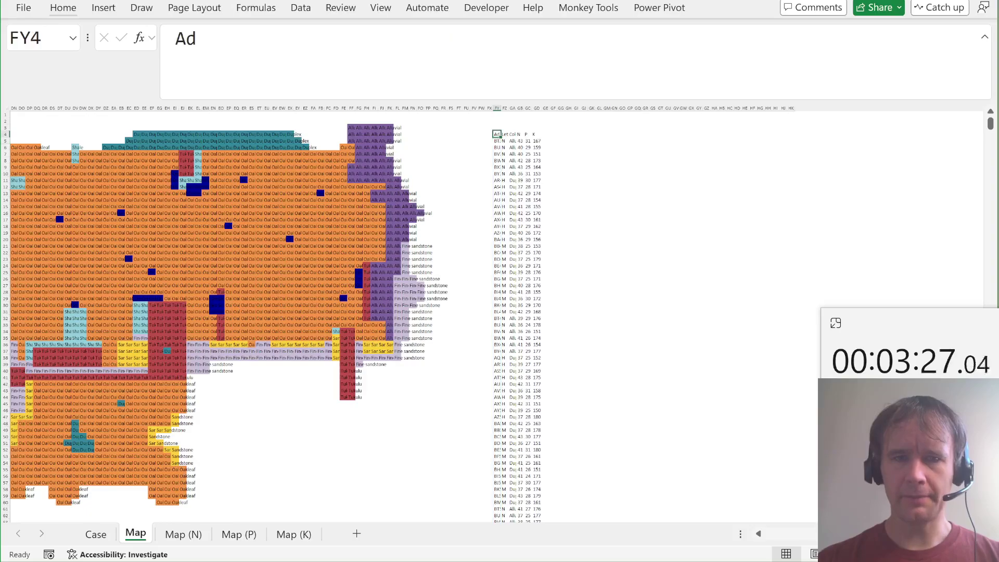
key("ctrl+a")
key("alt+h")
key("o")
key("i")
Step: Compare the last row of the Color column with the last rows of the neighbouring table columns
key("ctrl+Down")
key("Right")
key("Up")
key("Right")
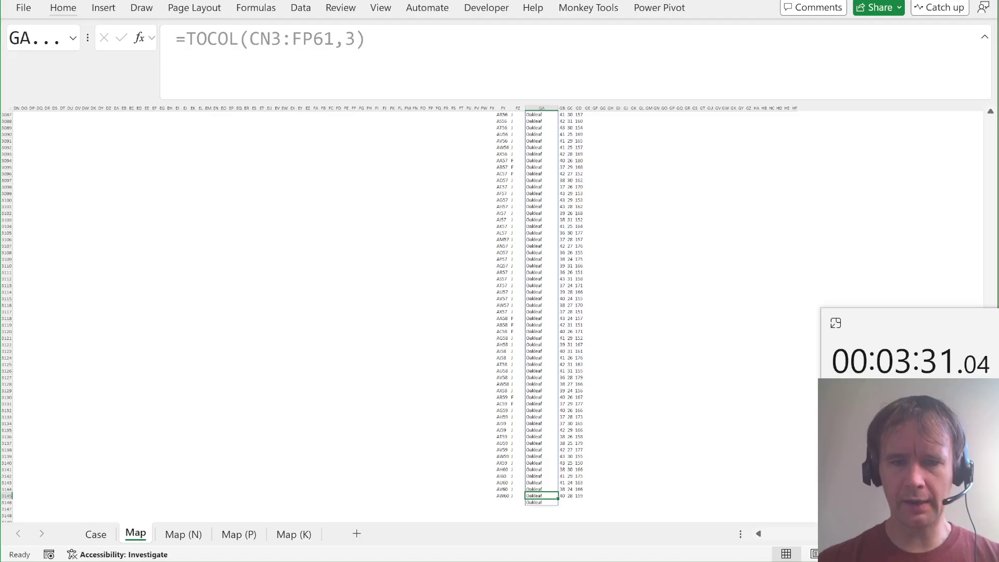
key("ctrl+Up")
key("ctrl+Up")
key("ctrl+Down")
key("ctrl+Down")
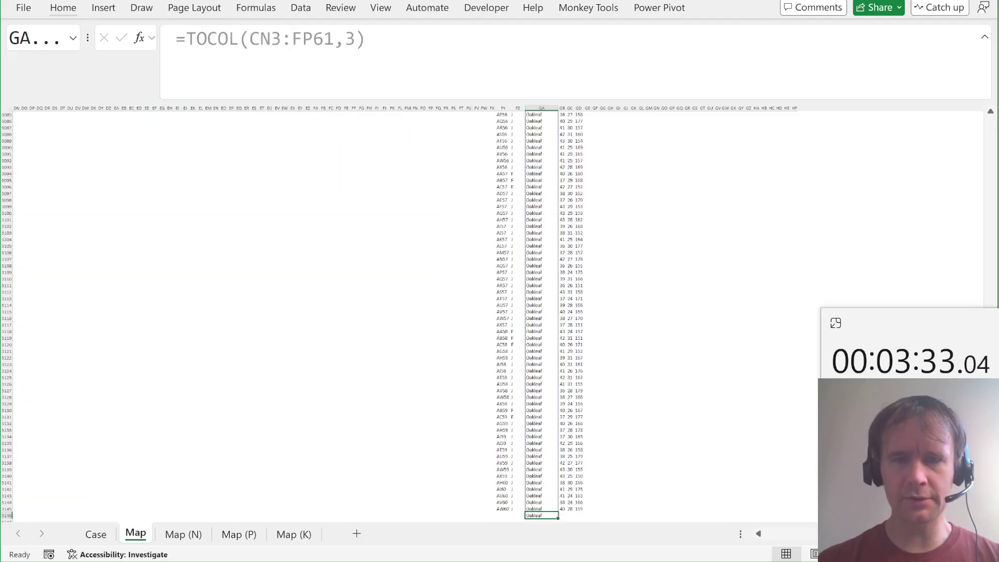
Step: Examine both maps and the source range of the TOCOL formula in the Color column's first data cell, GA5
key("ctrl+Up")
key("Left")
key("Left")
key("Left")
key("Left")
key("Left")
key("Left")
key("ctrl+Left")
key("ctrl+Left")
key("ctrl+Left")
key("Up")
key("ctrl+Home")
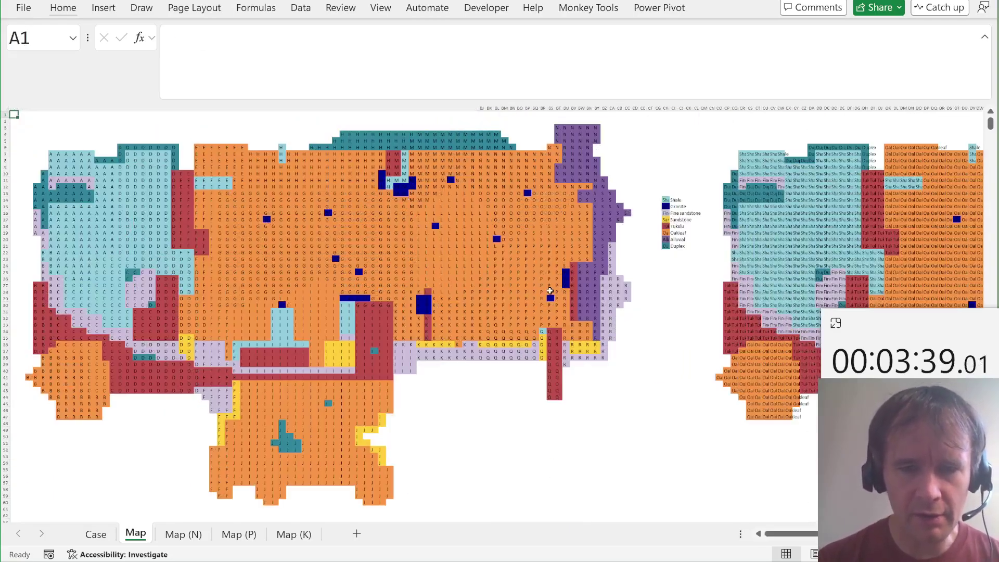
scroll(550, 290, "right", 15)
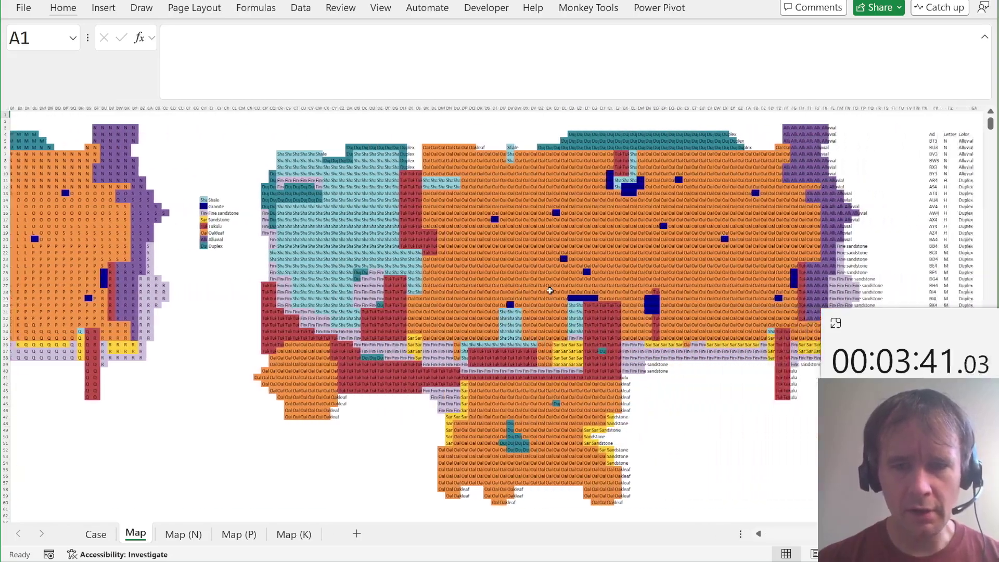
scroll(550, 290, "right", 5)
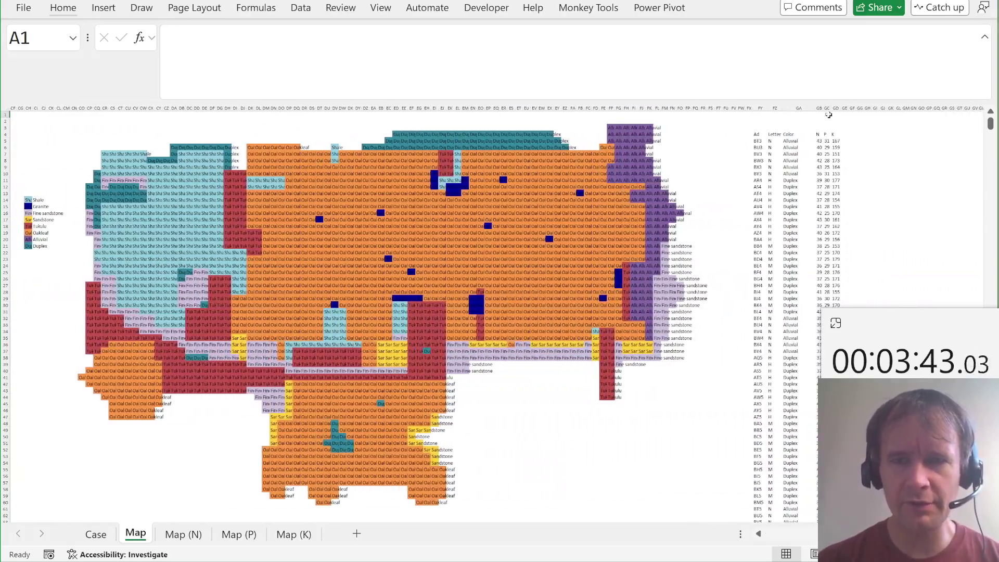
left_click(792, 141)
key("F2")
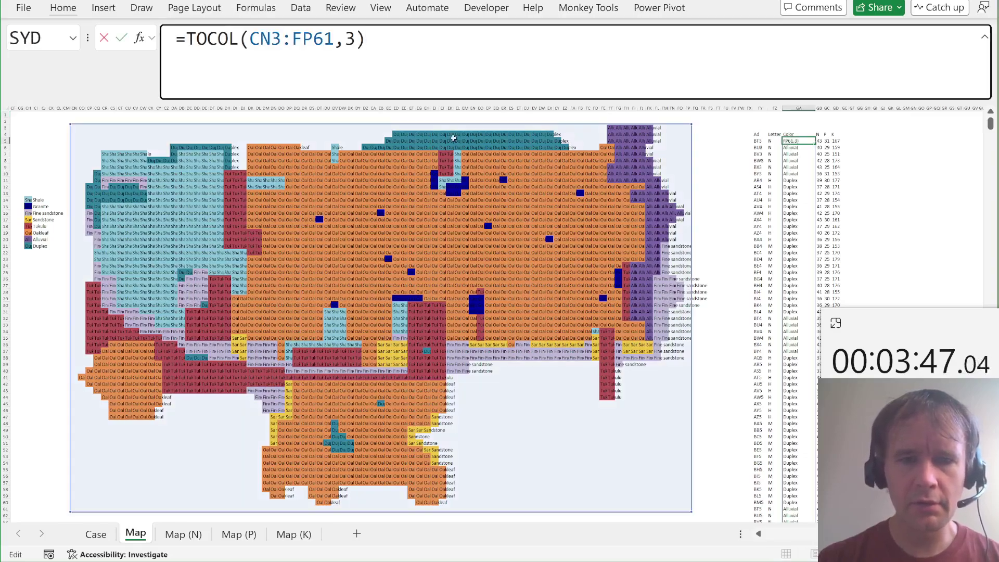
key("Escape")
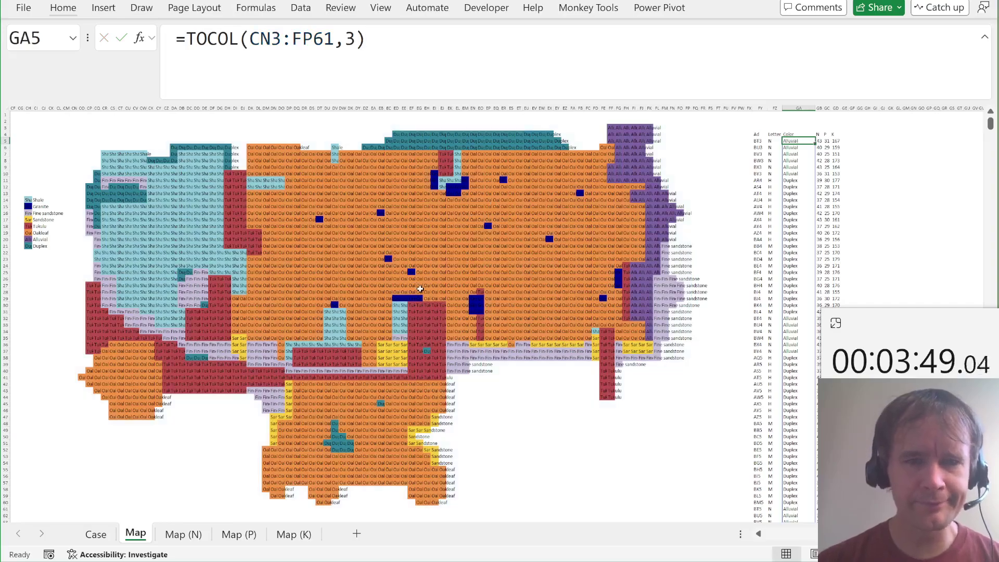
Step: Start a checking formula in CS64 below the soil-name map, referencing the map's first row from CO3 to column FF
scroll(162, 425, "down", 3)
scroll(162, 426, "left", 2)
left_click(164, 472)
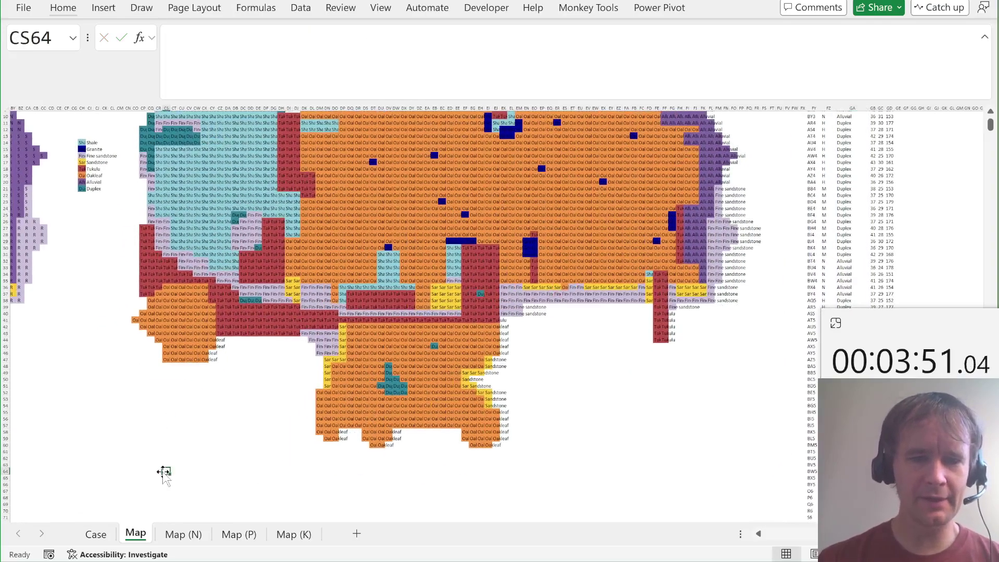
type("=")
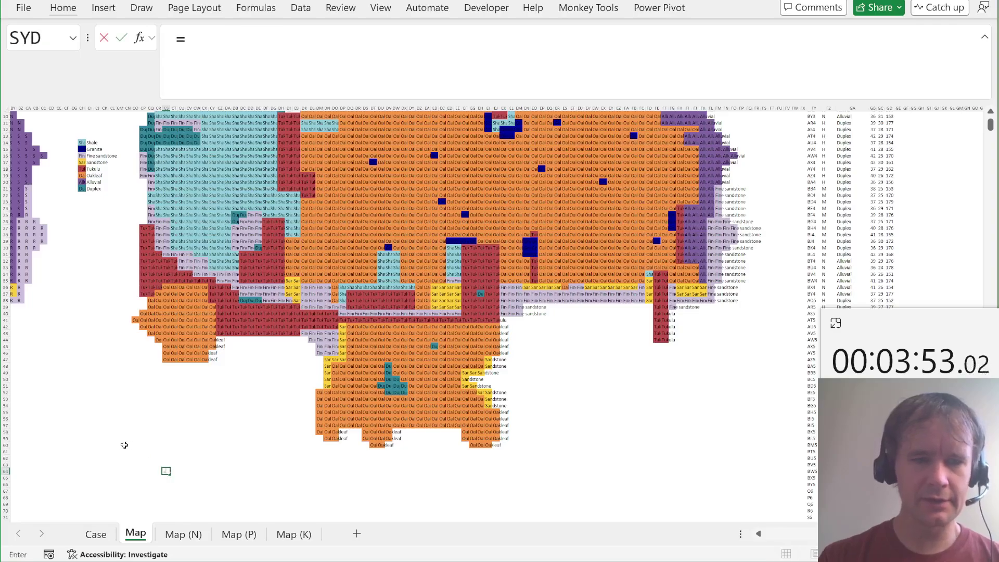
left_click(118, 447)
key("ctrl+Up")
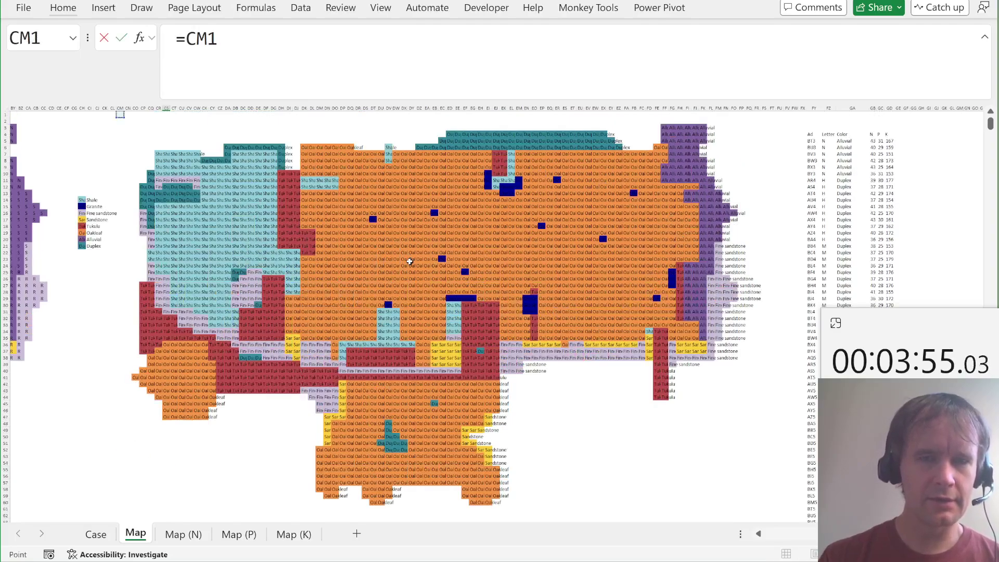
key("Right")
key("Right")
key("Down")
key("Down")
key("Down")
key("Down")
key("ctrl+shift+Down")
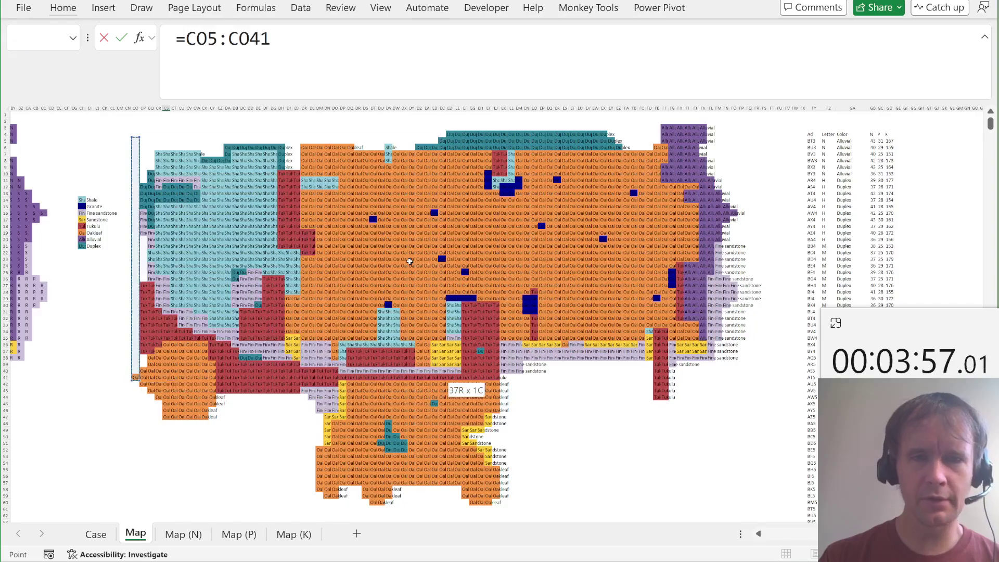
key("ctrl+shift+Right")
key("ctrl+shift+Right")
key("Up")
key("ctrl+shift+Right")
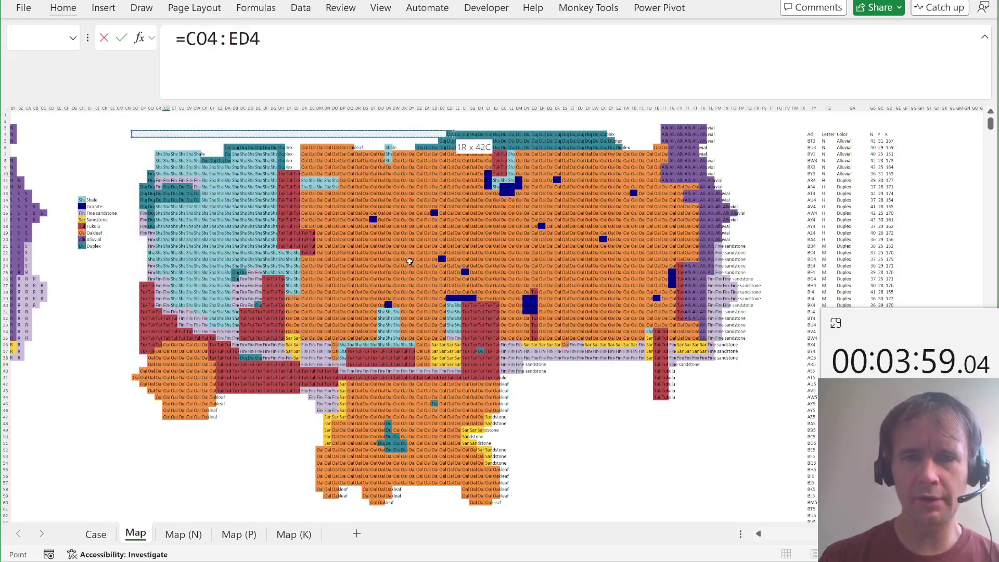
key("Up")
key("ctrl+shift+Right")
Step: Extend the formula's reference down to the soil map's last row, making it CO3:FF60
key("ctrl+shift+Down")
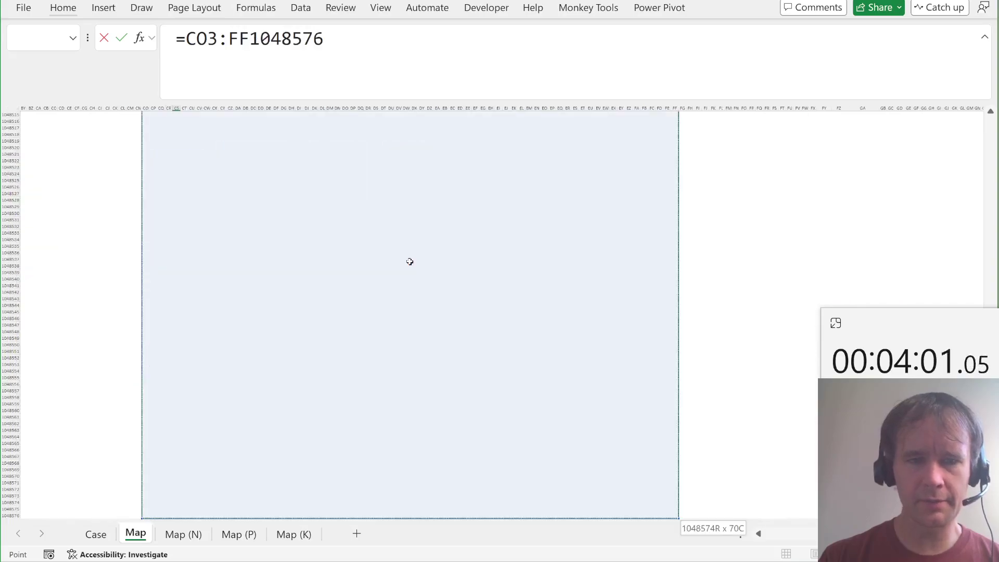
key("ctrl+shift+Up")
key("shift+Down")
key("shift+Down")
key("shift+Down")
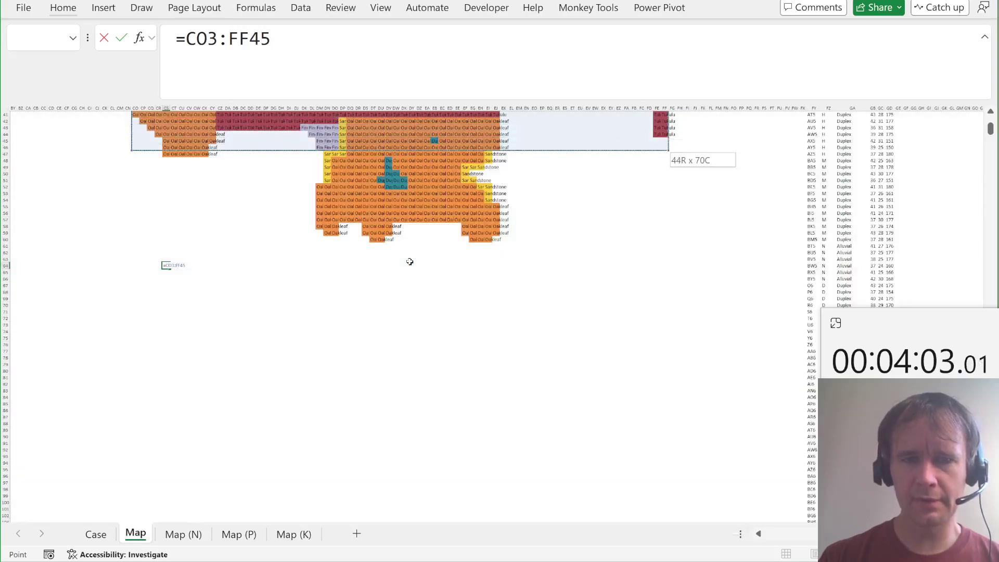
key("shift+Down")
key("shift+Down")
key("shift+Down")
key("shift+Down")
key("shift+Down")
key("shift+Down")
key("shift+Down")
key("shift+Down")
key("shift+Down")
key("shift+Down")
key("shift+Down")
key("shift+Down")
key("shift+Down")
key("shift+Down")
key("shift+Down")
key("shift+Down")
key("shift+Up")
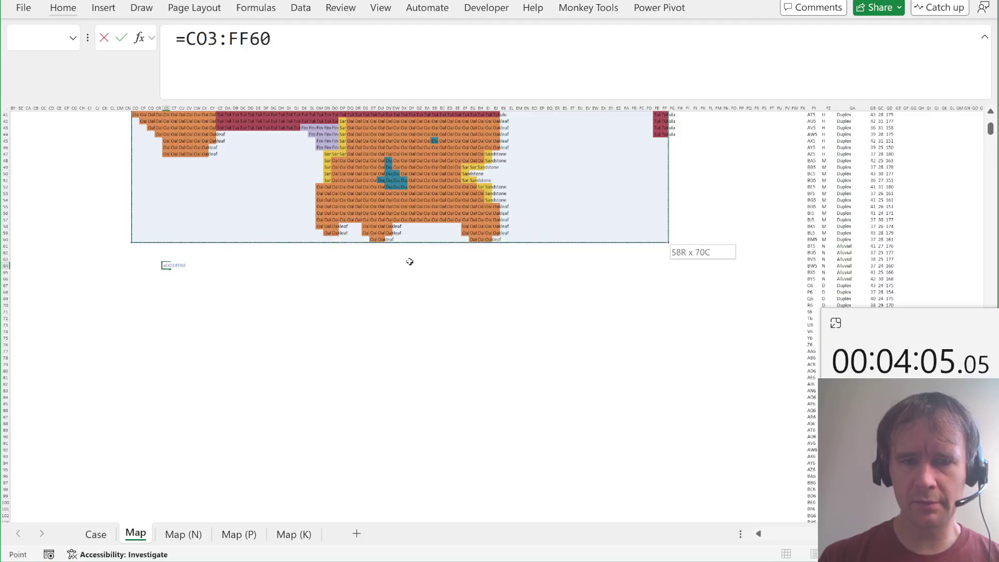
Step: Widen the formula's reference to the soil map's last column, making it CO3:FO60
key("shift+Right")
key("shift+Right")
key("shift+Right")
key("shift+Right")
scroll(410, 261, "up", 10)
key("shift+Right")
key("shift+Right")
key("shift+Right")
key("shift+Right")
key("shift+Right")
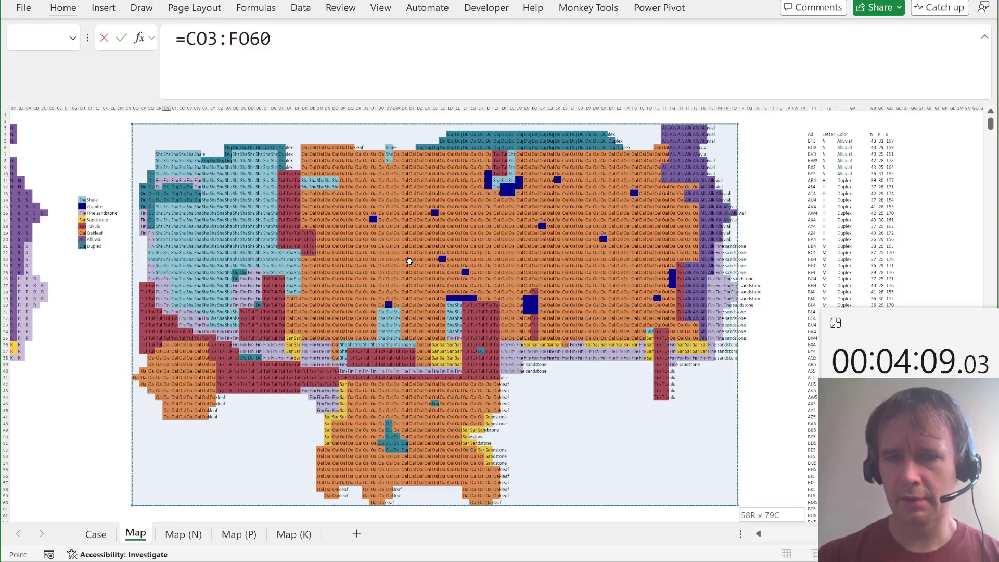
Step: Make the formula test (CO3:FO60<>"") in brackets and append a multiplication by a second bracketed condition
type("<>")
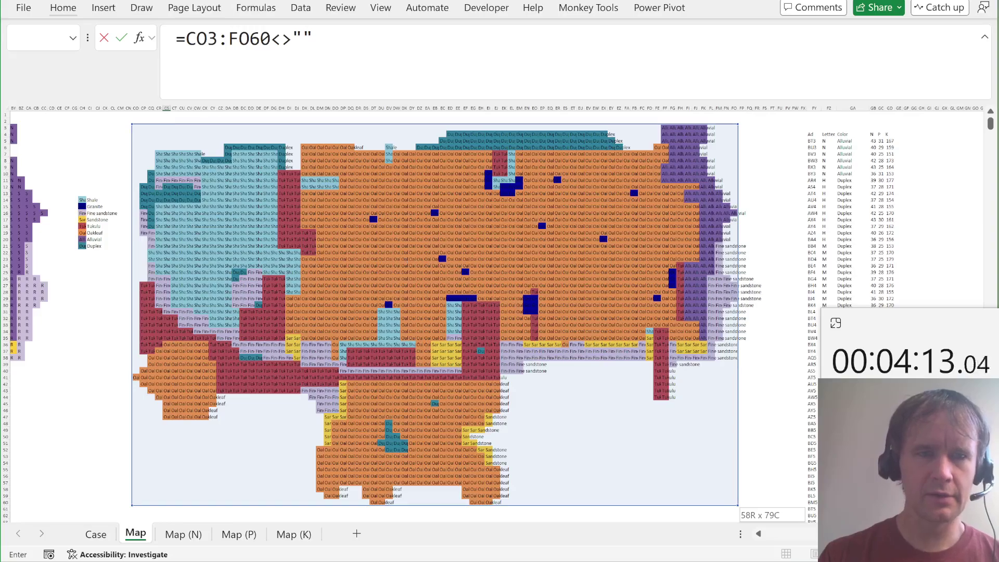
left_click(187, 39)
type("(")
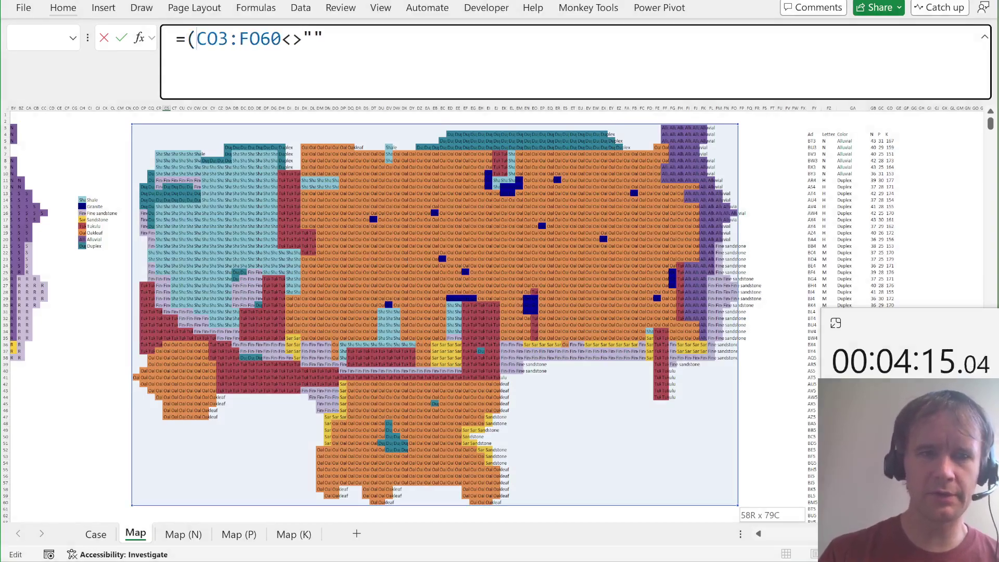
type(")*(")
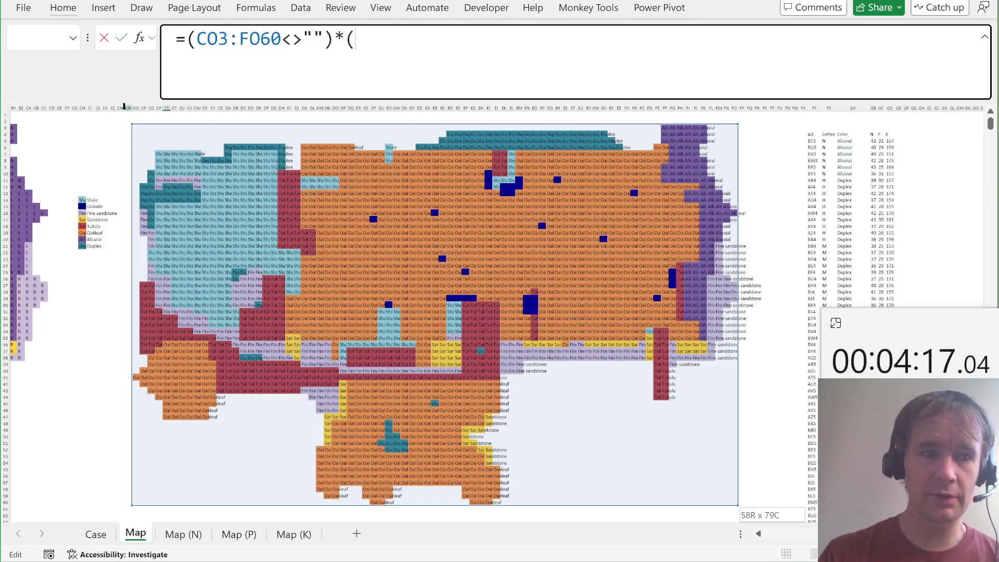
Step: Complete the CS64 formula with the matching letter-map test C3:CC60="" as the second condition
scroll(48, 367, "left", 10)
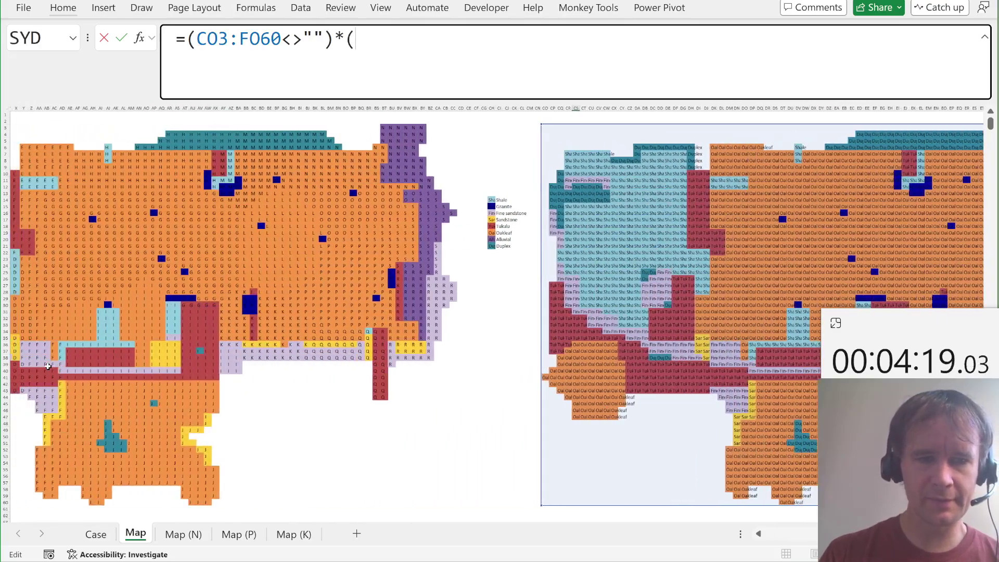
left_click(453, 496)
left_click_drag(453, 496, 214, 295)
left_click_drag(453, 502, 103, 298)
key("ctrl+shift+Home")
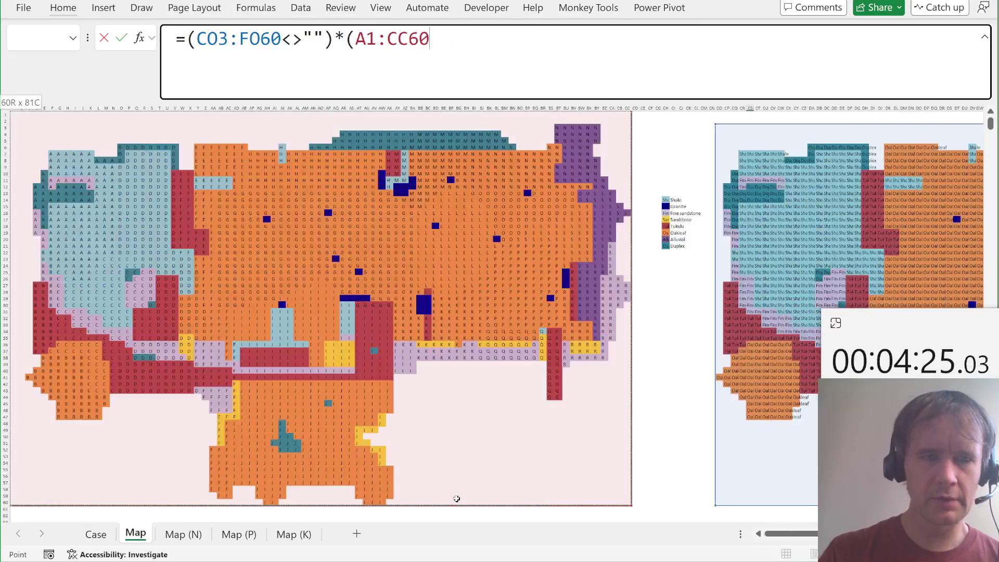
key("shift+Right")
key("shift+Right")
key("shift+Down")
key("shift+Down")
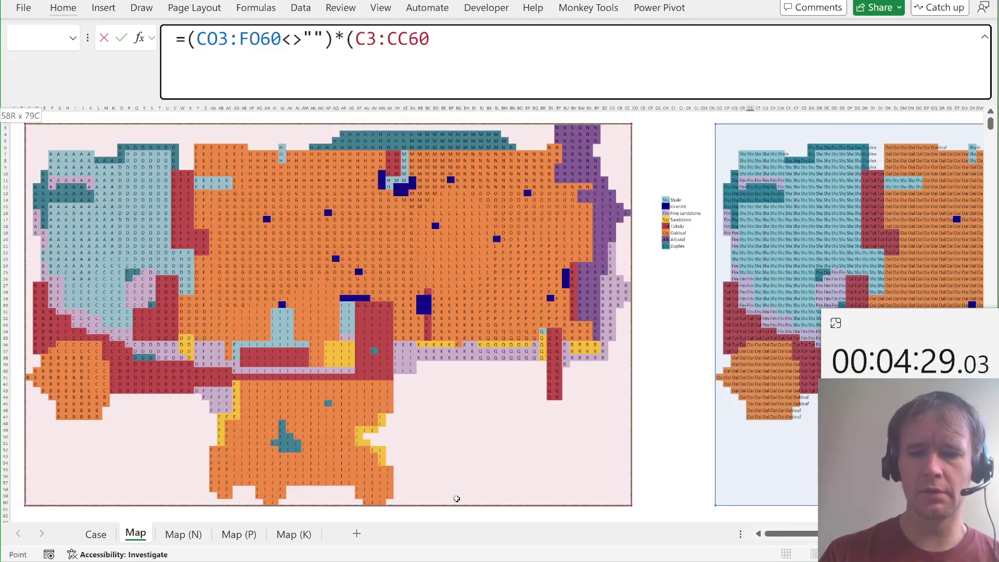
type("=")
key("Return")
key("Up")
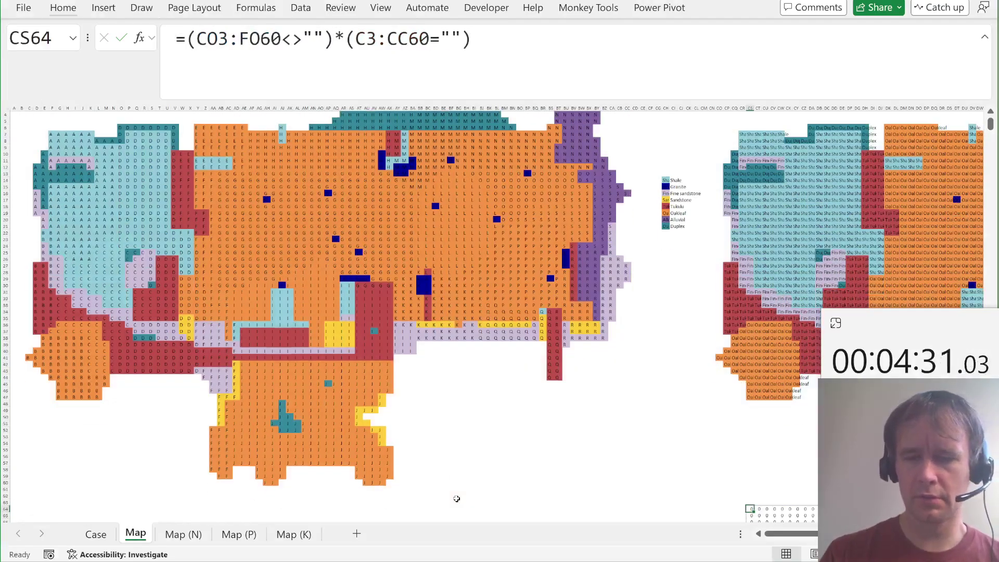
Step: Apply a colour scale to the entire spilled mismatch-test grid starting at CS64
key("ctrl+shift+Down")
key("ctrl+shift+Right")
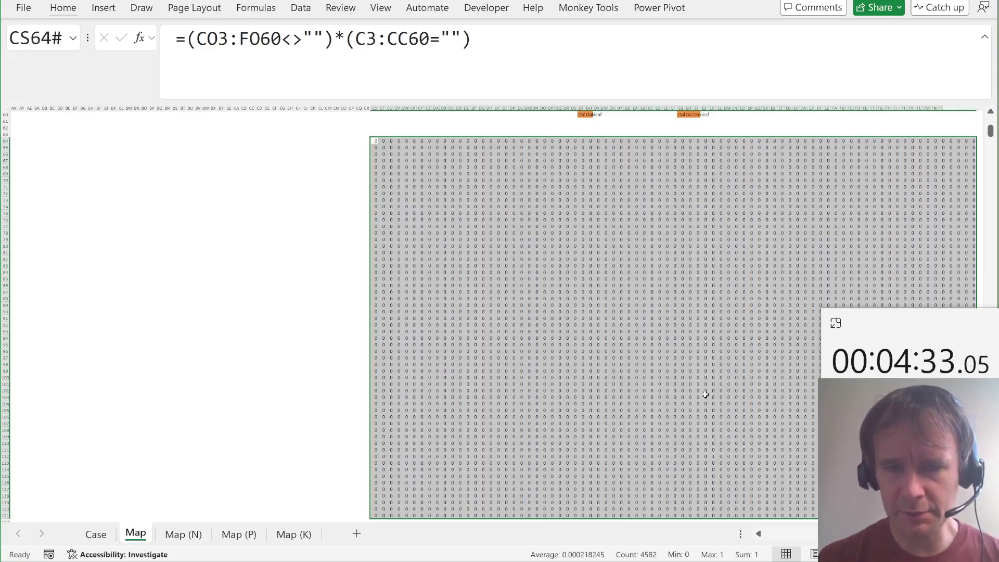
scroll(706, 395, "right", 5)
key("alt+h")
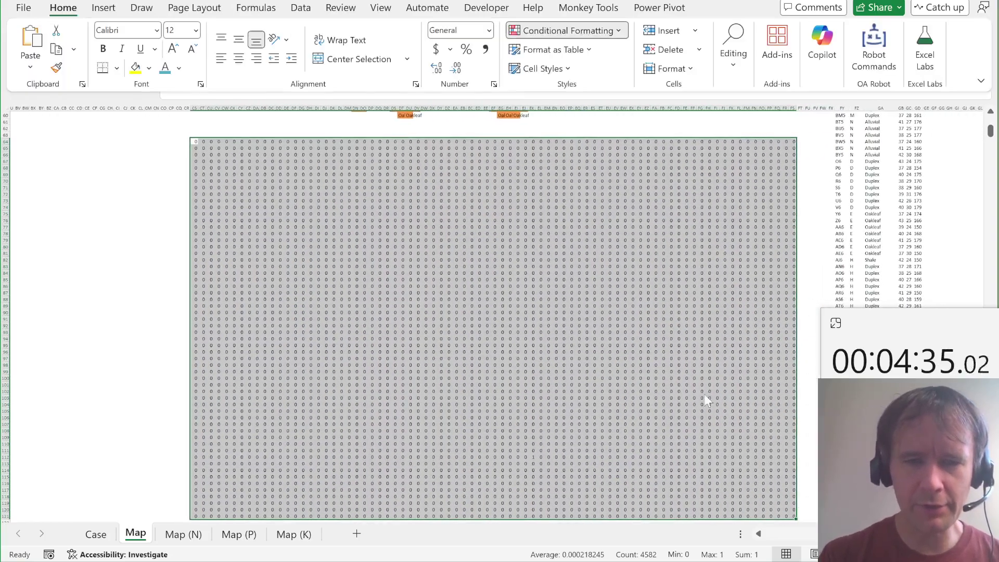
key("l")
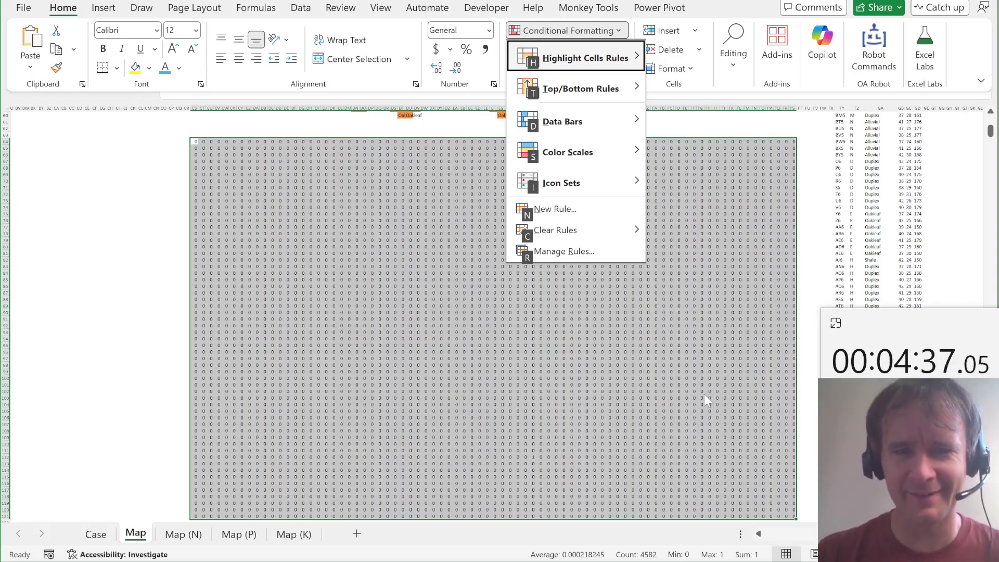
key("s")
key("Return")
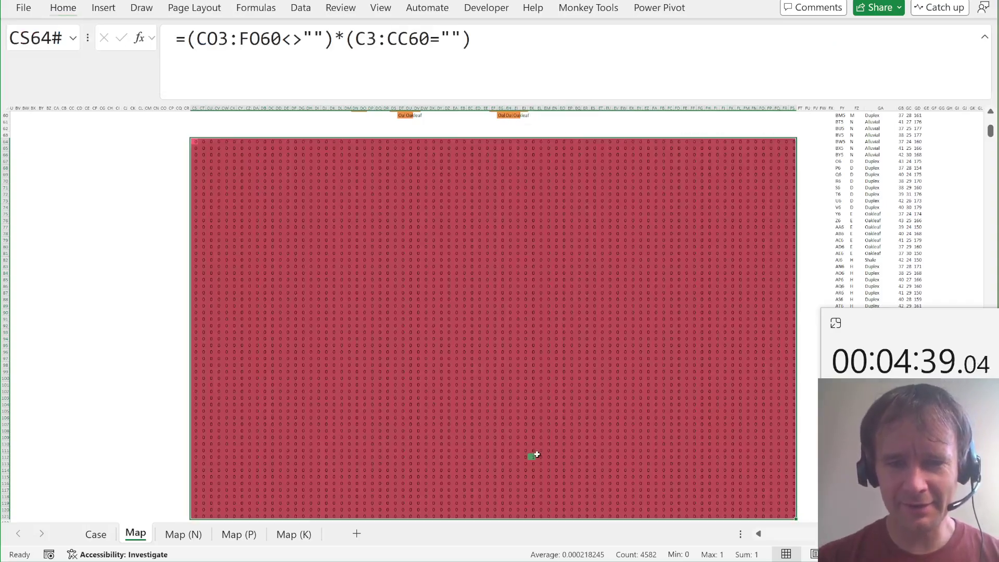
Step: Measure how many rows down and columns across the flagged mismatch cell lies within the test grid
left_click(533, 457)
key("ctrl+shift+Up")
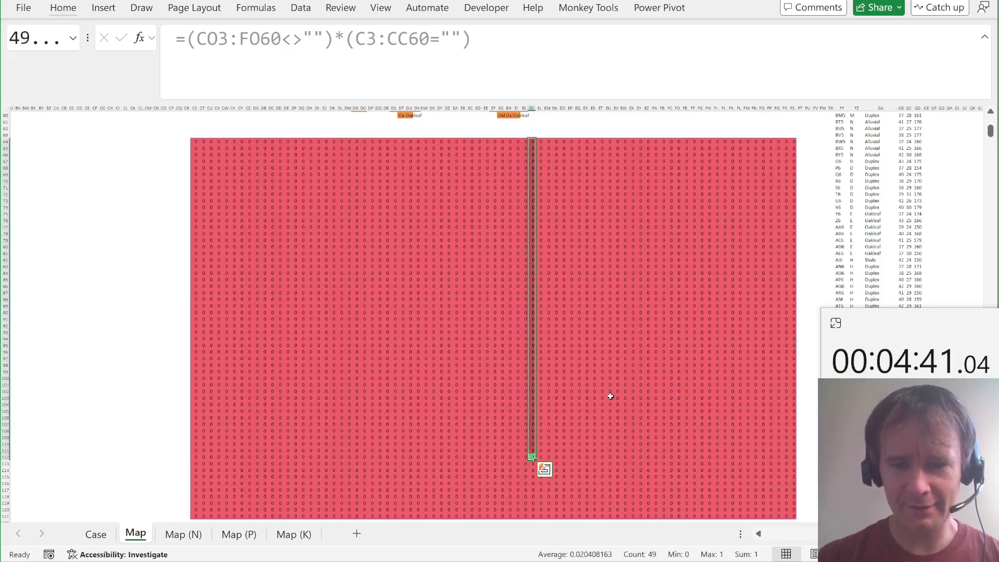
key("shift+BackSpace")
key("ctrl+shift+Left")
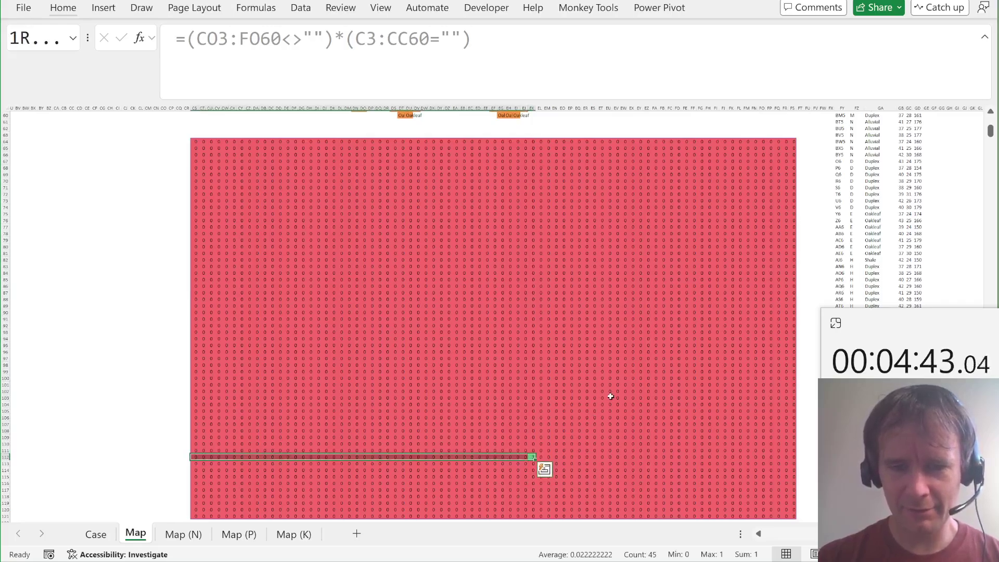
Step: Measure out the same offset across the letter map and select the coloured cell without a letter, AU51
key("ctrl+Home")
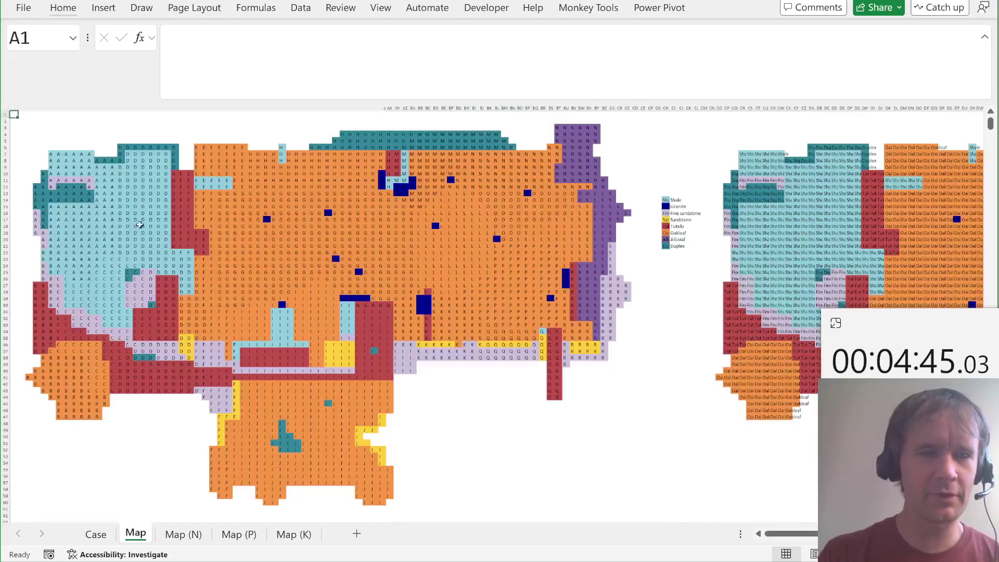
left_click_drag(159, 203, 506, 363)
key("ctrl+g")
key("alt+s")
key("Return")
key("Return")
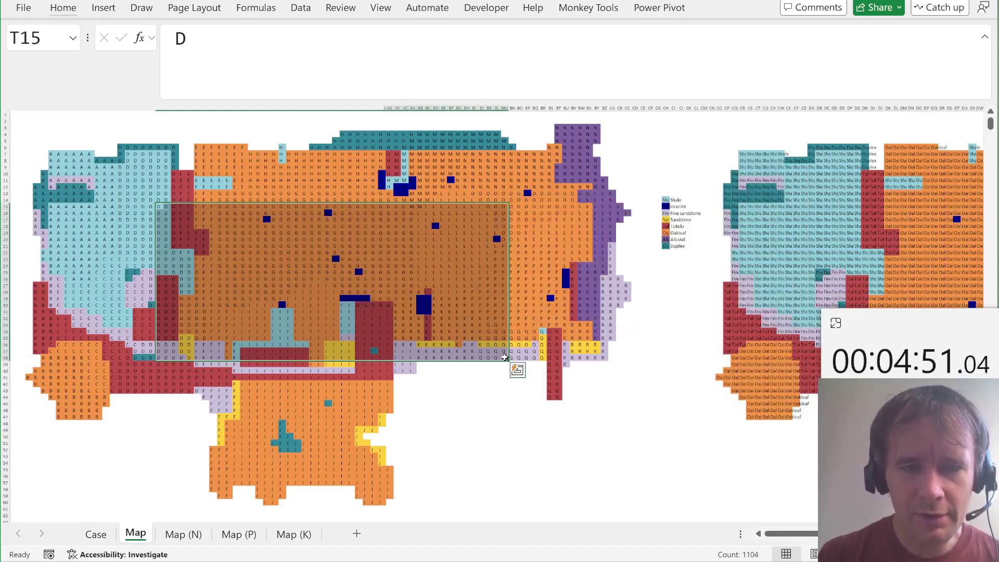
left_click_drag(31, 125, 394, 420)
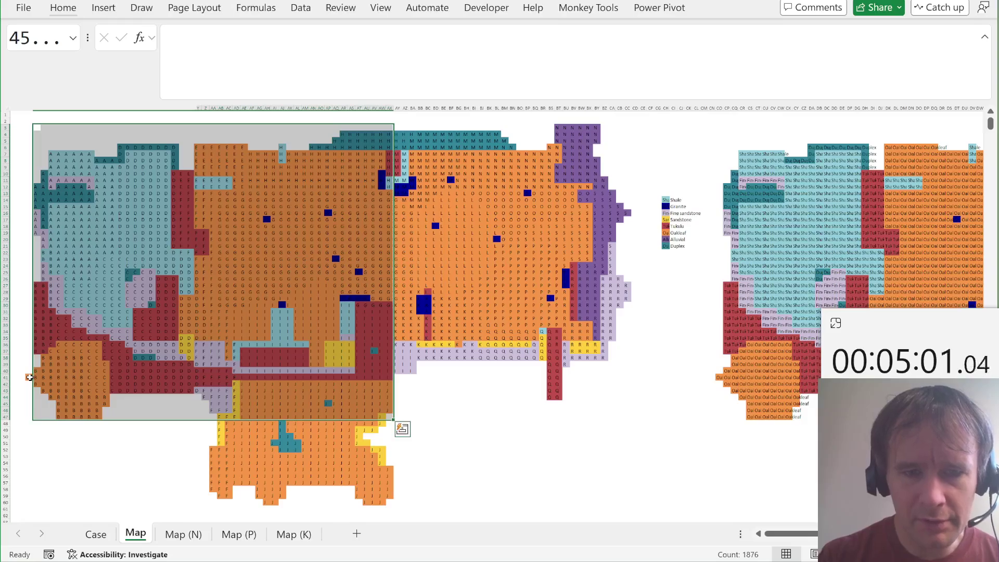
left_click(421, 397)
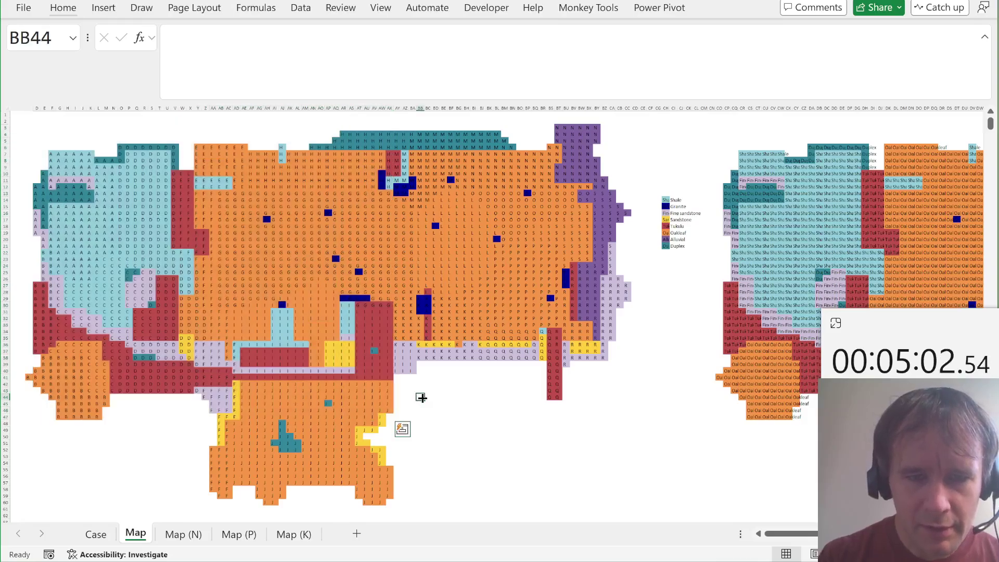
left_click(363, 441)
scroll(531, 409, "down", 6)
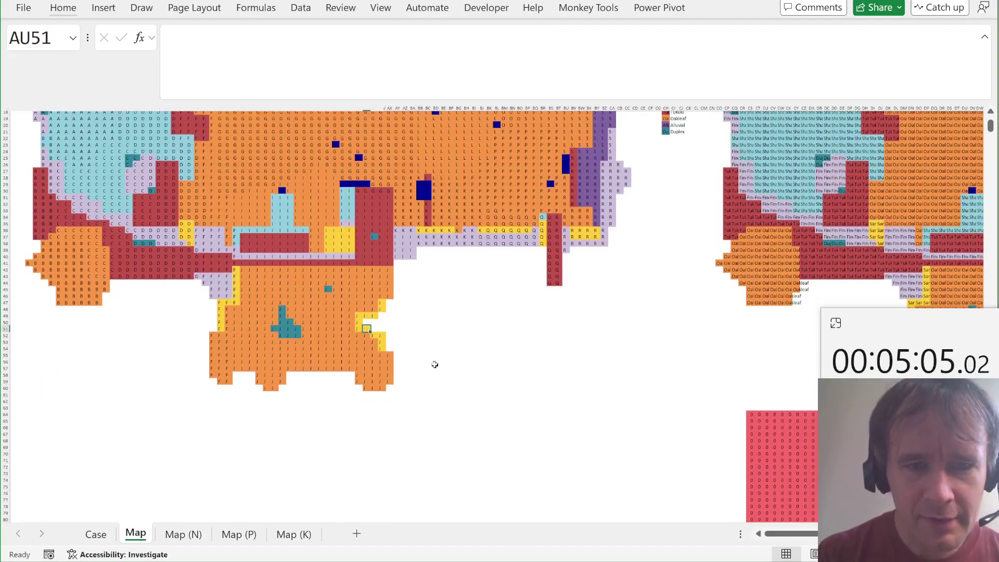
scroll(393, 336, "up", 3)
Step: Read the Bonus A question on the Case sheet and compare it with the unlettered coloured cell on the Map sheet
key("ctrl+Page_Up")
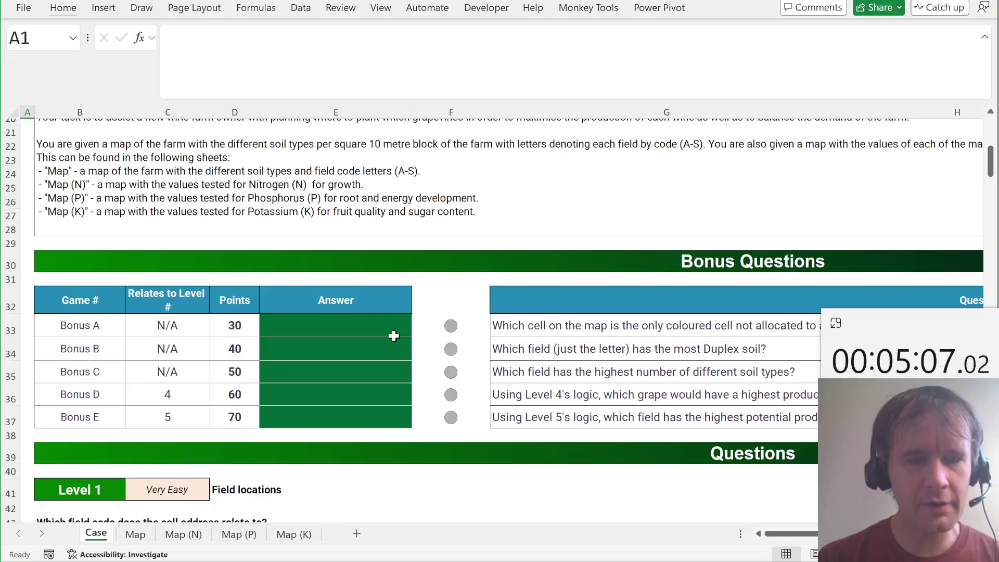
scroll(533, 334, "right", 5)
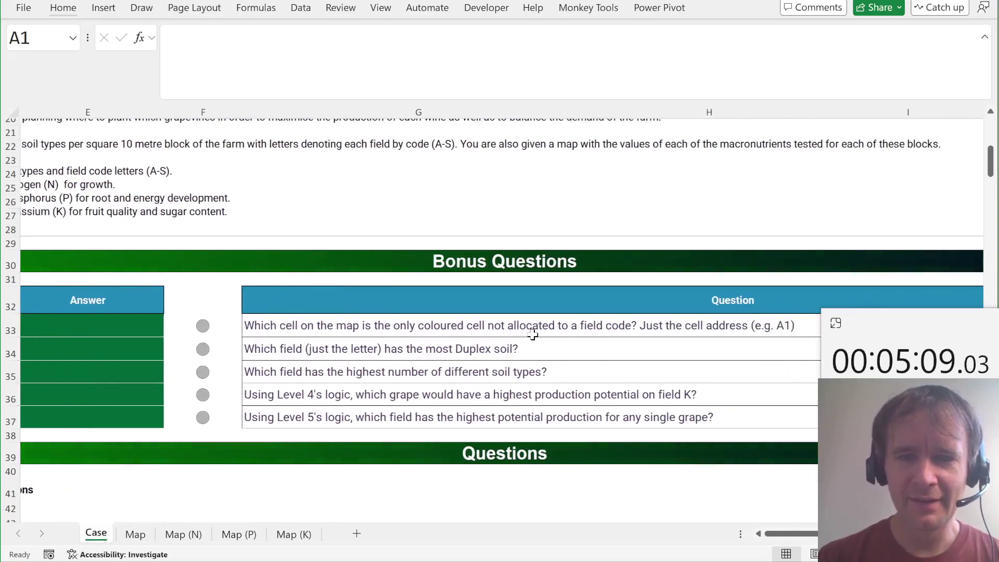
left_click(264, 327)
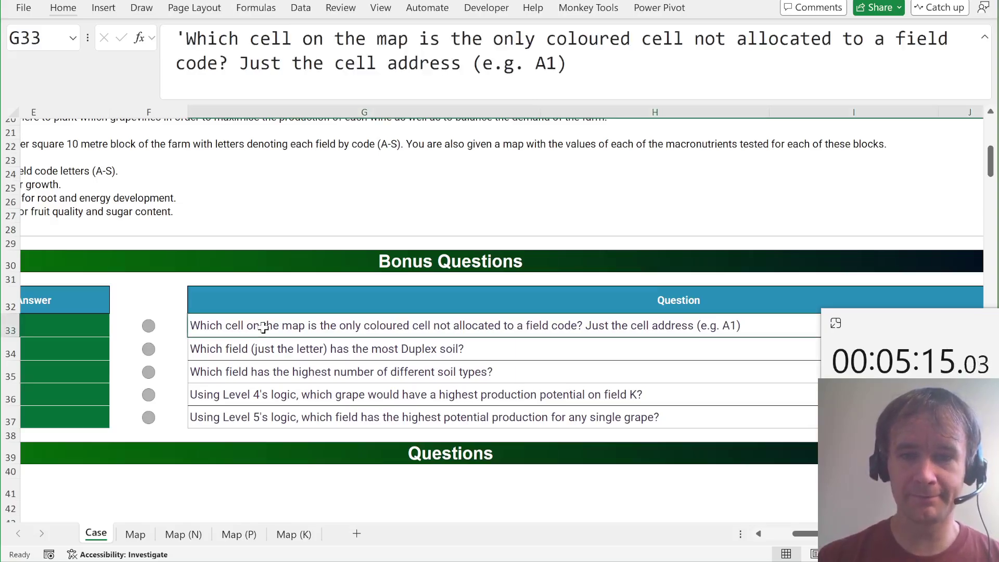
key("ctrl+Page_Down")
scroll(470, 363, "right", 20)
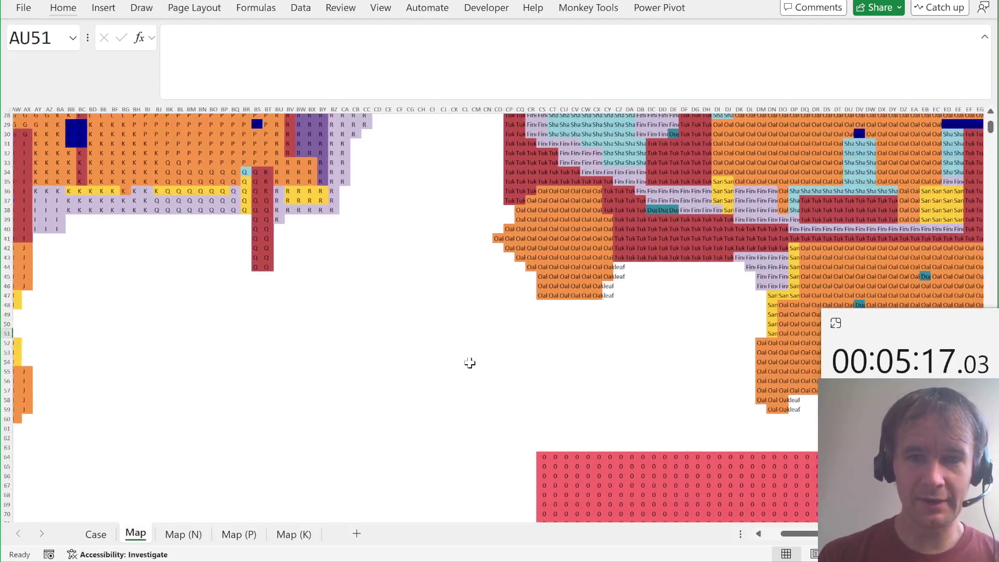
scroll(470, 363, "left", 20)
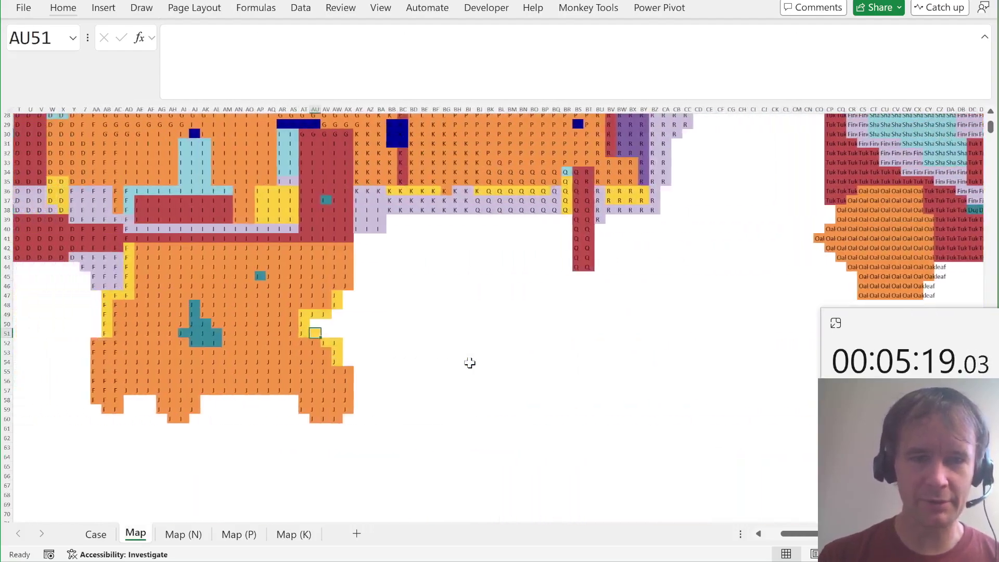
key("ctrl+Page_Up")
key("ctrl+Page_Down")
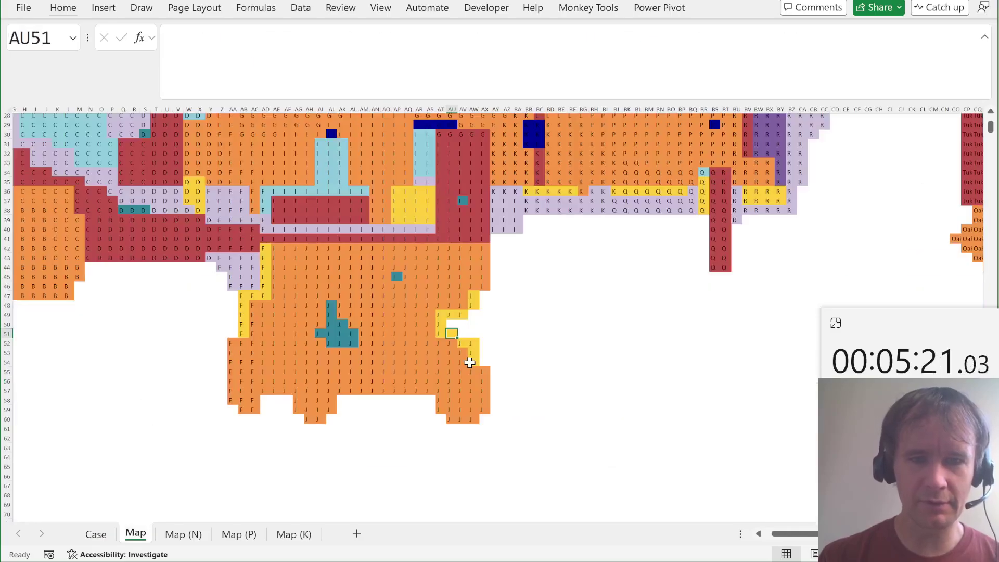
Step: Enter AU51 as the Bonus A answer in E33 of the Case sheet
key("ctrl+Page_Up")
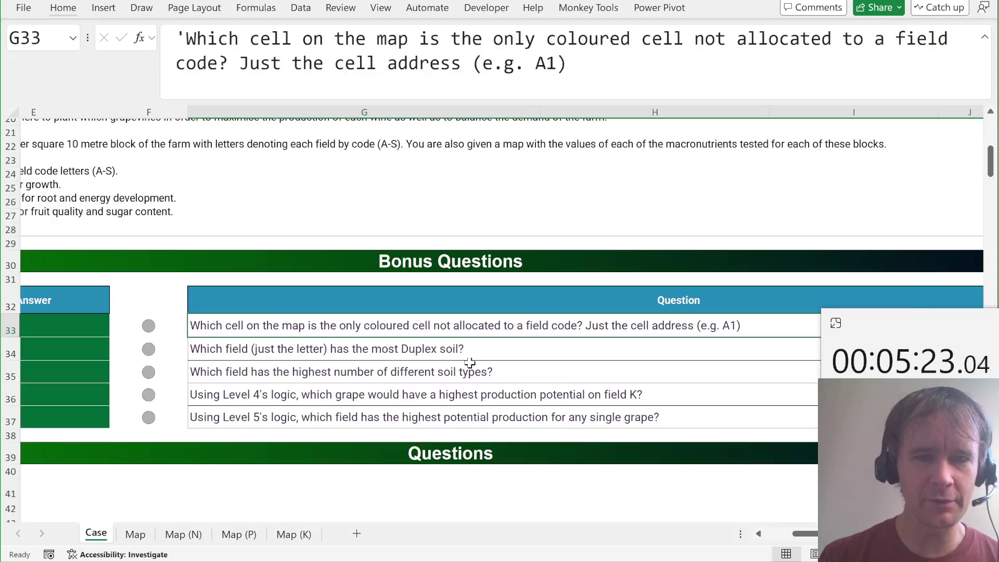
scroll(193, 343, "left", 2)
left_click(207, 326)
type("AU51")
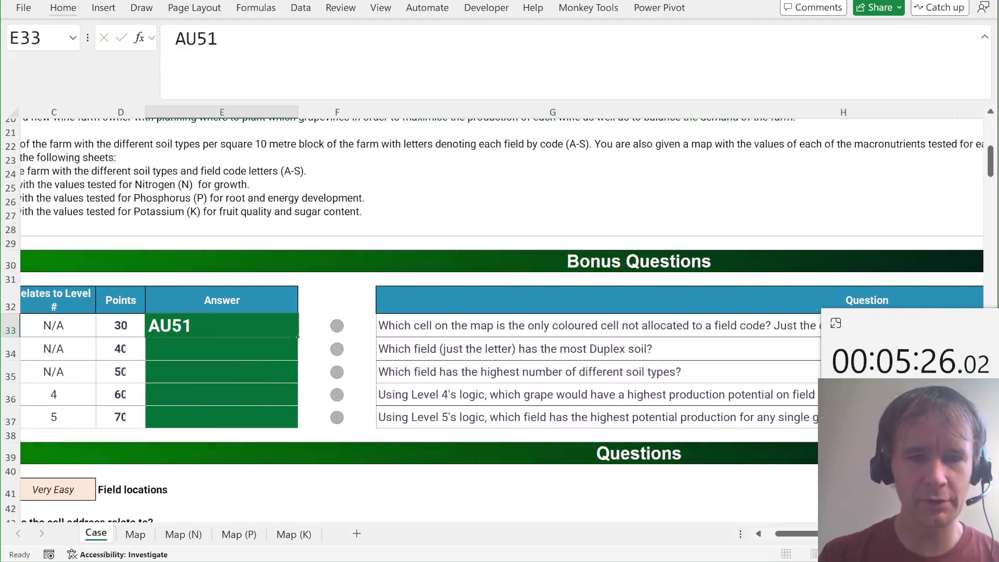
key("Return")
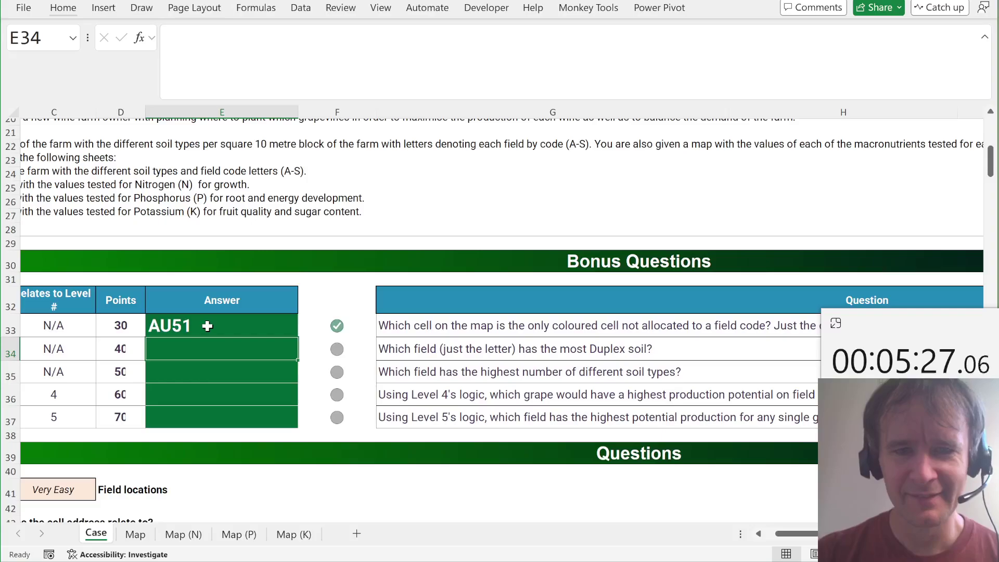
Step: Hide the answer-check column F on the Case sheet
key("Right")
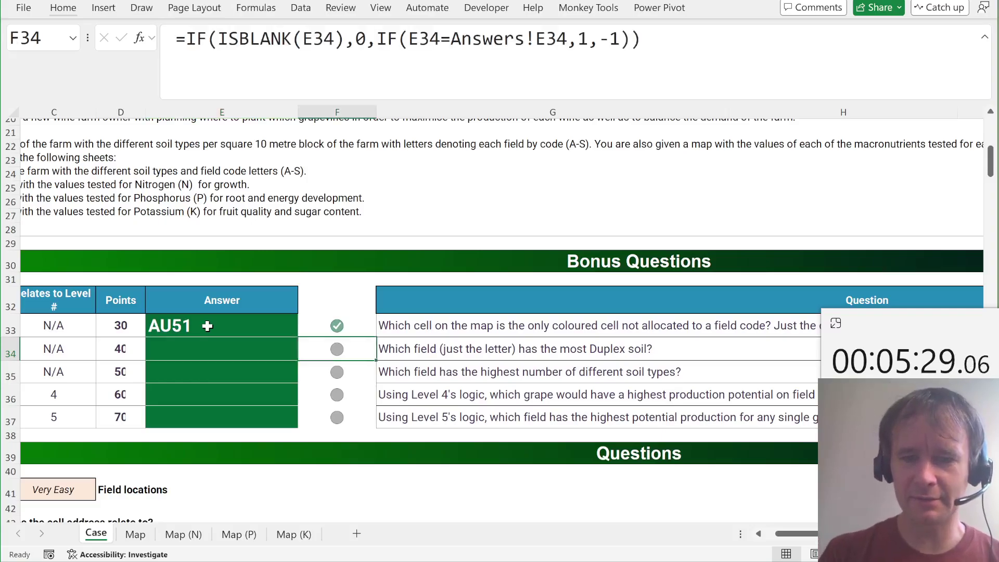
key("ctrl+0")
key("Left")
Step: Try marking the unallocated cell AU51 on the Map sheet with an X
key("ctrl+Page_Down")
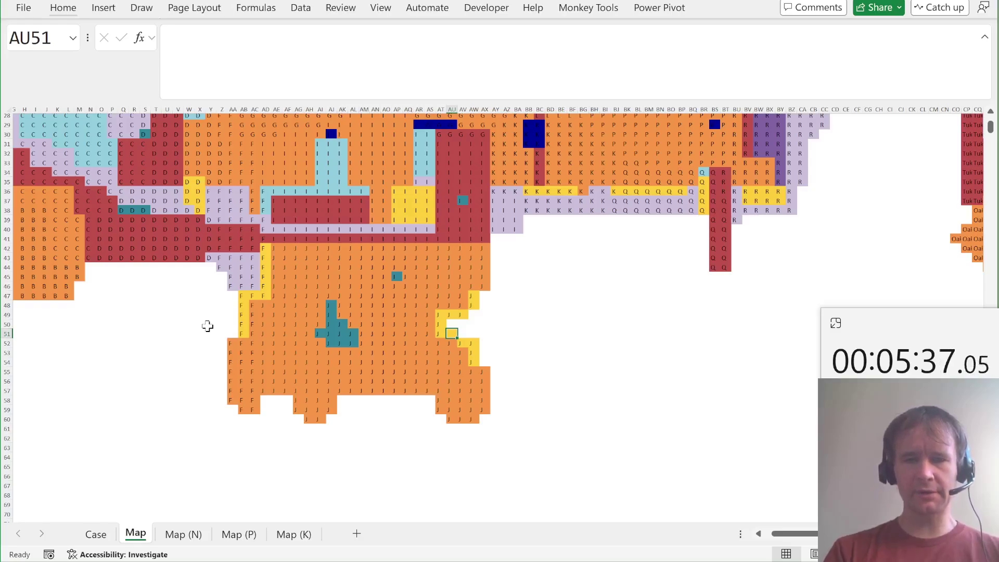
type("X")
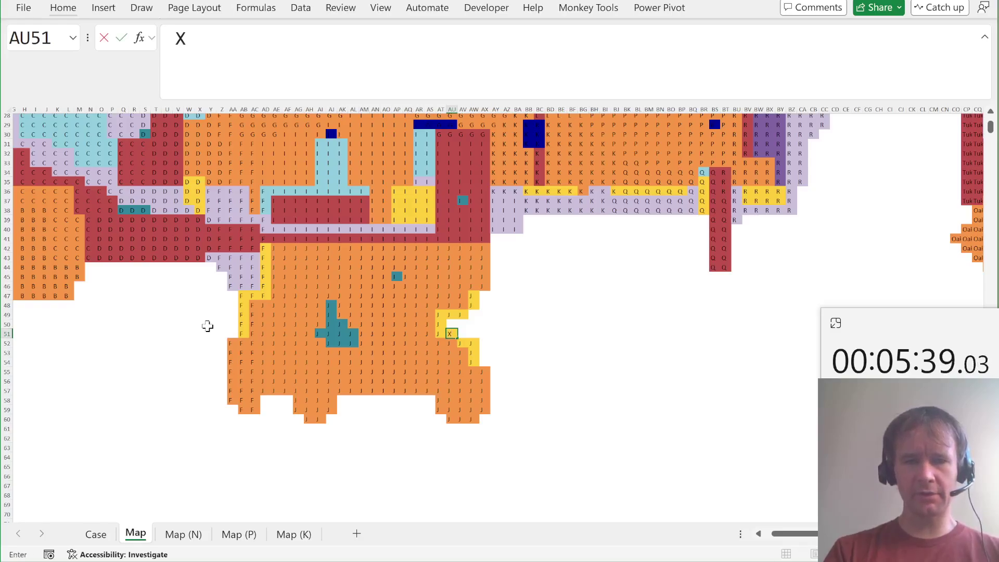
key("ctrl+Return")
key("ctrl+Page_Down")
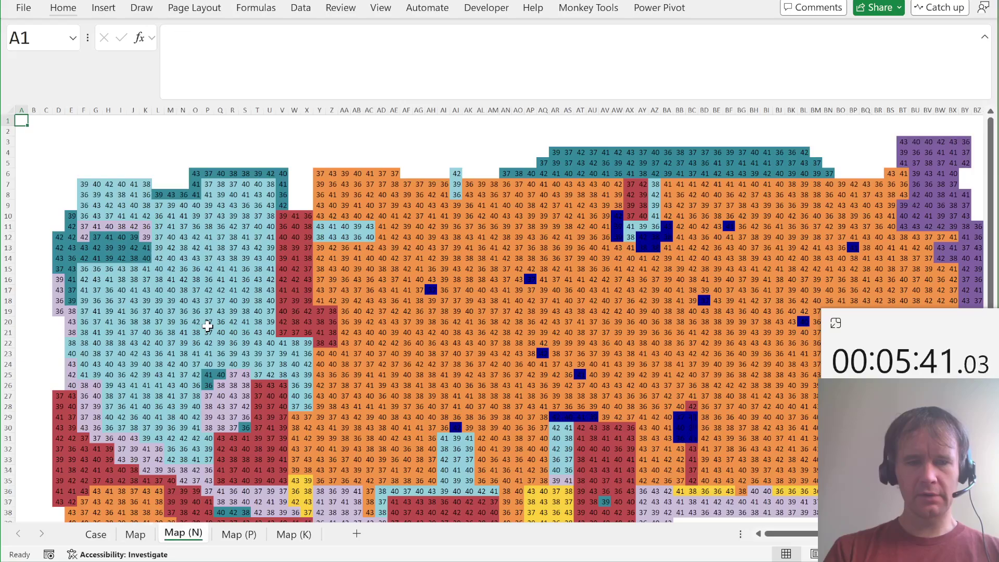
key("ctrl+Page_Up")
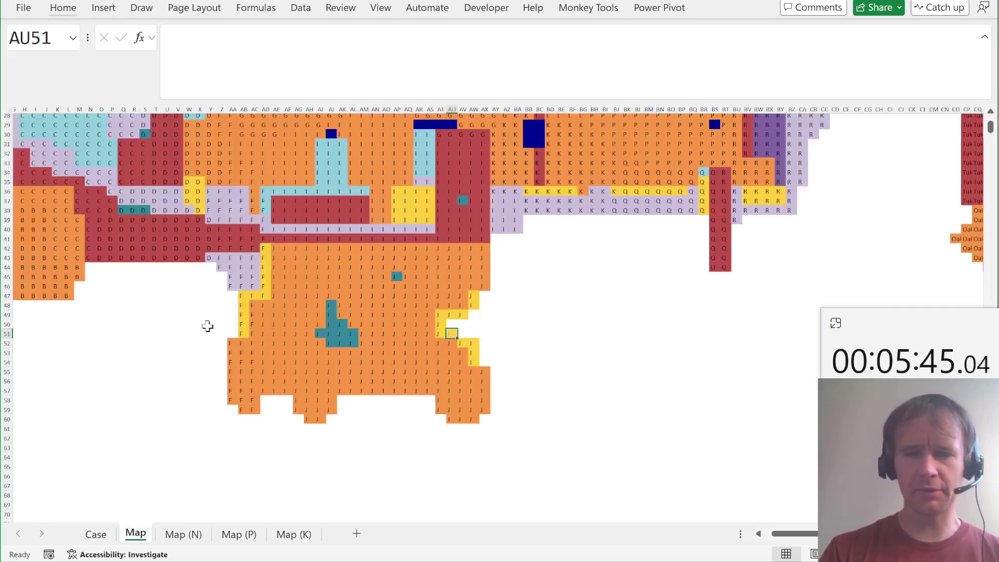
Step: Clear the soil name in EG51, the soil-map counterpart of the unallocated cell
key("ctrl+Right")
key("ctrl+Right")
key("ctrl+Right")
key("ctrl+Left")
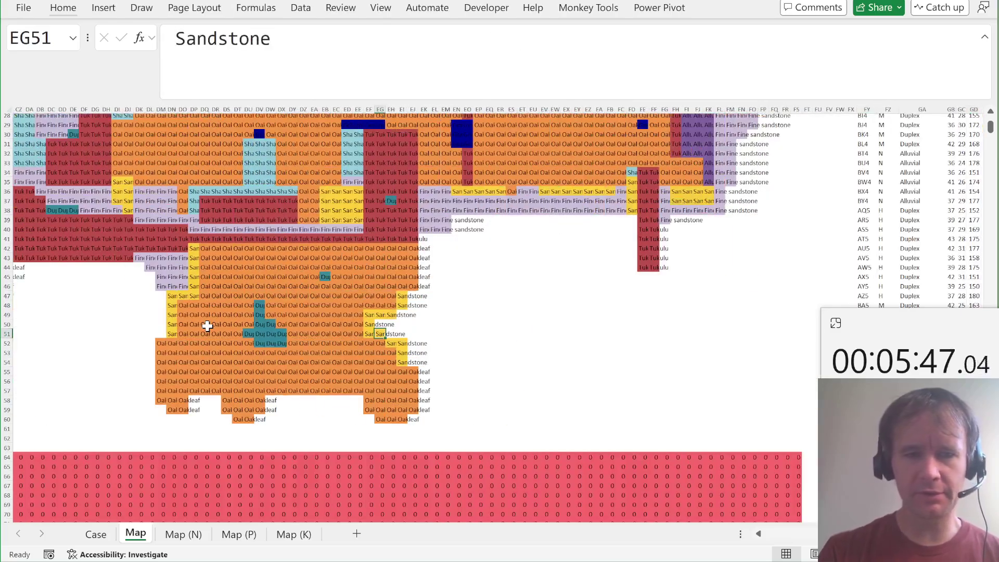
key("Delete")
Step: Delete the mismatch-test grid that starts at CS64 below the soil map
key("ctrl+Down")
key("ctrl+Down")
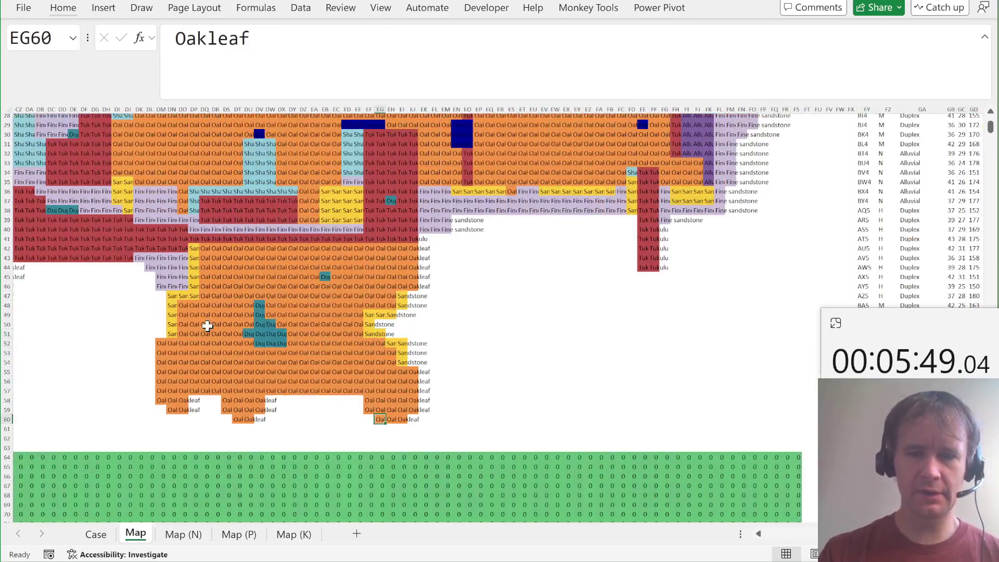
key("ctrl+Left")
key("Up")
key("shift+Down")
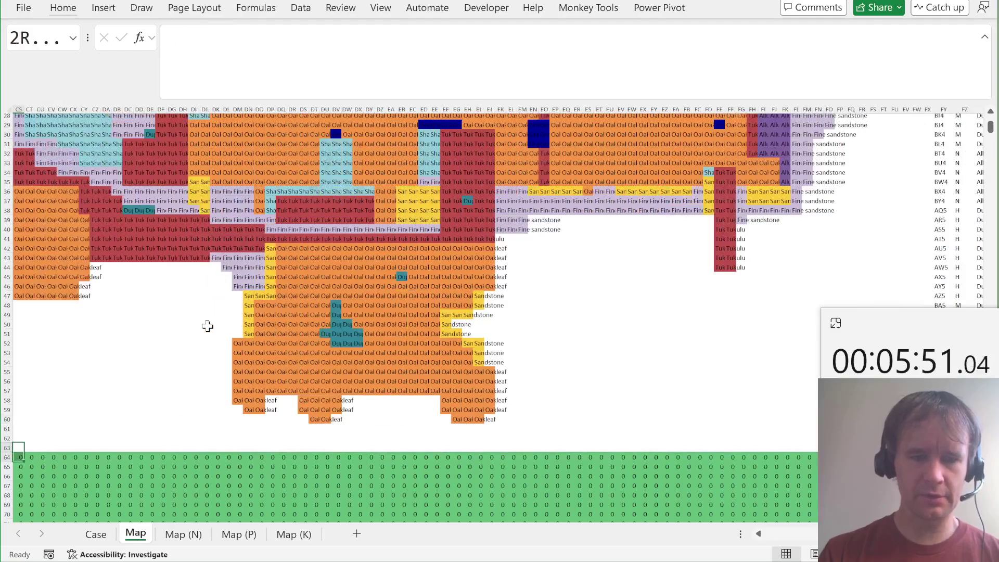
key("ctrl+shift+Down")
key("ctrl+shift+Right")
key("Delete")
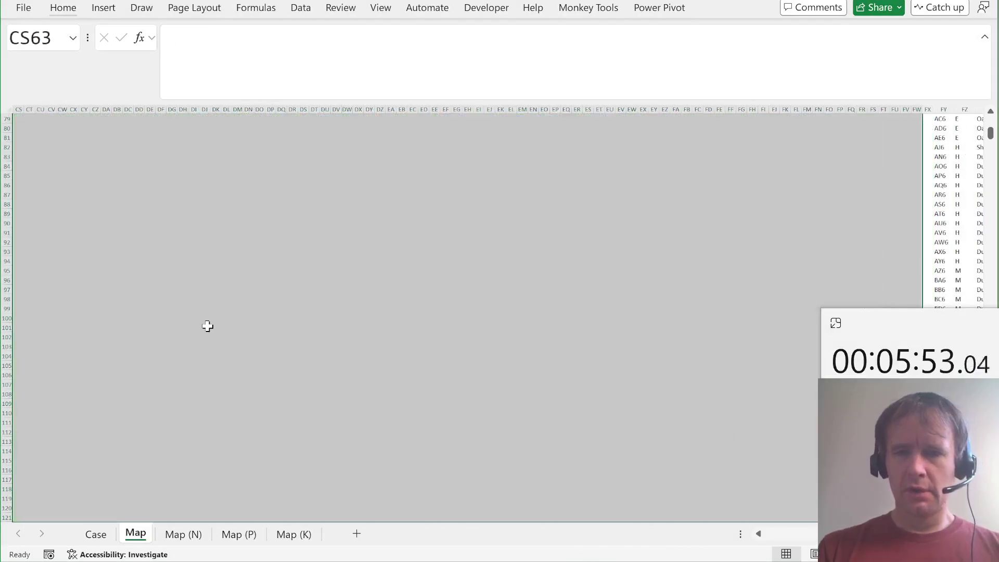
Step: Examine the flattened table on the Map sheet at its last rows and again at its header row
key("ctrl+Right")
key("ctrl+Down")
key("Left")
key("Left")
key("Left")
key("Left")
key("Left")
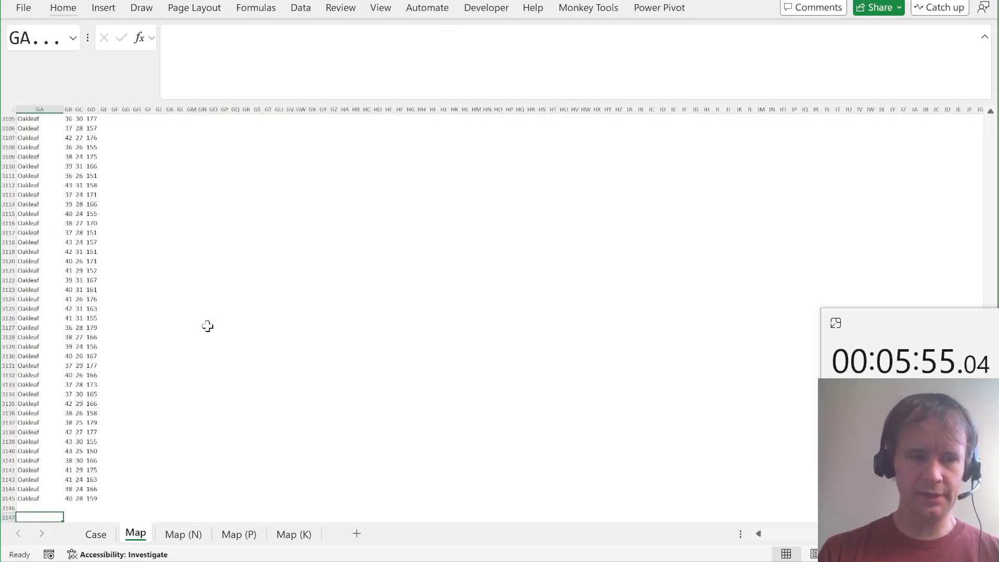
key("Down")
key("Down")
key("Right")
key("ctrl+Up")
key("ctrl+Up")
key("ctrl+Up")
key("Left")
key("Down")
key("Down")
key("Down")
key("Down")
key("Up")
key("Right")
key("Right")
key("Left")
key("Left")
Step: Check the bonus question wording and set the flattened table's field-letter column header in FZ4 to Field
key("ctrl+Page_Up")
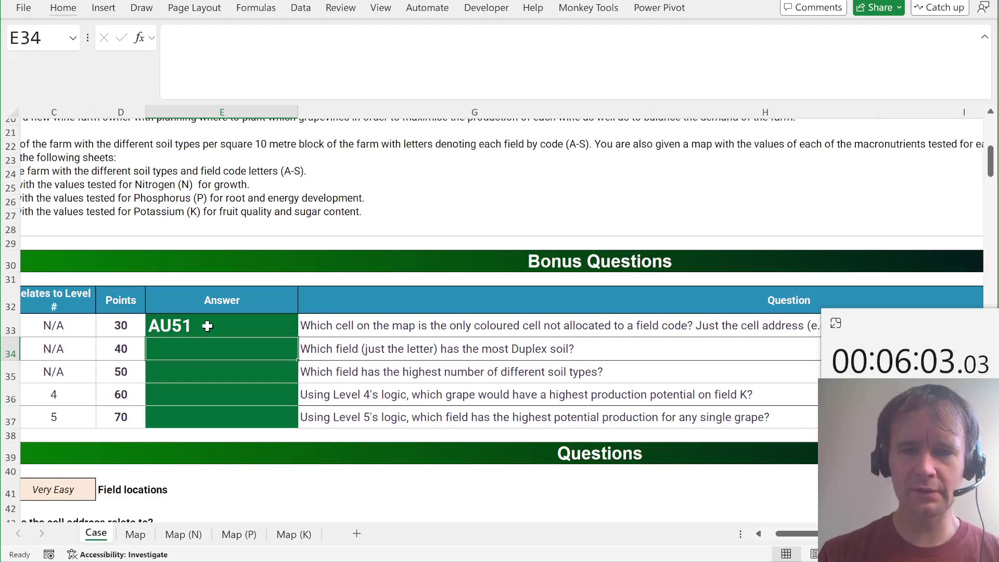
key("ctrl+Page_Down")
key("Right")
type("Field")
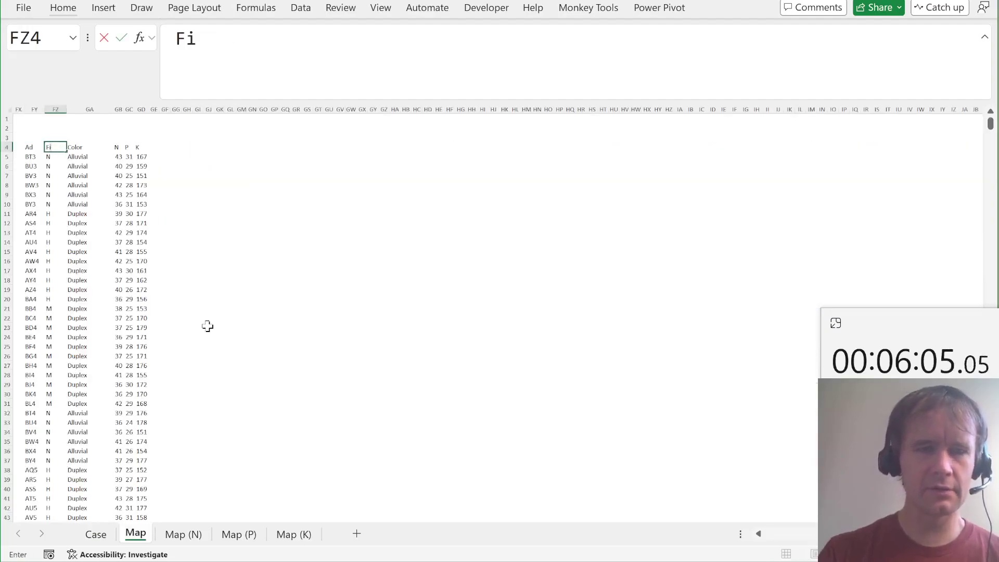
Step: Reread the bonus questions on the Case sheet and return to the flattened table's Color header
key("ctrl+Page_Up")
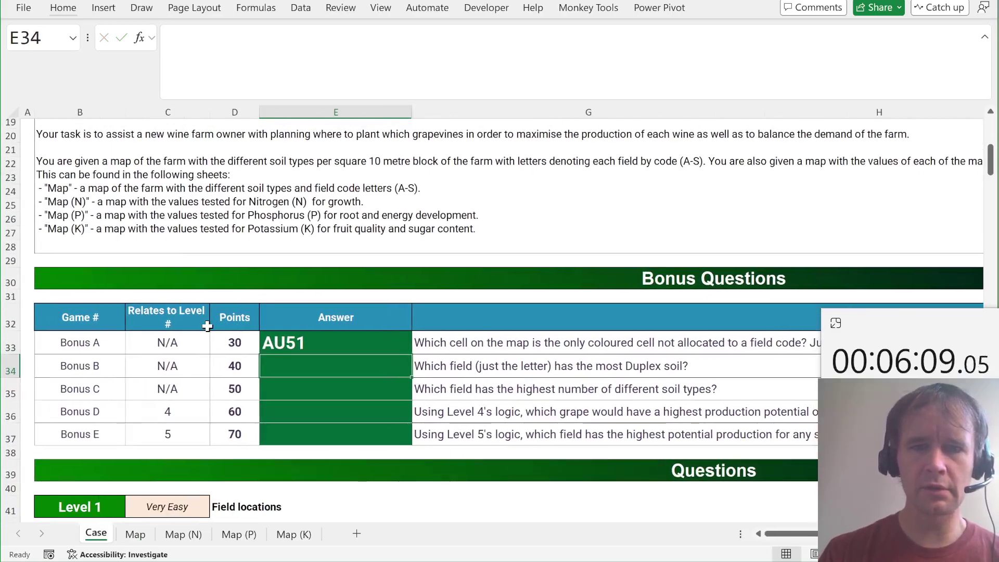
scroll(207, 326, "right", 5)
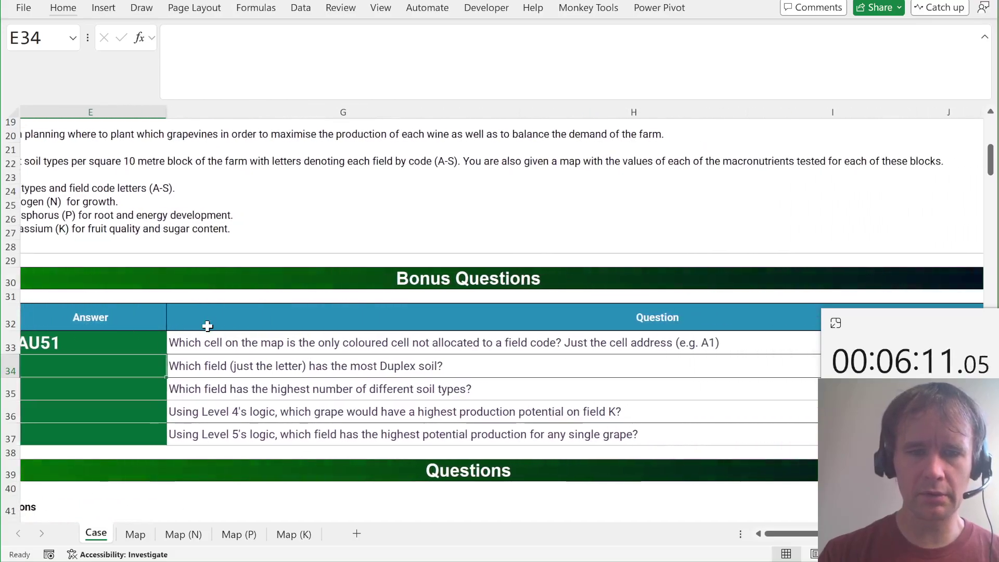
key("ctrl+Page_Down")
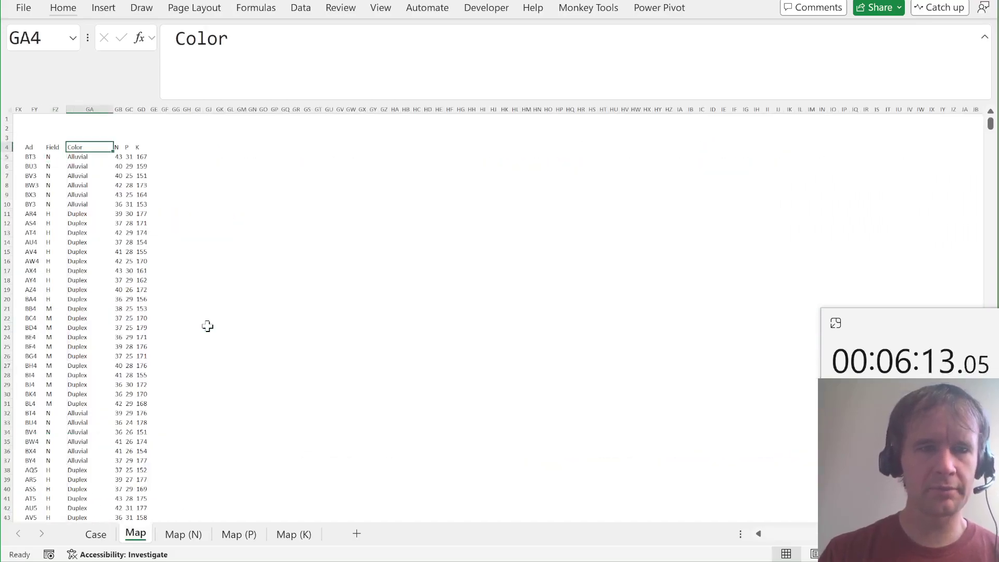
Step: Rename the flattened table's Color column header in GA4 to Type
type("Type")
key("Up")
key("Left")
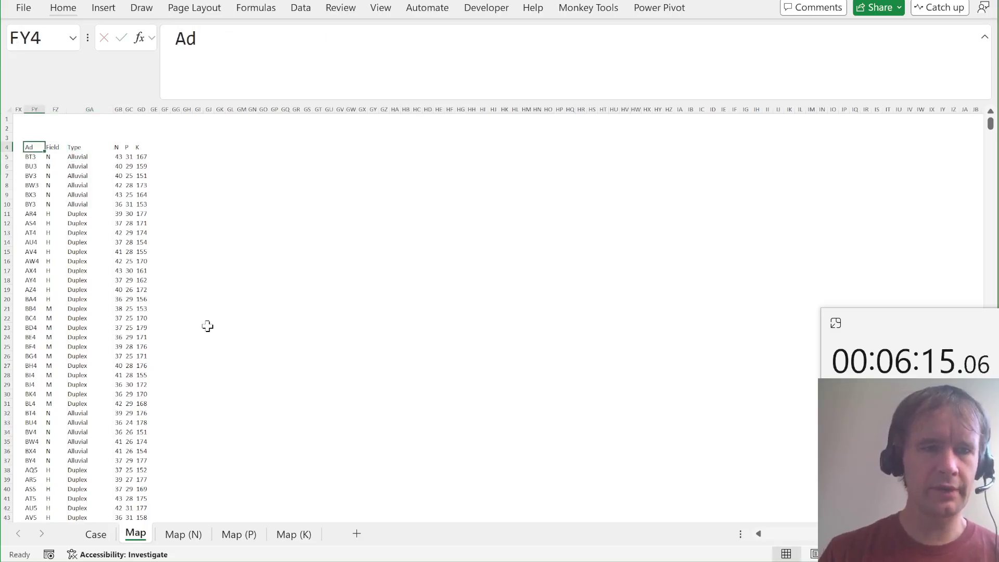
Step: Define the name ad for the flattened table's cell-address data, excluding its header
key("ctrl+shift+End")
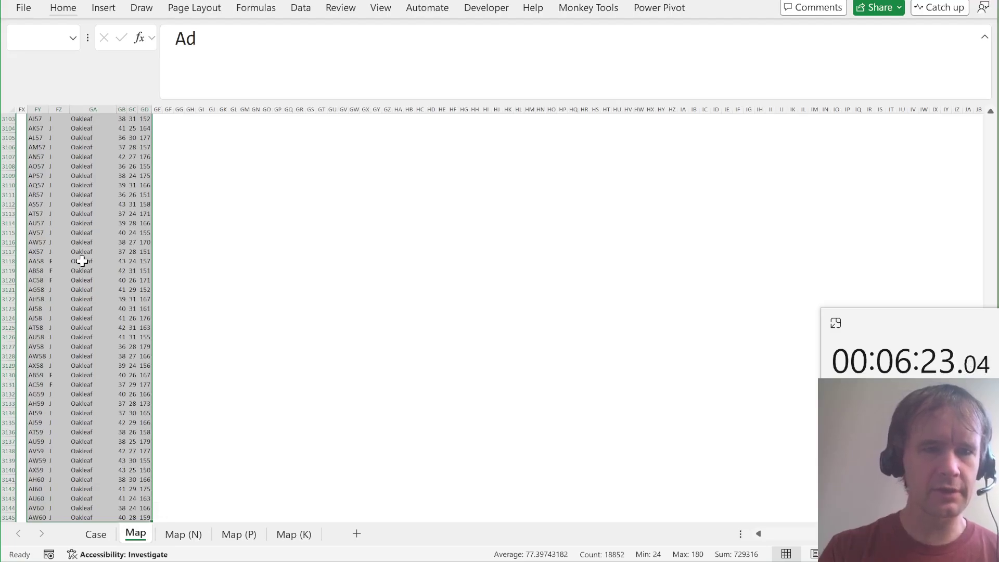
key("Up")
key("Down")
key("Down")
key("ctrl+shift+Down")
key("alt+F3")
type("ad")
key("Return")
Step: Define the names Field and type for the flattened table's field-letter and soil-type data
key("Right")
key("ctrl+shift+Down")
key("alt+F3")
type("Field")
key("Return")
key("Right")
key("ctrl+shift+Down")
key("alt+F3")
type("ty")
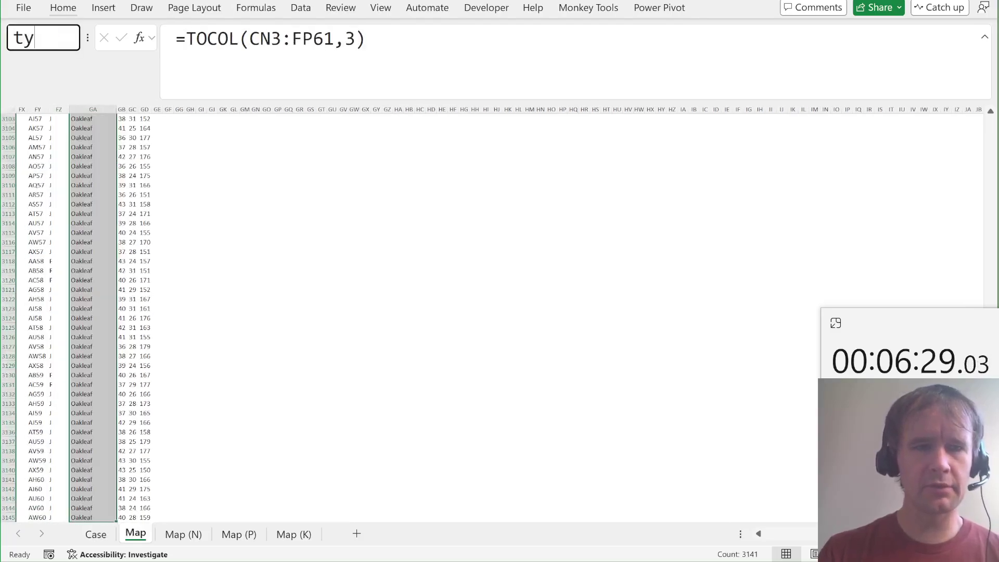
type("pe")
key("Return")
Step: Define the names p and k for the flattened table's P and K nutrient data
key("Right")
key("ctrl+shift+Down")
key("alt+F3")
key("Escape")
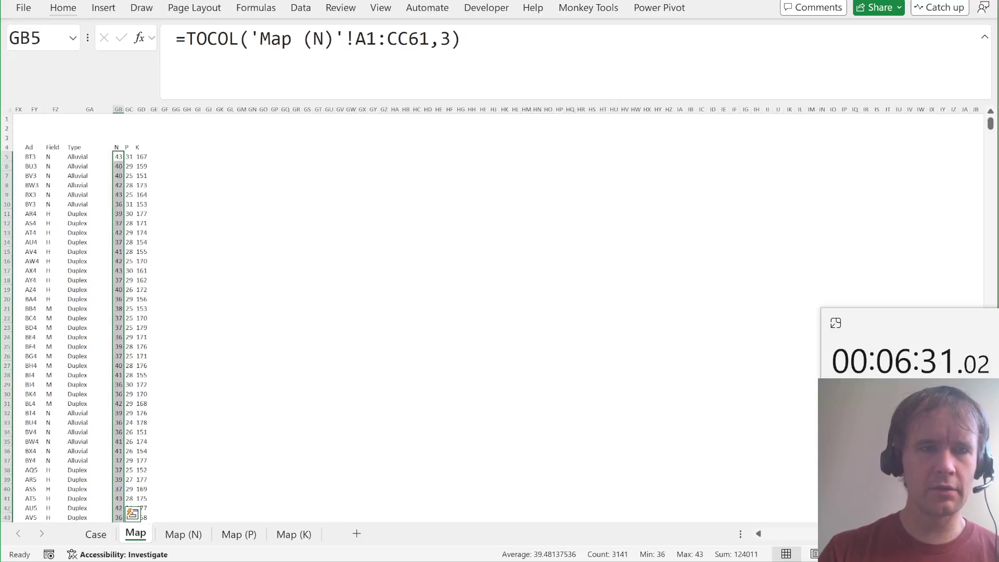
key("Right")
key("ctrl+shift+Down")
key("alt+F3")
type("p")
key("Return")
key("Right")
key("ctrl+shift+Down")
key("alt+F3")
type("k")
key("Return")
Step: Enter =XLOOKUP(G56,ad,field) as the game 1 answer in E56 on the Case sheet
key("ctrl+Home")
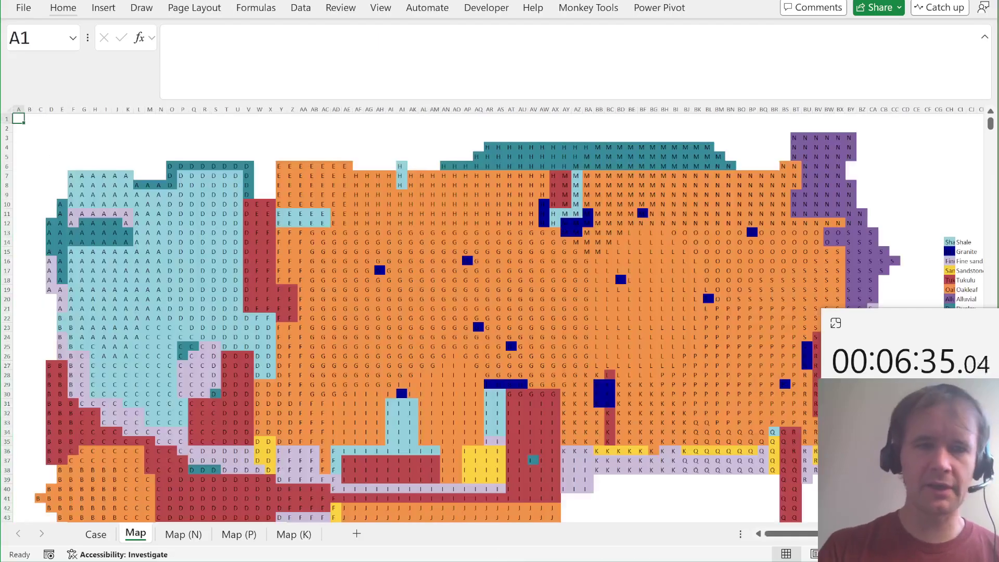
key("ctrl+Page_Up")
scroll(192, 214, "down", 5)
scroll(192, 214, "left", 2)
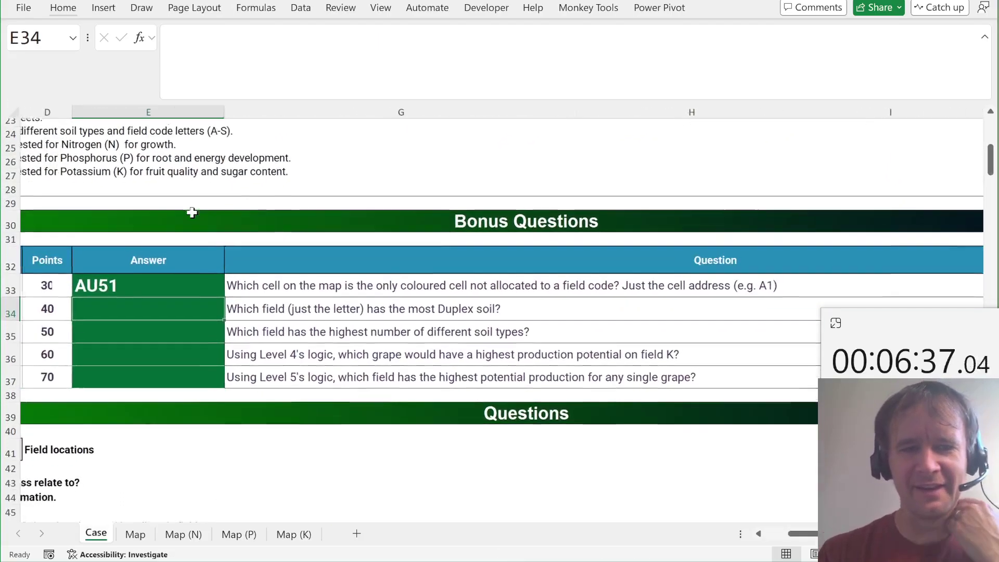
scroll(158, 332, "down", 2)
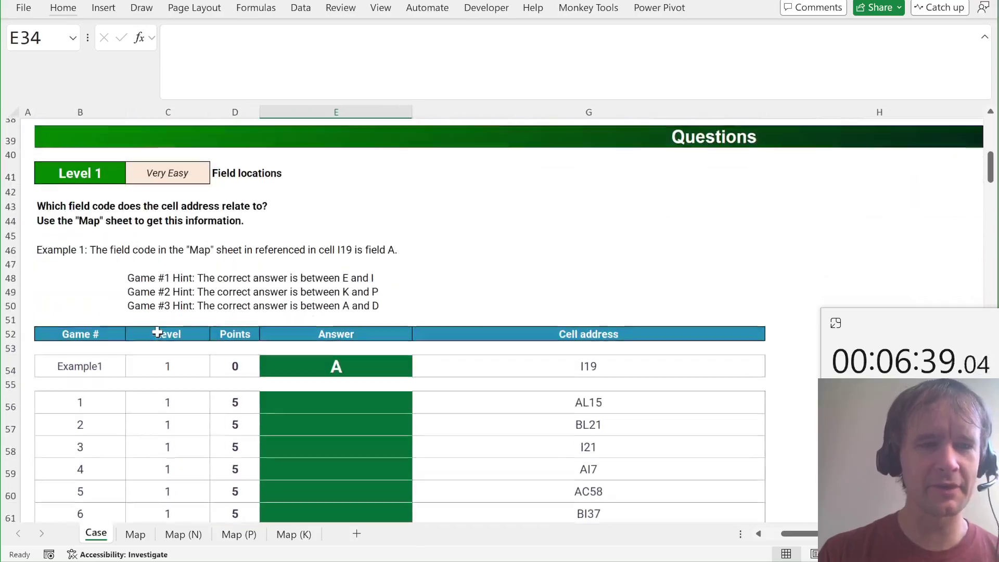
left_click(311, 379)
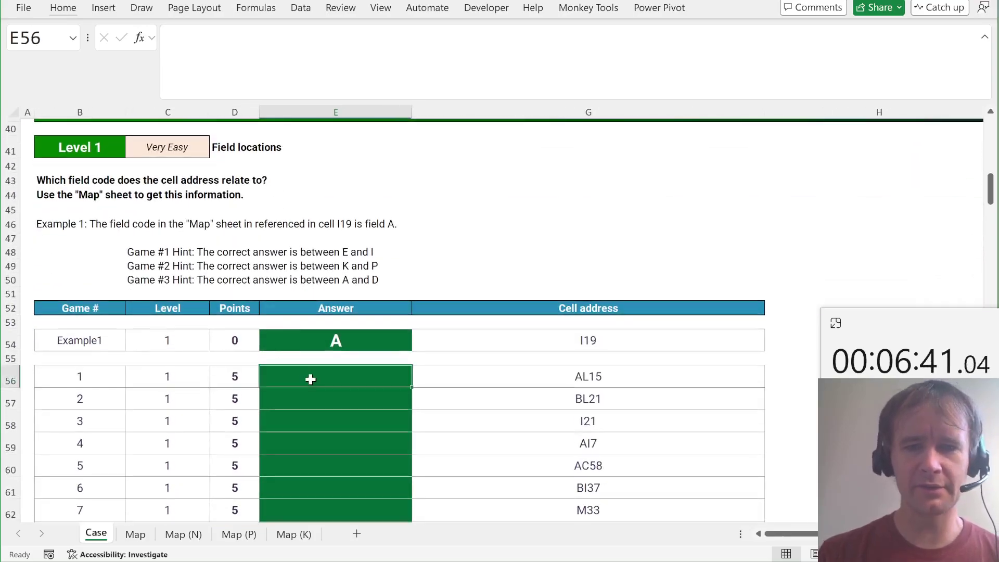
type("=xl")
key("Tab")
key("Right")
type(",")
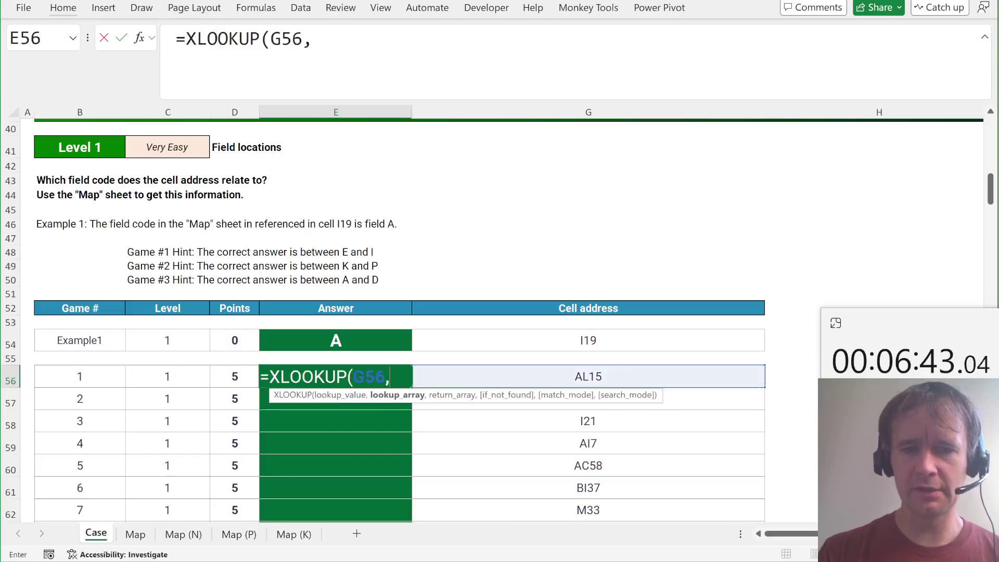
type("ad,field)")
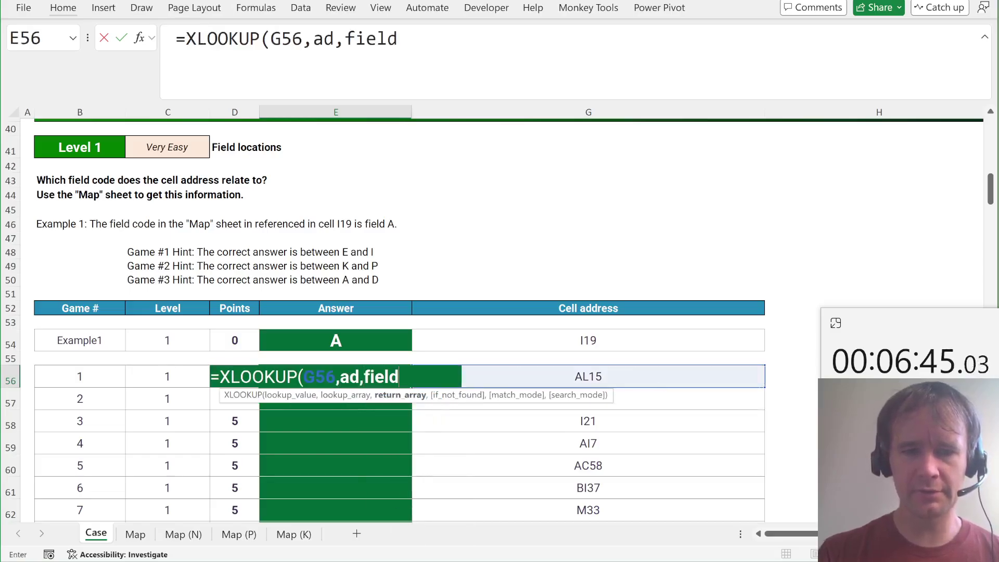
key("Return")
Step: Copy the E56 lookup into the Example1 answer and all the remaining Level 1 answer cells
key("ctrl+c")
key("ctrl+Up")
key("ctrl+v")
key("ctrl+Down")
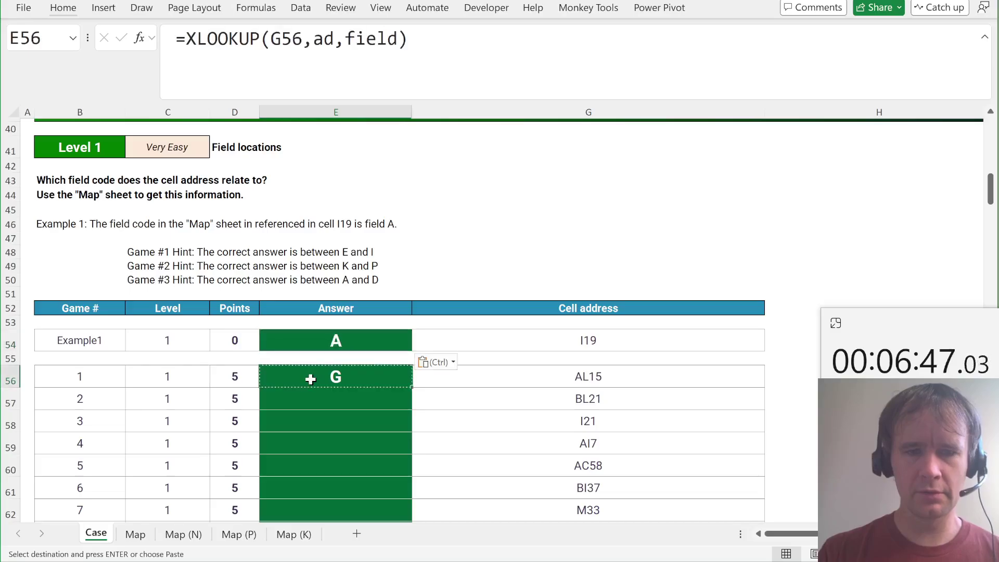
key("Left")
key("ctrl+Down")
key("Right")
key("ctrl+shift+Up")
key("Return")
key("Page_Down")
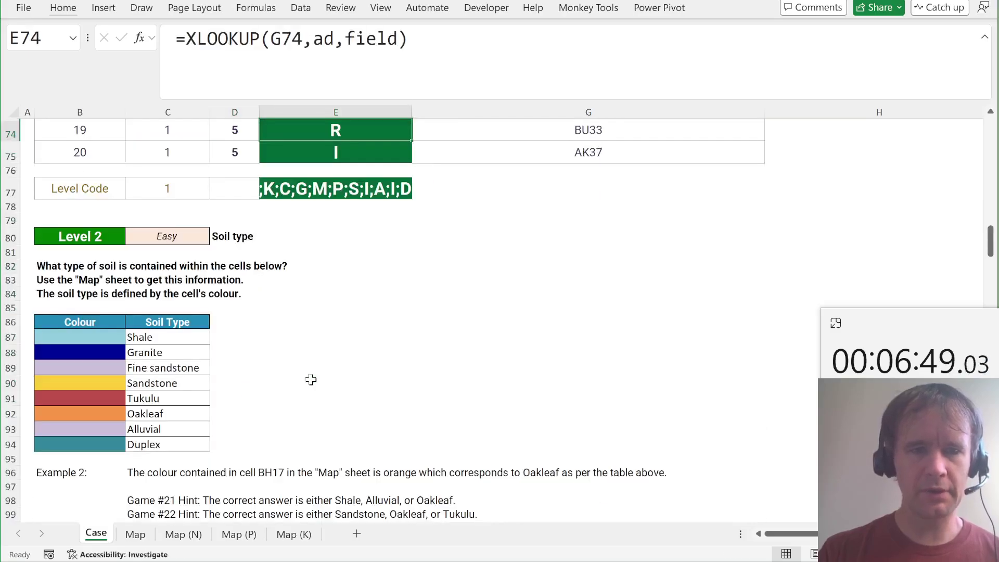
Step: Enter =XLOOKUP(G106,ad,type) as the game 21 answer in E106 of Level 2
scroll(356, 367, "down", 5)
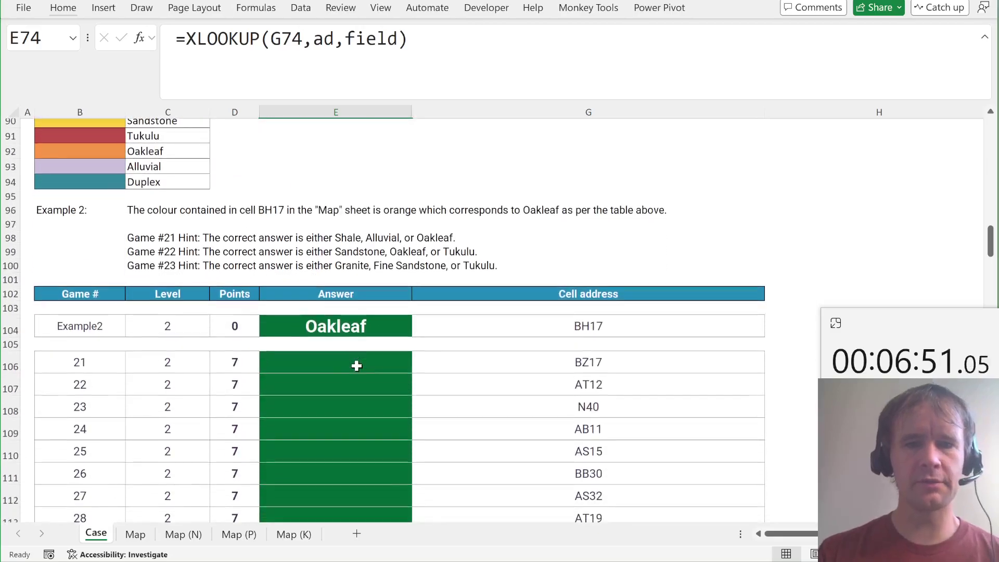
double_click(341, 362)
type("=XLOOKUP(G106")
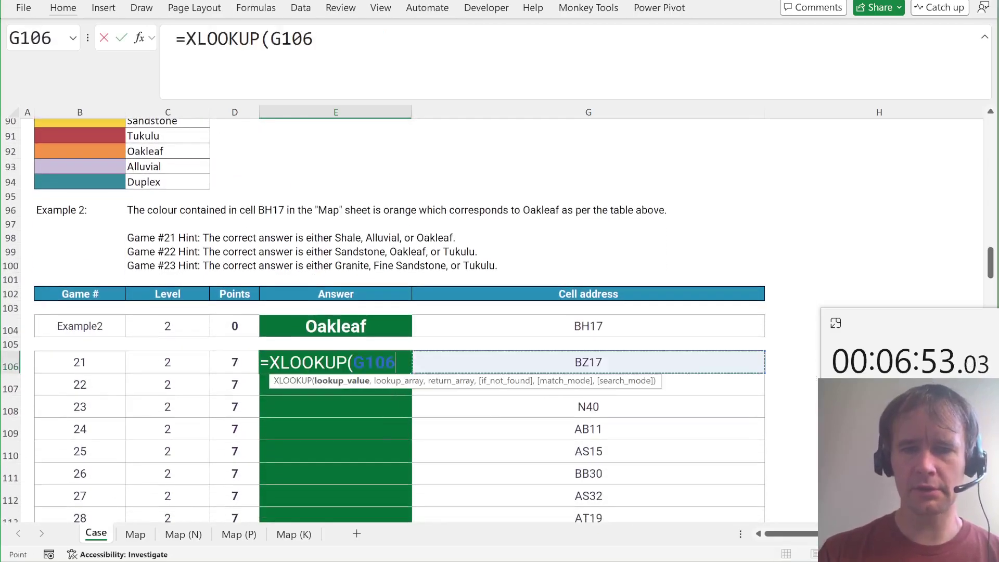
type(",ad,type)")
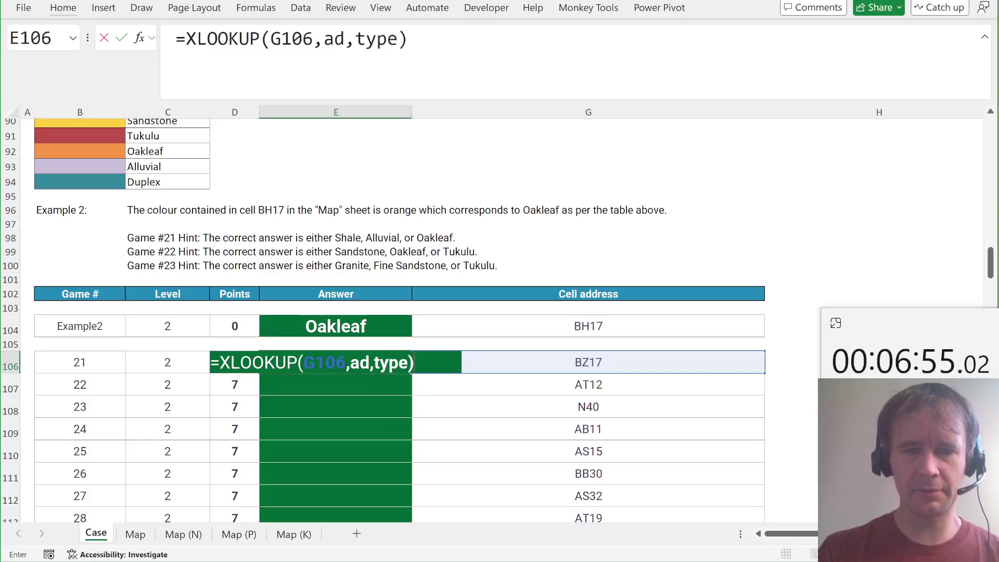
key("Return")
Step: Copy the E106 soil-type lookup into the Example2 answer and down through game 40
left_click(344, 362)
key("ctrl+c")
key("ctrl+Up")
key("ctrl+v")
key("Down")
key("Down")
key("Left")
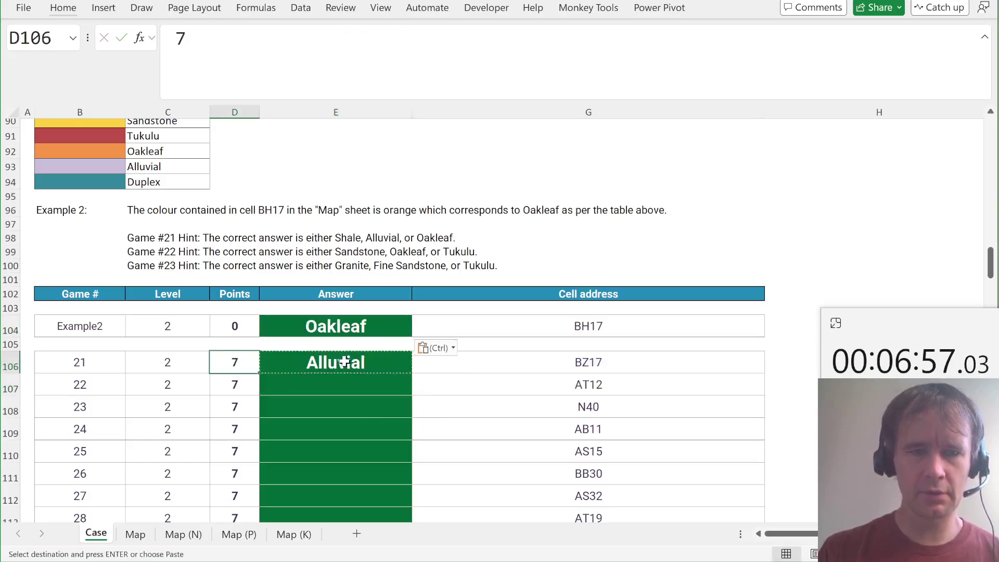
key("ctrl+Down")
key("Right")
key("ctrl+shift+Up")
key("ctrl+v")
Step: Enter =COUNTIFS(field,G142,type,H142) as the Example3 answer in E142 of Level 3
scroll(344, 360, "down", 6)
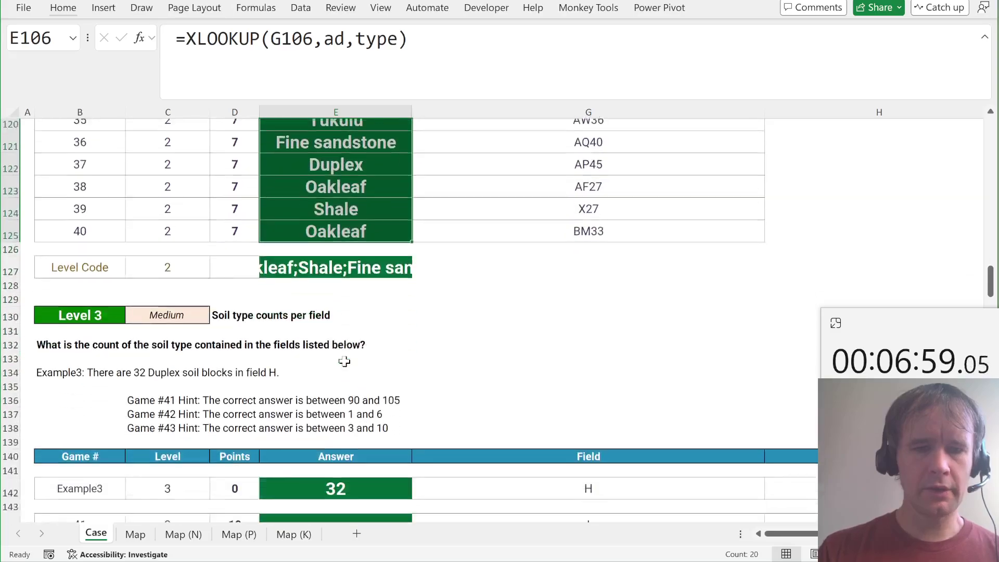
scroll(345, 361, "down", 1)
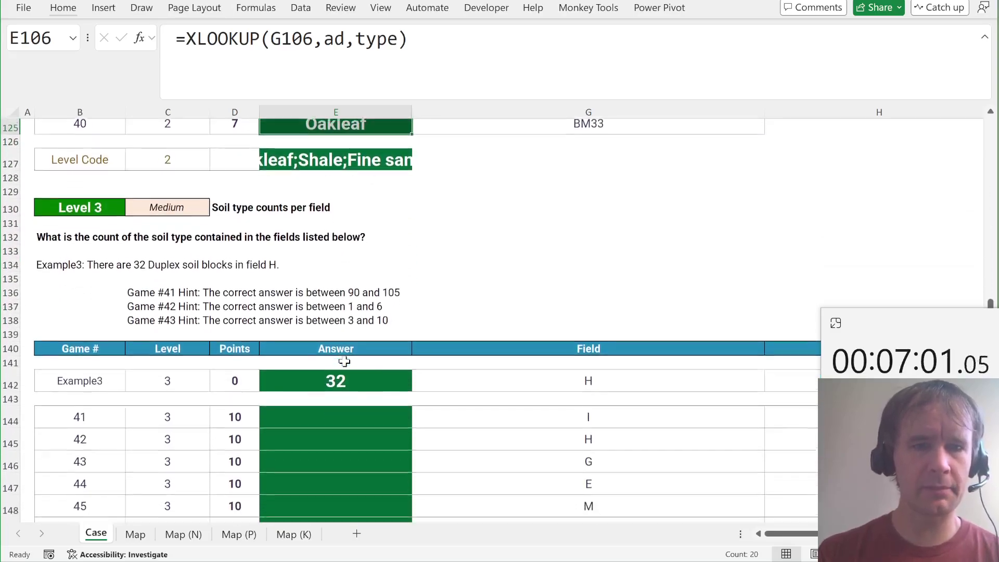
scroll(344, 360, "right", 3)
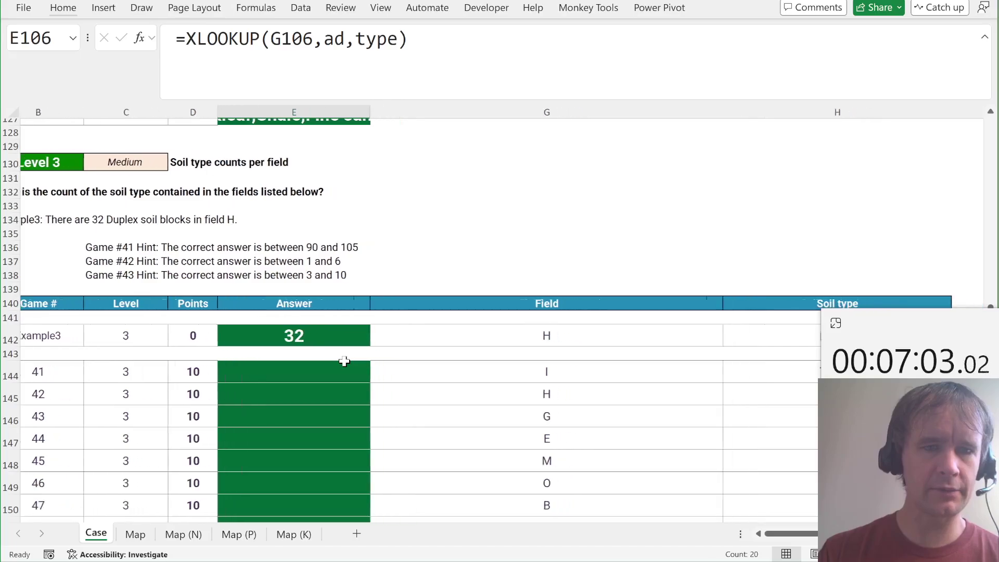
left_click(215, 364)
key("Up")
key("Up")
type("=countifs")
key("Tab")
type("field,")
key("Right")
type(",typ")
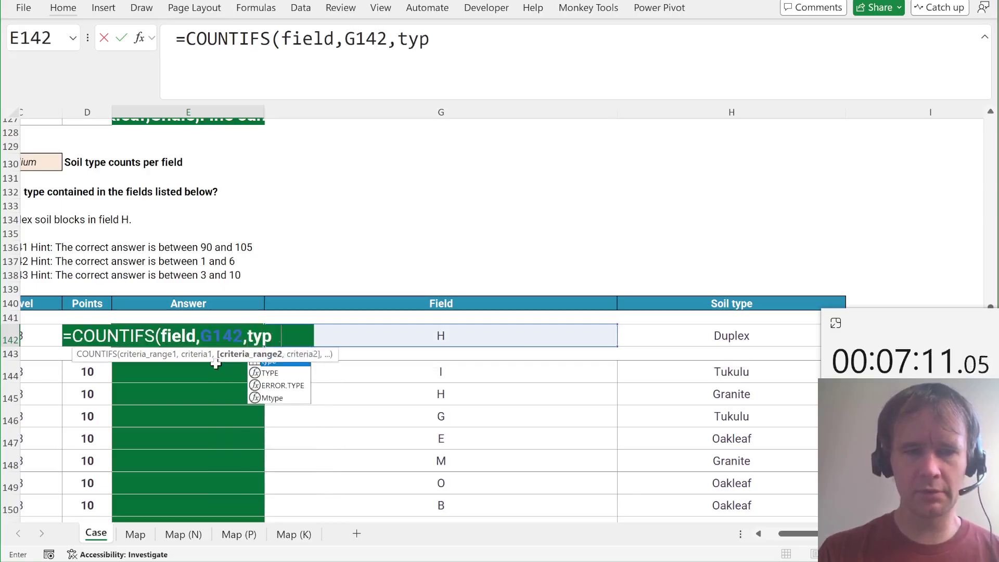
type("e,")
key("Right")
key("Right")
key("ctrl+Right")
key("ctrl+Left")
type(")")
key("ctrl+Return")
Step: Copy the E142 COUNTIFS formula into all the Level 3 answer cells from E144 down
key("ctrl+c")
key("Down")
key("Down")
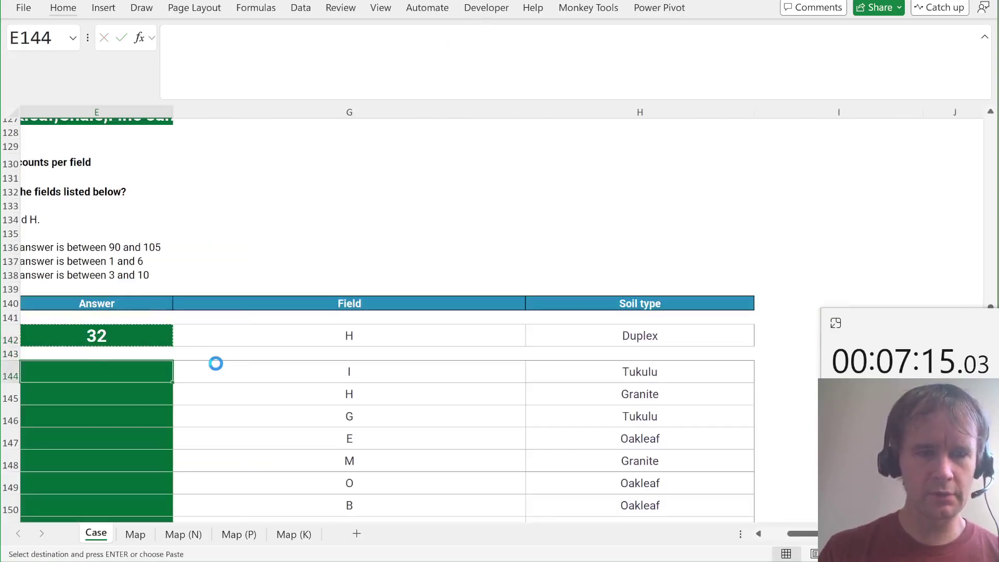
key("Left")
key("ctrl+Down")
key("Right")
key("ctrl+shift+Up")
key("Return")
key("Escape")
key("Page_Down")
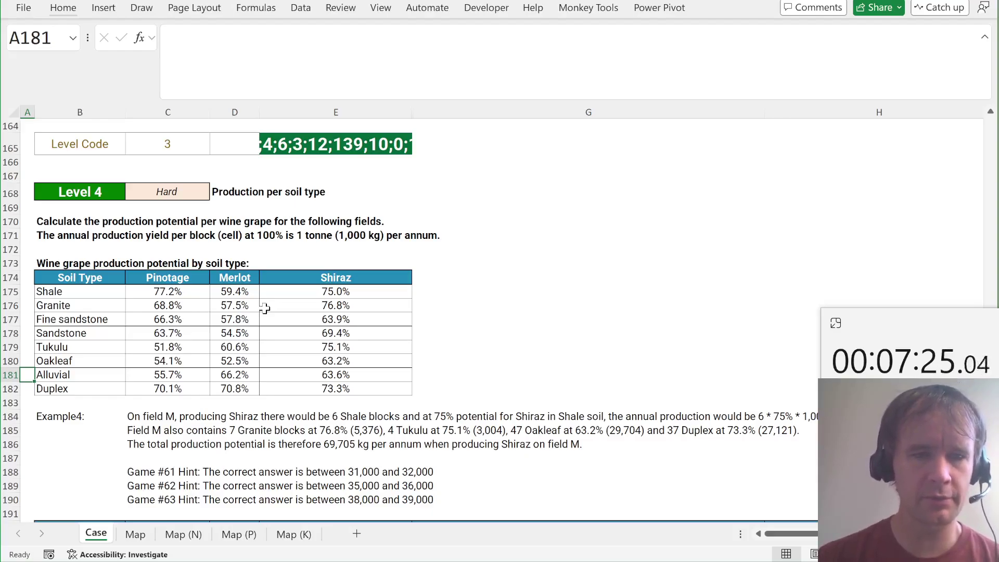
Step: Examine Level 4's grape potential table, its worked example, and the field and grape columns of its games
scroll(265, 309, "down", 2)
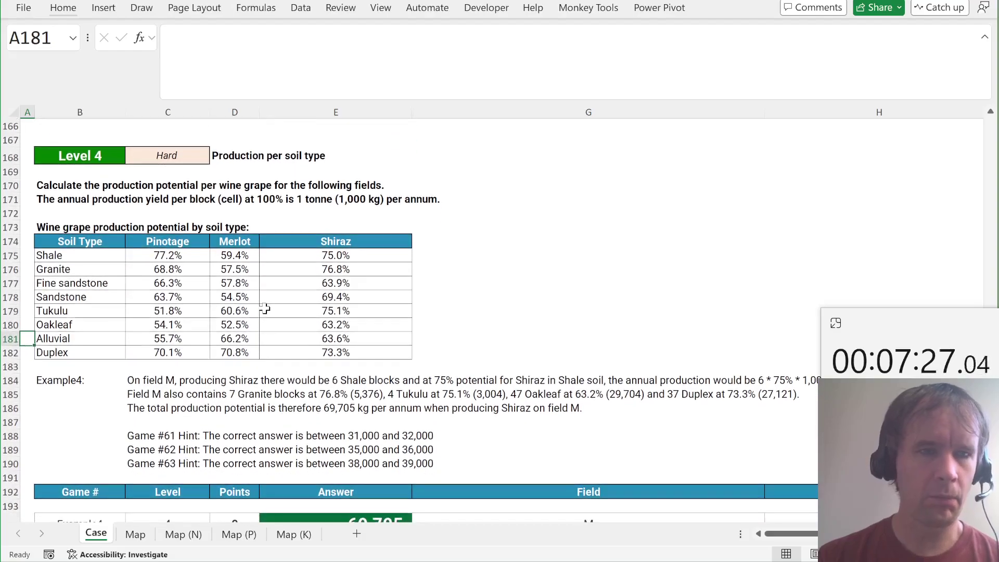
scroll(265, 308, "down", 3)
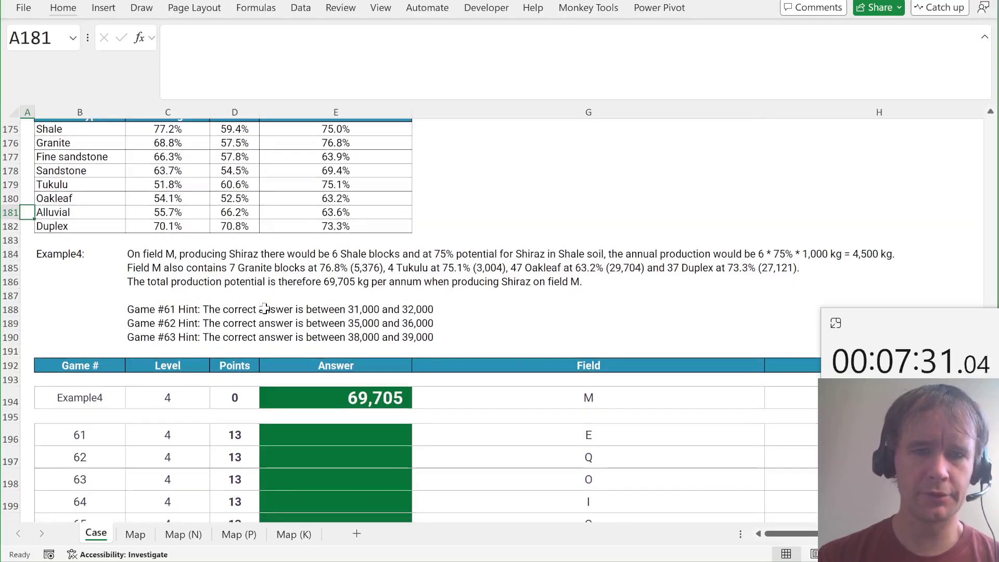
scroll(265, 308, "up", 1)
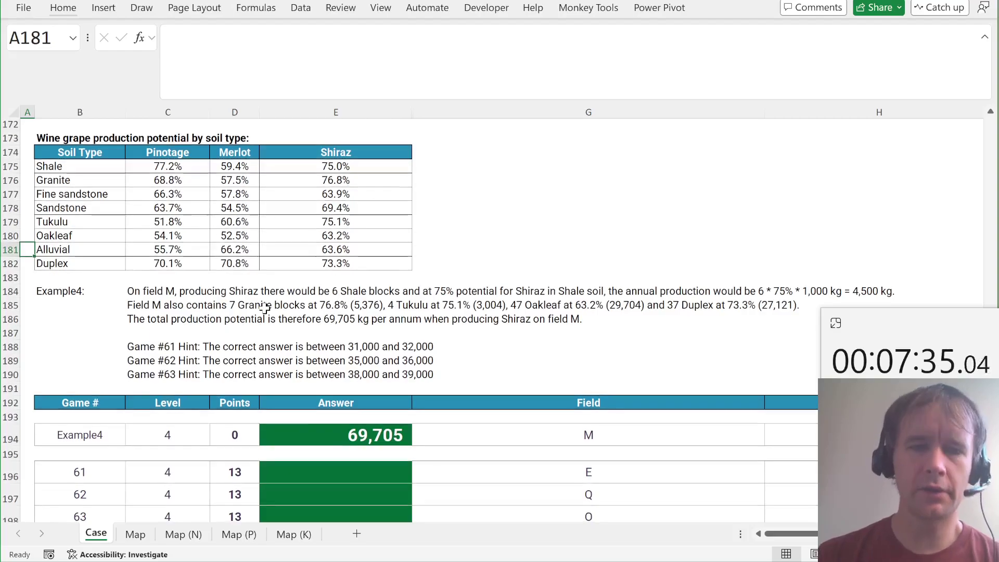
scroll(265, 309, "right", 3)
scroll(265, 308, "left", 3)
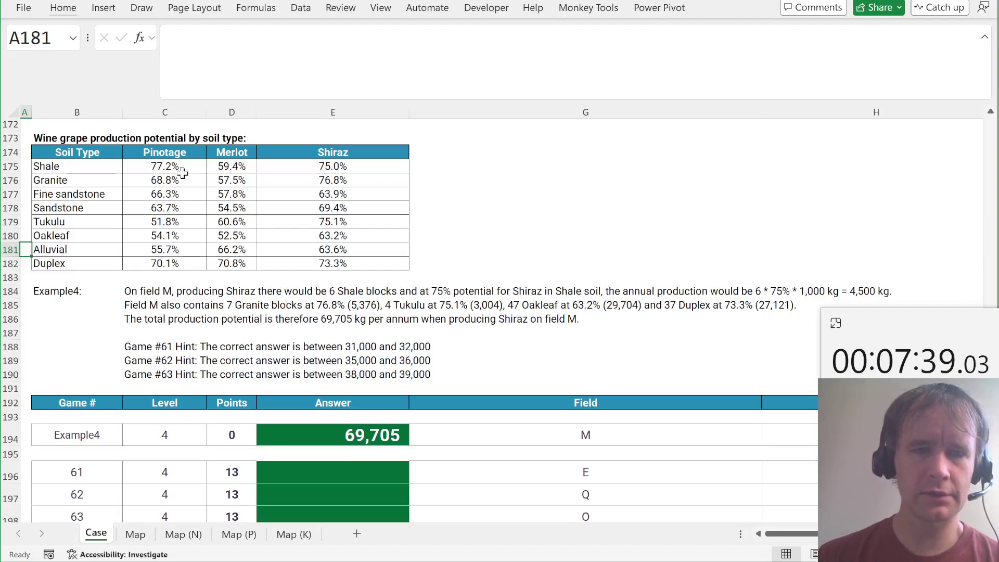
scroll(401, 305, "right", 3)
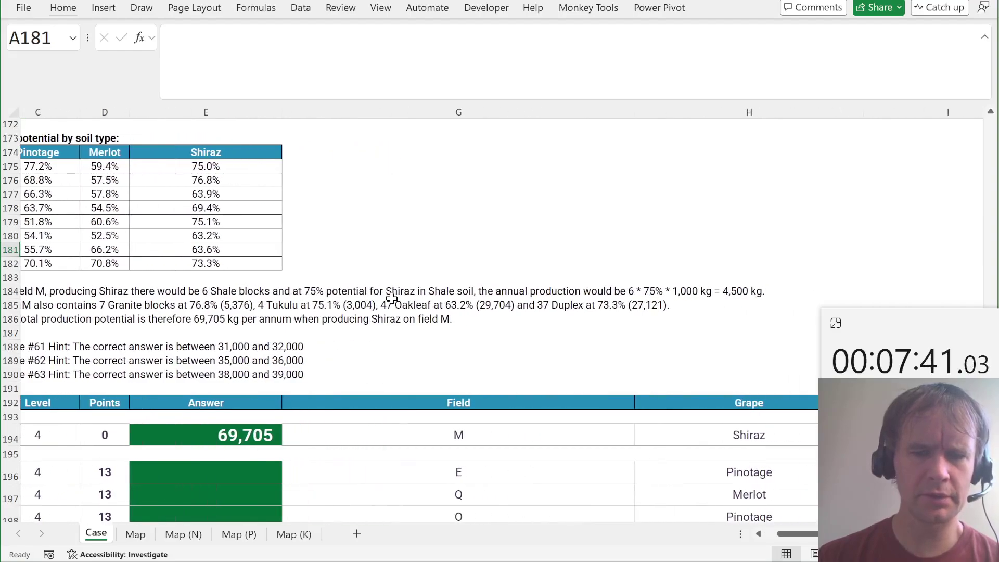
scroll(392, 298, "left", 3)
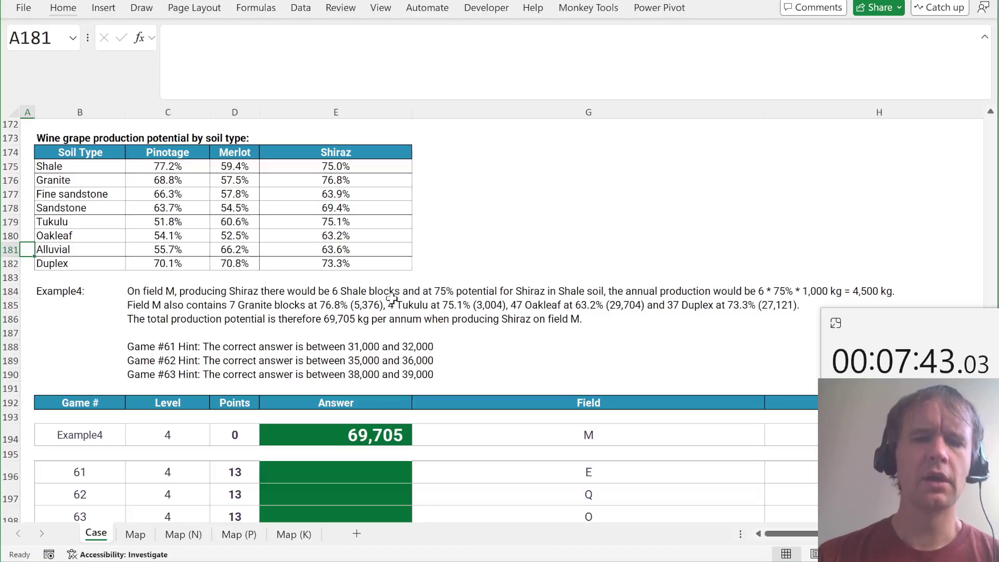
scroll(391, 297, "right", 6)
Step: Enter =FILTER(type,field=G194) in I194 beside Example4 to list the field's soil types
left_click(694, 430)
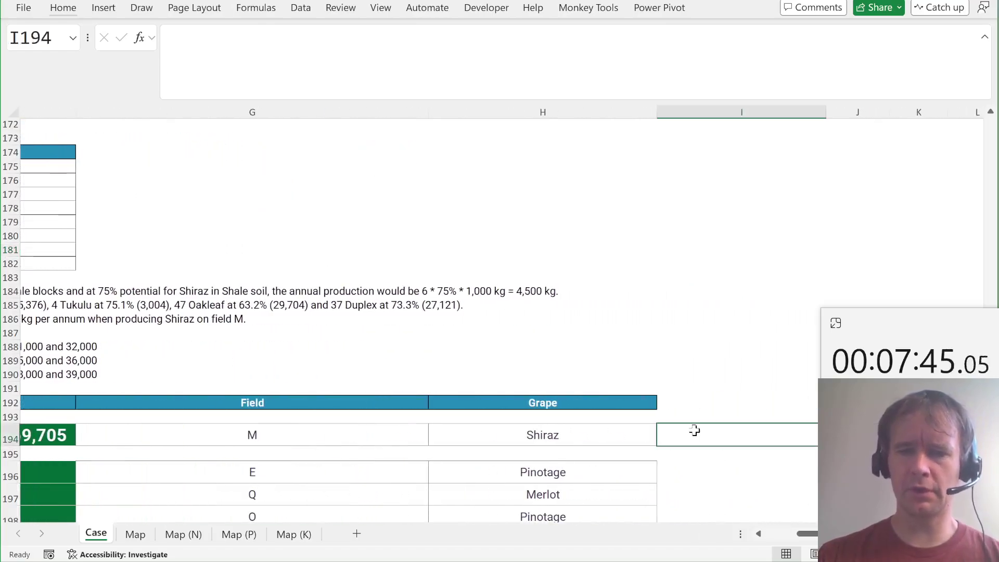
type("=fil")
key("Tab")
type("typ")
key("Tab")
type(",field=")
left_click(252, 435)
type(")")
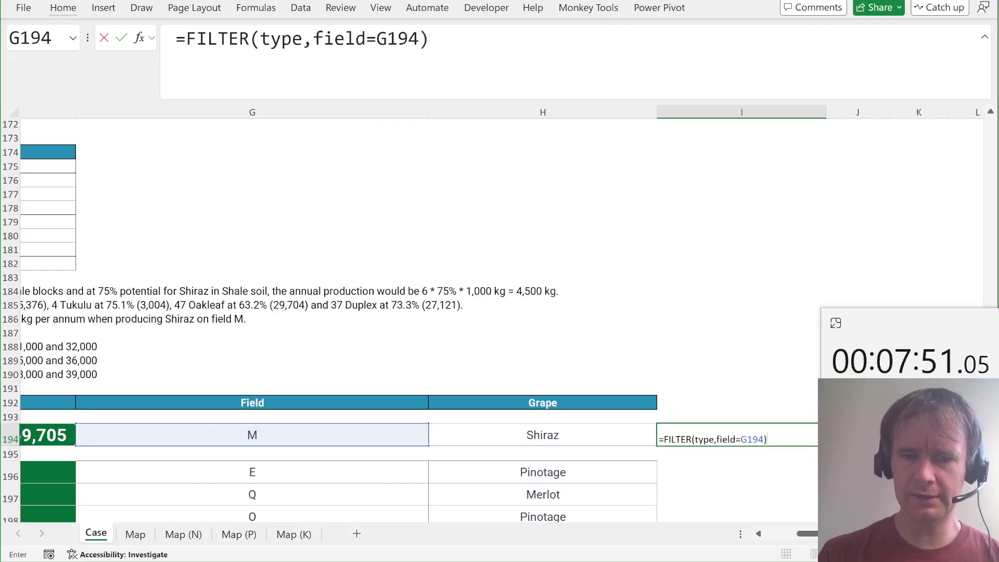
key("Return")
key("Up")
Step: Wrap the FILTER formula in I194 with _mostOf to tally the blocks per soil type
left_click(185, 39)
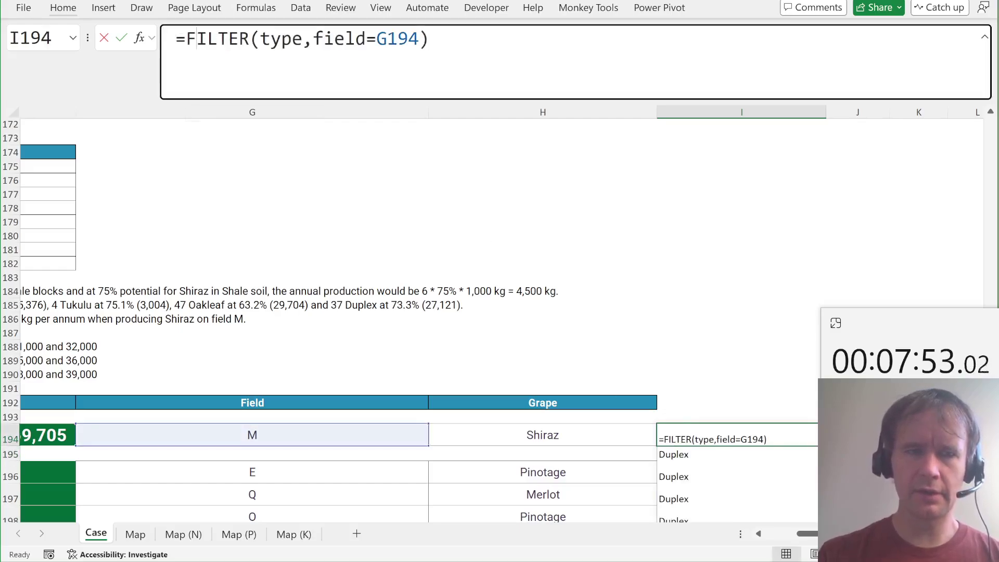
type("most")
key("Tab")
key("End")
type(")")
key("Return")
key("Up")
key("Right")
key("Right")
key("Right")
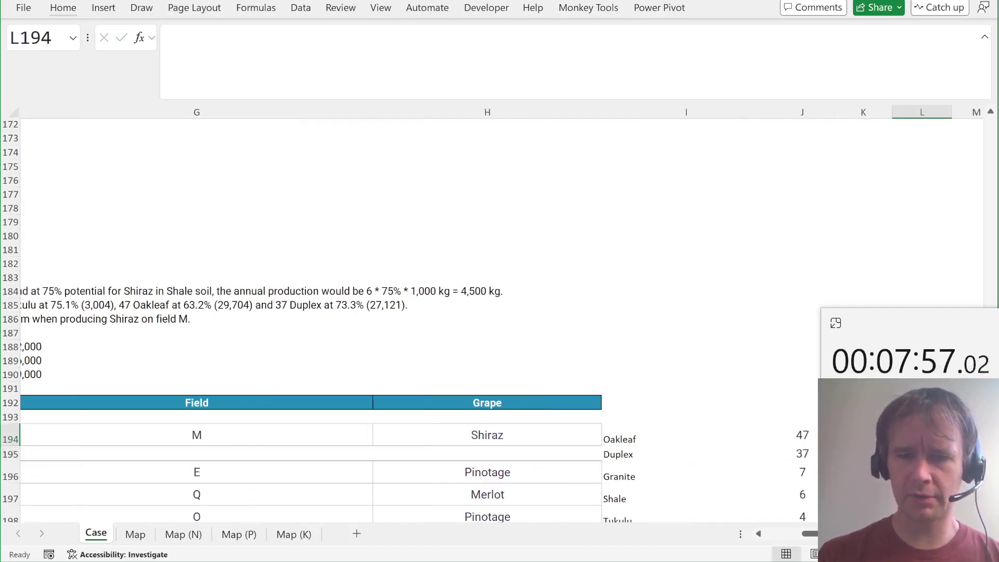
Step: Check the soil-type tally beside Example4 and undo the _mostOf wrapping in I194
key("Left")
key("Left")
key("Down")
key("Down")
key("Down")
key("shift+Home")
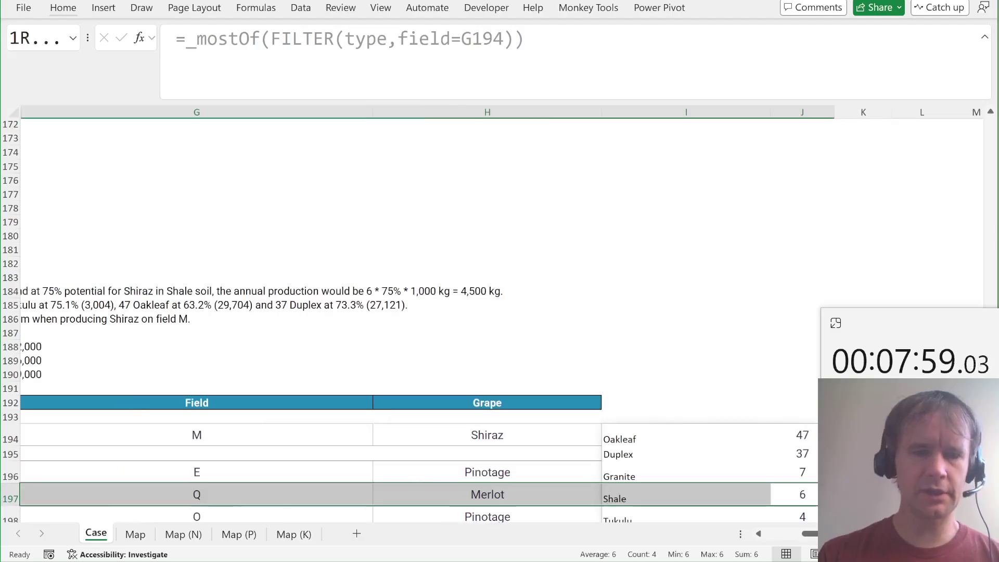
key("ctrl+BackSpace")
key("Left")
key("Left")
key("Right")
key("ctrl+z")
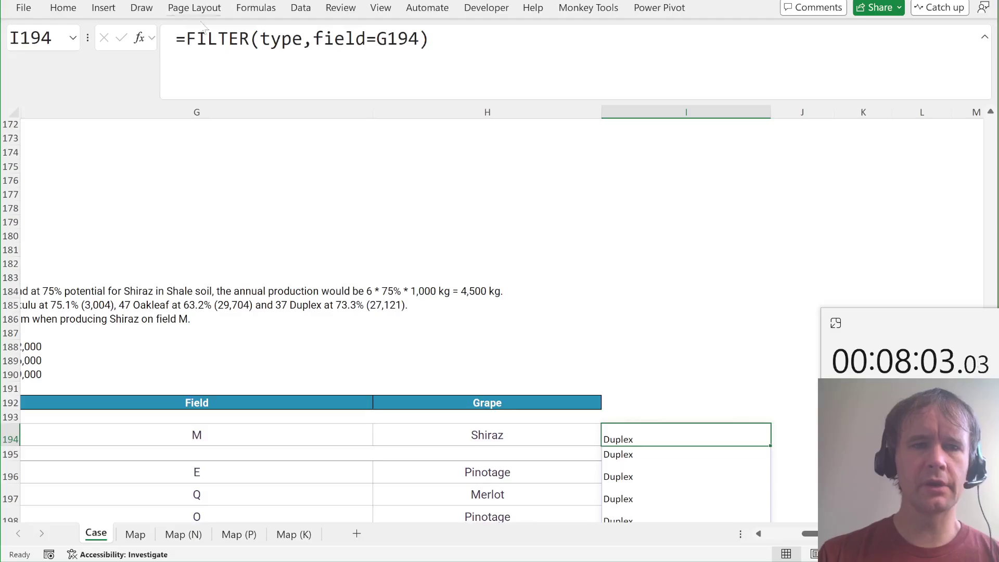
key("F2")
key("Home")
key("Right")
type("xl")
key("Tab")
key("Escape")
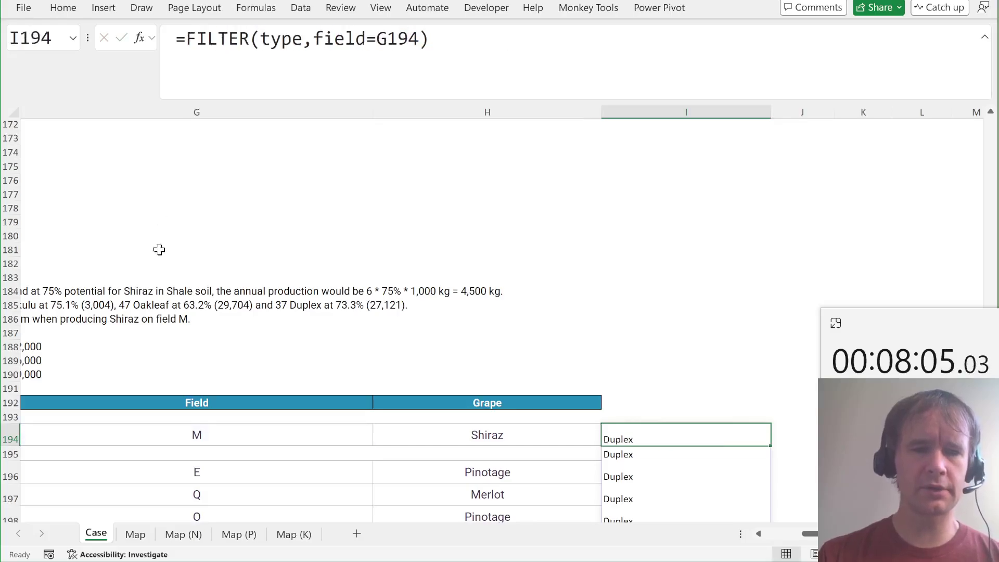
Step: Name Level 4's whole grape potential table, headers included (B174:E182), as yield
scroll(186, 252, "left", 3)
left_click(91, 168)
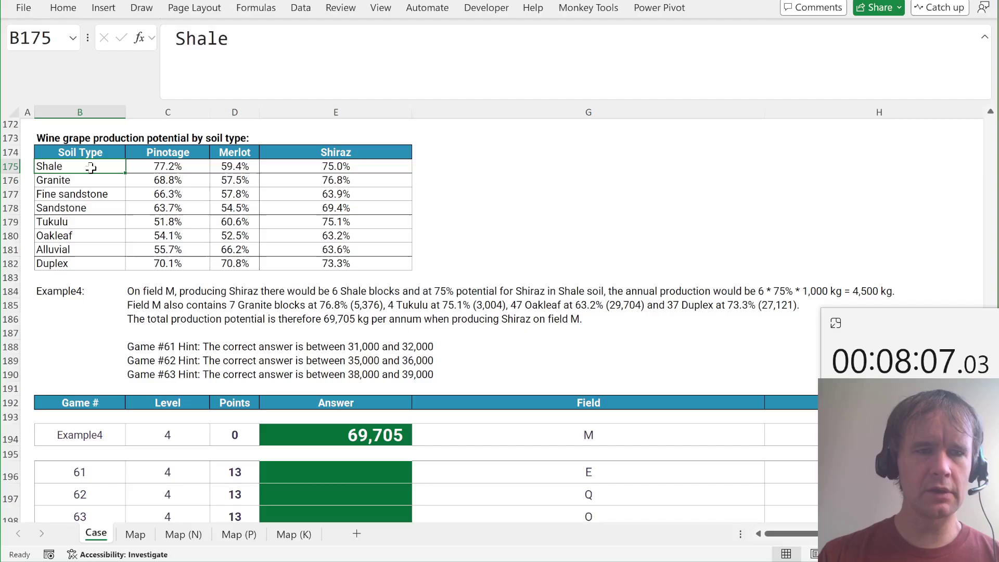
key("ctrl+shift+Down")
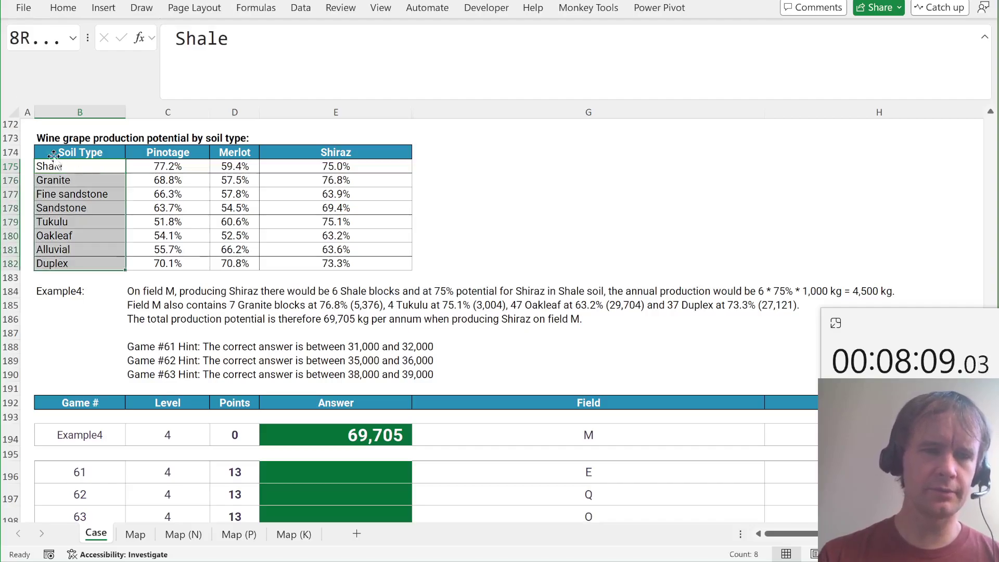
left_click(34, 38)
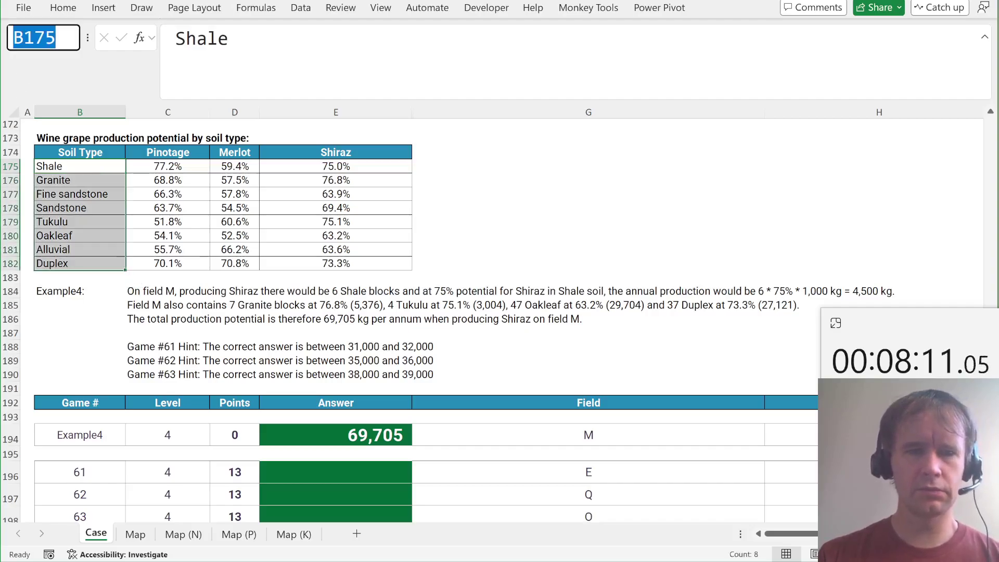
key("Escape")
key("Up")
key("ctrl+shift+Right")
key("ctrl+shift+Down")
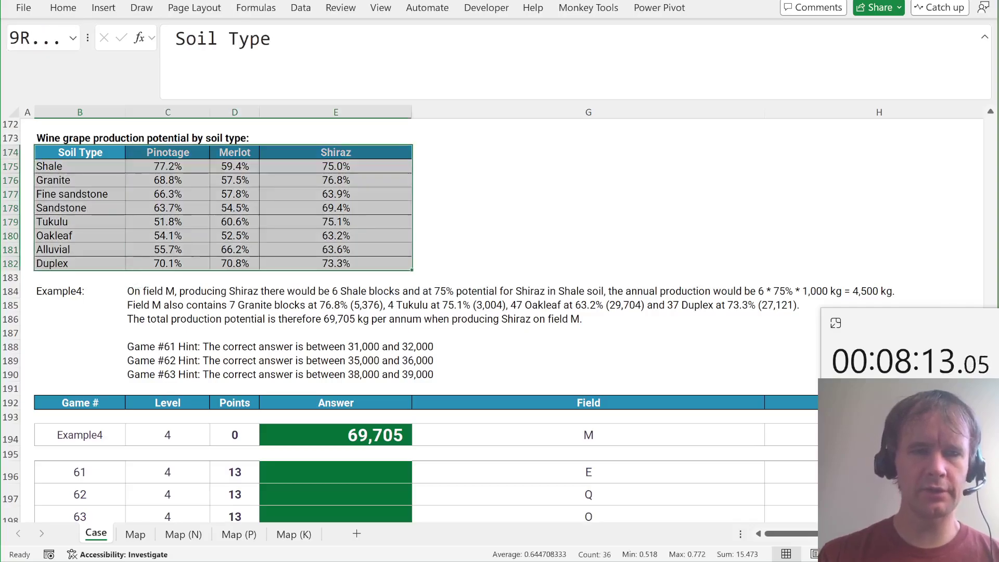
left_click(35, 37)
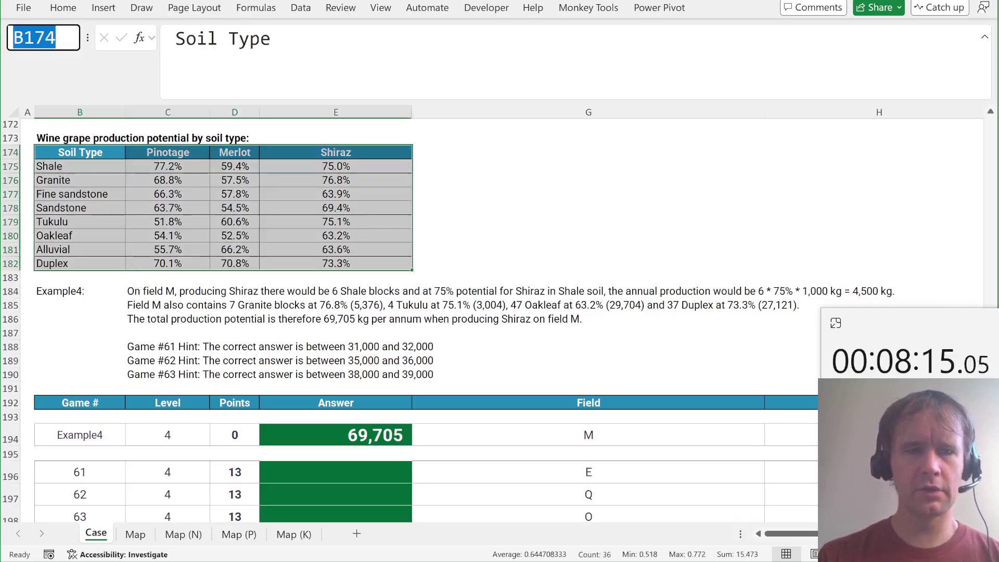
type("yield")
key("Return")
Step: Wrap the FILTER in I194 to look up each block's potential: =_TLOOKUP(yield,FILTER(type,field=G194),H194)
scroll(422, 337, "right", 4)
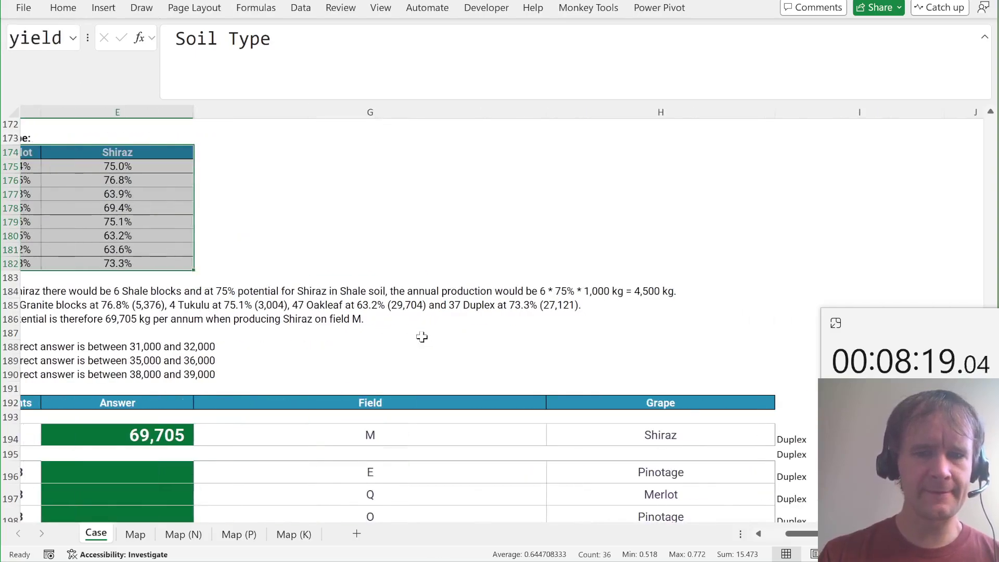
left_click(659, 439)
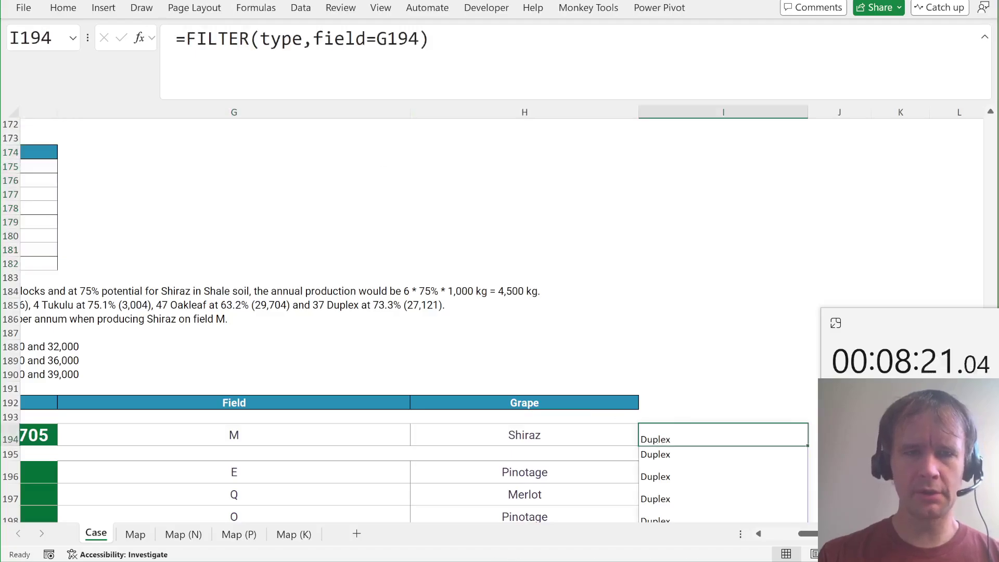
left_click(186, 39)
type("tlo")
key("Tab")
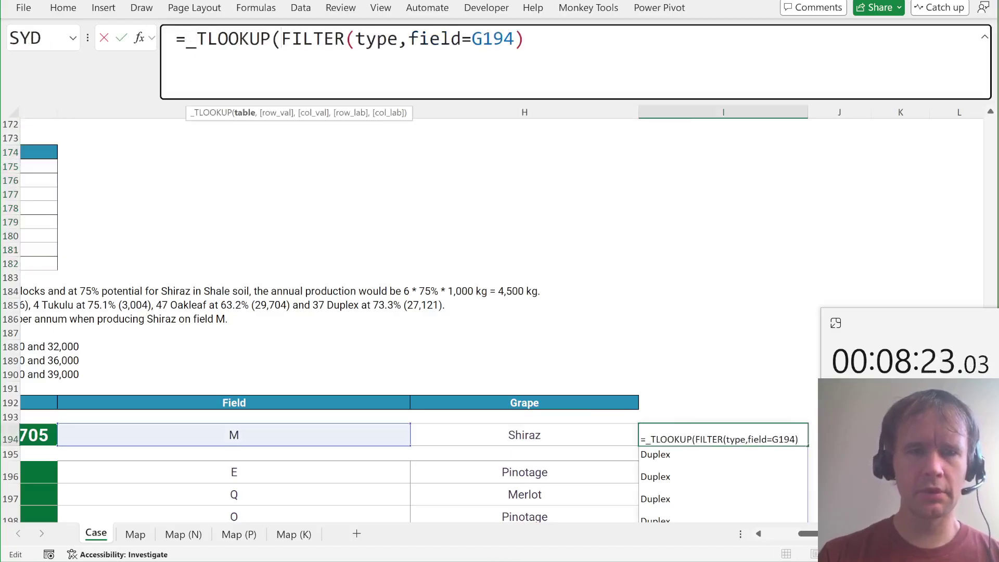
type("yield,")
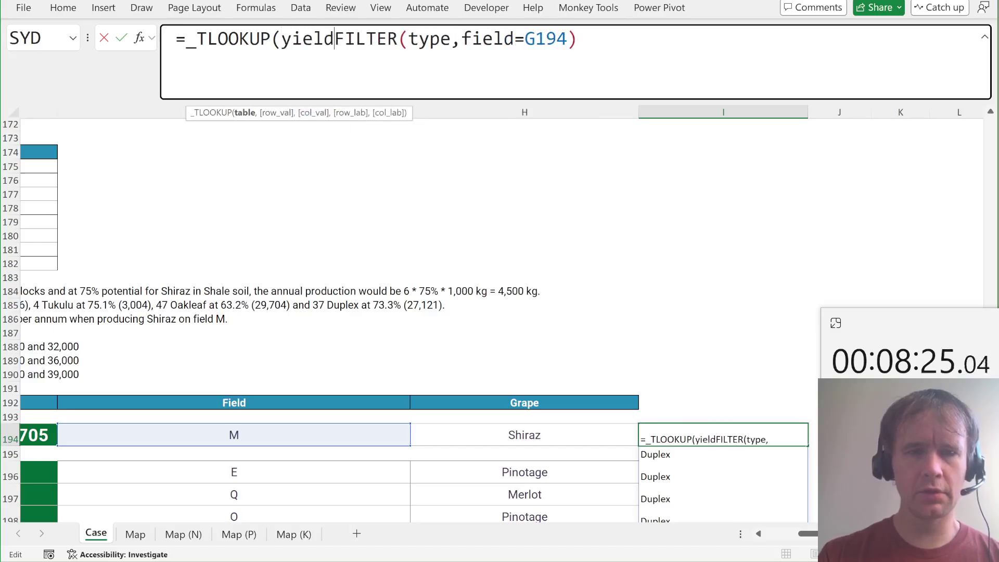
key("End")
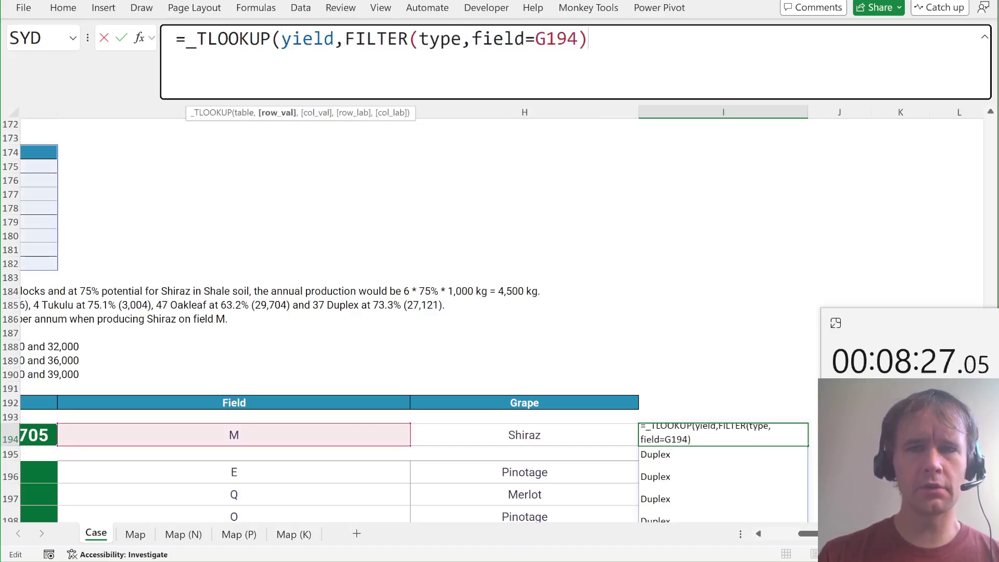
type(",")
left_click(513, 432)
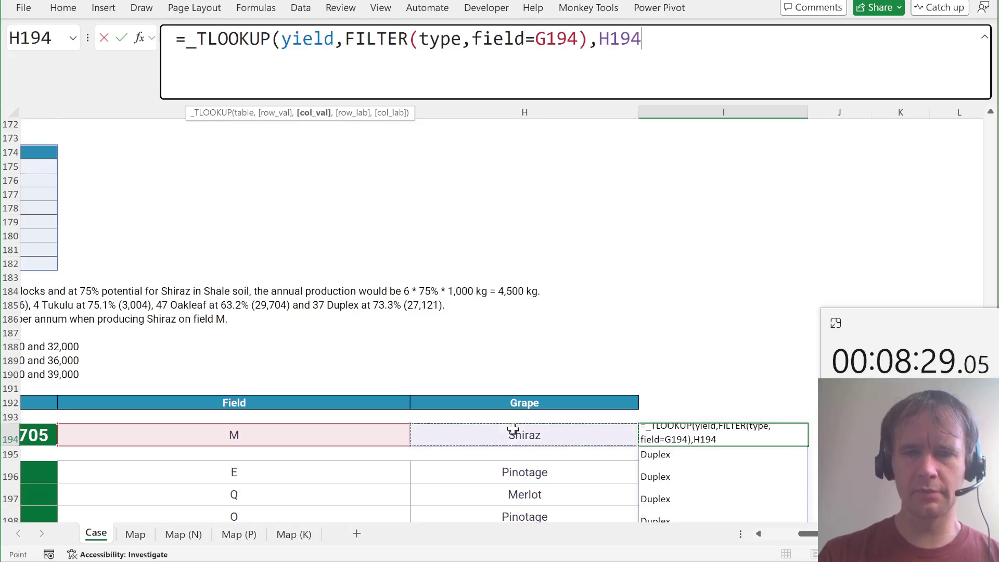
key("Return")
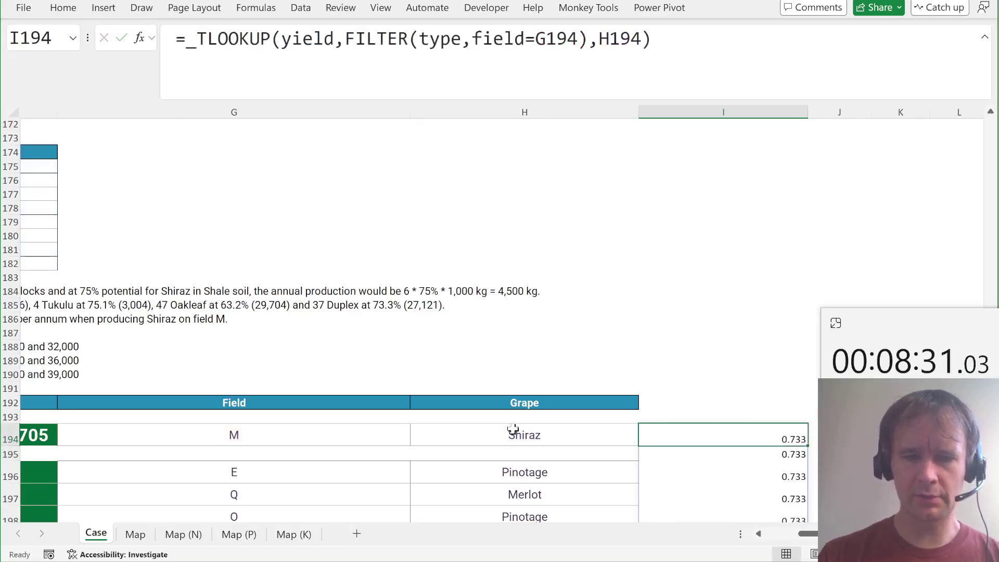
Step: Total the looked-up potentials in I194 by wrapping the _TLOOKUP in SUM and multiplying by 1000
key("ctrl+shift+Down")
key("ctrl+Left")
key("Left")
key("Right")
key("ctrl+Right")
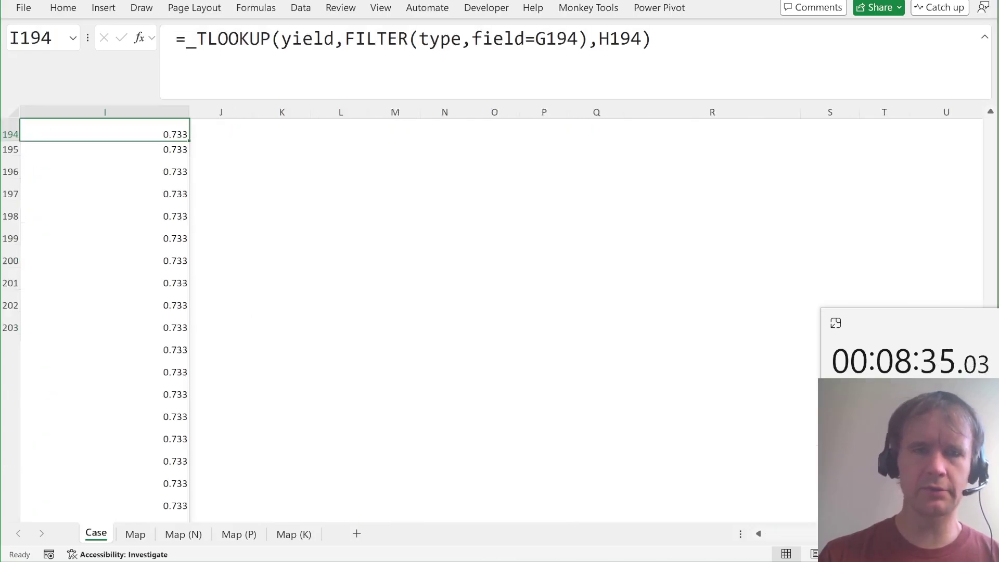
key("F2")
key("Home")
key("Right")
type("SUM(")
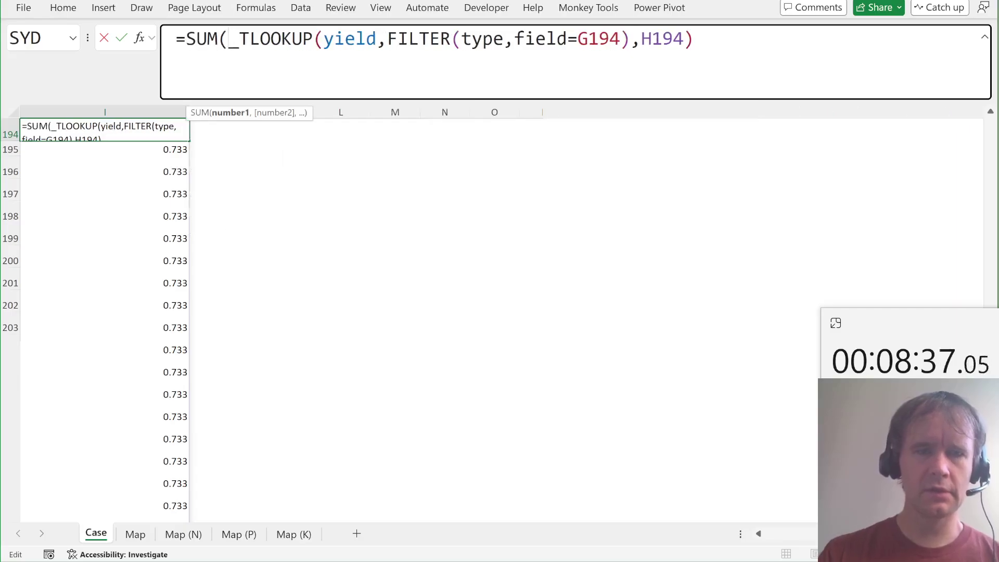
key("End")
type(")*")
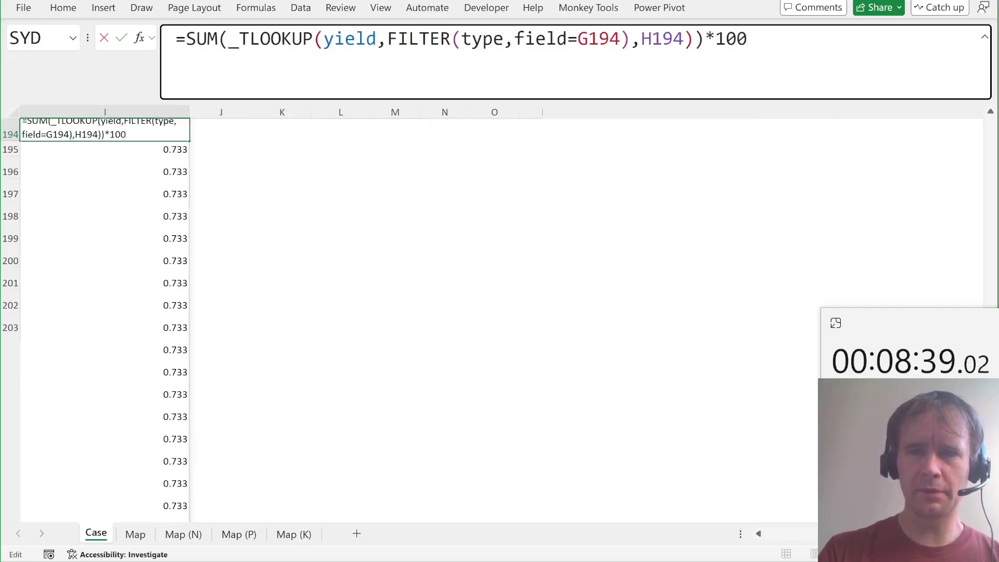
type("100")
key("Return")
Step: Review the grape potential table, the Example4 explanation and the hints for games 61 to 63
key("Up")
key("ctrl+Left")
key("Left")
key("Up")
key("Up")
key("Up")
key("Up")
key("Up")
key("Up")
key("Up")
key("Up")
key("Up")
key("Up")
key("Up")
key("Up")
key("Up")
key("Up")
key("Up")
key("Up")
key("Up")
key("Up")
key("Up")
key("Right")
key("Right")
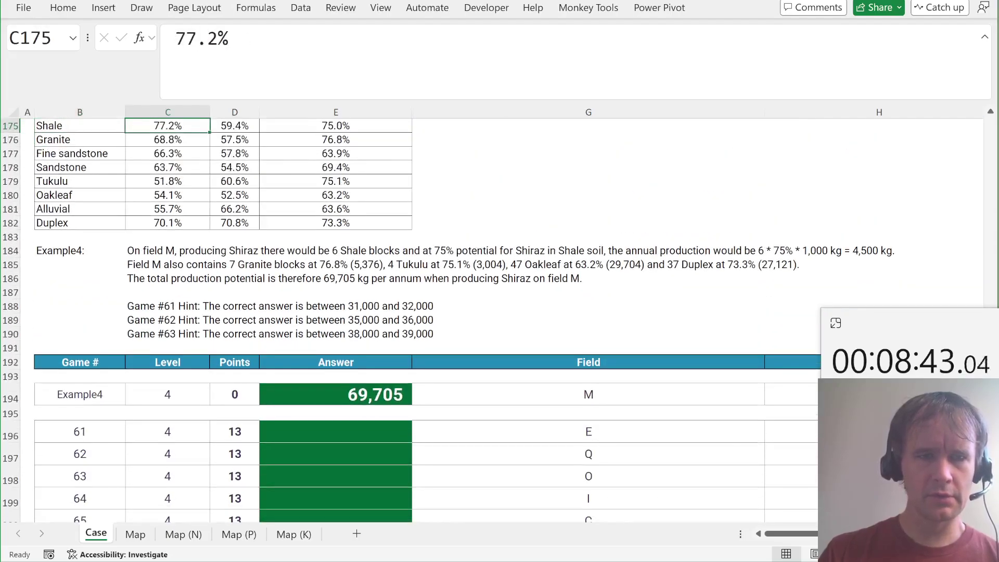
key("Up")
key("Up")
key("Down")
key("Down")
key("Down")
key("Down")
key("Down")
key("Down")
key("Down")
key("Down")
key("Down")
scroll(365, 381, "down", 2)
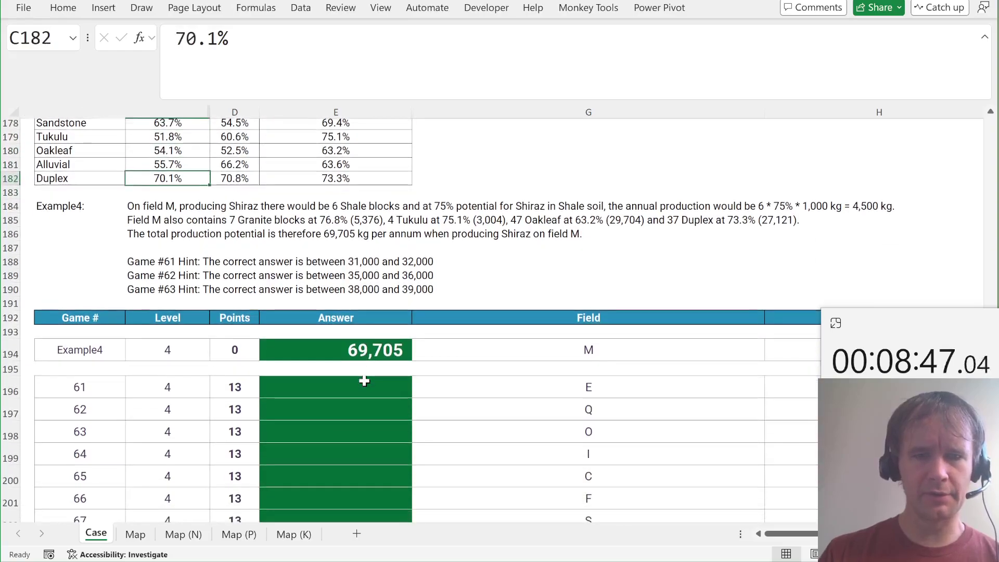
Step: Copy the production formula from I194 into the Level 4 answer cells E196:E215 for games 61 to 80
scroll(406, 372, "right", 5)
left_click(737, 350)
key("ctrl+c")
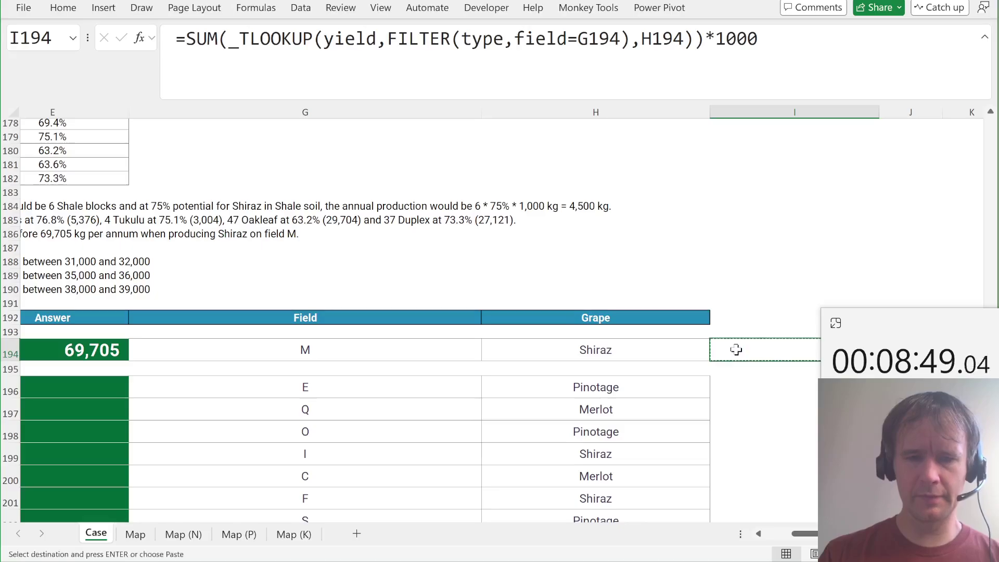
key("Home")
key("Right")
key("Right")
key("Right")
key("Right")
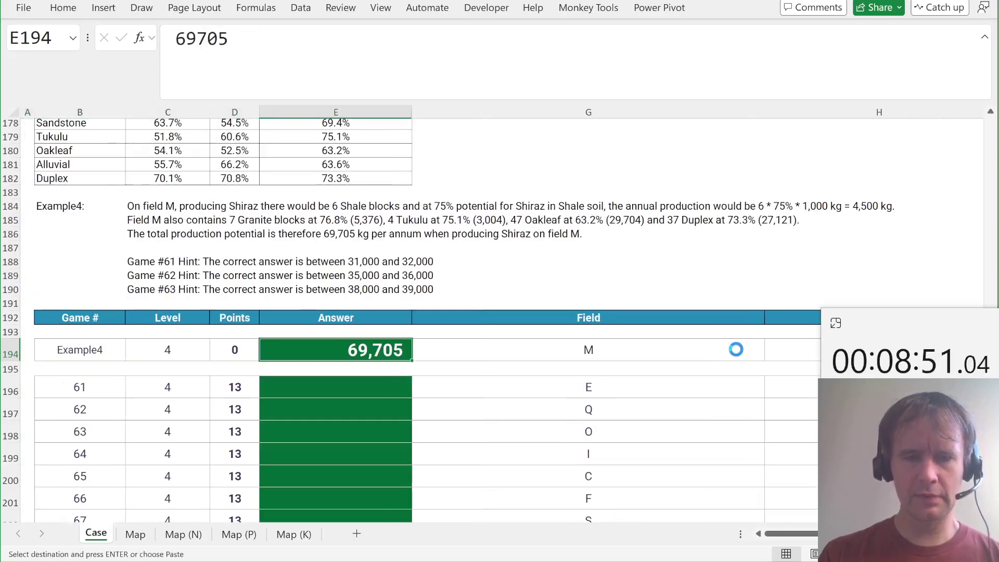
key("Down")
key("Down")
key("ctrl+v")
key("Left")
key("ctrl+Down")
key("Right")
key("ctrl+shift+Up")
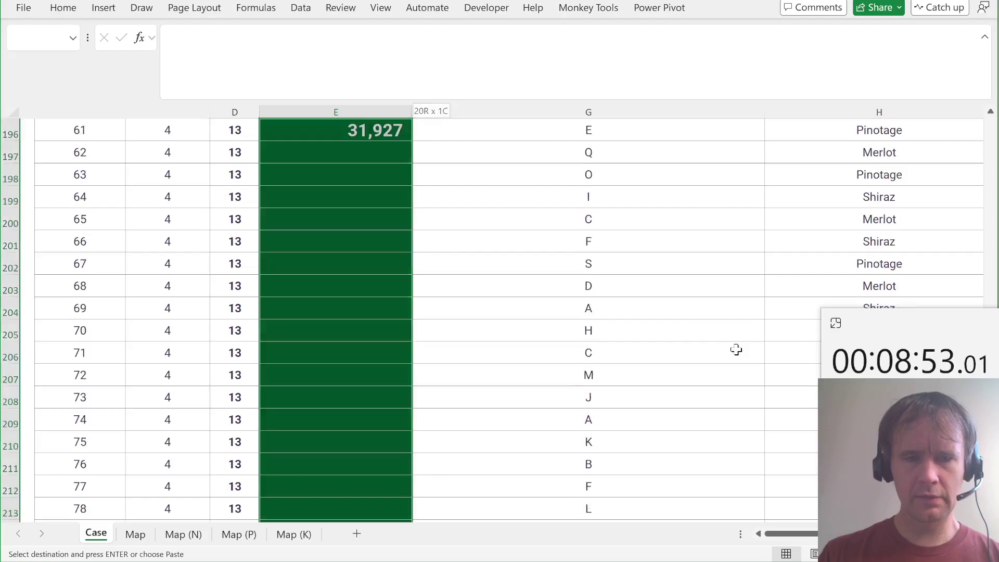
key("Return")
Step: Check the filled Level 4 answers for errors and compare games 61 to 63 with their hints
key("Home")
key("Right")
key("Right")
key("Right")
key("Right")
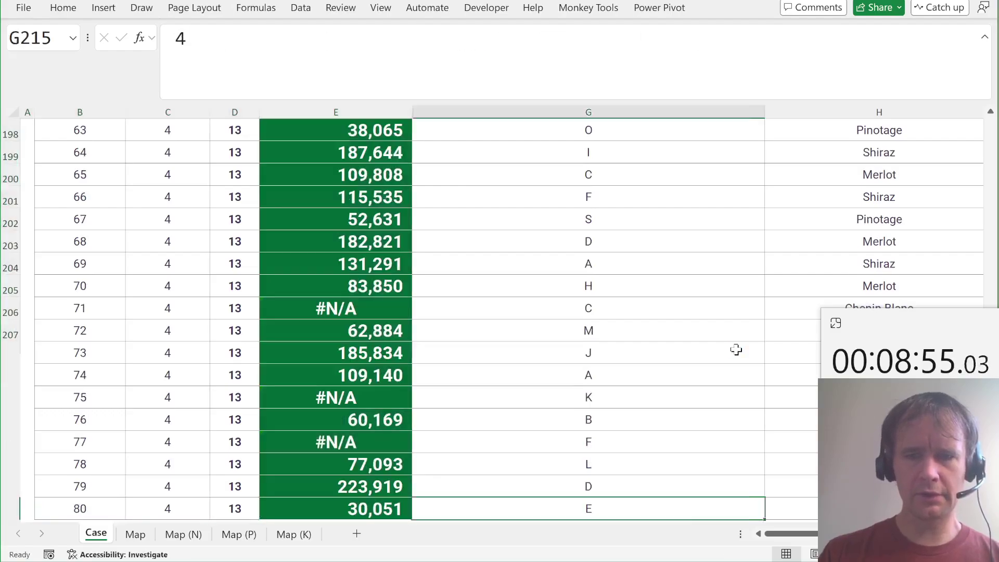
key("Right")
key("Right")
key("Right")
key("Right")
key("Right")
key("Right")
key("Left")
key("Left")
key("Left")
key("Left")
key("Left")
key("Left")
key("Left")
key("Left")
key("Left")
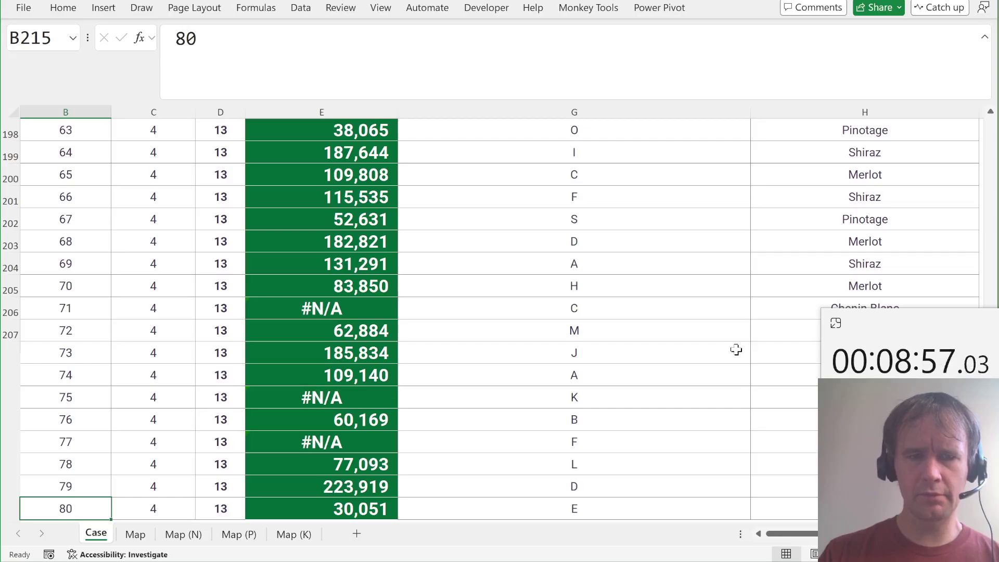
scroll(629, 305, "up", 3)
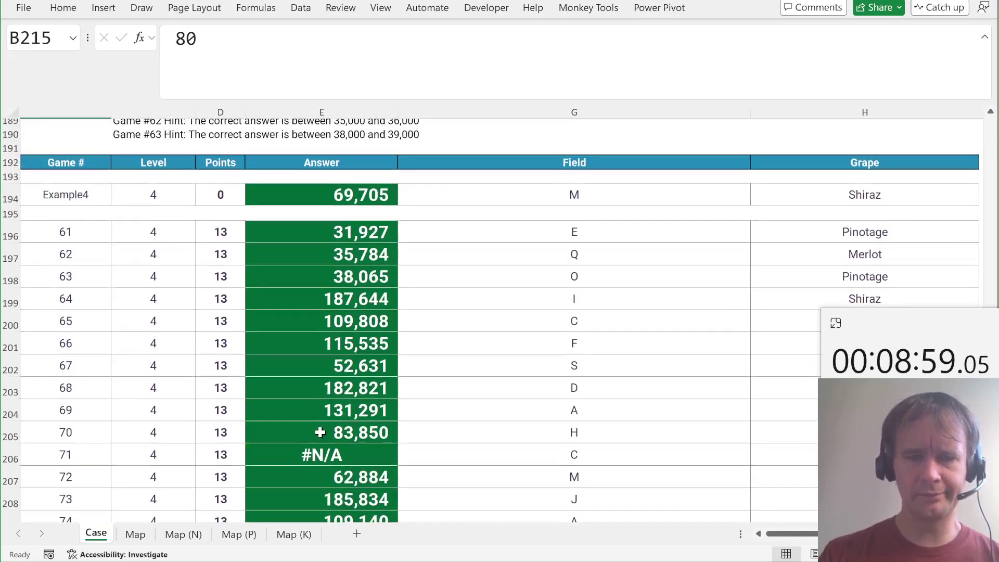
Step: Copy game 71's answer formula from E206 into the scratch cell I206 beside its grape
left_click(327, 454)
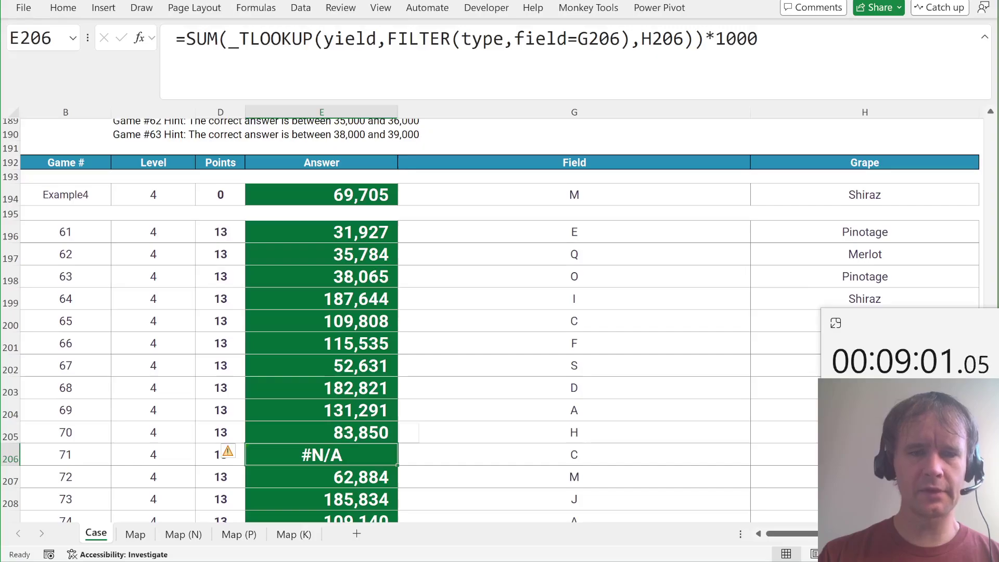
key("ctrl+c")
key("Right")
key("Right")
key("Right")
key("Right")
key("Left")
key("ctrl+v")
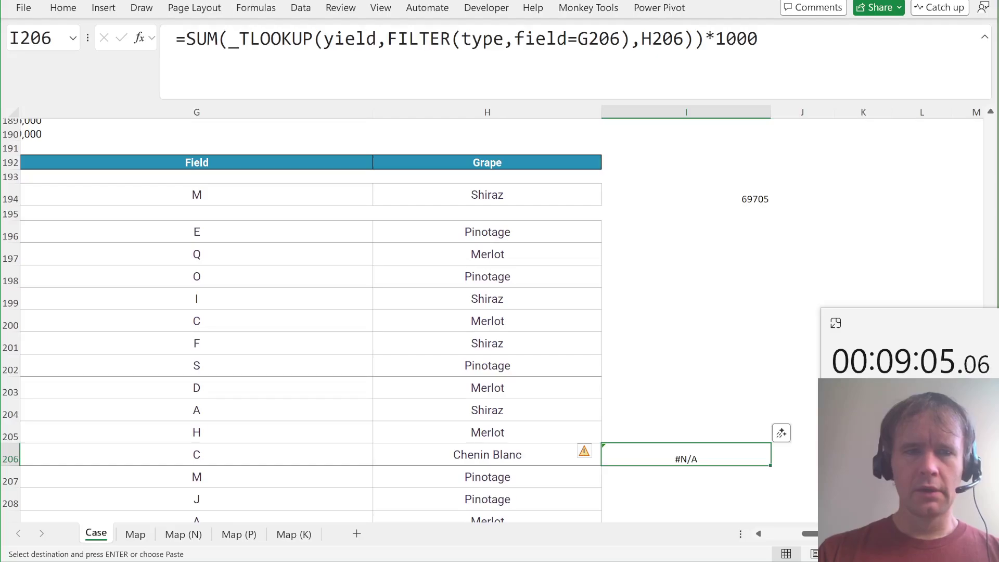
Step: Remove the SUM wrapper and the *1000 from I206, leaving =_TLOOKUP(yield,FILTER(type,field=G206),H206)
left_click(229, 38)
key("shift+Left")
key("shift+Left")
key("shift+Left")
key("shift+Left")
key("Delete")
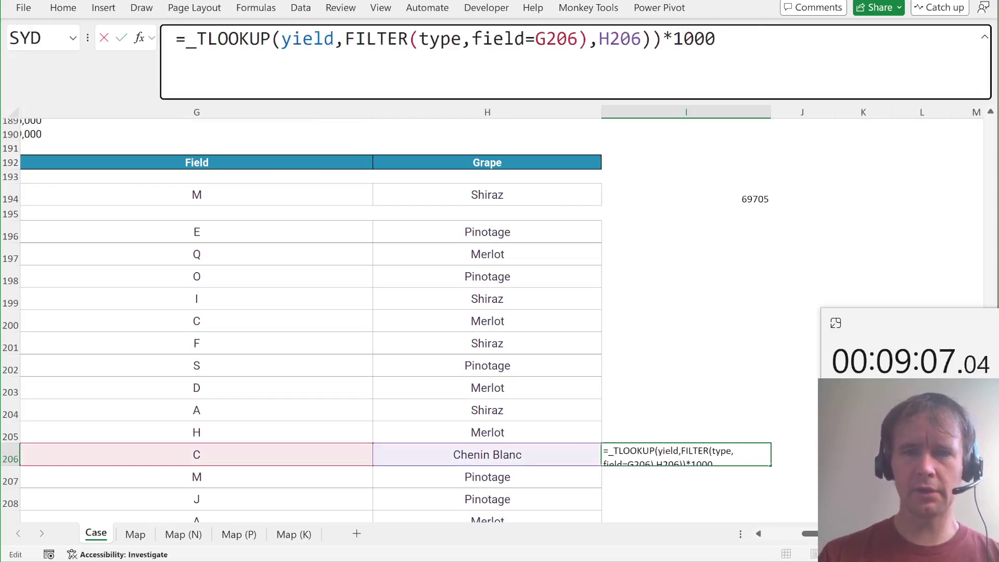
key("End")
key("shift+Left")
key("shift+Left")
key("shift+Left")
key("shift+Left")
key("shift+Left")
key("shift+Left")
key("Delete")
key("Return")
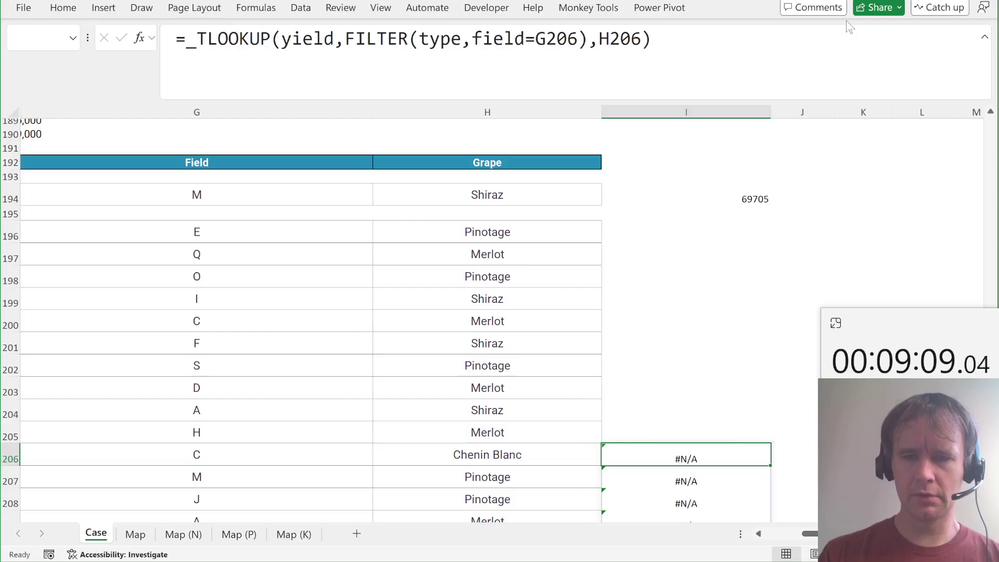
Step: Compare the Chenin Blanc entries in the Level 4 games with the grape columns of the potential table
scroll(532, 181, "up", 2)
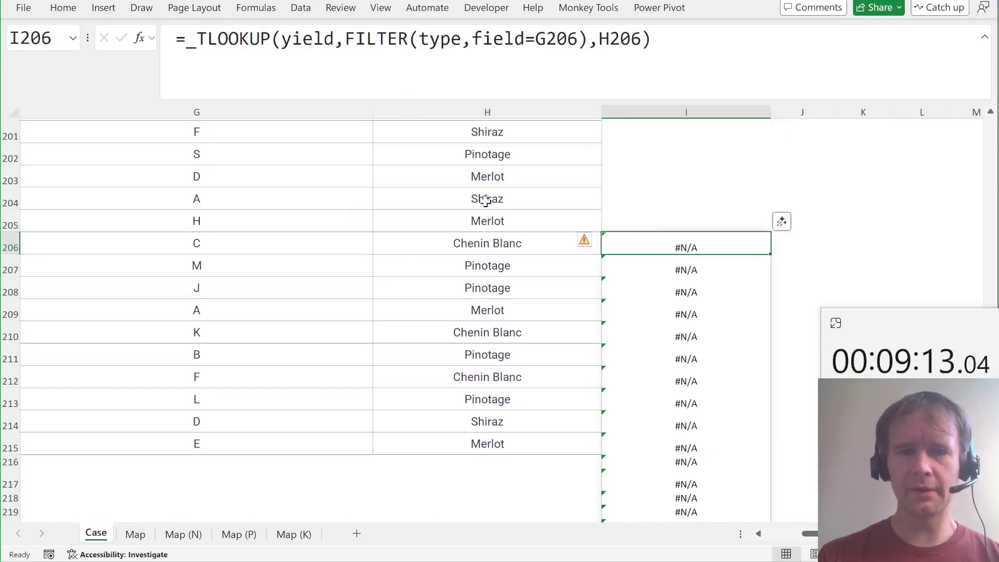
left_click(446, 237)
scroll(291, 229, "up", 11)
scroll(292, 230, "left", 4)
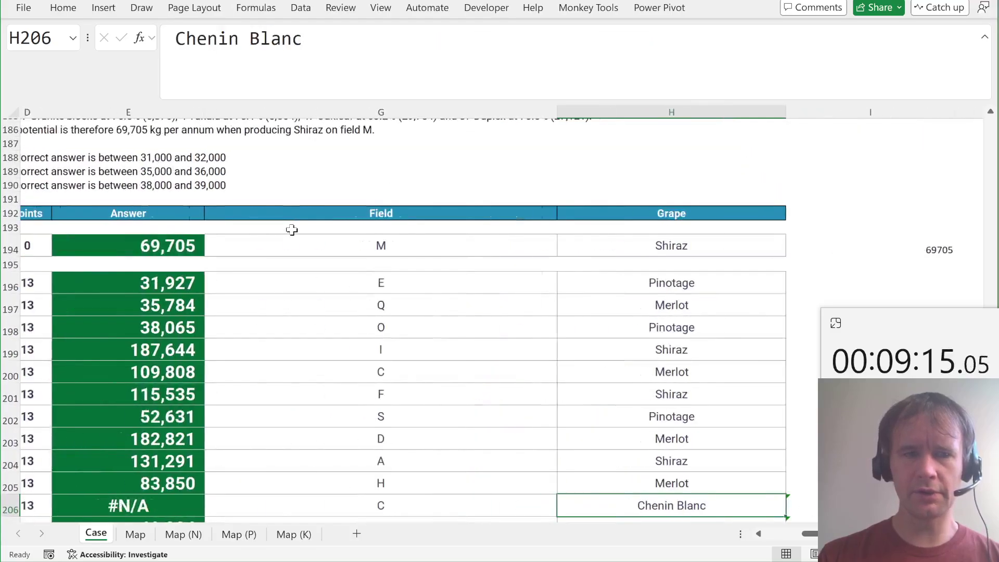
scroll(292, 230, "left", 1)
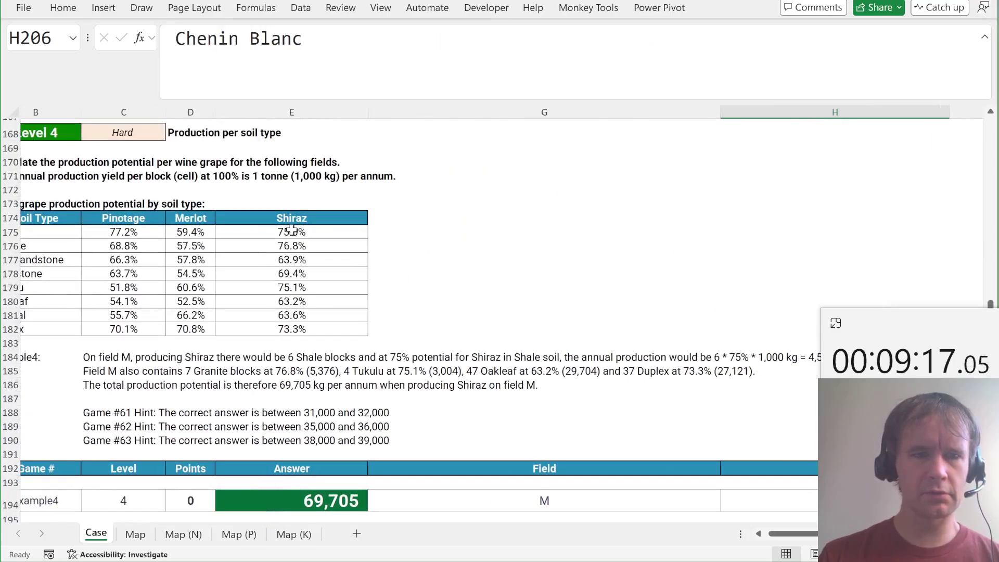
scroll(292, 229, "down", 1)
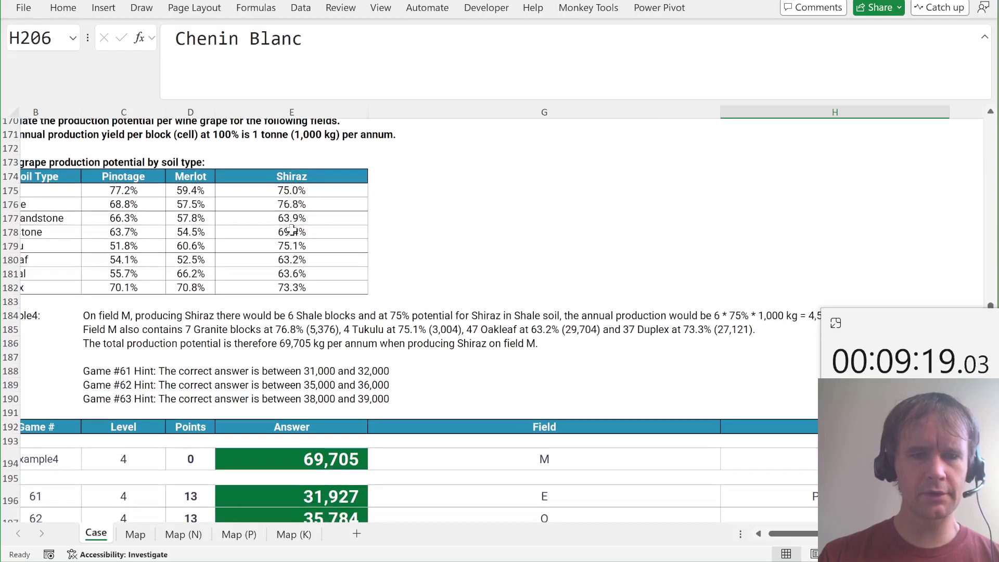
scroll(291, 230, "down", 1)
scroll(291, 229, "up", 2)
scroll(291, 230, "left", 1)
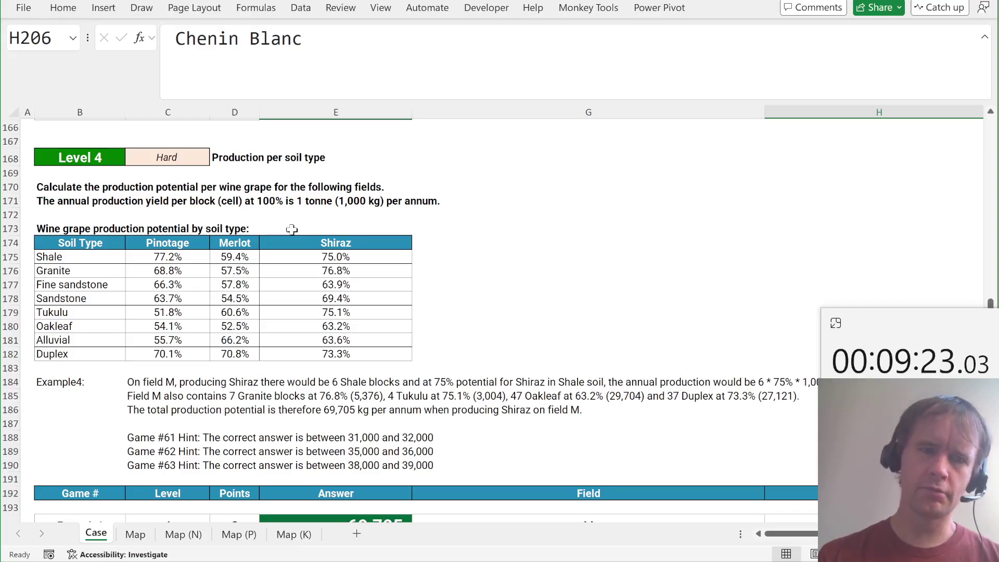
scroll(292, 230, "down", 3)
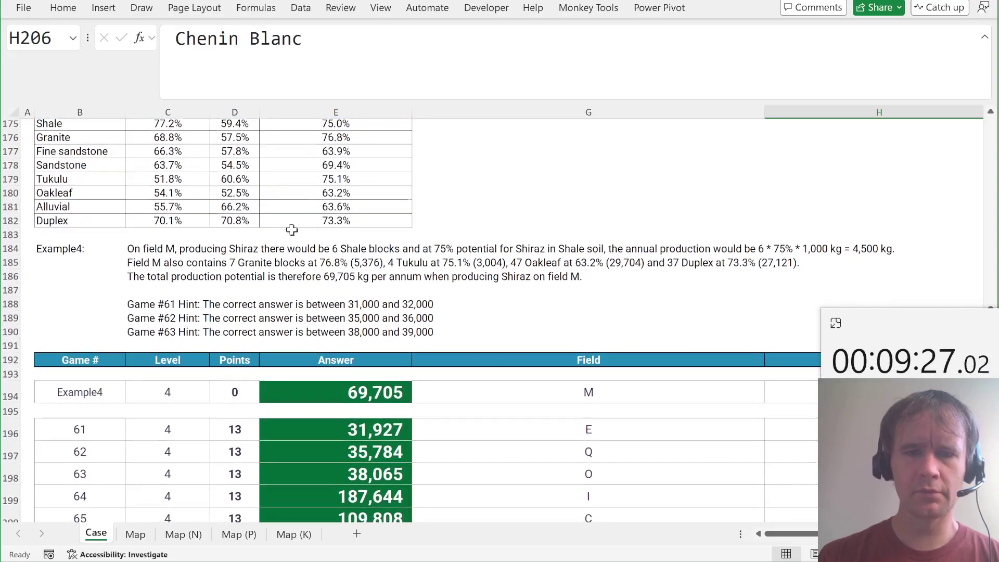
scroll(291, 229, "down", 8)
scroll(292, 230, "right", 3)
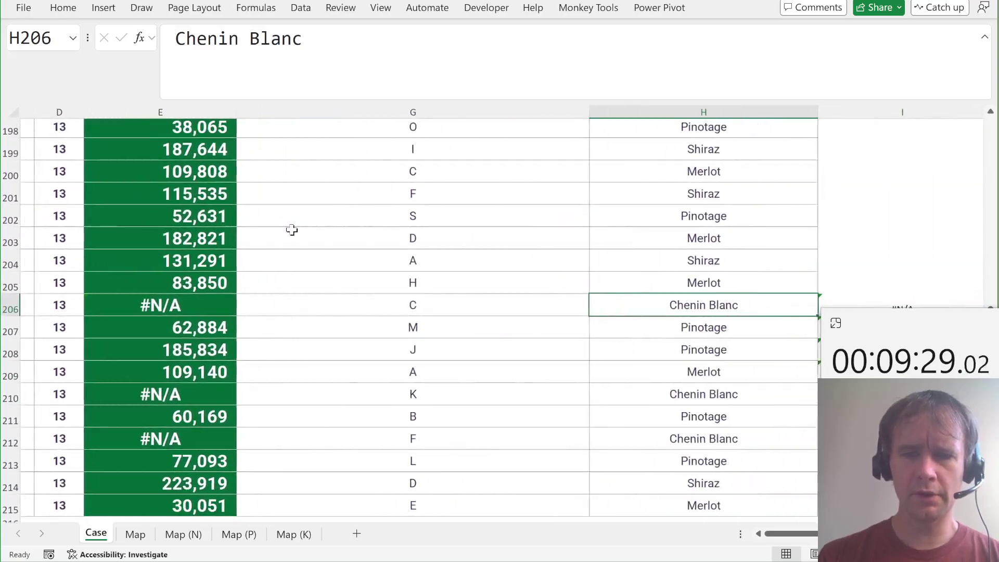
scroll(291, 229, "down", 2)
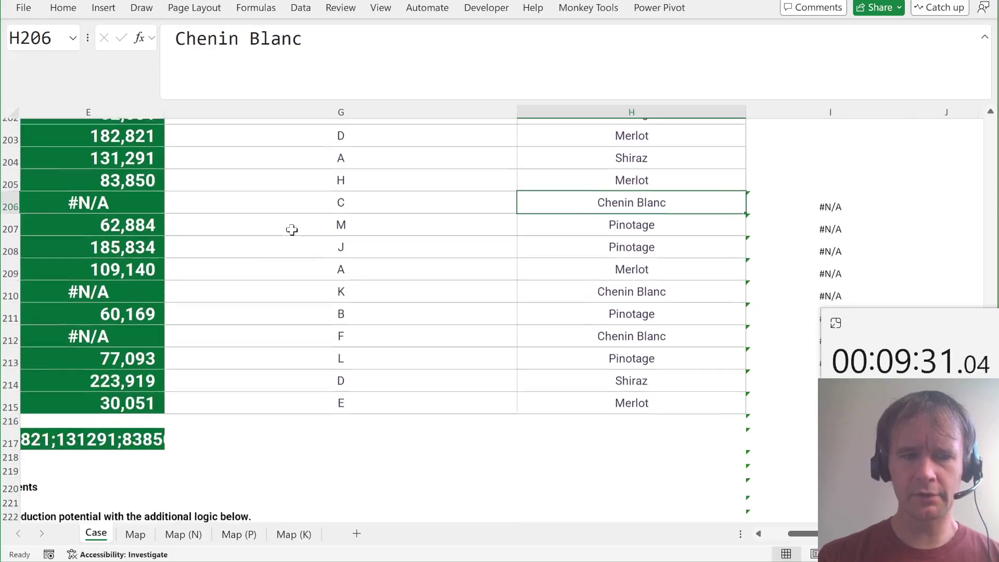
Step: Search the Case sheet from its beginning for the grape name Chenin Blanc
key("ctrl+c")
key("ctrl+Home")
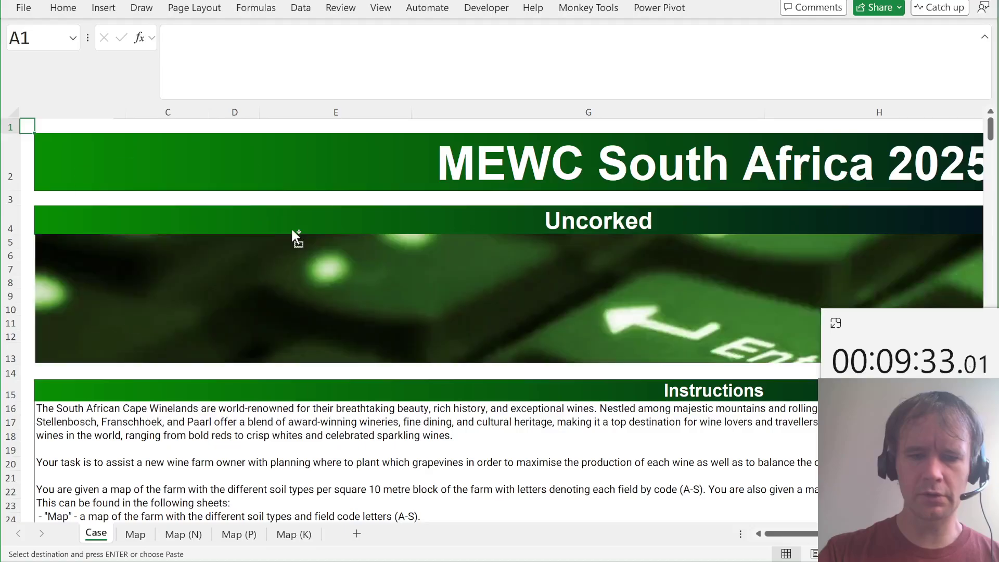
key("ctrl+f")
key("ctrl+v")
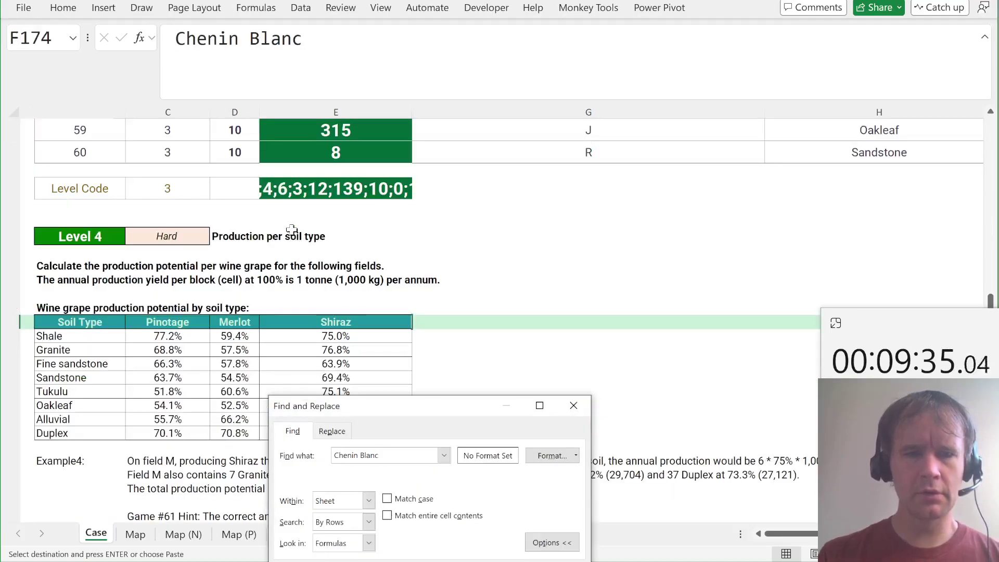
key("Escape")
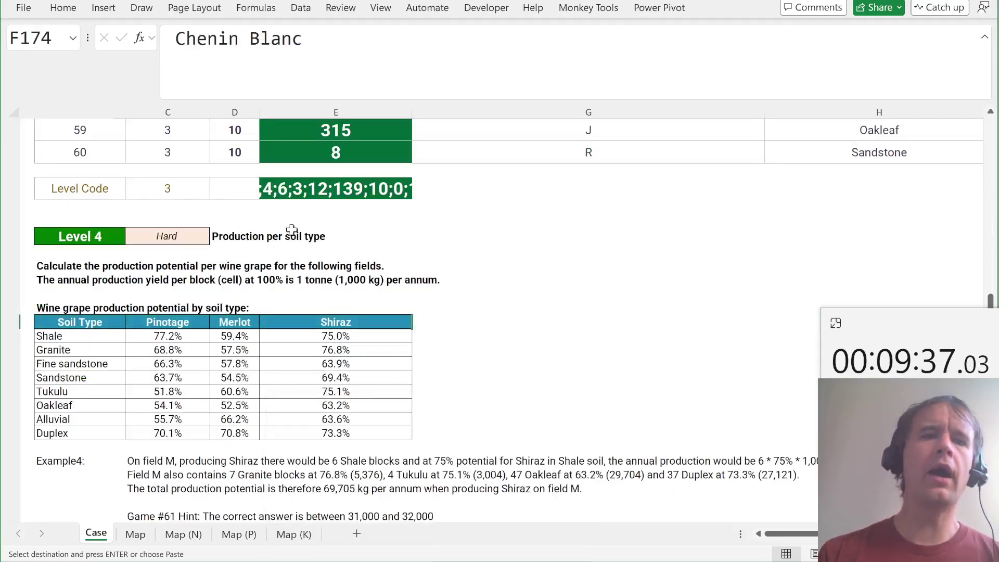
Step: Unhide the hidden columns across the whole Case sheet
key("ctrl+a")
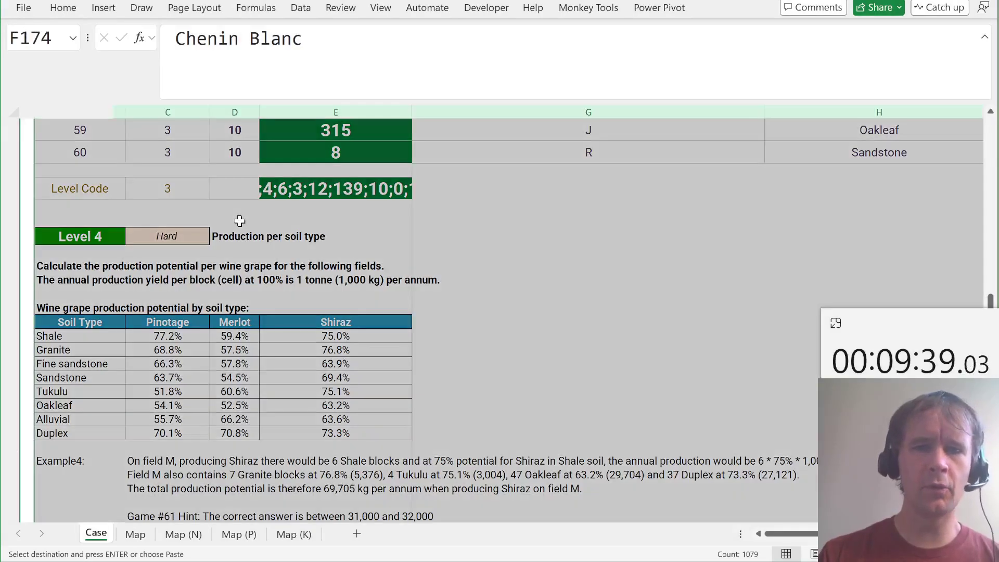
key("shift+F10")
key("u")
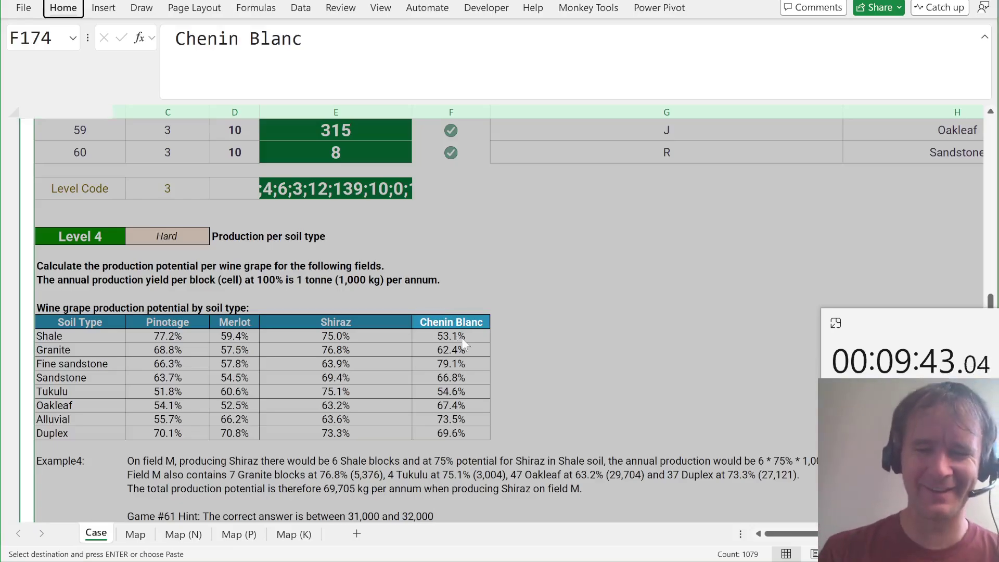
Step: Extend the named range yield to =Case!$B$174:$F$182 so it includes the Chenin Blanc column
key("ctrl+F3")
key("End")
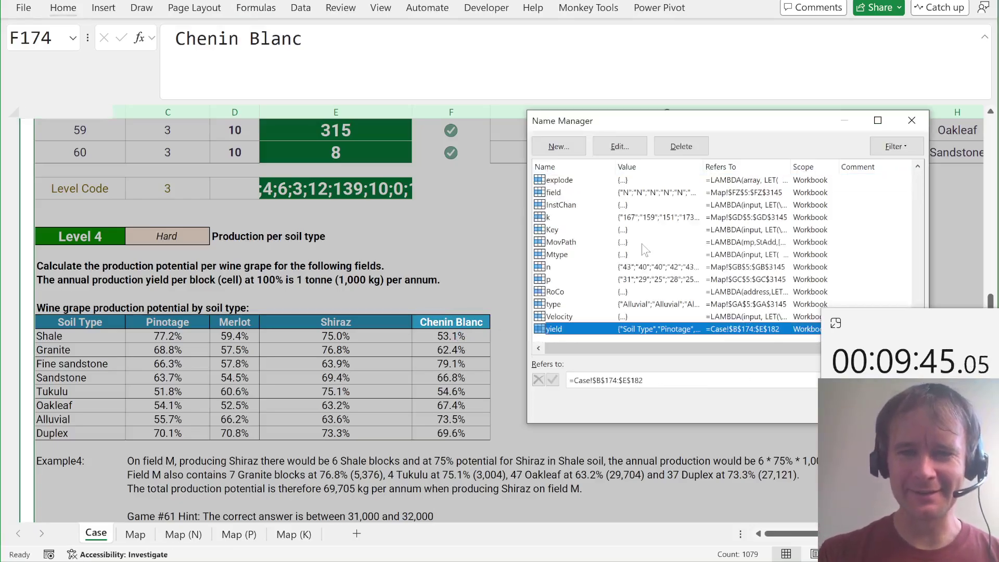
key("alt+r")
key("shift+Right")
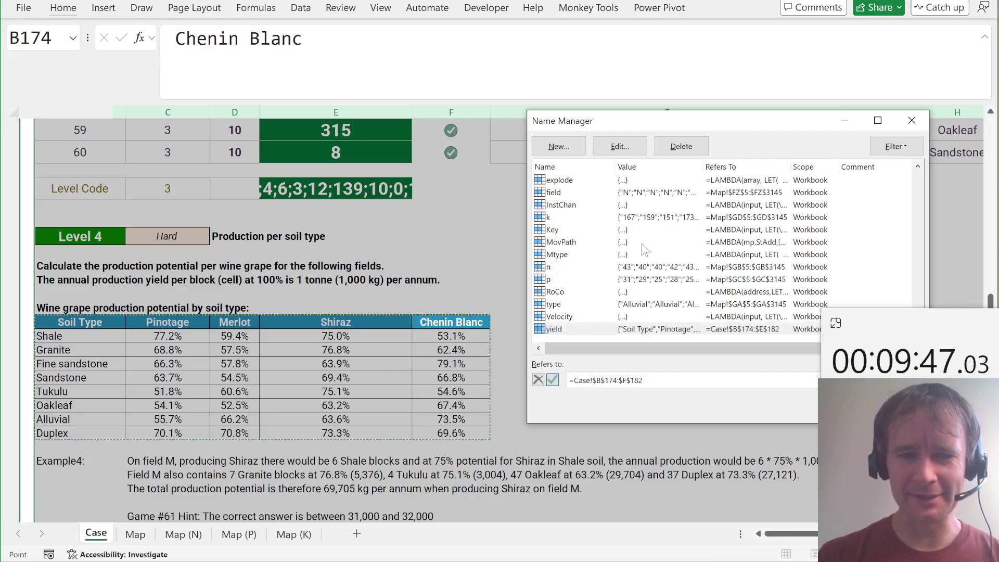
key("Return")
left_click(912, 120)
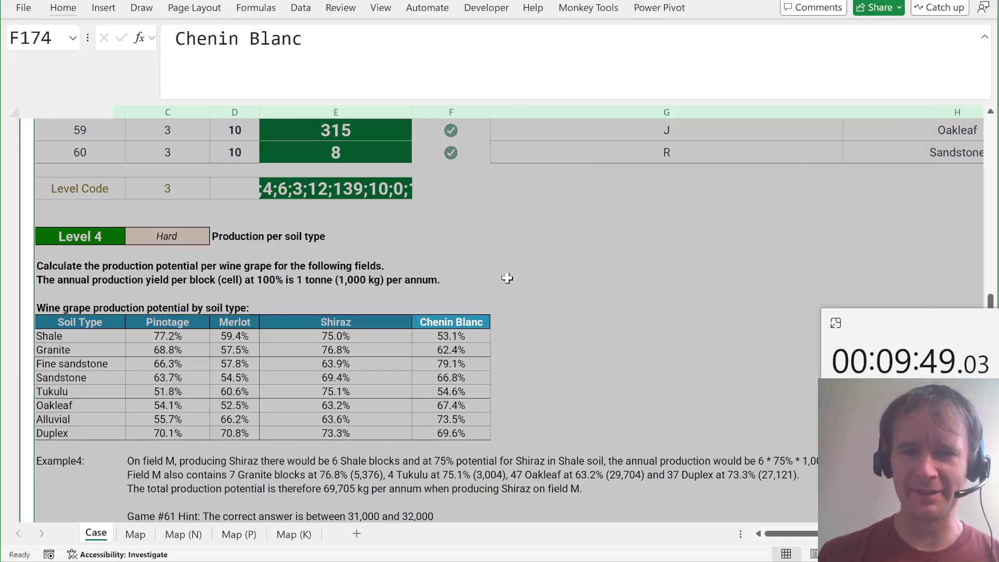
Step: Hide column F of the Case sheet again
left_click(459, 323)
key("ctrl+0")
key("Page_Down")
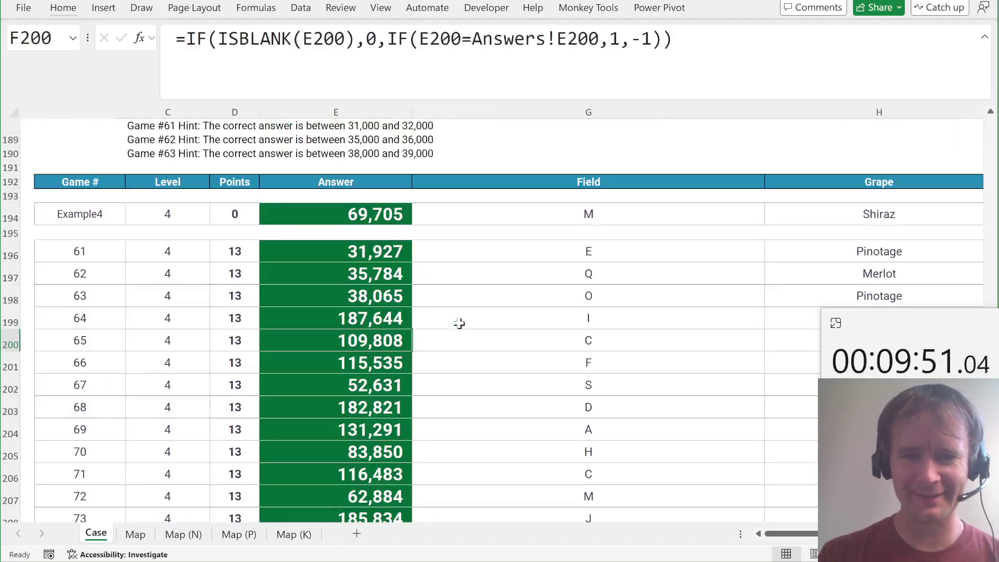
Step: Clear the scratch lookup formula in I206 beside game 71's grape
scroll(459, 323, "right", 5)
scroll(459, 323, "down", 3)
scroll(459, 323, "up", 2)
left_click(787, 309)
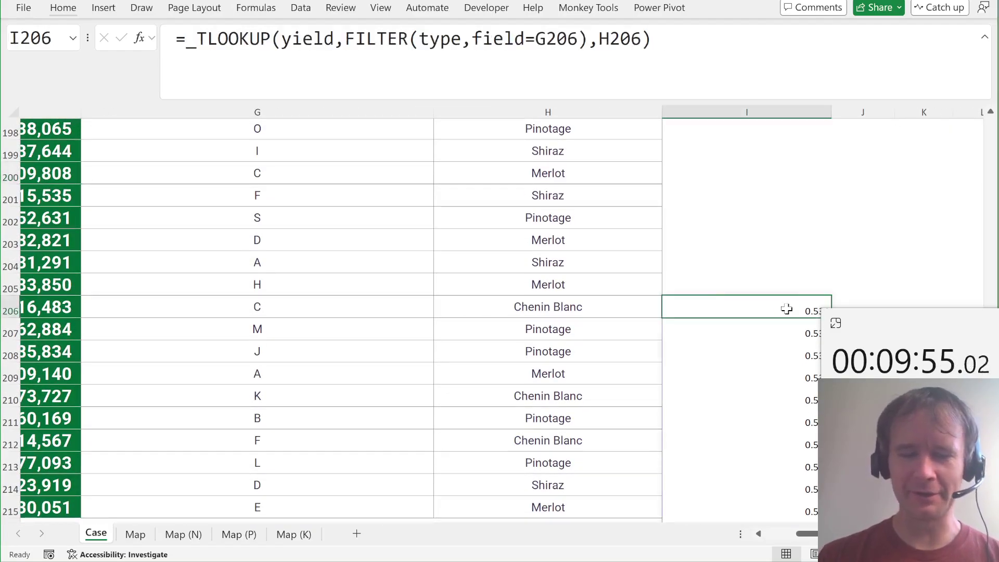
key("ctrl+Up")
key("Down")
key("Home")
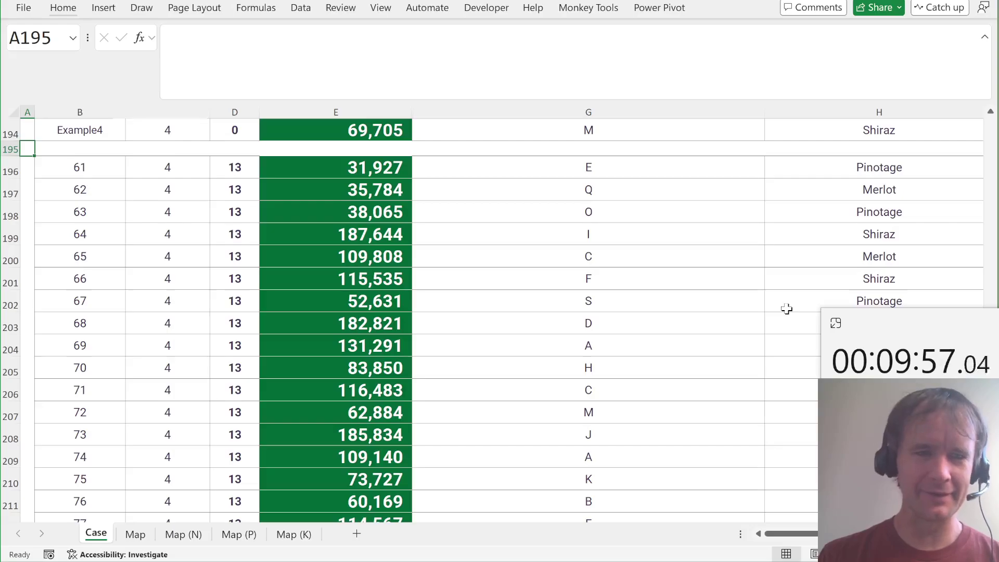
Step: Read the Level 5 Macronutrients instructions, the ideal nutrient table, the worked example and the game hints
key("Page_Down")
scroll(515, 330, "down", 18)
scroll(519, 330, "up", 4)
scroll(518, 330, "up", 12)
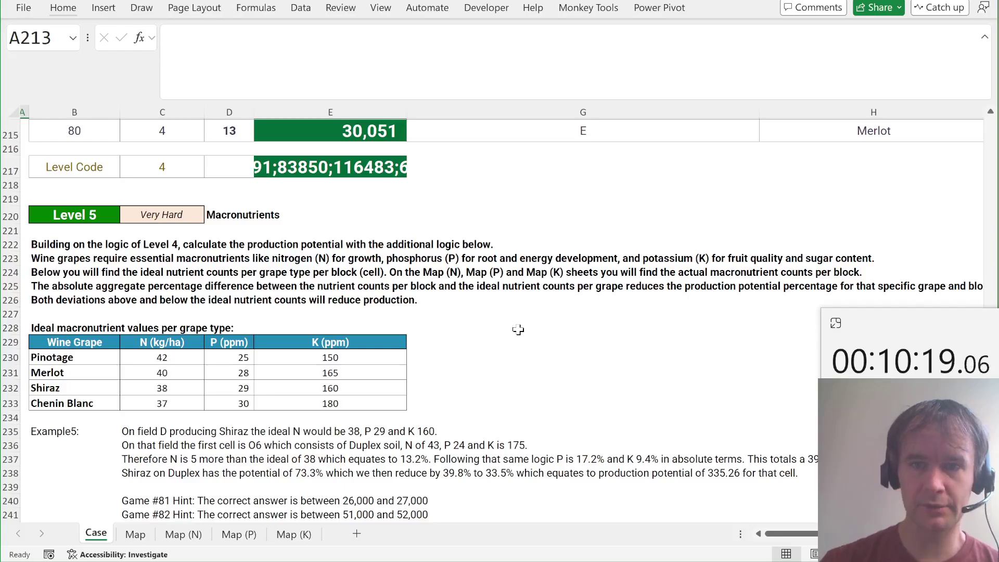
scroll(518, 329, "down", 1)
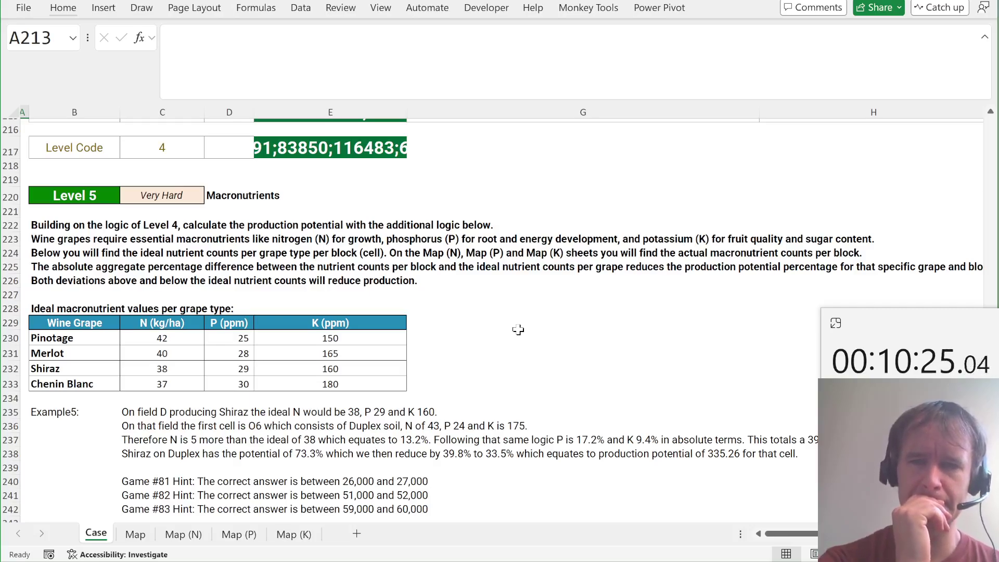
scroll(518, 330, "right", 6)
scroll(518, 330, "left", 5)
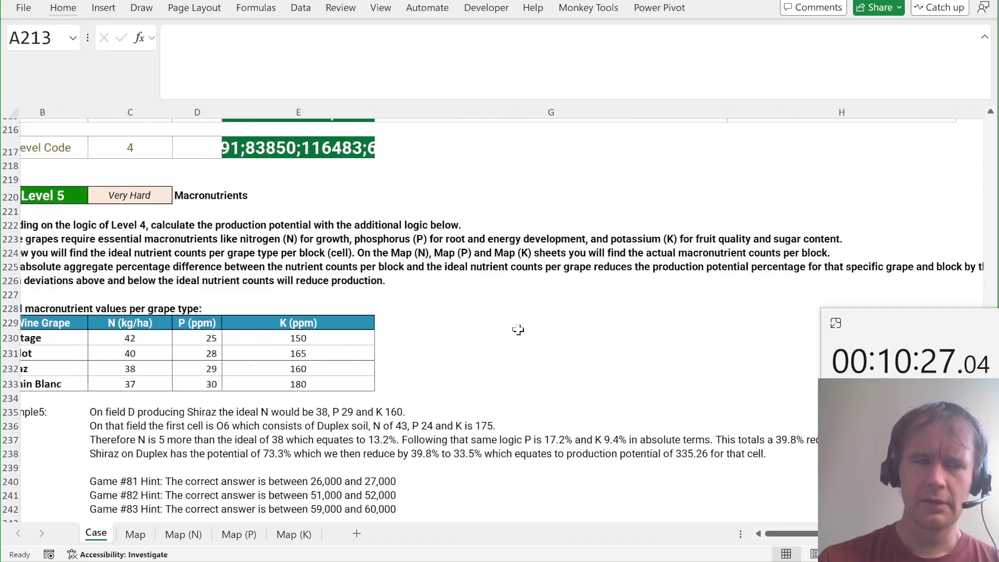
scroll(518, 329, "left", 2)
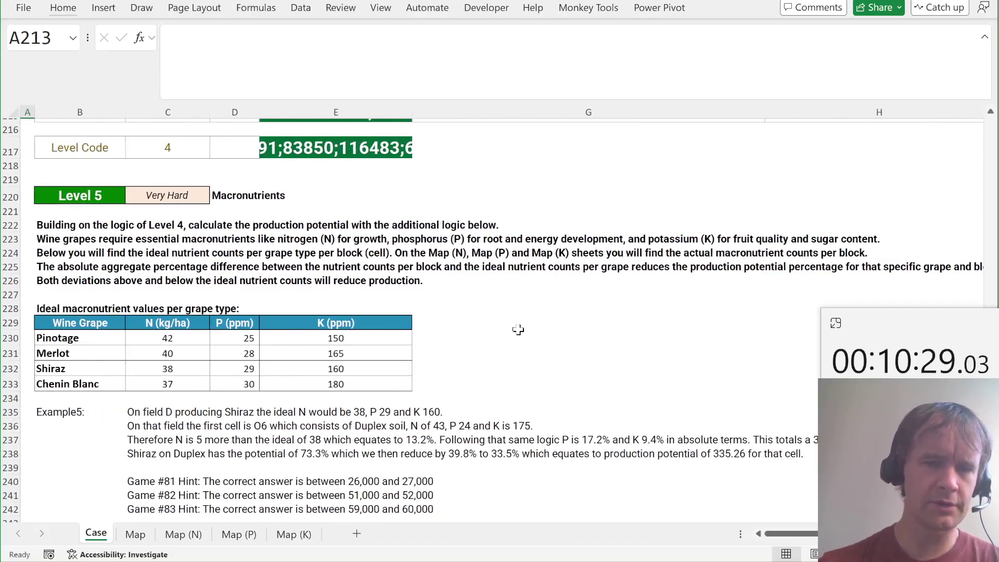
scroll(518, 329, "down", 4)
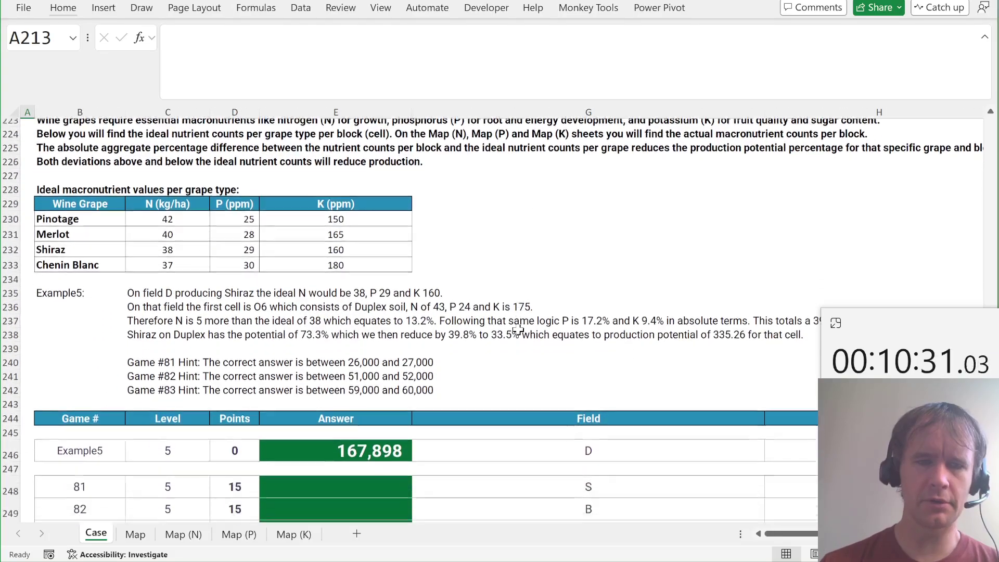
scroll(518, 329, "right", 5)
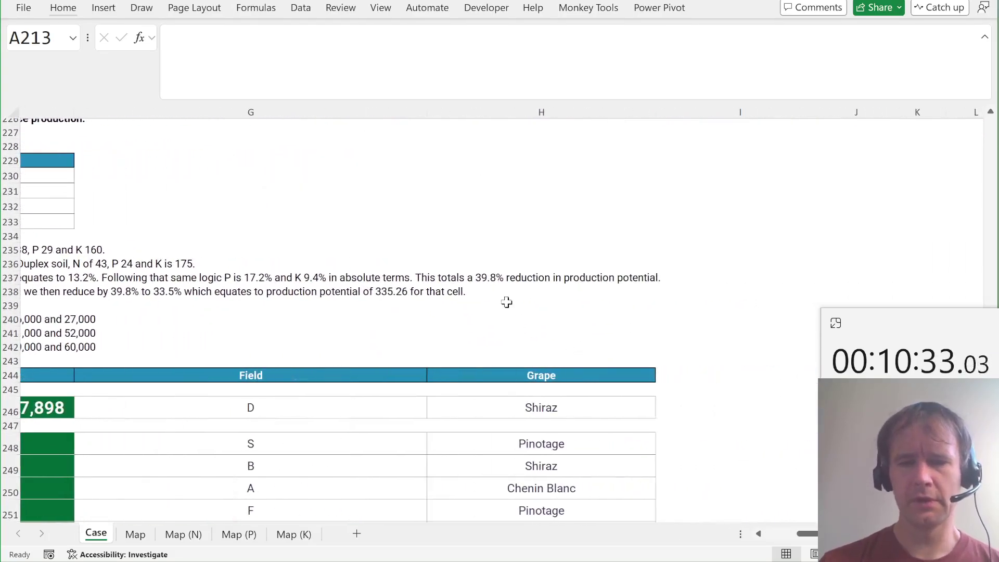
Step: Copy the Level 4 example formula from I194 into I246 beside the Level 5 example's grape
scroll(702, 266, "up", 7)
left_click(685, 271)
key("ctrl+Up")
key("ctrl+c")
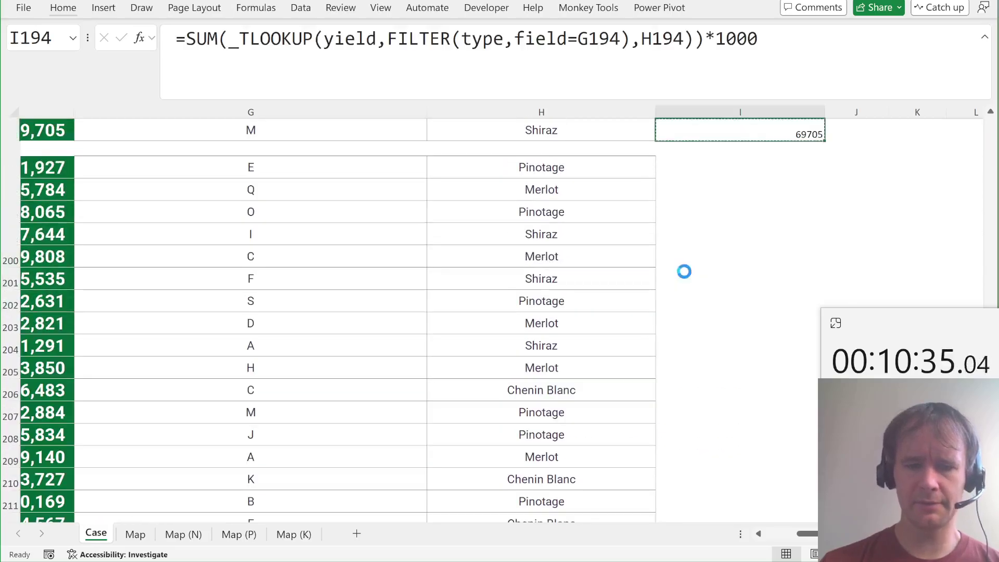
key("ctrl+Down")
key("Page_Down")
key("Down")
key("Down")
key("Down")
key("Down")
key("Down")
key("Down")
key("Down")
key("Down")
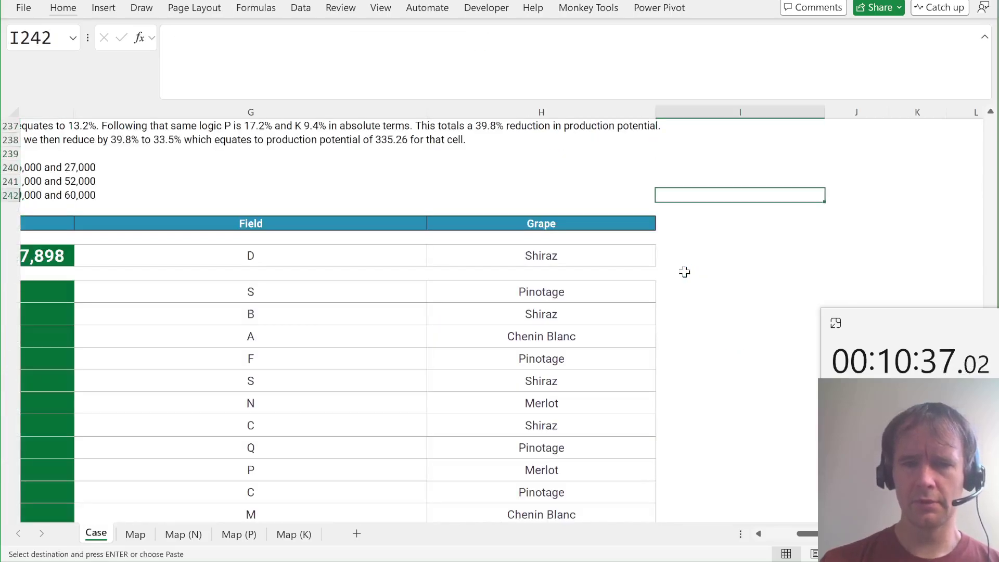
key("Down")
key("ctrl+v")
Step: Remove the SUM wrapper and the *1000 from I246, leaving =_TLOOKUP(yield,FILTER(type,field=G246),H246)
left_click_drag(228, 39, 186, 39)
key("Delete")
key("End")
key("shift+Left")
key("shift+Left")
key("shift+Left")
key("shift+Left")
key("shift+Left")
key("shift+Left")
key("Delete")
key("Return")
key("Up")
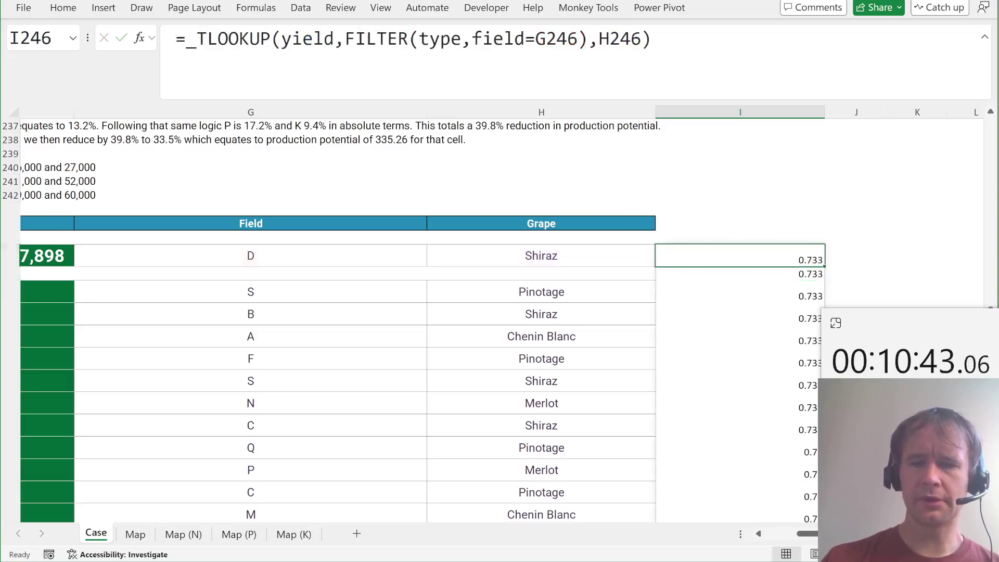
right_click(227, 272)
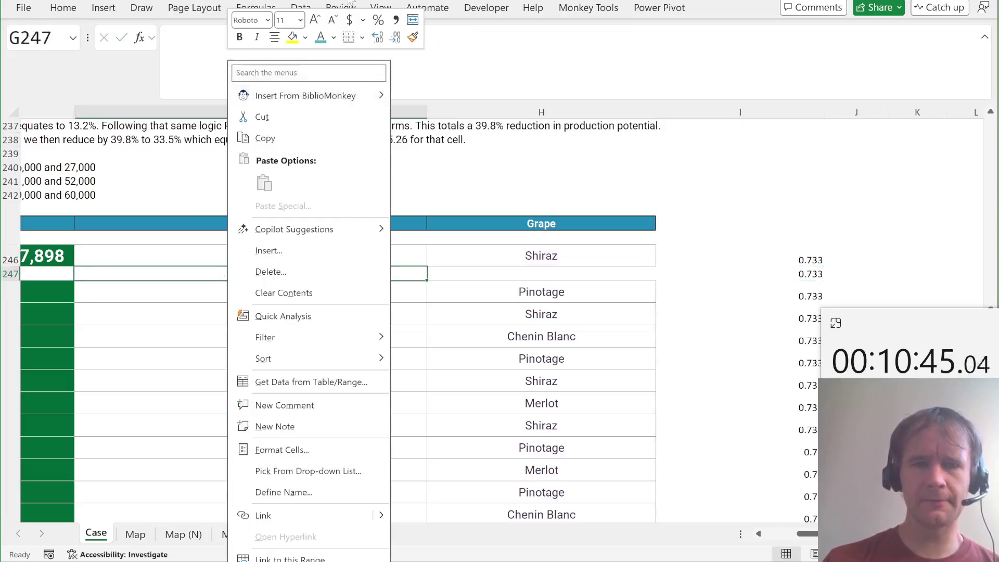
key("Escape")
left_click(674, 254)
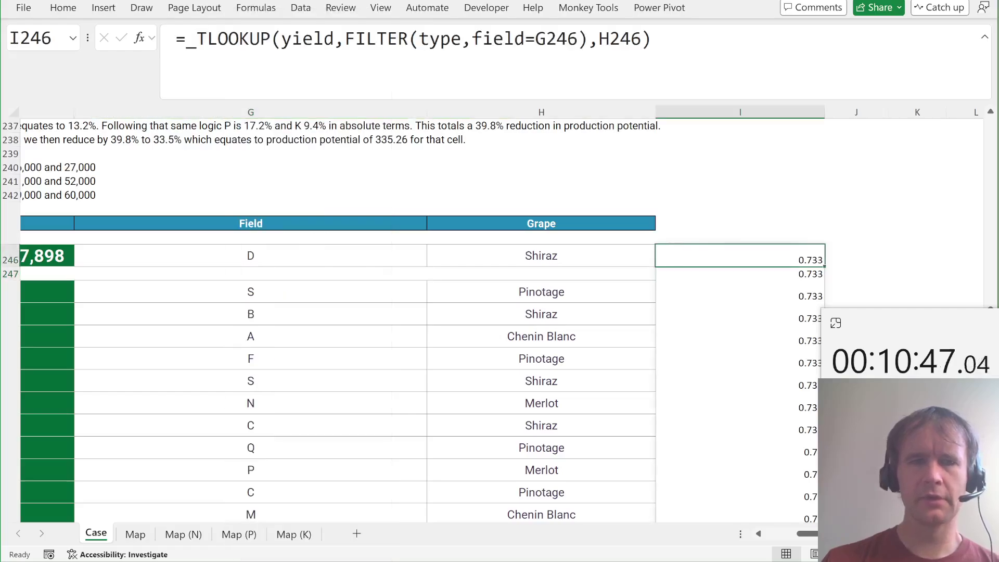
Step: Wrap the I246 formula in a LET that defines types as FILTER(type,field=G246), with the lookup on a new line
key("F2")
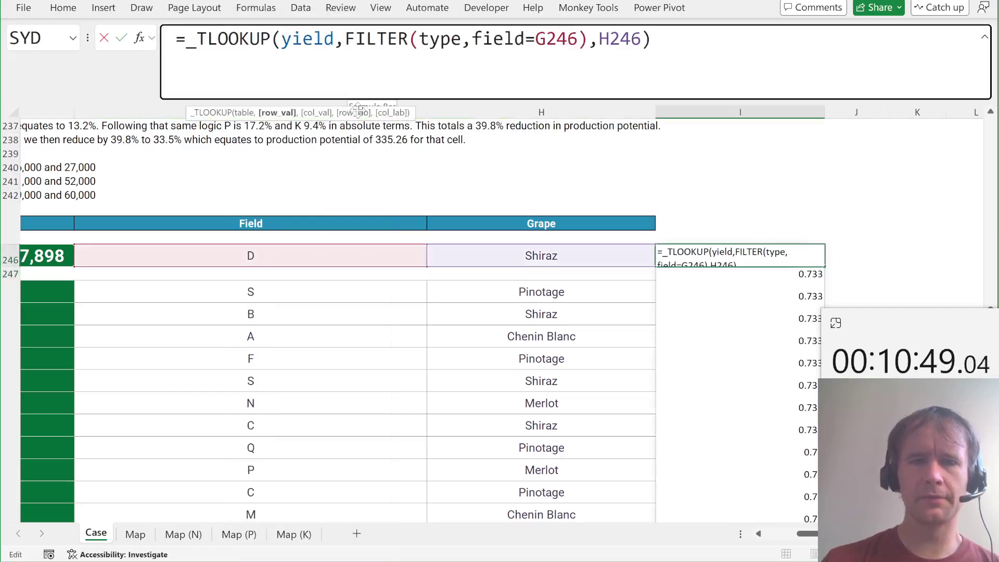
left_click(287, 112)
key("Home")
key("Right")
type("let")
key("Tab")
type("types,")
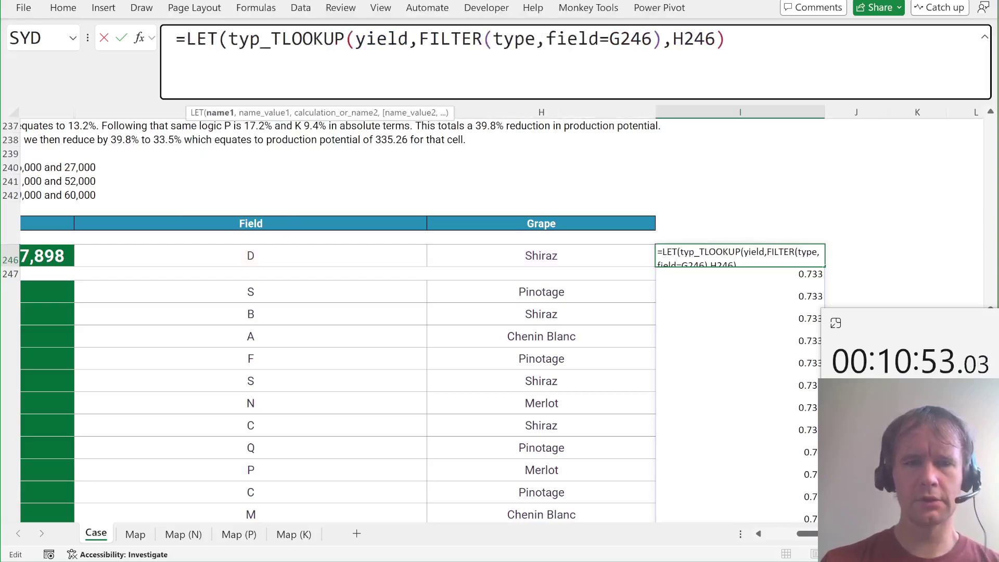
key("ctrl+v")
type(",")
key("alt+Return")
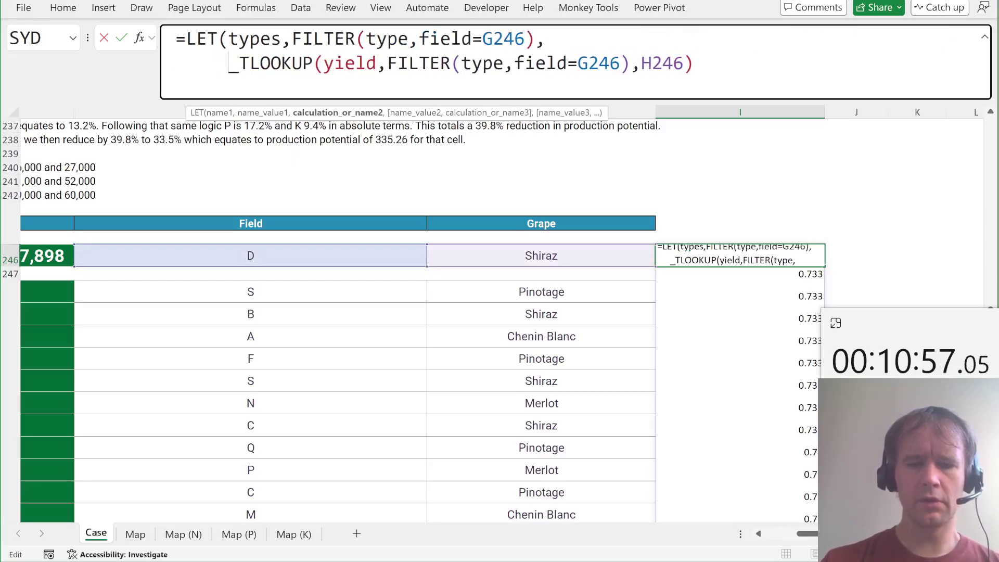
Step: Define the variable base as _TLOOKUP(yield,types,H246), replacing the inner FILTER with types
type("base,")
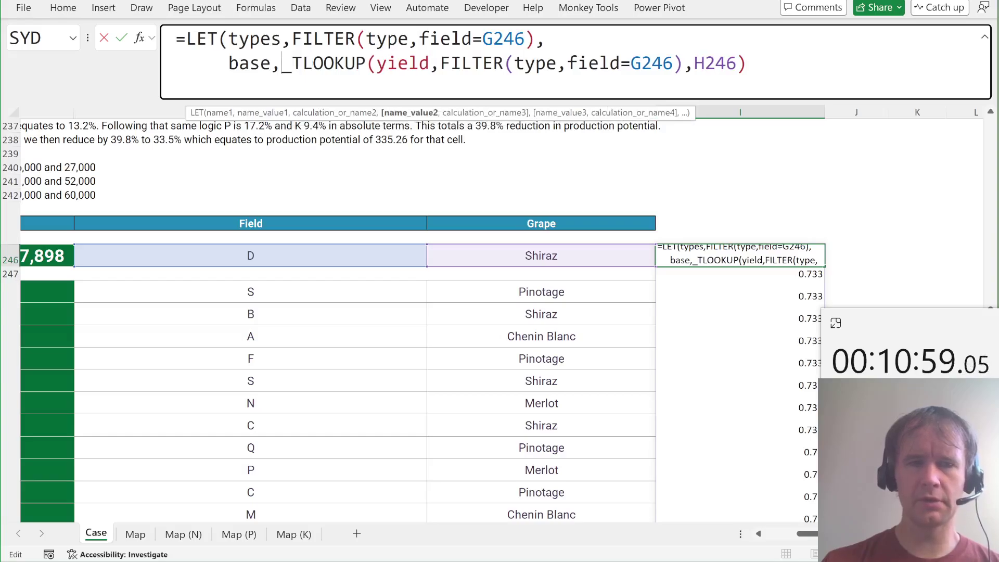
left_click(459, 63)
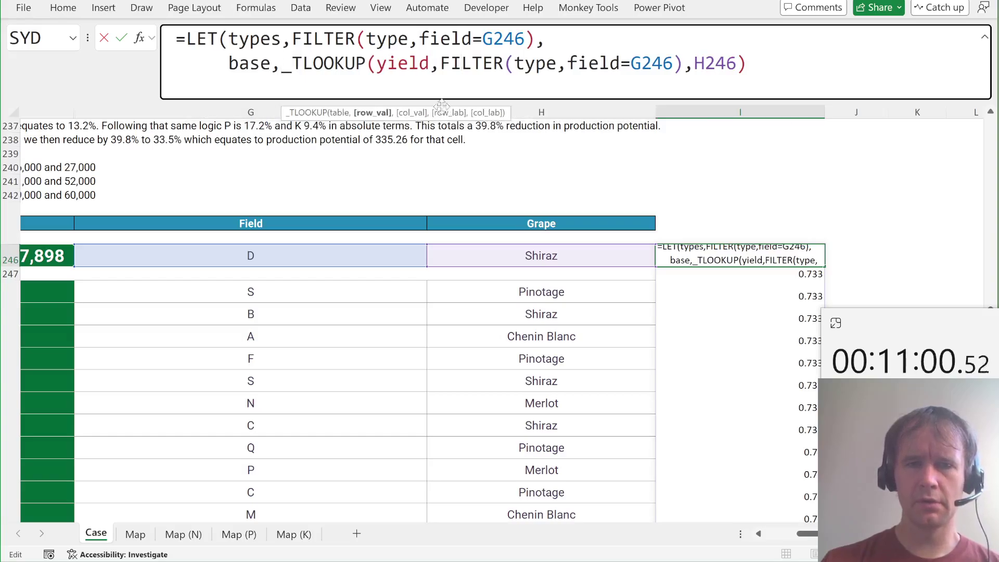
left_click(377, 115)
type("types")
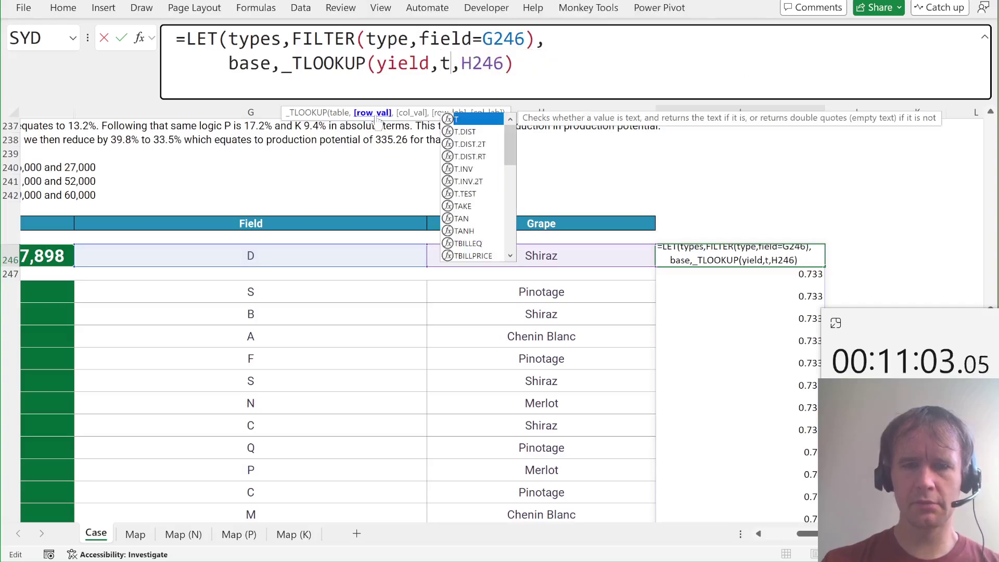
Step: Add a third LET line that starts CHOOSEROWS over the stacked nutrient ranges HSTACK(n,p,k)
key("End")
type(",")
key("alt+Return")
type("cho")
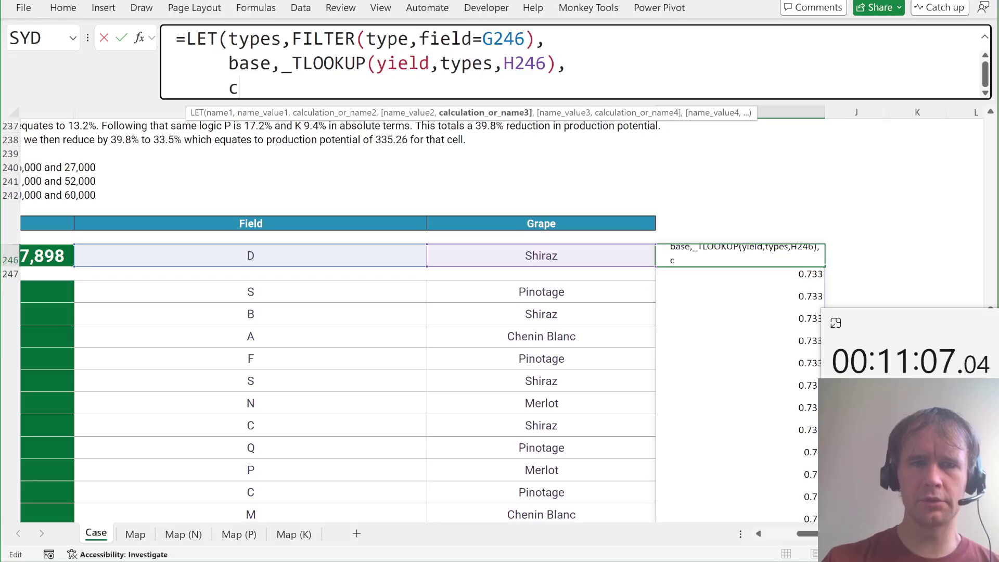
key("Down")
key("Down")
key("Tab")
type("hst")
key("Tab")
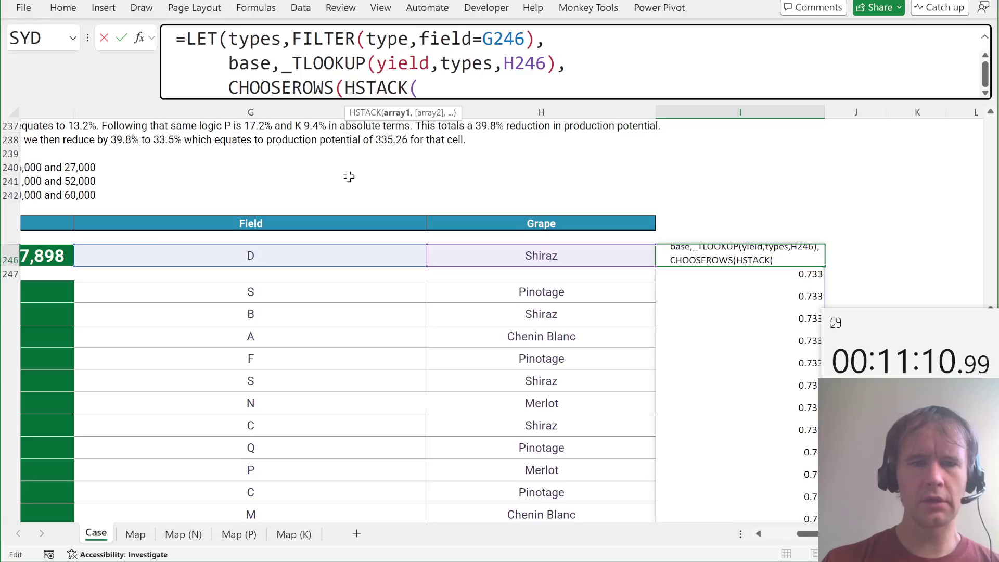
scroll(313, 193, "left", 4)
scroll(298, 188, "up", 5)
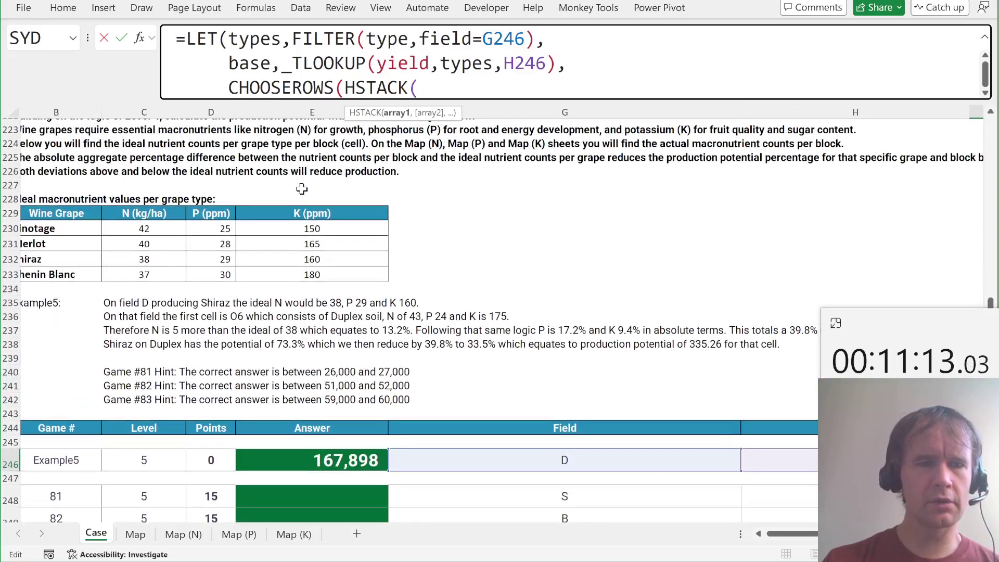
type("n,p,k")
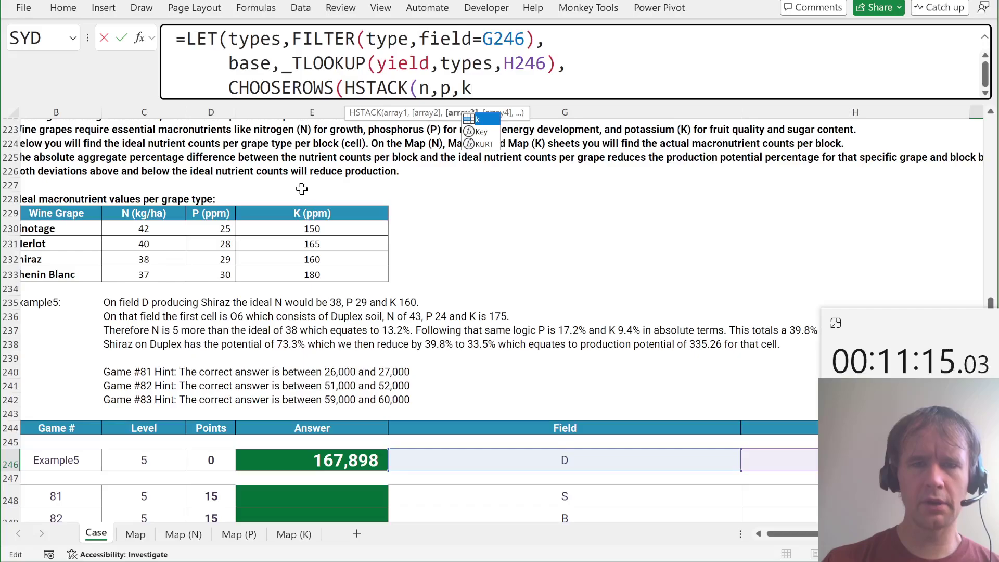
Step: Close HSTACK(n,p,k) and try an XMATCH on types as the row argument of CHOOSEROWS
type("),xm")
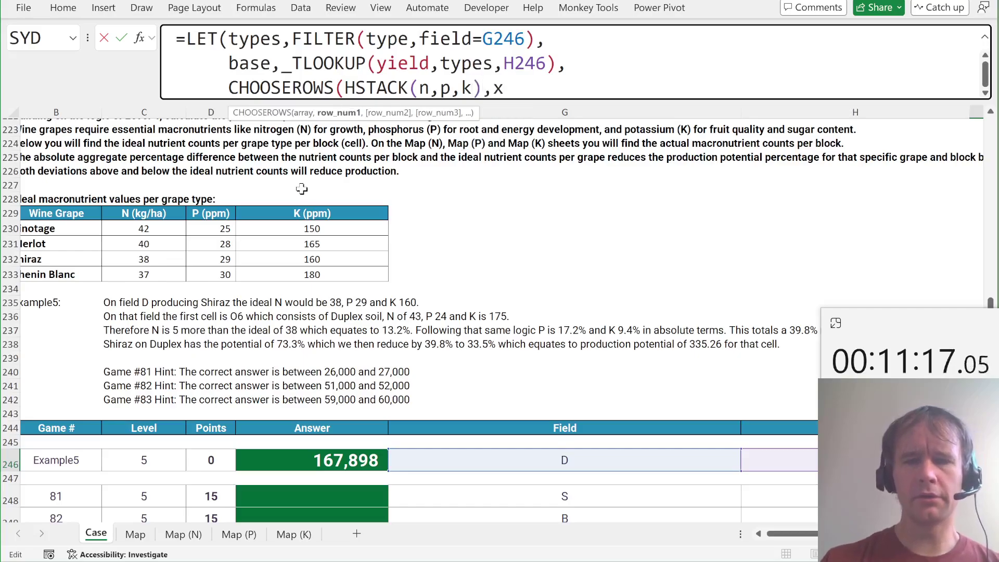
key("Tab")
type("types,")
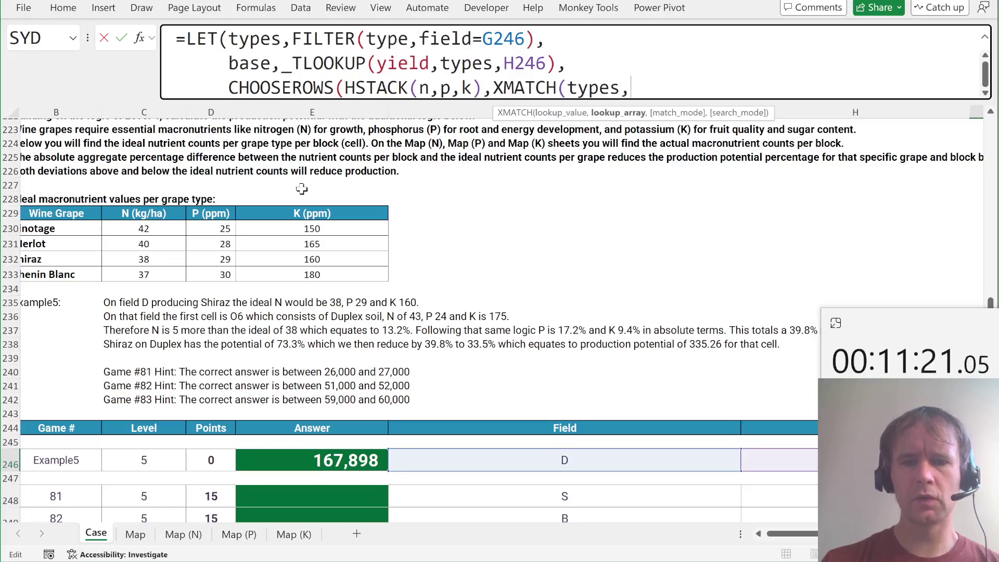
type("ty")
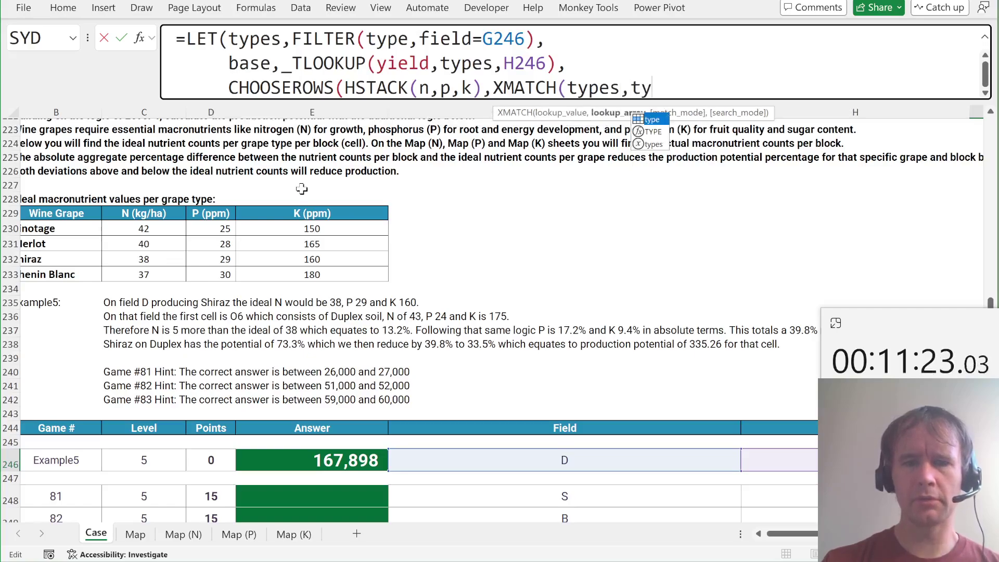
key("BackSpace")
key("BackSpace")
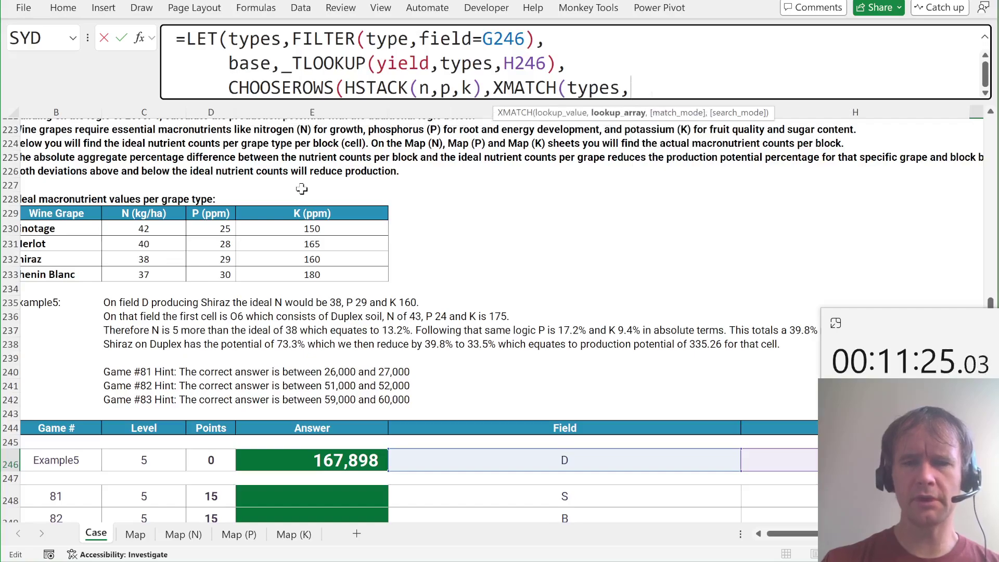
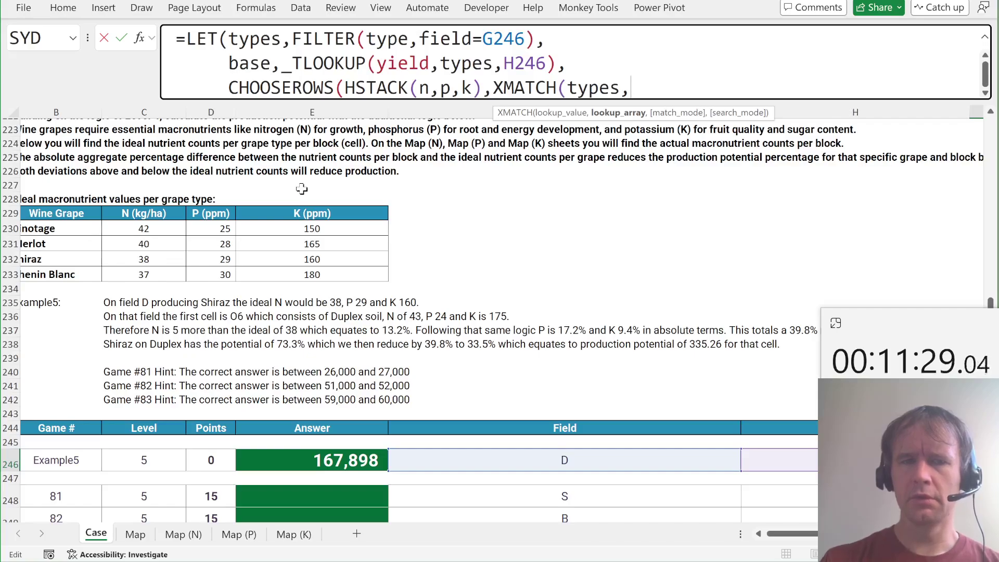
Step: Replace CHOOSEROWS with FILTER and swap the XMATCH argument for field=G246, giving FILTER(HSTACK(n,p,k),field=G246)
double_click(281, 87)
type("fi")
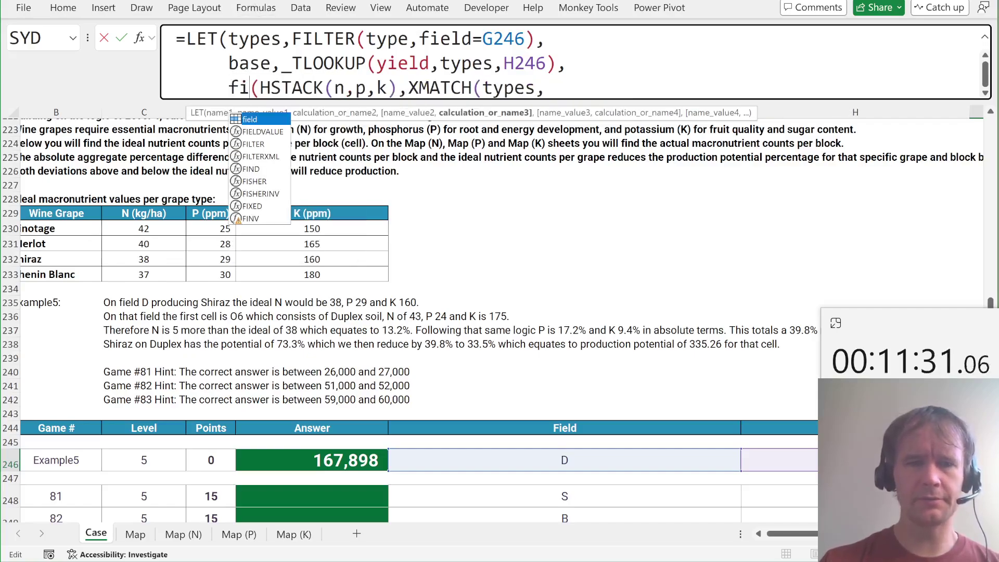
type("lter")
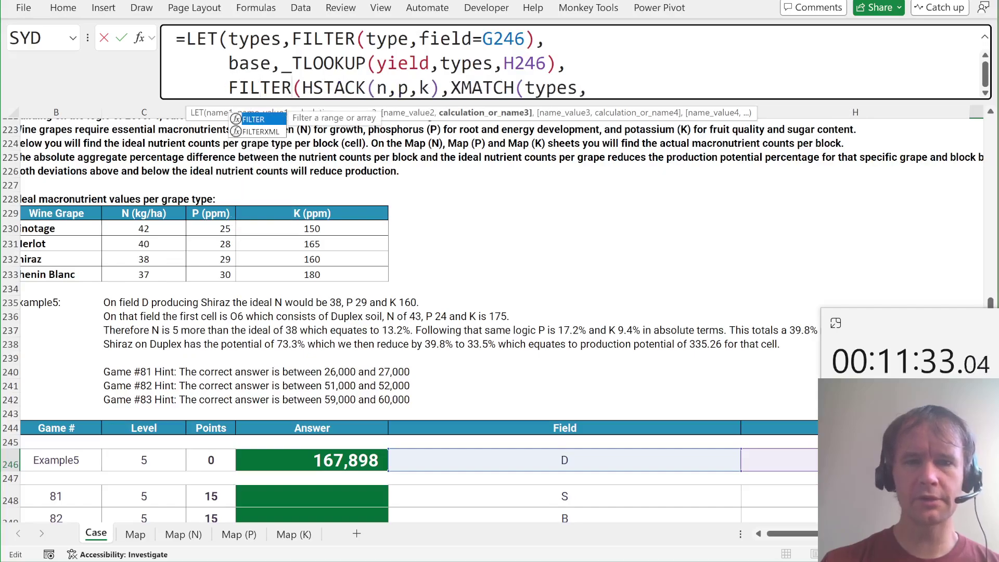
double_click(483, 88)
key("shift+End")
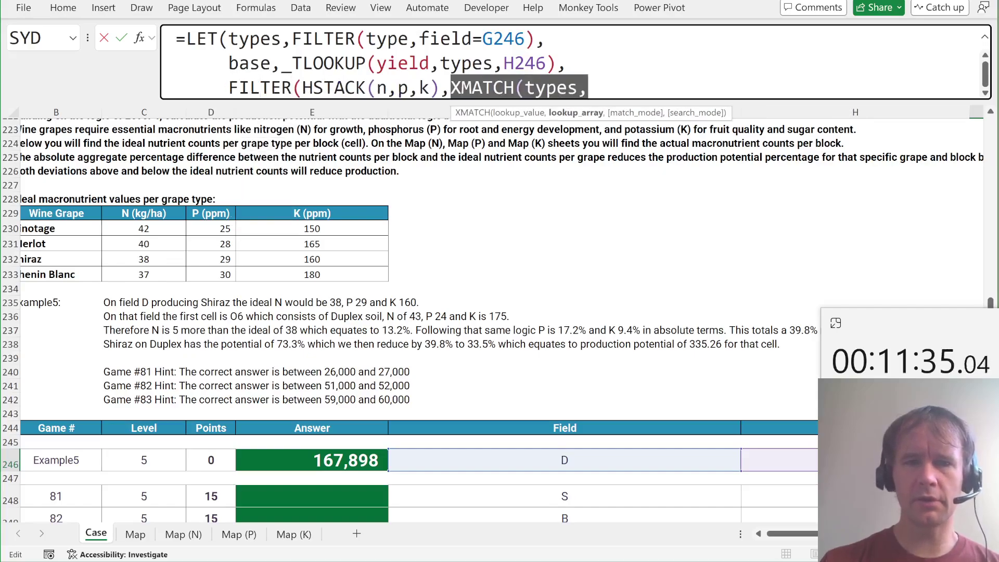
type("fi")
key("Tab")
type("=")
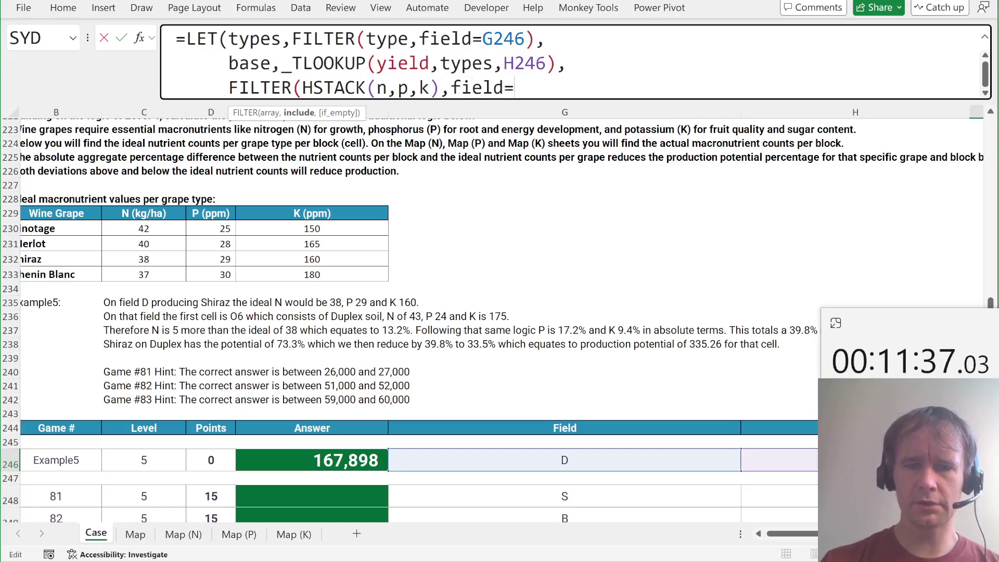
left_click(554, 458)
type(")")
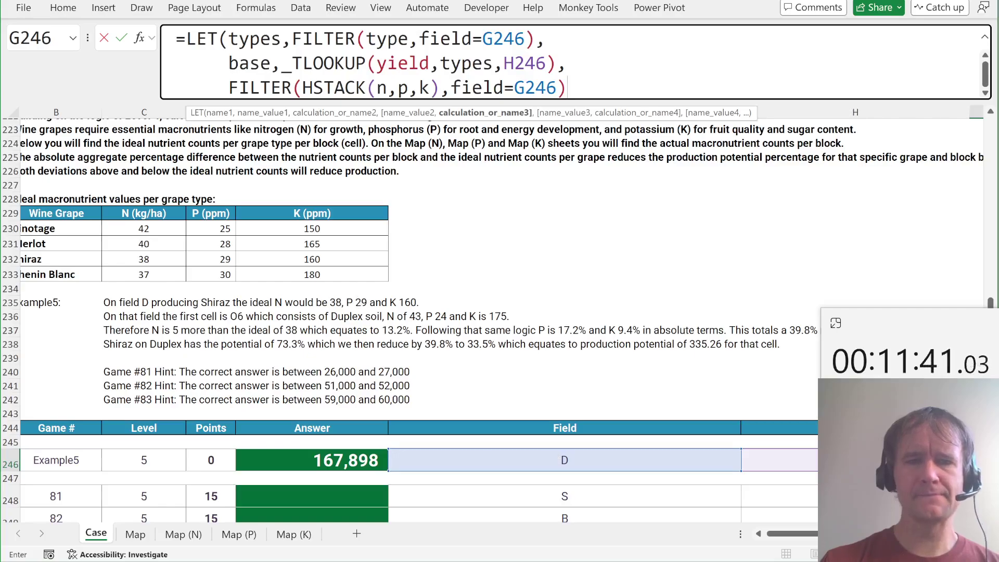
Step: Name the filtered nutrient stack npk as a LET variable
left_click(229, 88)
type("np")
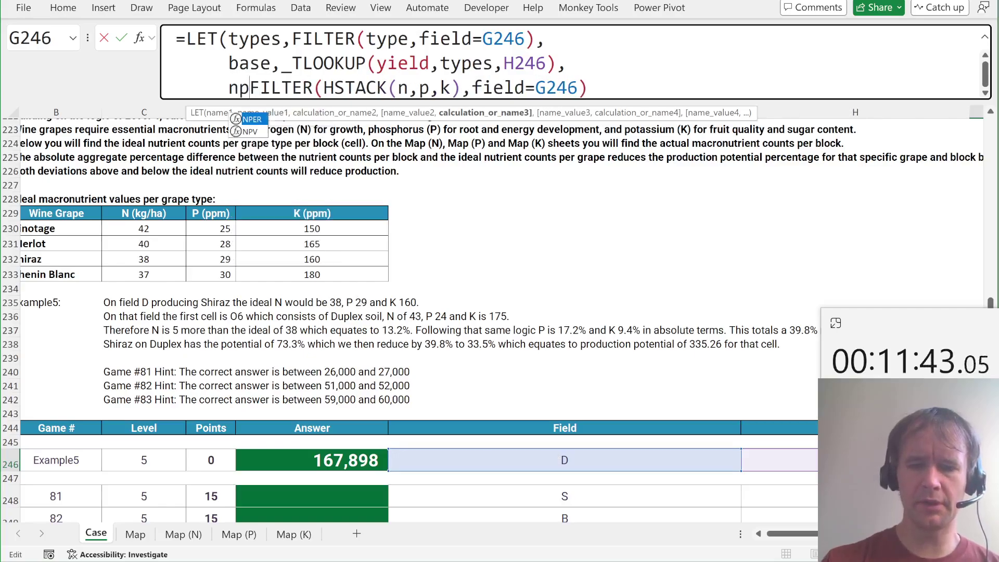
type("k,")
key("End")
type(",")
Step: Return HSTACK(types,base,npk) on a new last line of the LET and enter the formula
key("alt+Return")
type("hst")
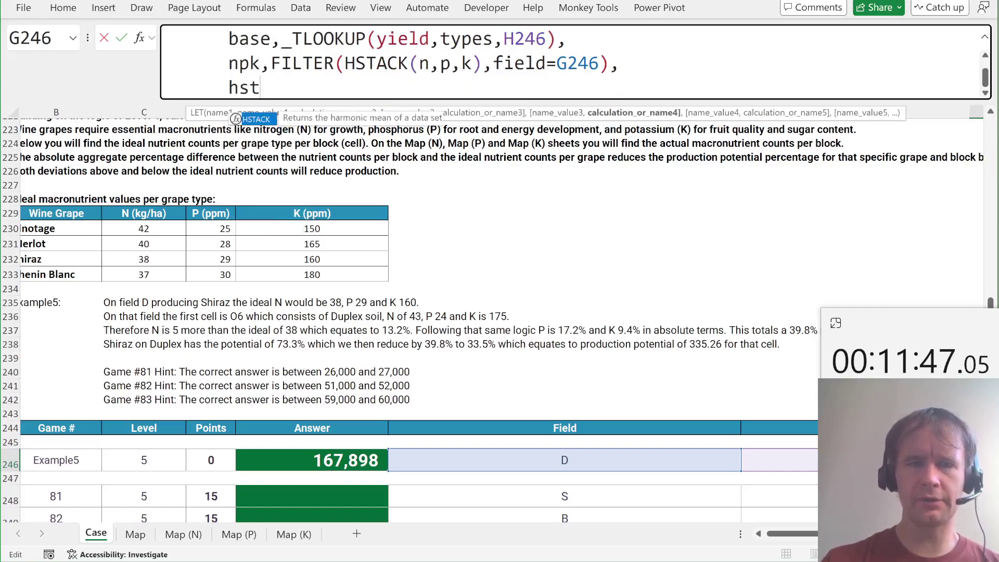
type("ack(types,base,")
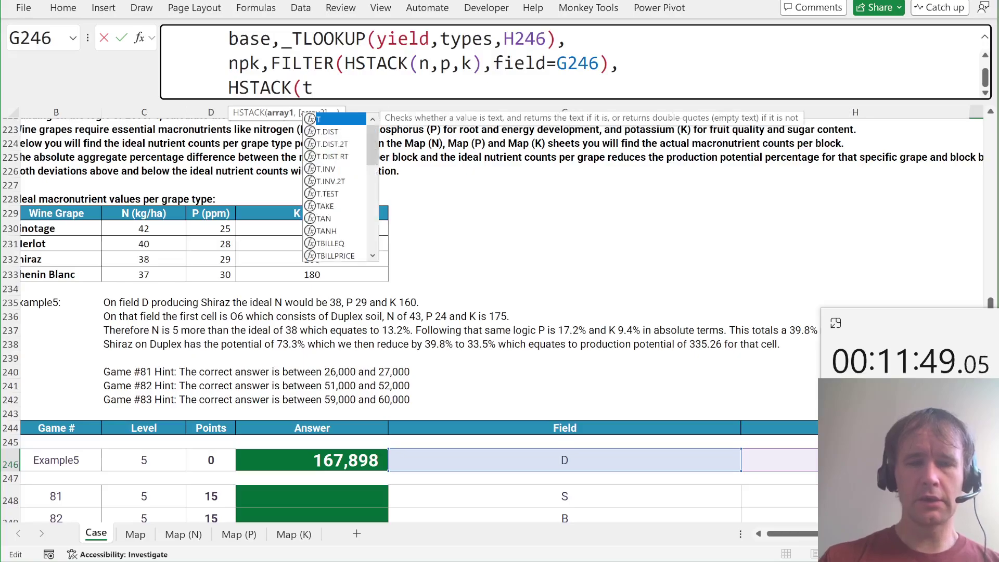
type("npk))")
key("Return")
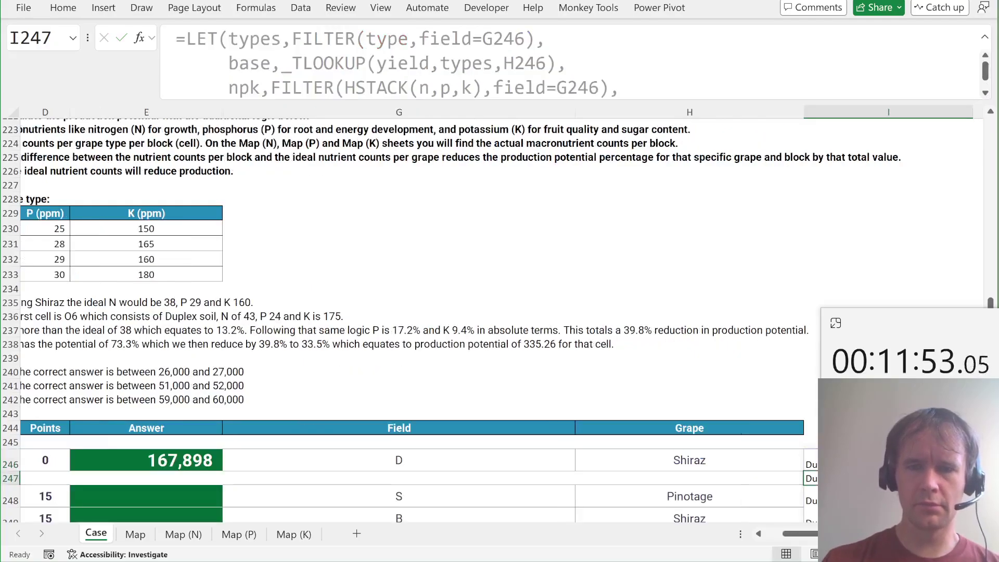
Step: Examine the Level 5 nutrient rules and Example5 calculation alongside the soil, yield and nutrient values in row 246
key("Up")
key("Right")
key("Right")
key("Right")
key("Right")
key("Left")
key("Left")
key("Left")
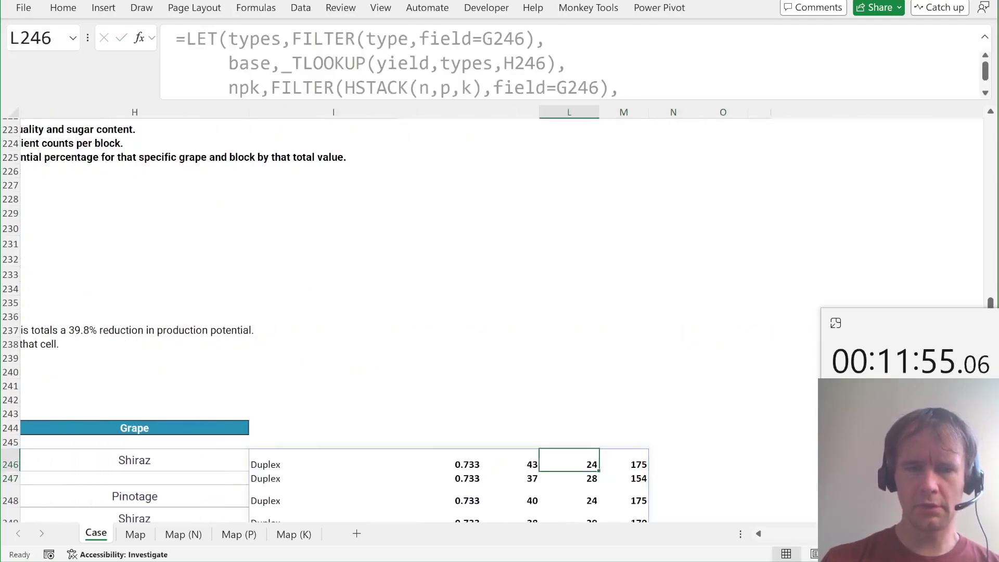
key("Home")
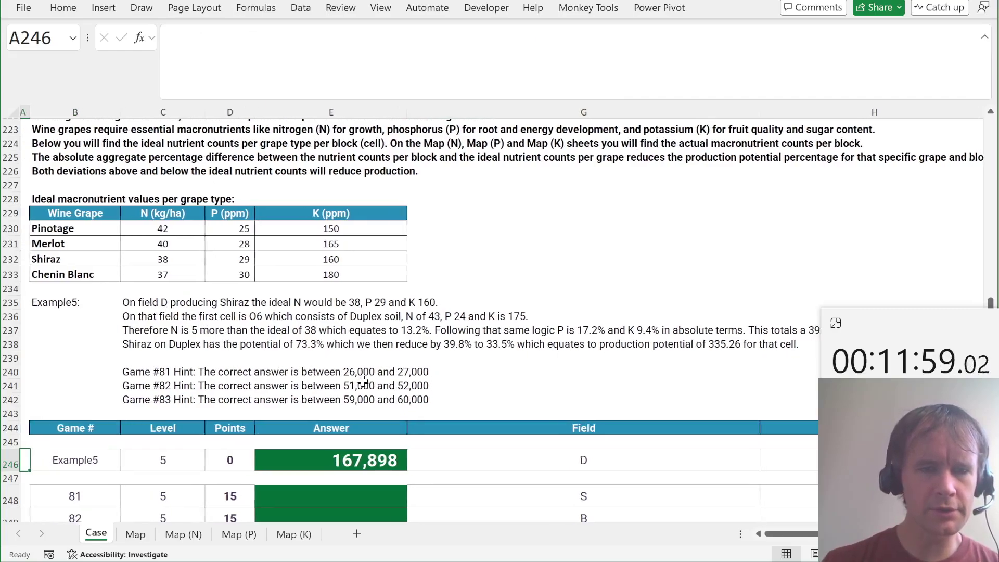
scroll(363, 381, "right", 1)
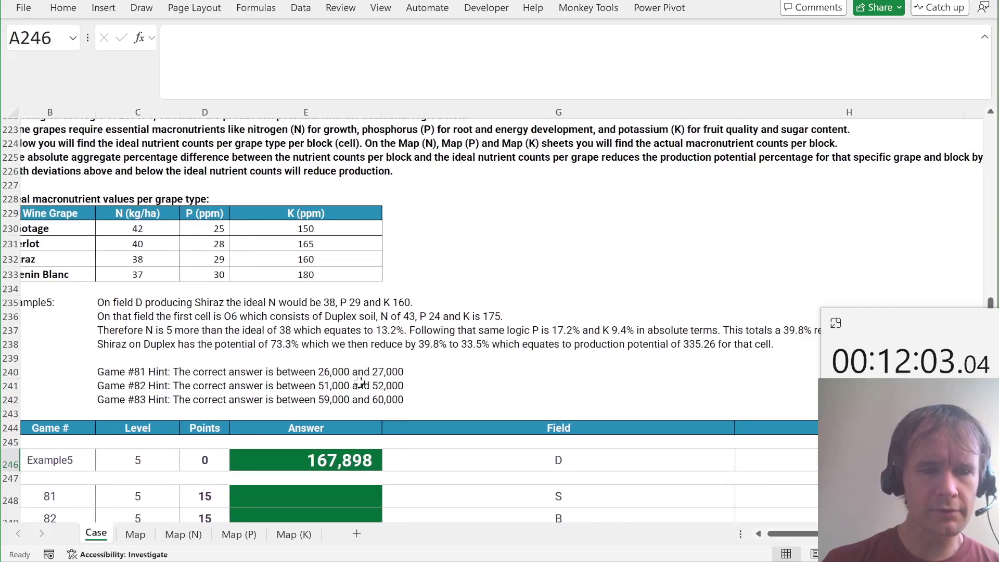
scroll(359, 383, "right", 4)
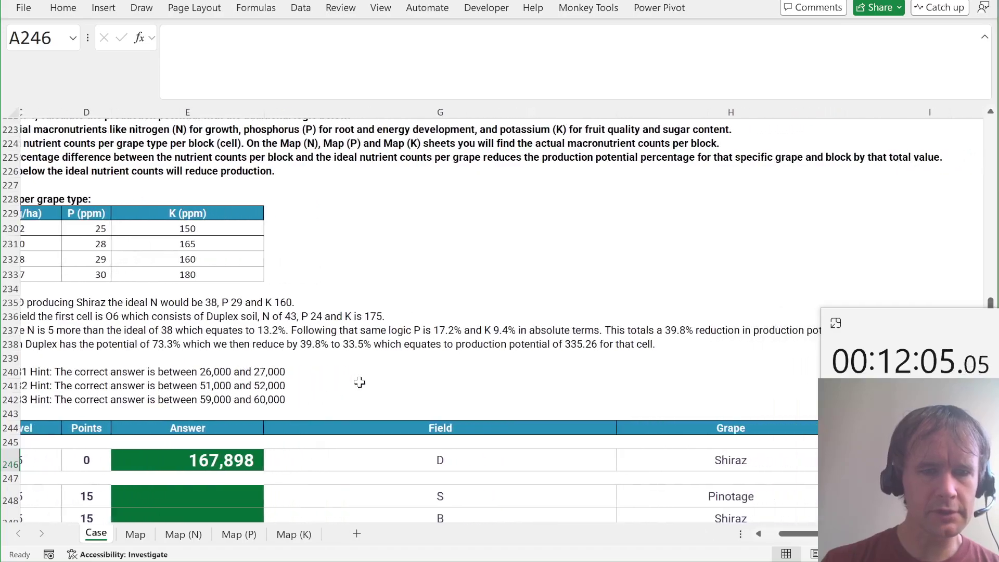
scroll(359, 383, "right", 3)
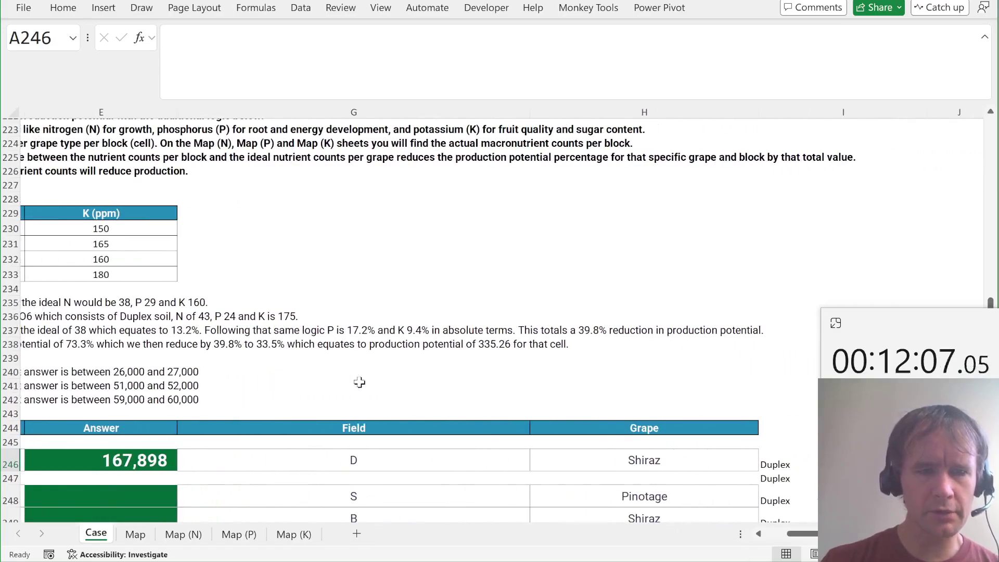
scroll(359, 382, "right", 6)
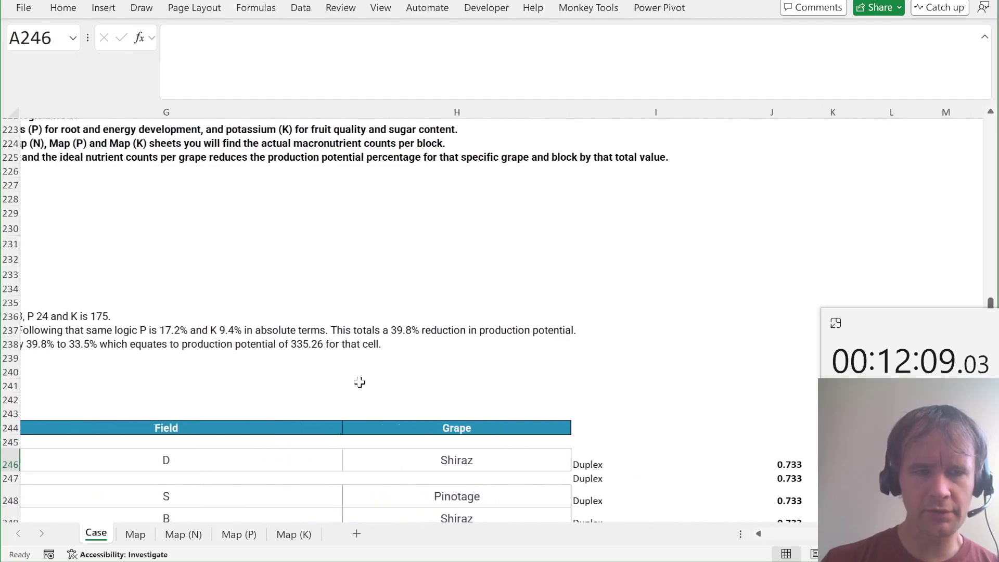
scroll(359, 383, "left", 4)
scroll(359, 383, "right", 12)
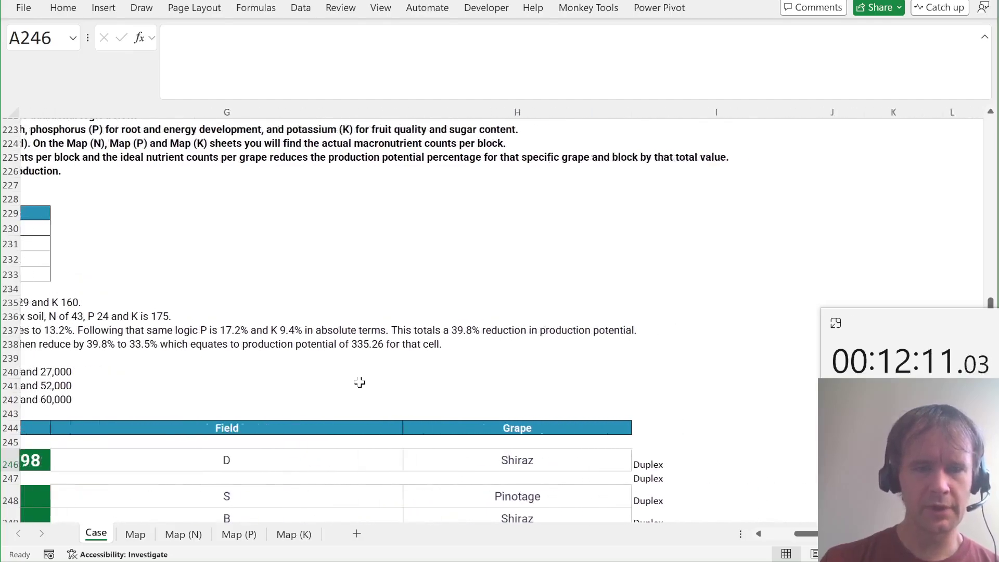
Step: Begin an ABS formula in N246 that divides the actual nutrient counts in K246:M246
left_click(597, 465)
key("Right")
key("Right")
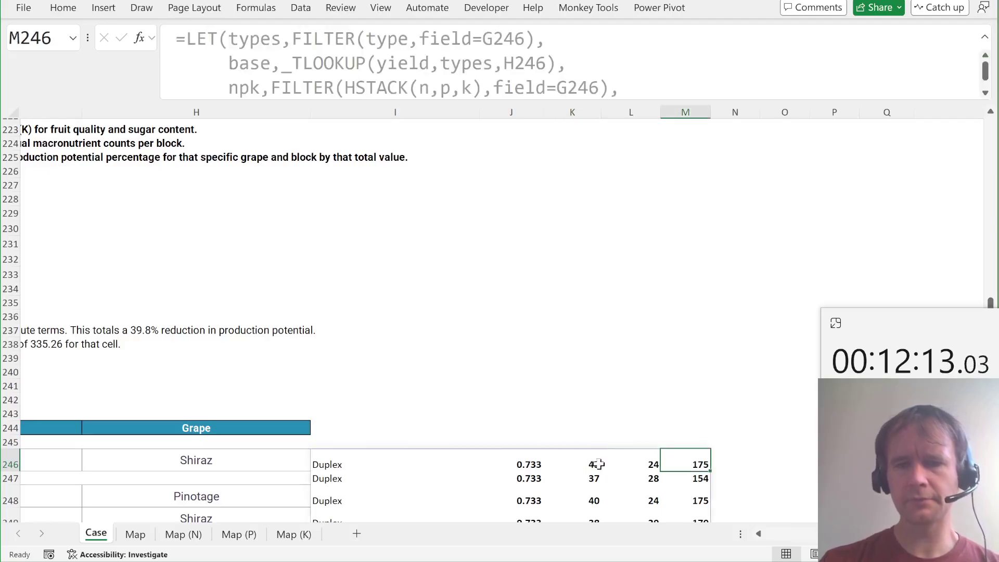
key("Right")
type("=")
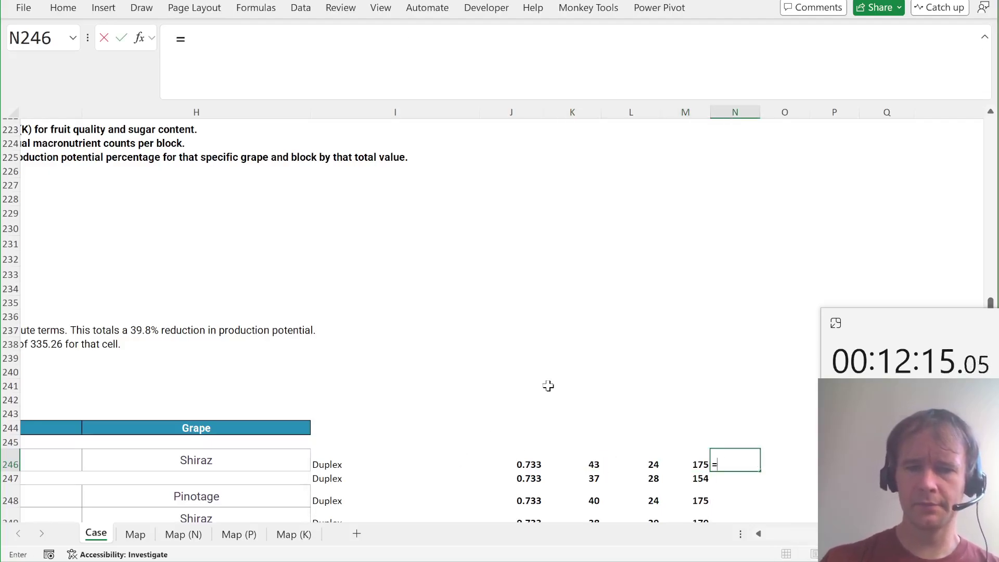
type("ab")
key("Tab")
key("Left")
key("Left")
key("Left")
key("shift+Right")
key("shift+Right")
type("/")
Step: Complete the N246 formula with Shiraz's ideal values C232:E232 as divisor, subtract 1 and close ABS
scroll(548, 386, "left", 10)
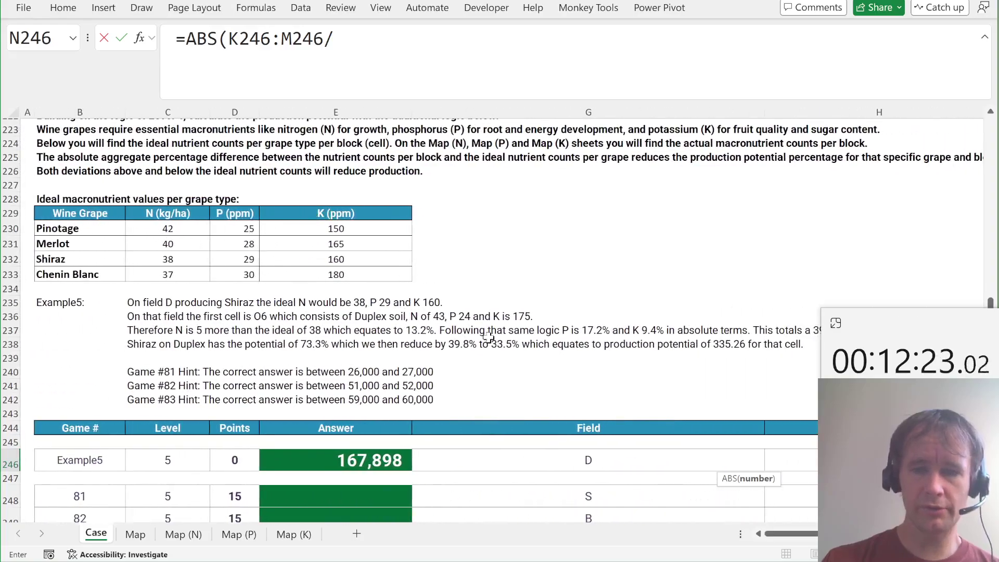
scroll(518, 270, "right", 6)
scroll(488, 276, "left", 6)
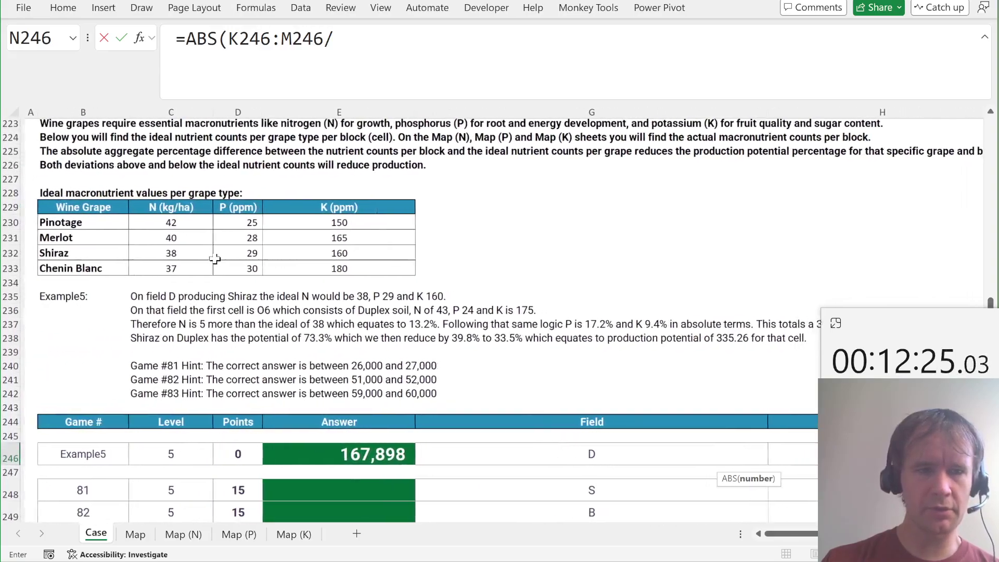
left_click_drag(336, 254, 179, 254)
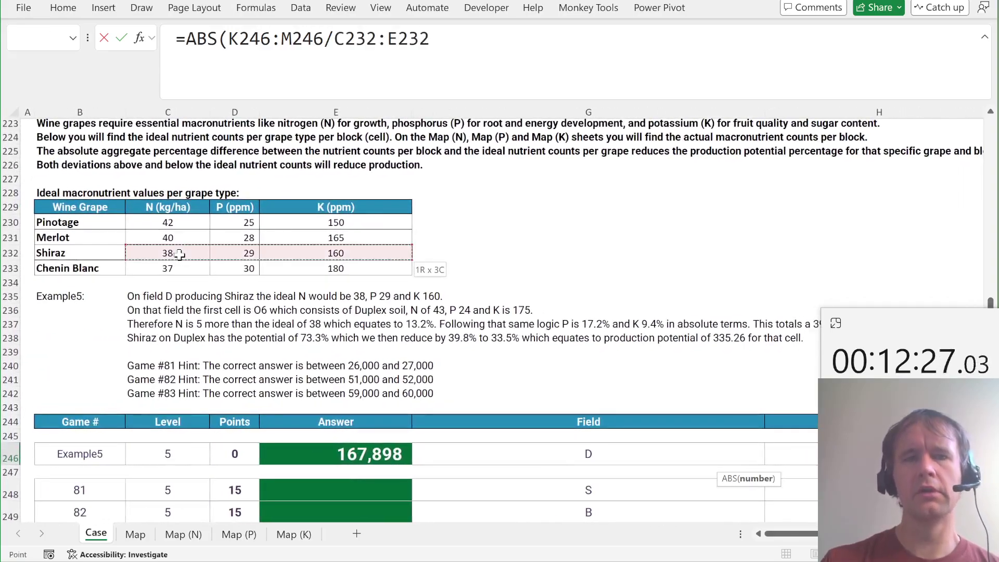
type("-1)")
key("Return")
Step: Format the spilled deviations starting in N246 as percentages with one decimal and compare them with Example5
key("Up")
key("ctrl+shift+Right")
key("ctrl+shift+1")
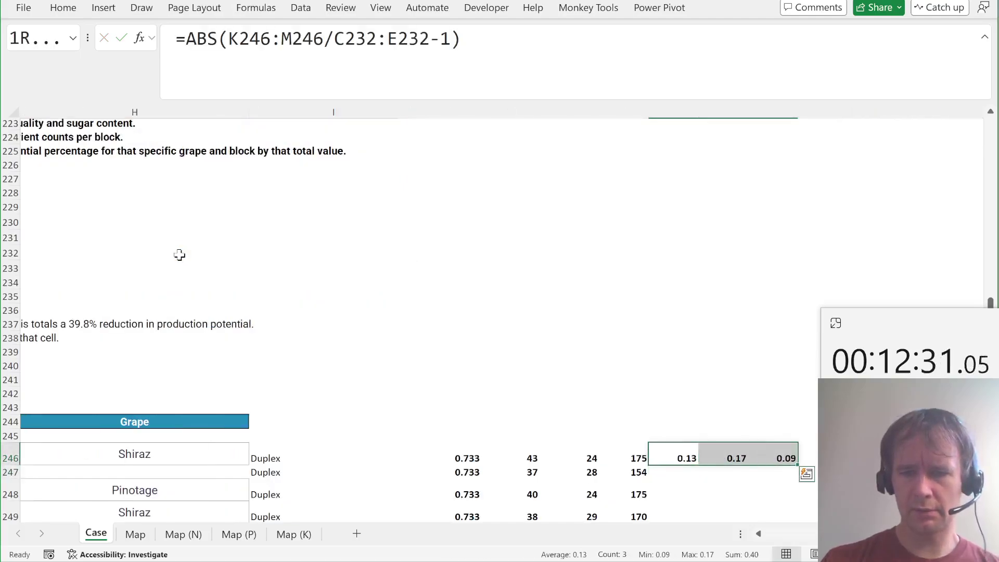
key("ctrl+shift+5")
key("alt+h")
key("0")
scroll(278, 355, "left", 1)
scroll(278, 354, "left", 4)
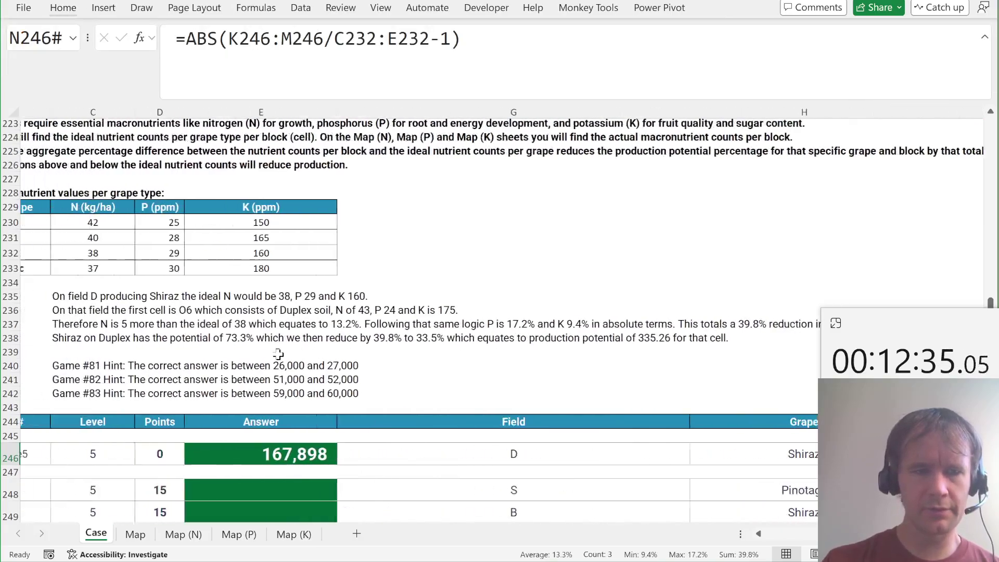
scroll(279, 354, "right", 1)
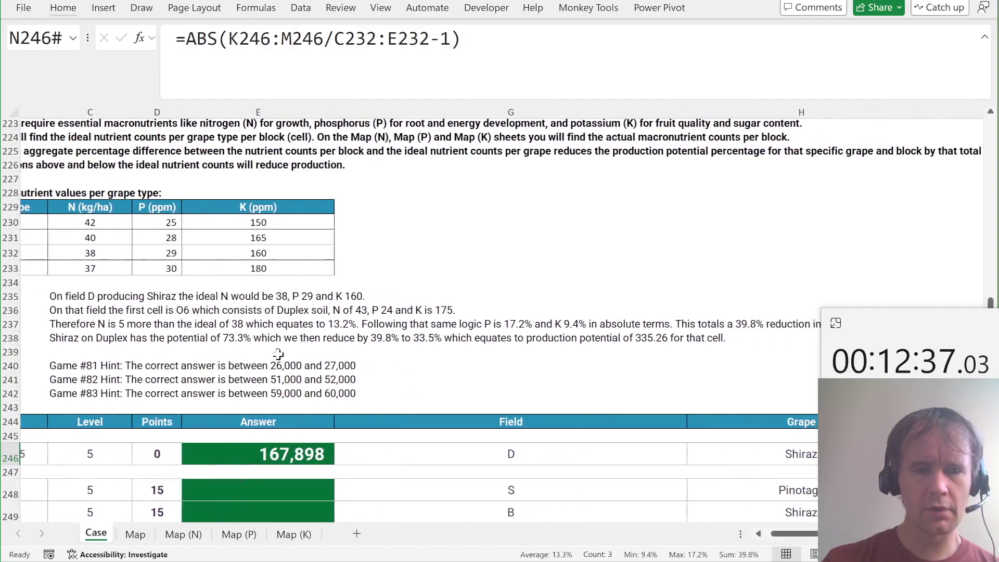
scroll(278, 354, "right", 5)
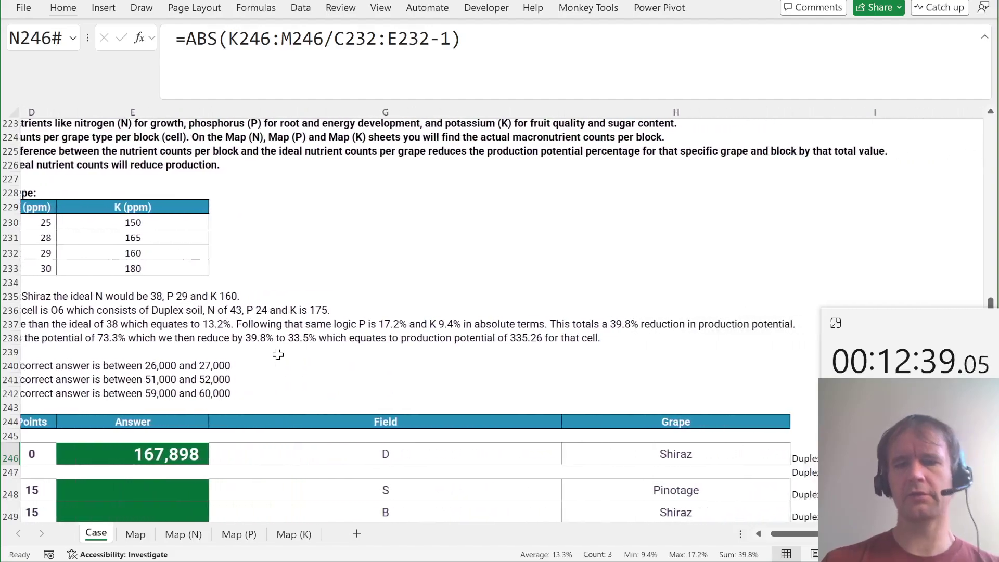
Step: Enlarge the formula bar for I246 and add a new LET variable npkHit on its own line after npk
key("Left")
key("Left")
key("Left")
key("Left")
key("Left")
key("Left")
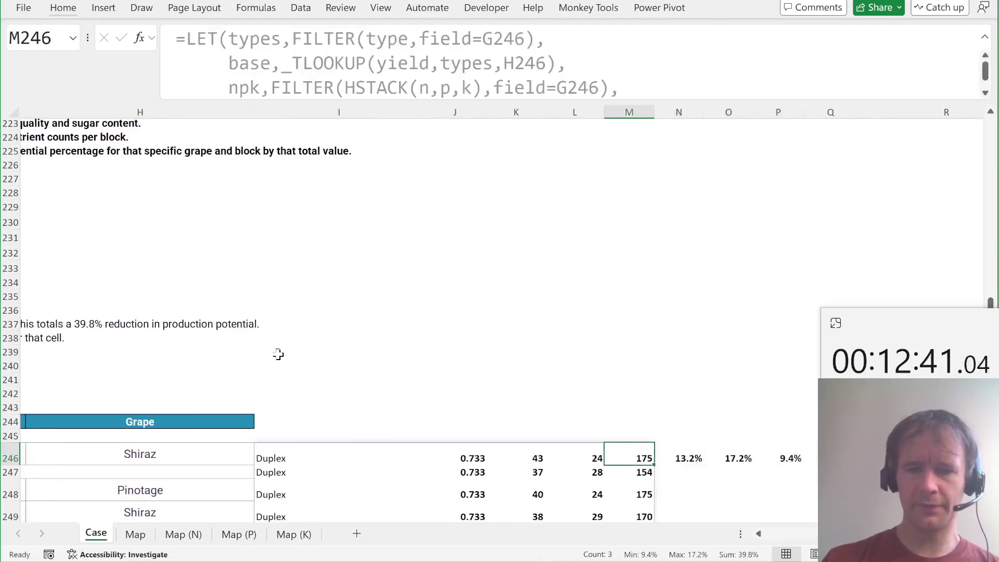
key("Right")
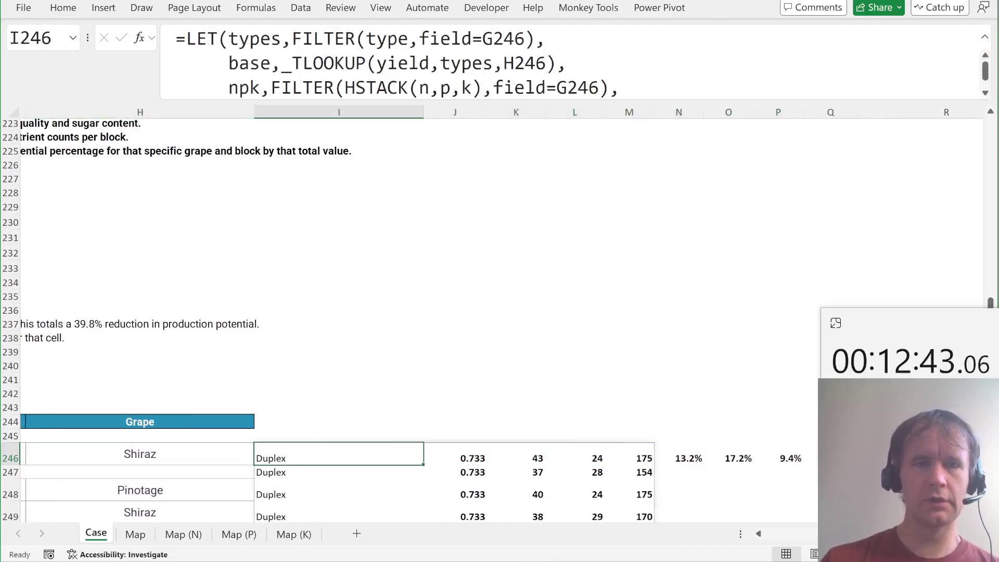
left_click_drag(284, 102, 285, 150)
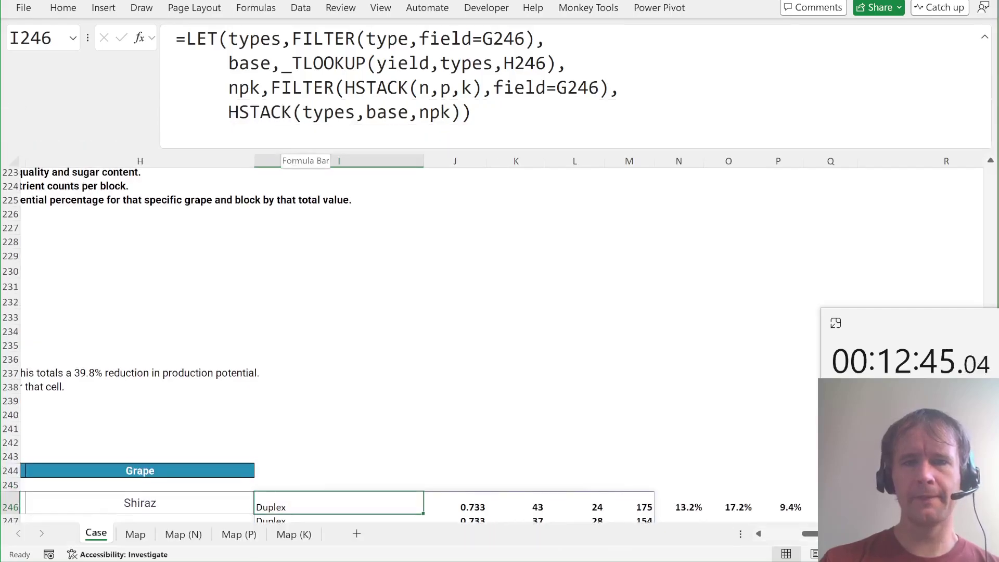
left_click(623, 89)
key("alt+Return")
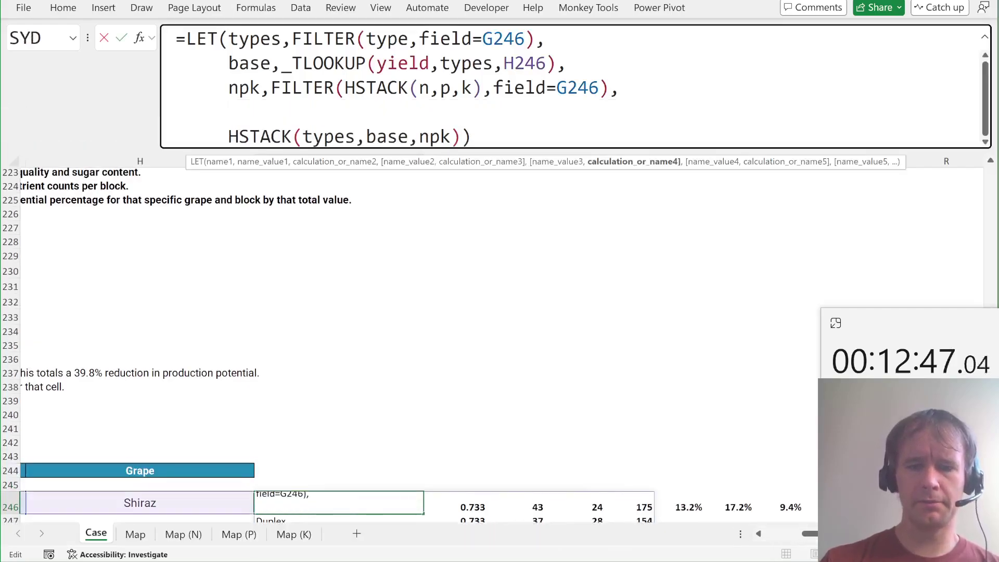
type("npk")
key("BackSpace")
type("Hit,")
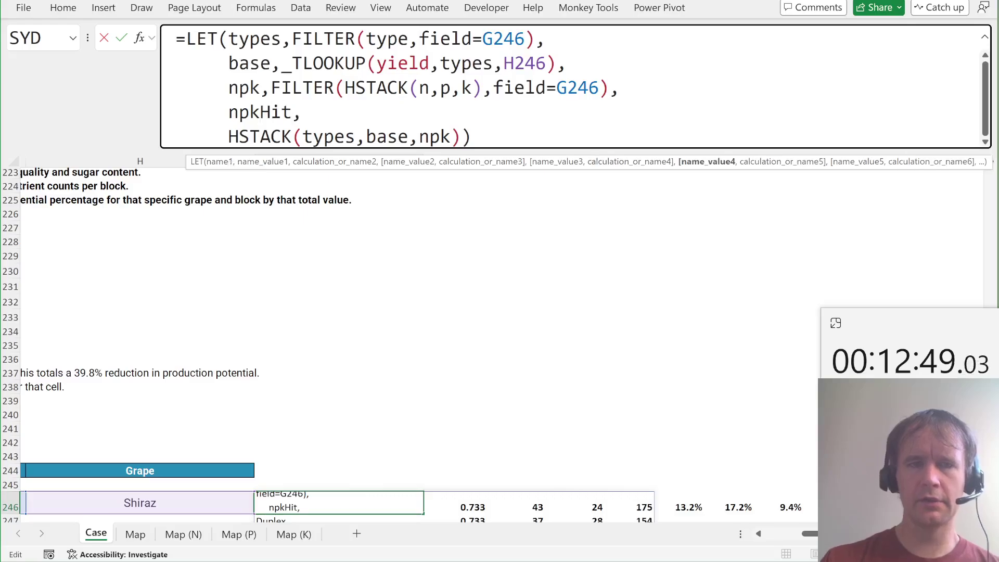
Step: Begin npkHit's definition as a BYROW over ABS of npk divided by an XLOOKUP
type("byr")
key("Tab")
type("ab")
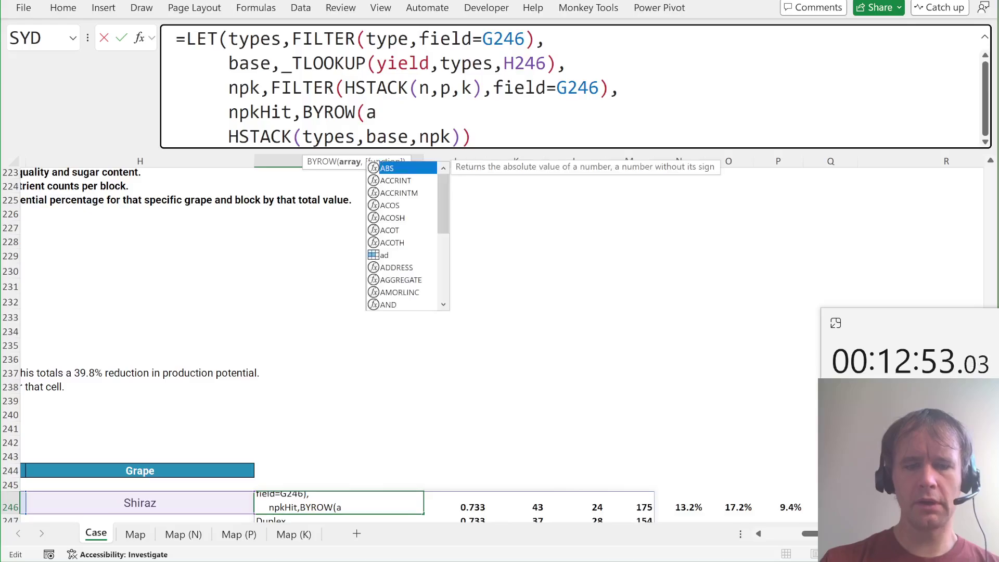
key("Tab")
type("npk/xl")
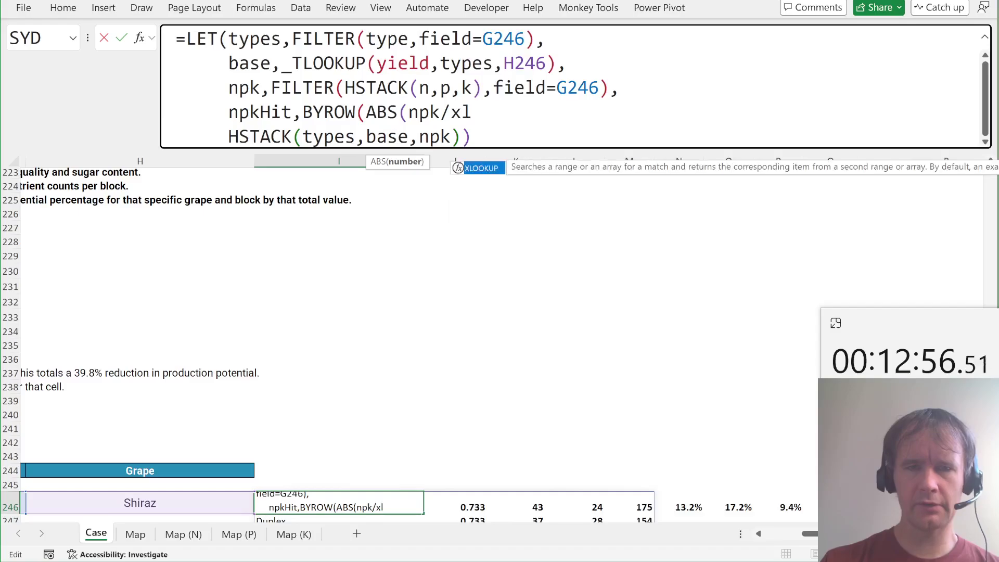
key("Tab")
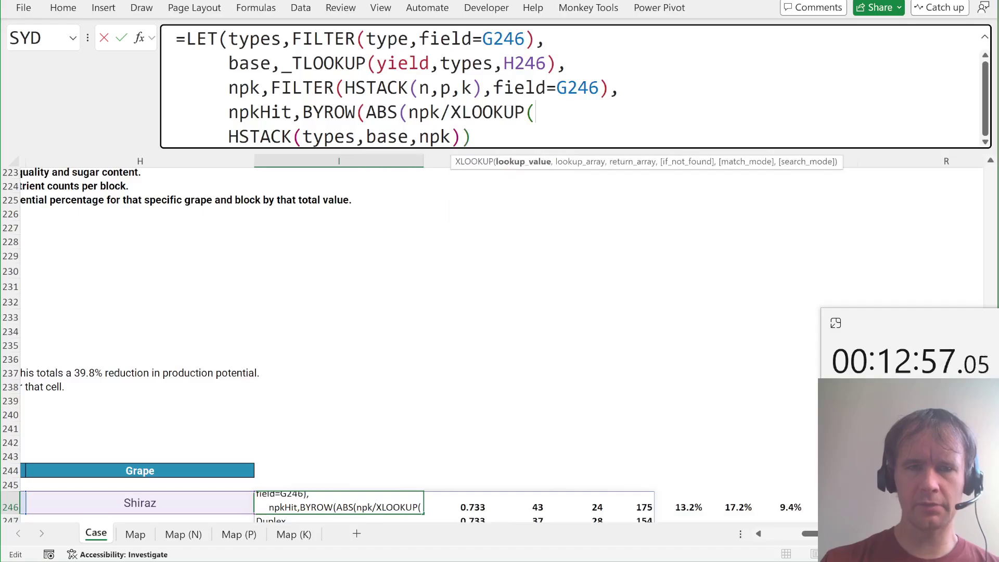
Step: Set the XLOOKUP to find the grape in H246 within the absolute range $B$230:$B$233
left_click(177, 503)
type(",")
scroll(179, 504, "left", 10)
scroll(58, 193, "down", 2)
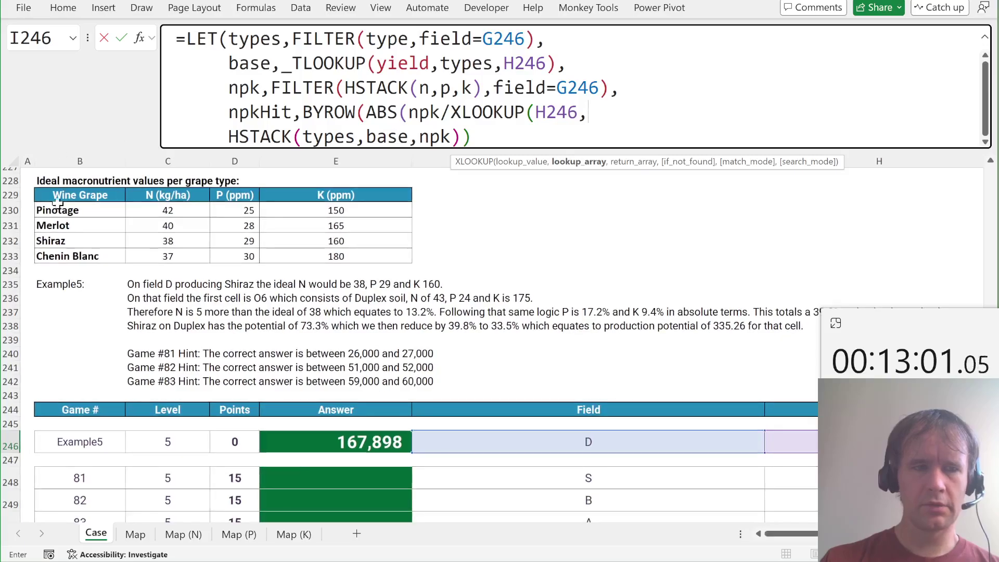
left_click_drag(70, 210, 70, 256)
key("F4")
type(",")
Step: Use $C$230:$E$233 as the XLOOKUP return array, close ABS, and finish BYROW with SUM as its function
left_click(78, 215)
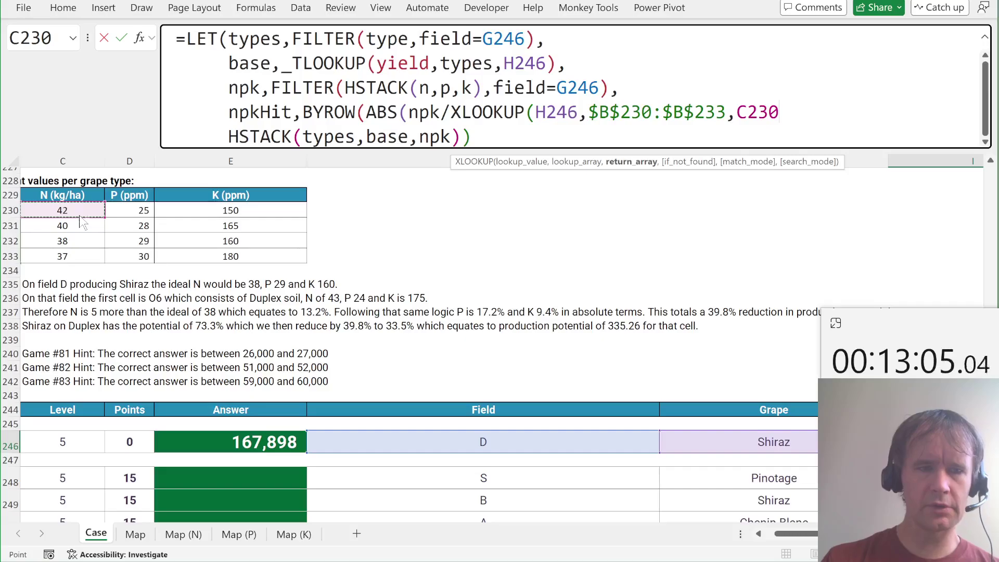
key("ctrl+shift+Right")
key("ctrl+shift+Down")
key("F4")
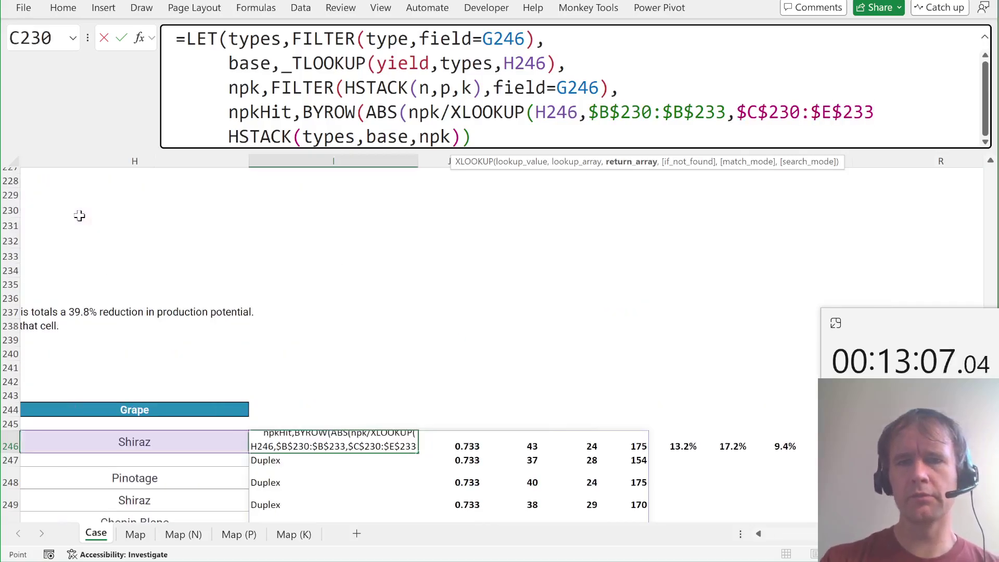
type(")")
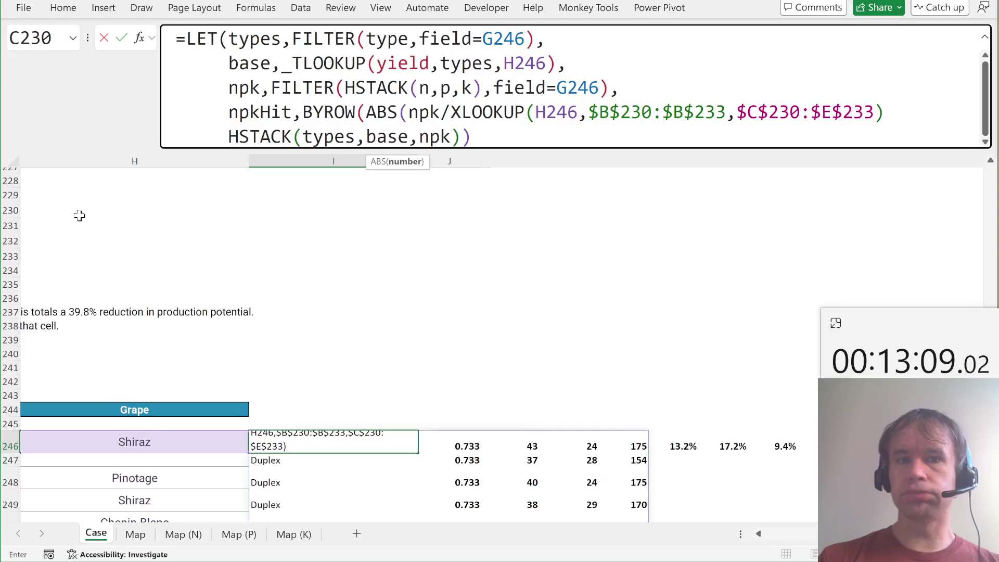
type("),")
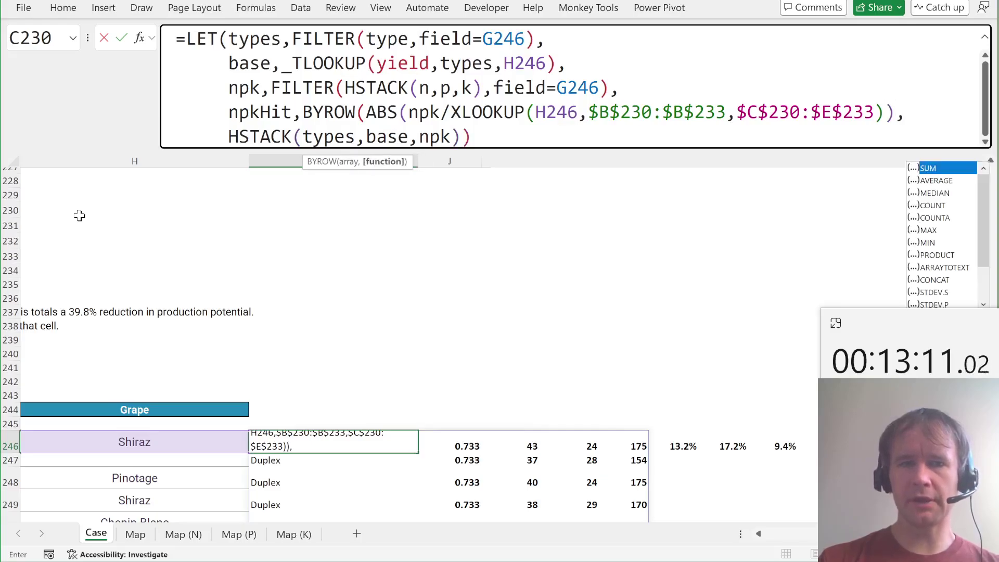
type("sum),")
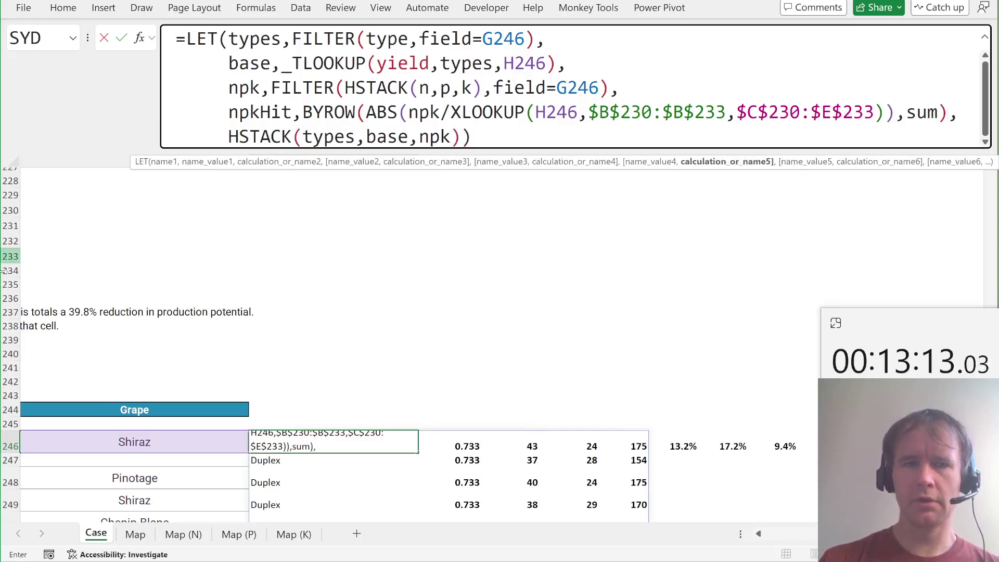
Step: Append npkHit as the fourth array in the final HSTACK and commit the I246 formula
left_click(451, 136)
type(",npk")
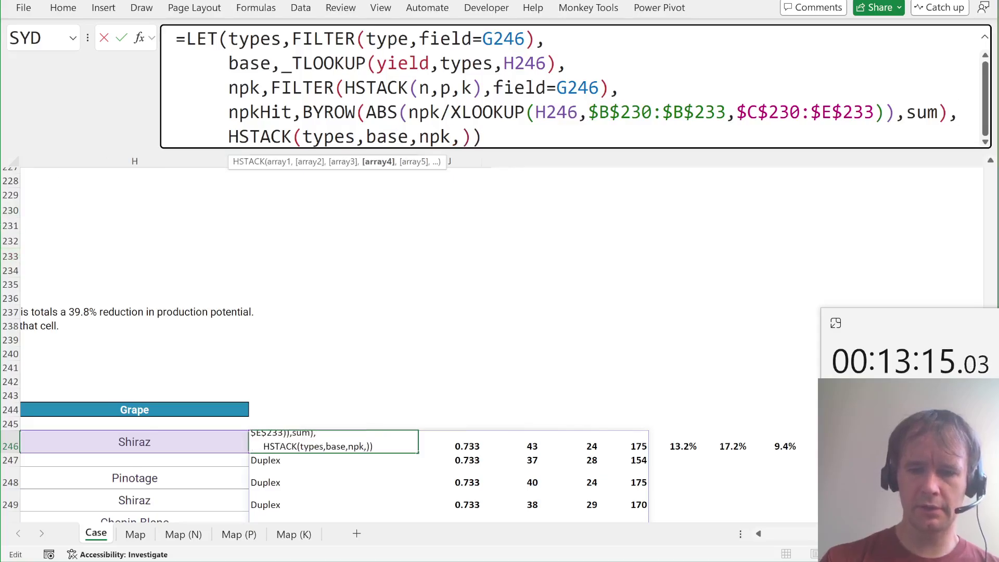
key("Down")
key("Tab")
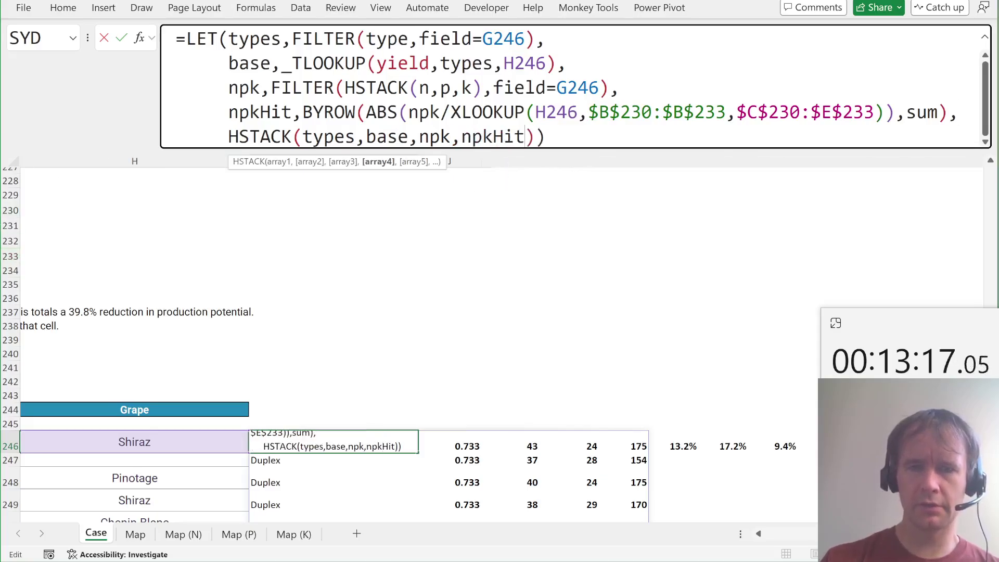
key("Return")
Step: Move the ABS check formula from N246 to O246 to clear the spill range
key("Up")
key("Right")
key("Right")
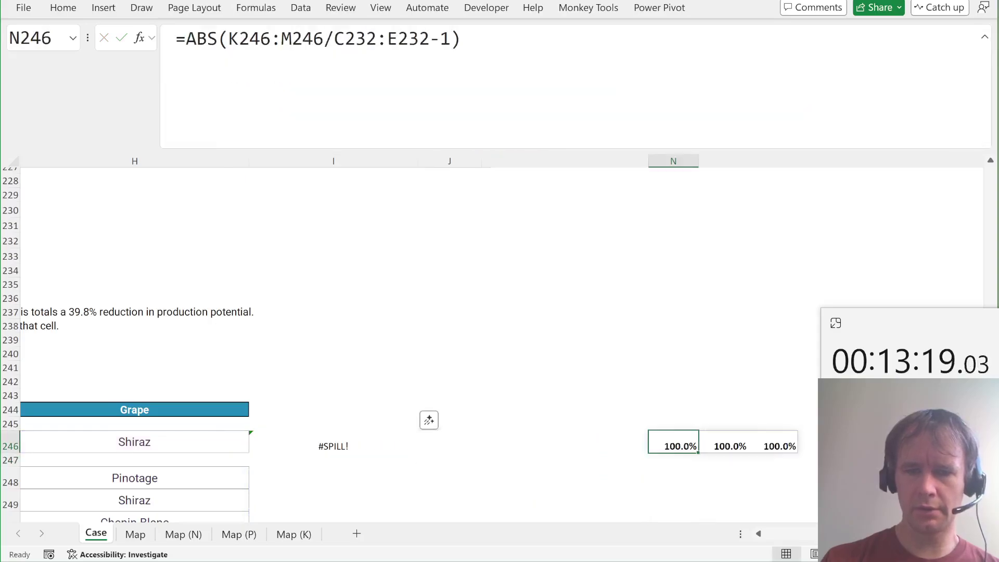
key("ctrl+x")
key("Right")
key("ctrl+v")
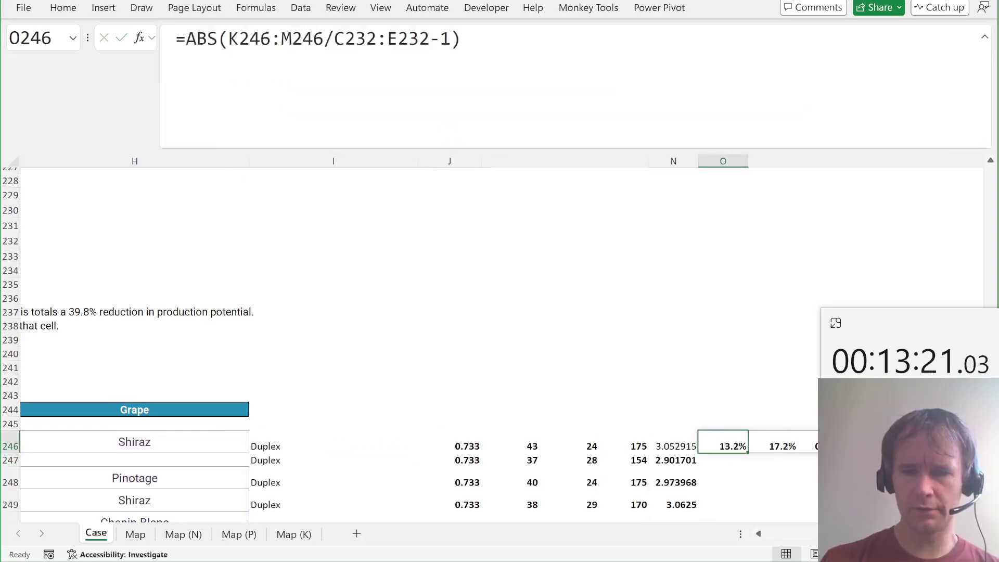
Step: Apply the percentage format of O246 to N246, the first summed NPK deviation, by pasting formats only
key("Left")
key("Left")
key("Right")
key("Right")
key("ctrl+c")
key("Left")
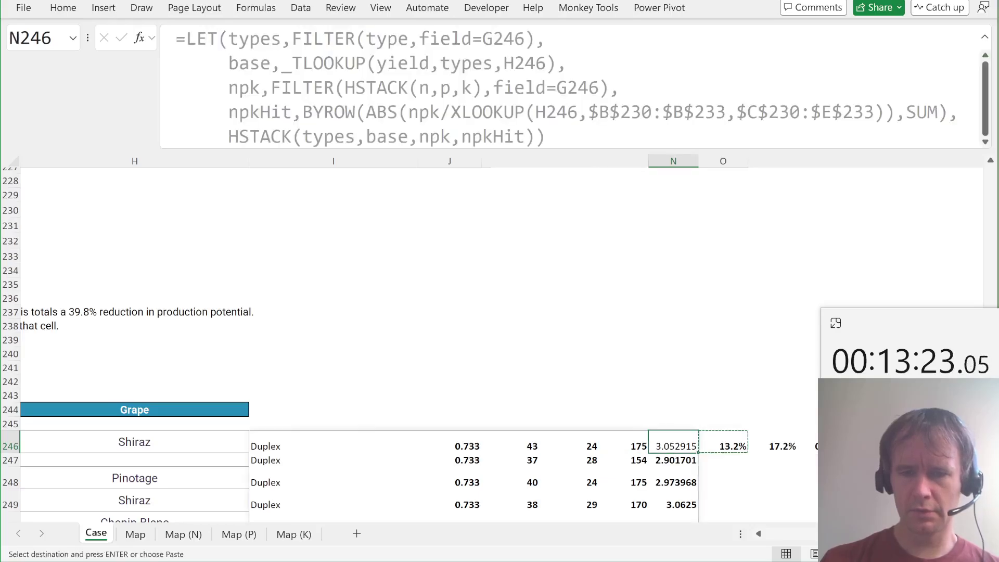
key("ctrl+v")
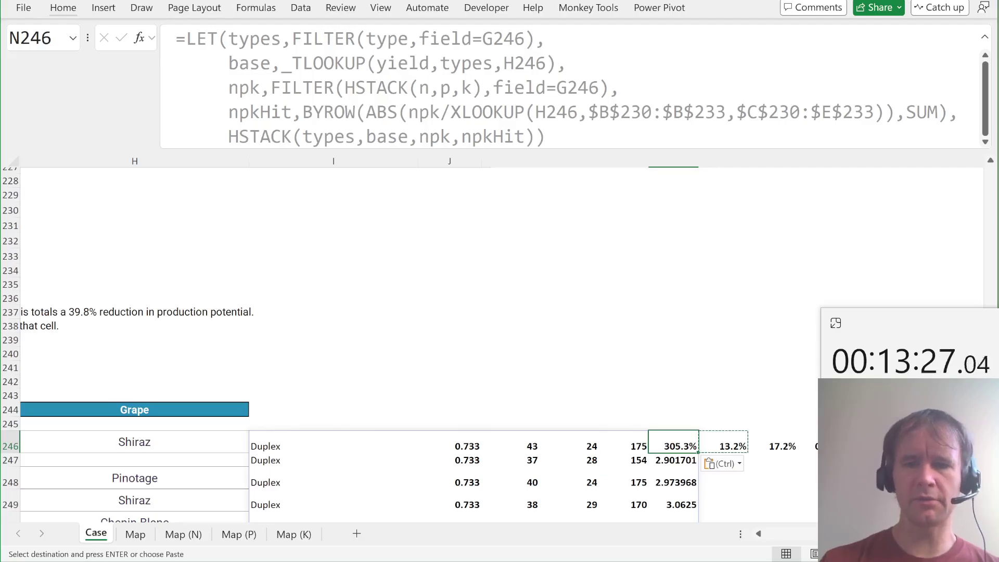
Step: Subtract 1 from the npk/XLOOKUP ratio inside the ABS of the I246 formula and commit it
key("Left")
key("Left")
key("Left")
key("Left")
key("Left")
key("Left")
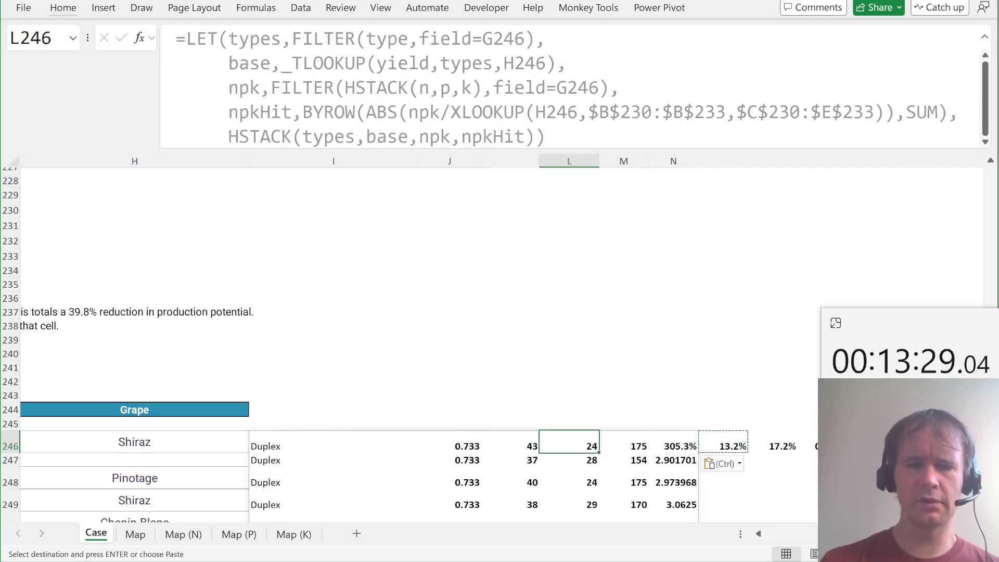
key("Right")
key("F2")
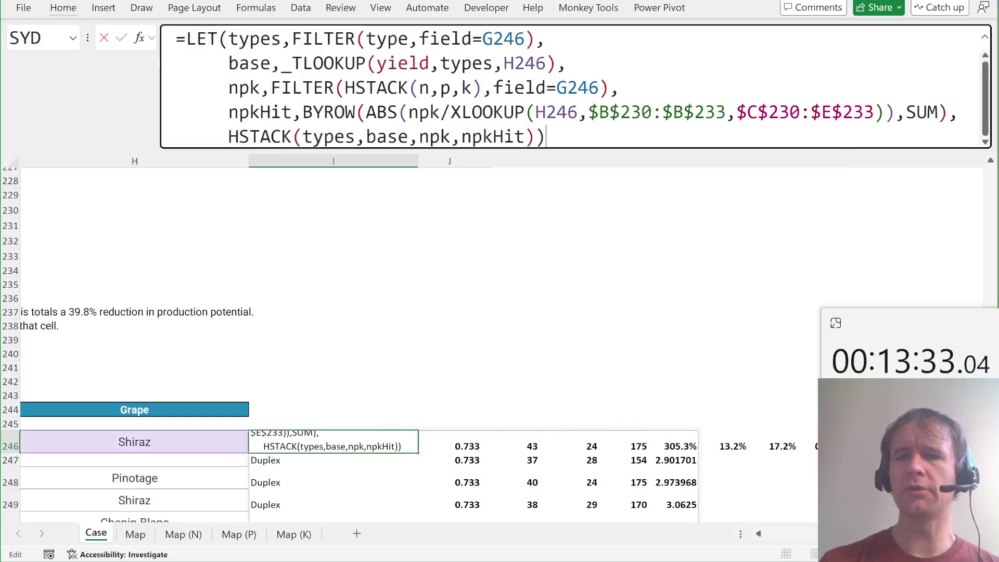
left_click(885, 112)
type("-1")
key("Return")
key("Up")
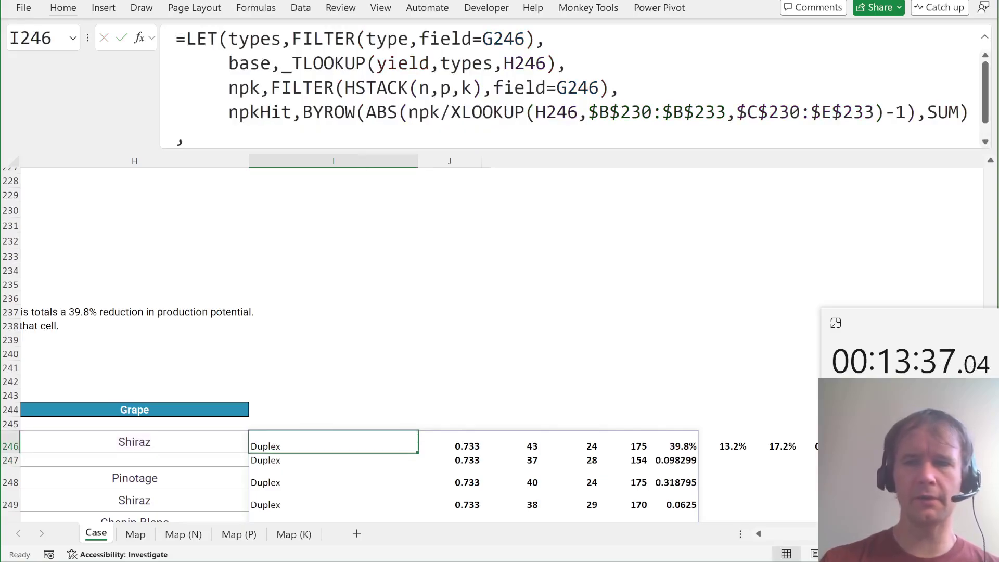
Step: Replace the final HSTACK in the I246 LET formula with a SUM beginning with 1000*
key("F2")
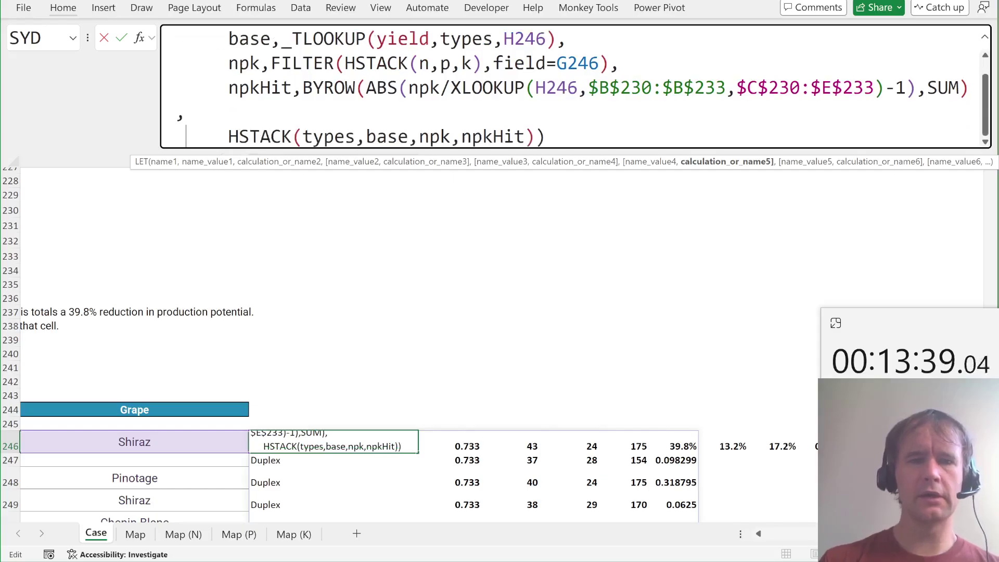
key("shift+Home")
key("BackSpace")
type("su")
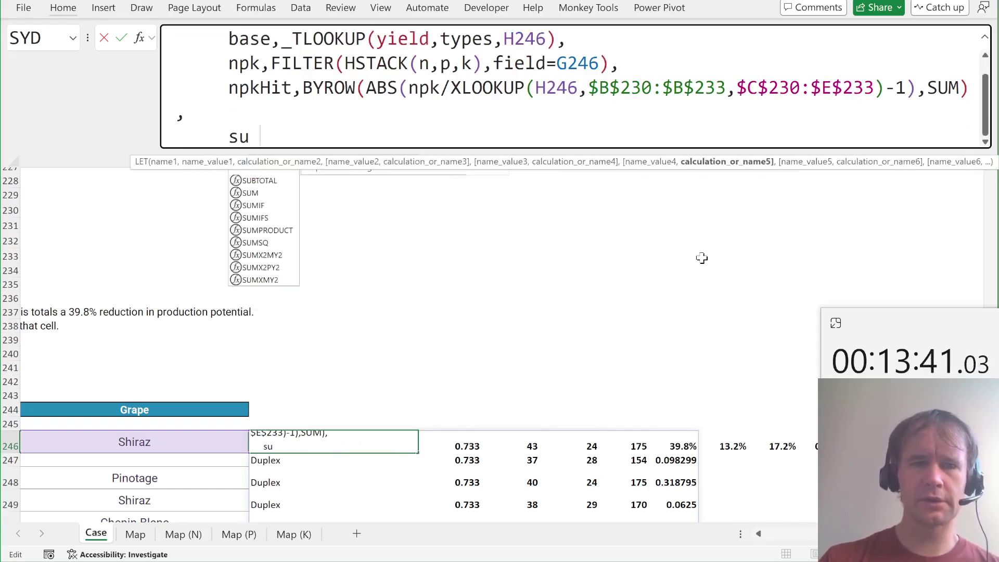
key("Tab")
type("10")
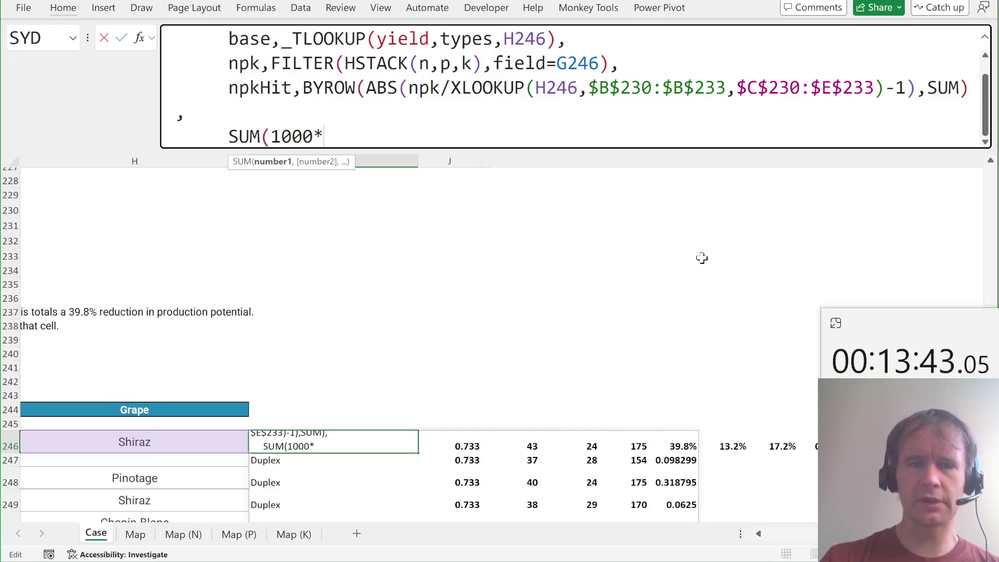
type("00*base*np")
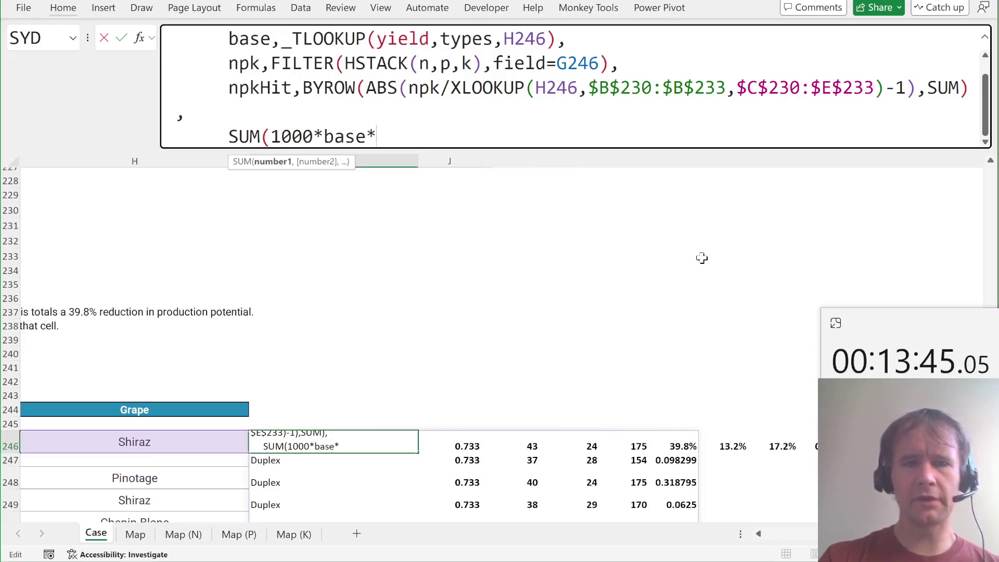
key("BackSpace")
key("BackSpace")
key("BackSpace")
key("BackSpace")
key("BackSpace")
key("BackSpace")
key("BackSpace")
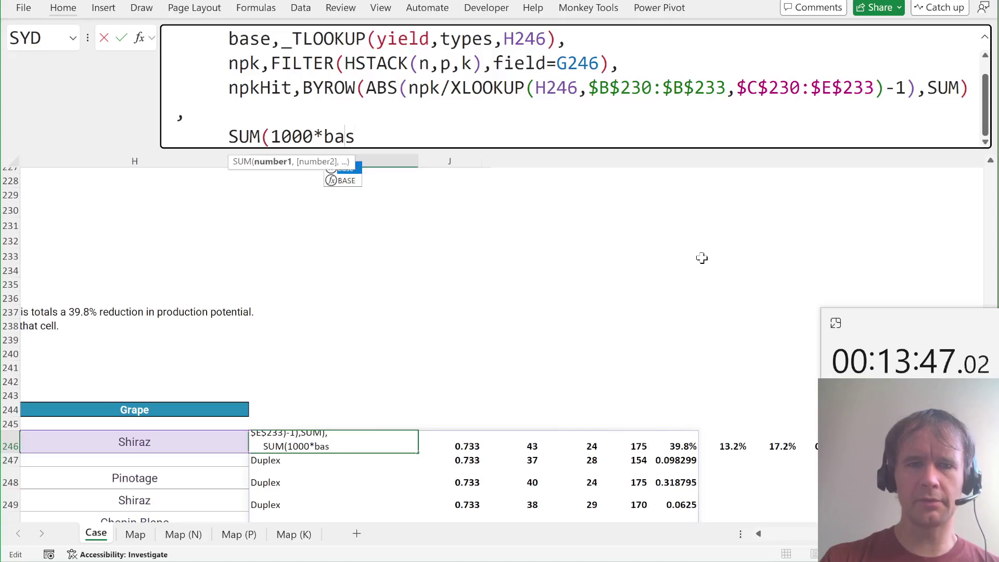
Step: Complete the final calculation in I246 as SUM(1000*(base-npkHit)), close the LET and commit the formula
type("(base-")
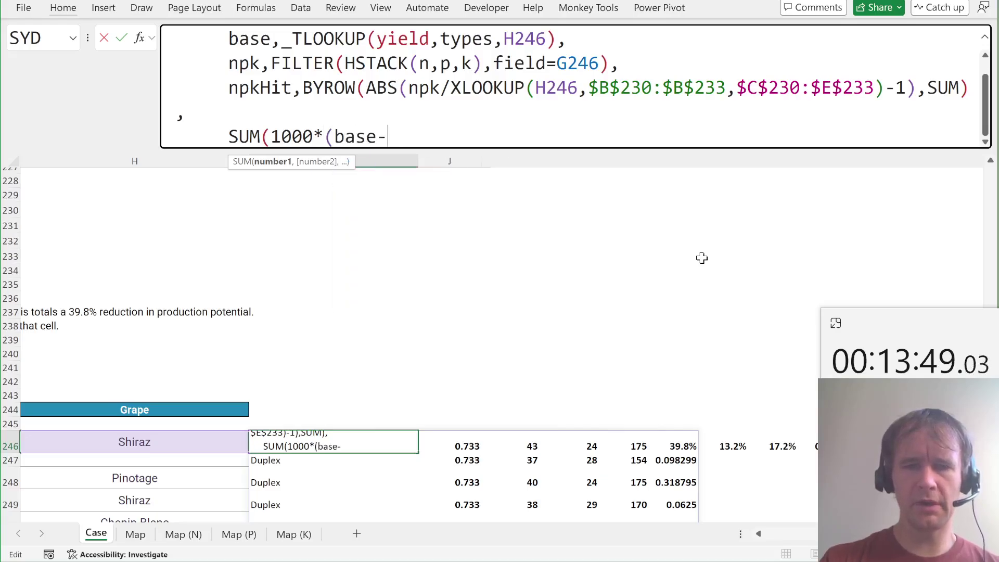
type("npk")
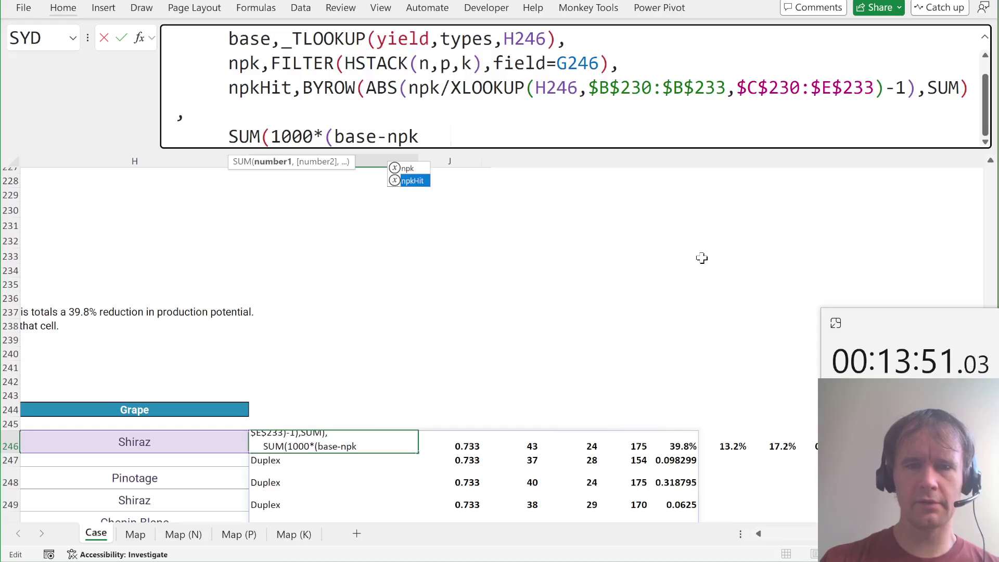
type("Hit)))")
key("Return")
key("Up")
key("Home")
key("Right")
key("ctrl+Right")
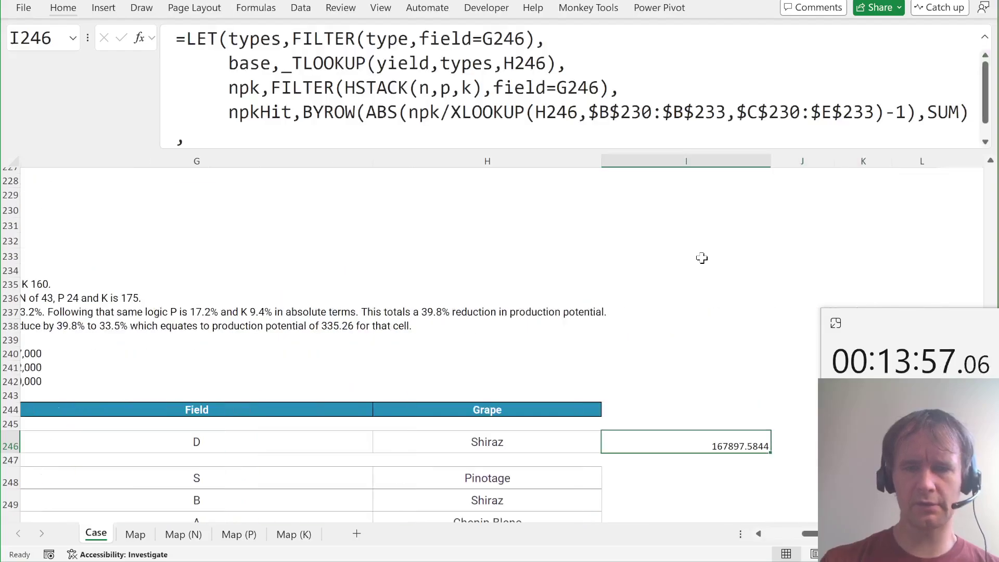
Step: Check the Level 5 instructions for a rounding rule by searching the sheet for "round" from B220, and close the search
scroll(257, 266, "left", 8)
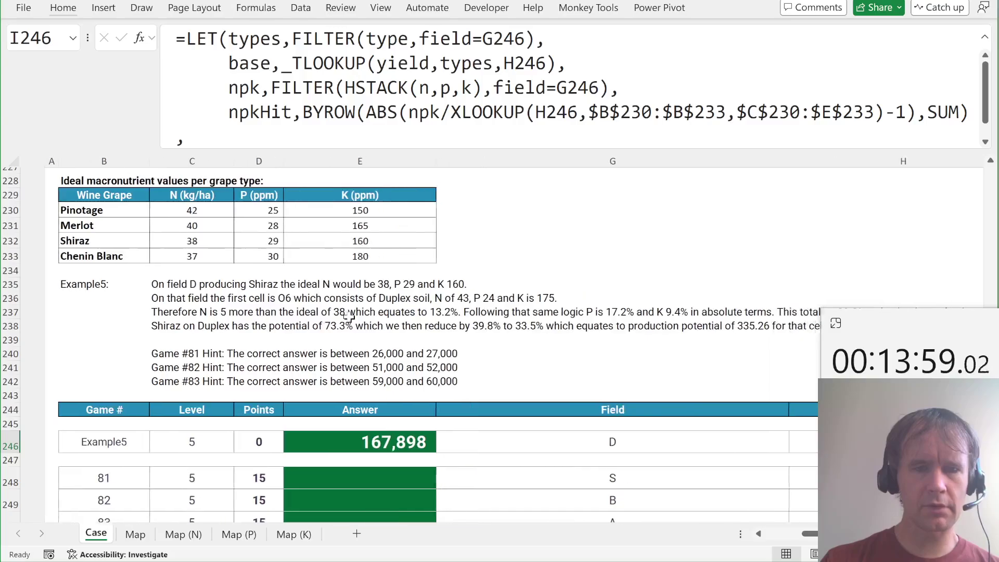
scroll(337, 307, "up", 2)
scroll(337, 307, "up", 1)
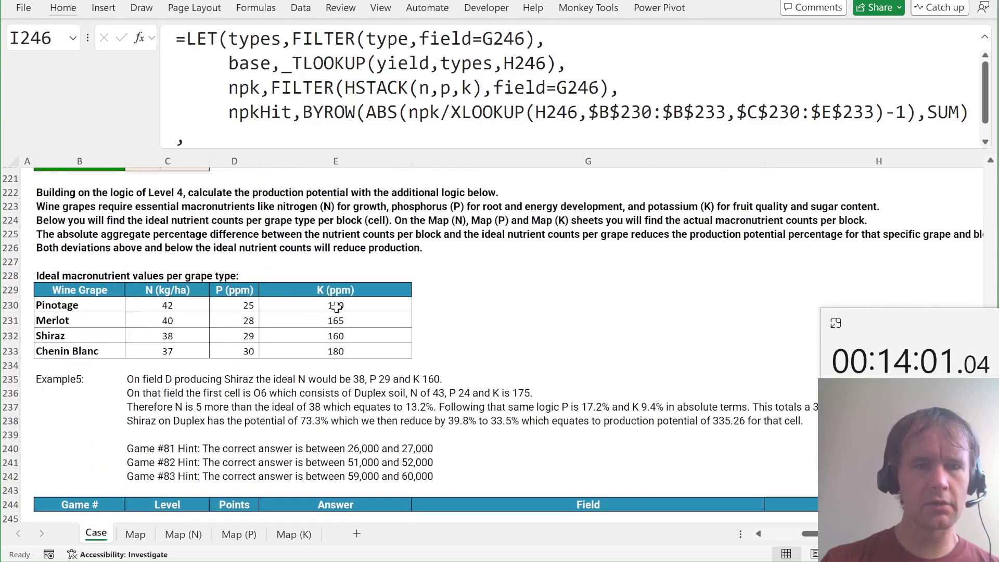
scroll(336, 306, "up", 1)
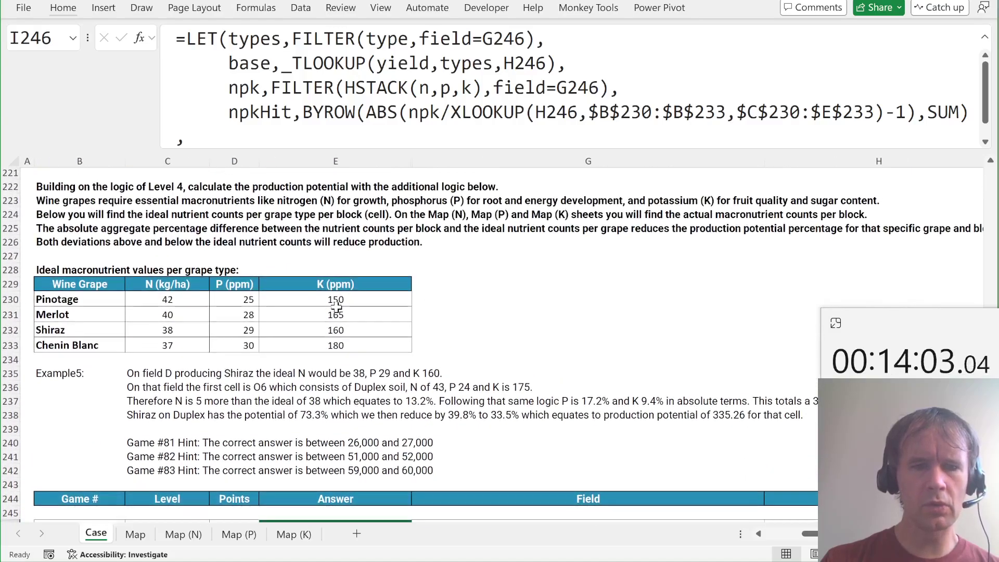
left_click(55, 178)
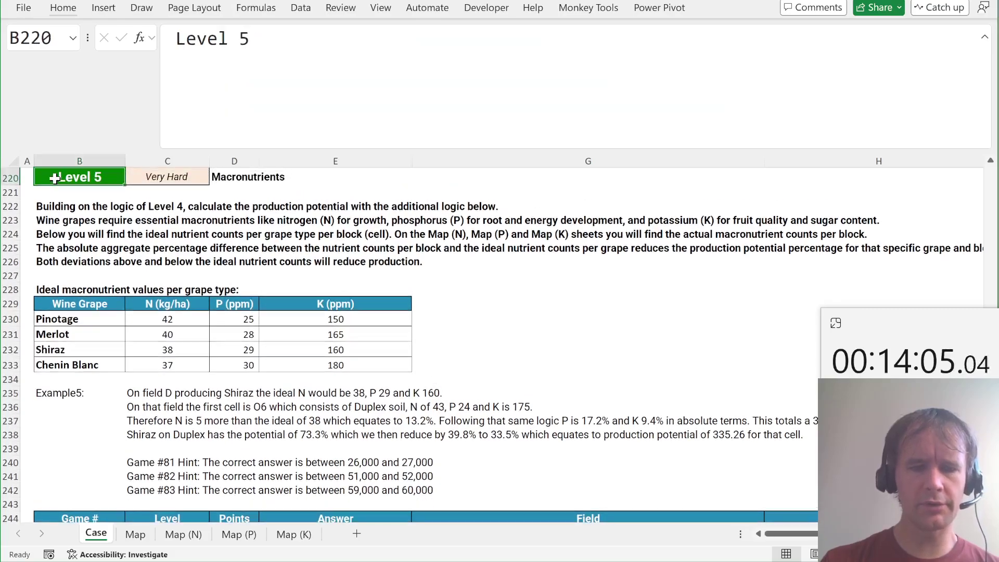
key("ctrl+f")
key("Return")
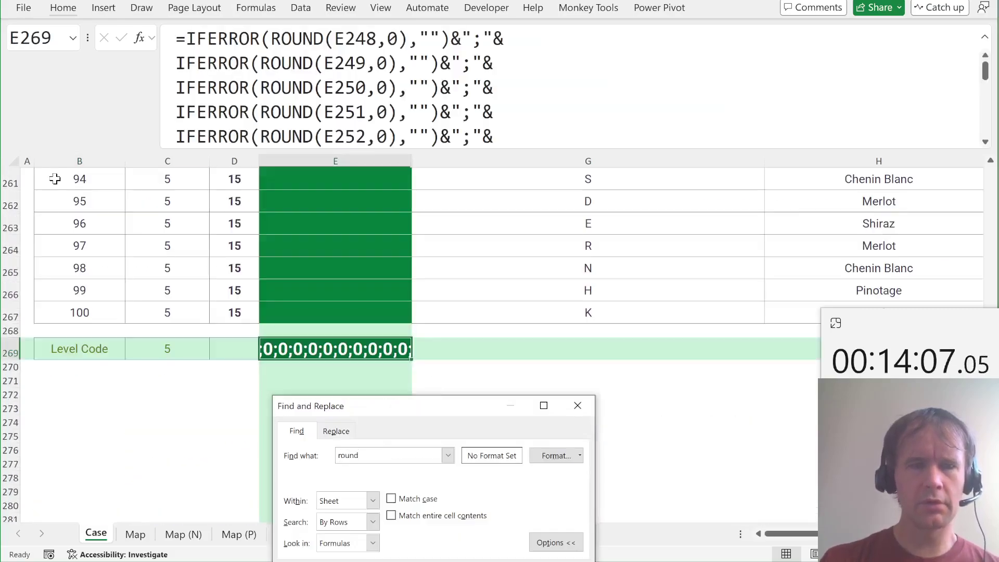
left_click(366, 112)
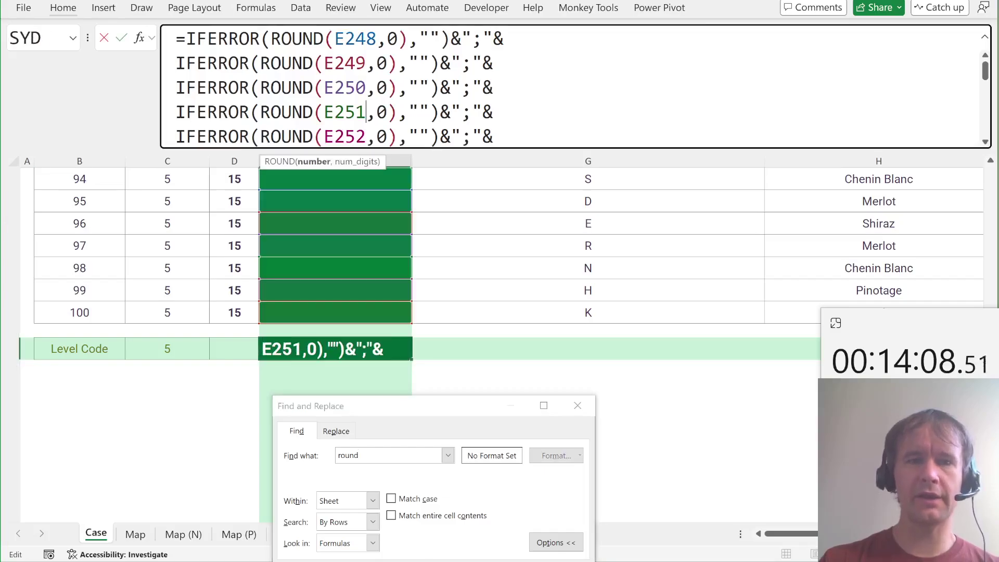
key("Escape")
scroll(428, 298, "up", 2)
scroll(429, 297, "up", 6)
left_click(428, 298)
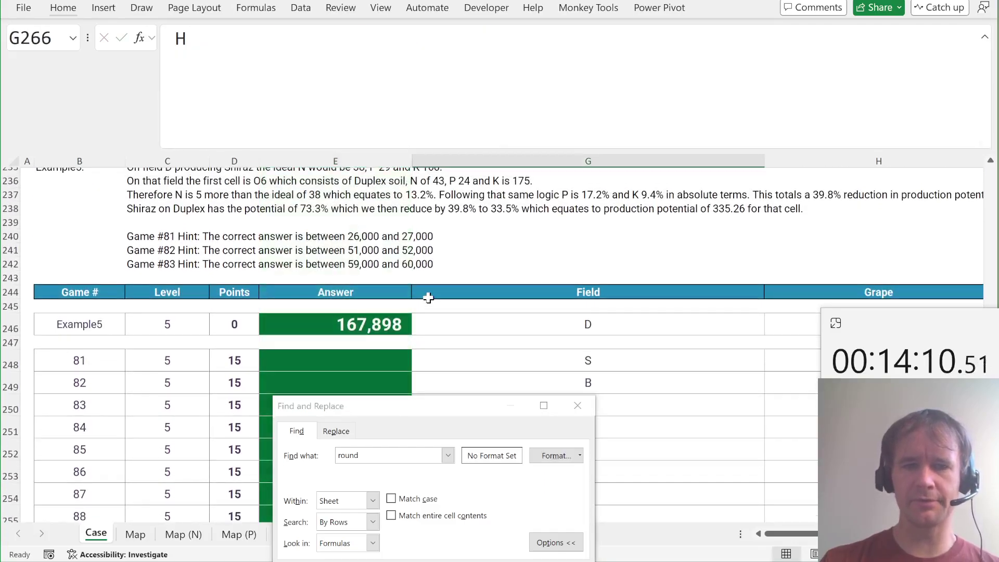
left_click(576, 405)
Step: Move the finished LET formula from I246 into the Example5 answer cell E246
scroll(647, 357, "right", 5)
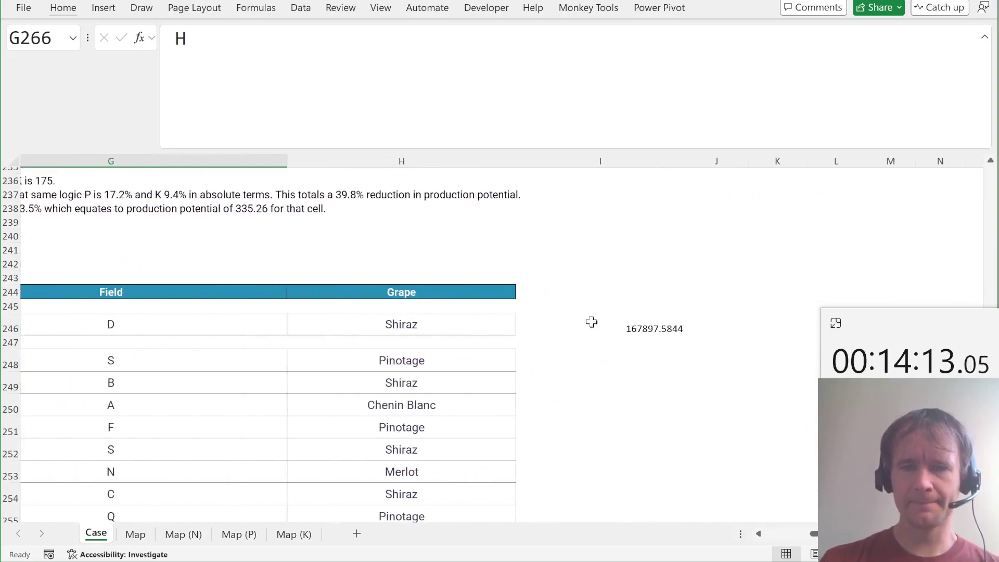
left_click(630, 339)
key("Up")
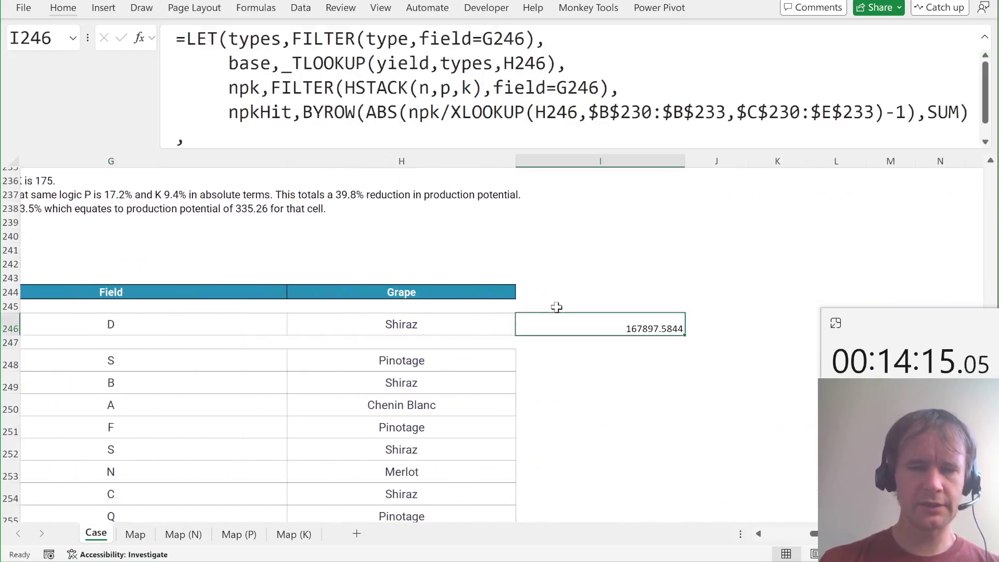
key("ctrl+c")
key("ctrl+Left")
key("Right")
key("Right")
key("Right")
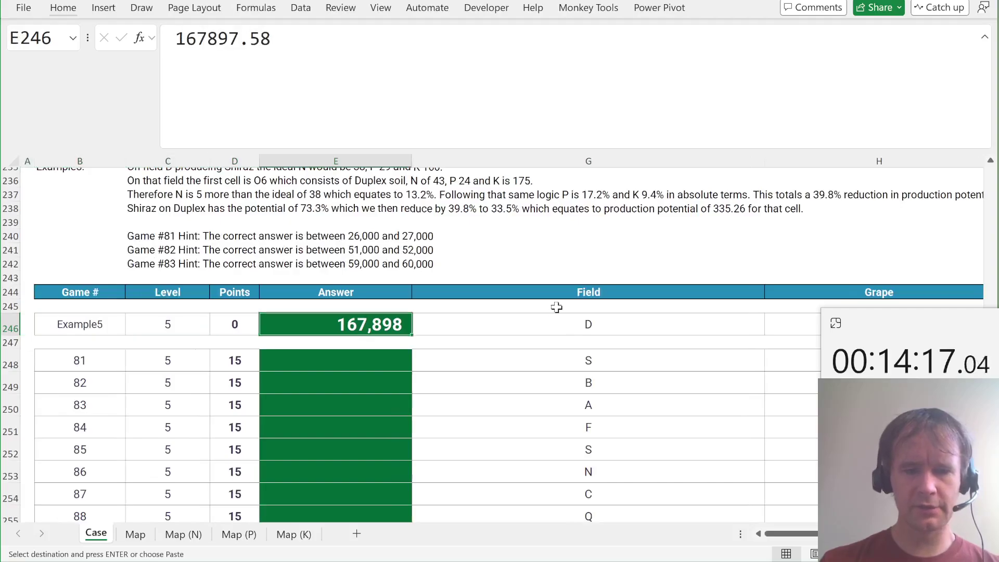
key("ctrl+v")
Step: Copy the E246 formula into the answer cells E248:E267 for games 81 to 100
key("Down")
key("Down")
key("ctrl+v")
key("Left")
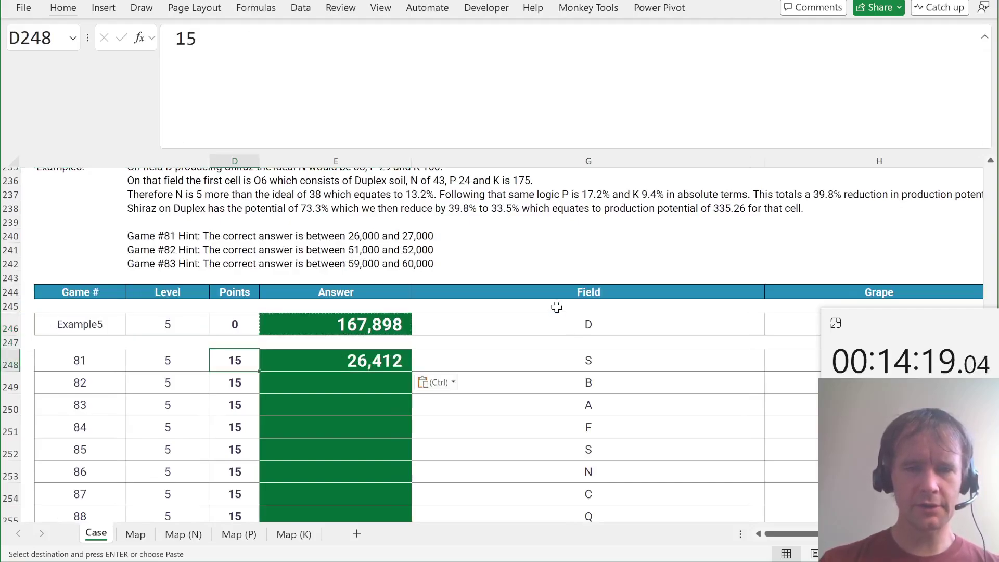
key("ctrl+Down")
key("Right")
key("ctrl+shift+Up")
key("Return")
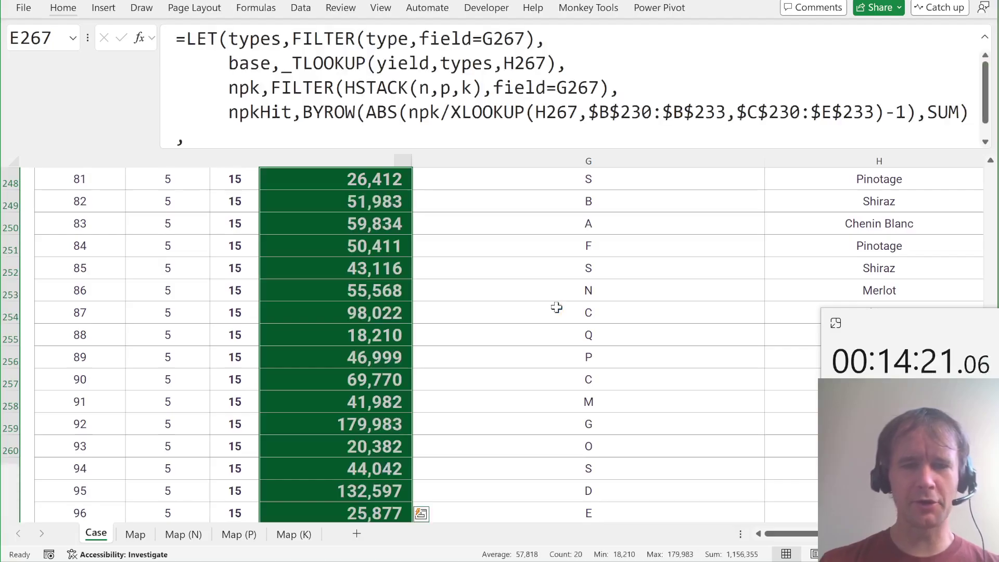
Step: Enter =GROUPBY(field,--(type="D"),rows,0,0,-2) in E34 for Bonus B, the field with the most Duplex soil
key("ctrl+Home")
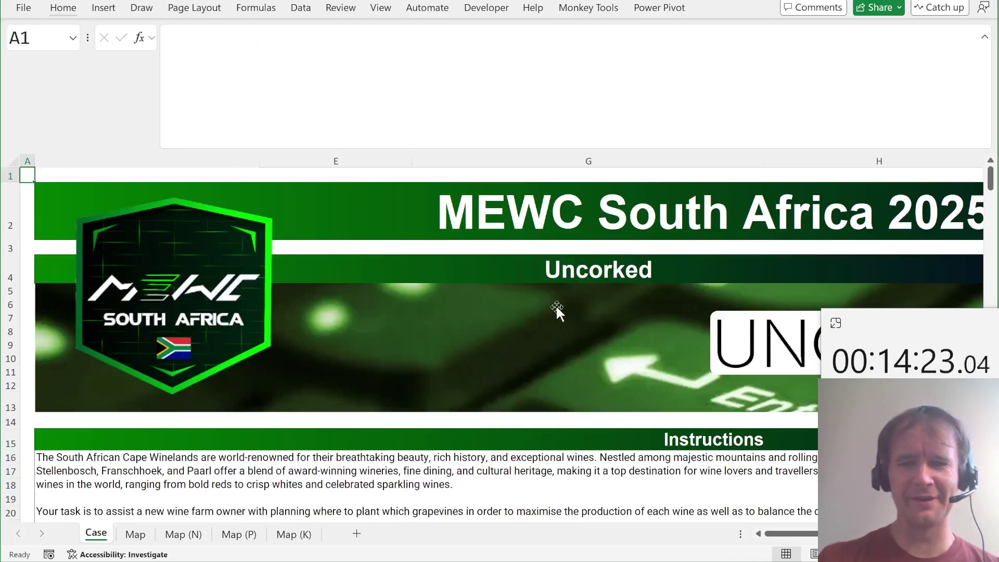
scroll(418, 347, "down", 9)
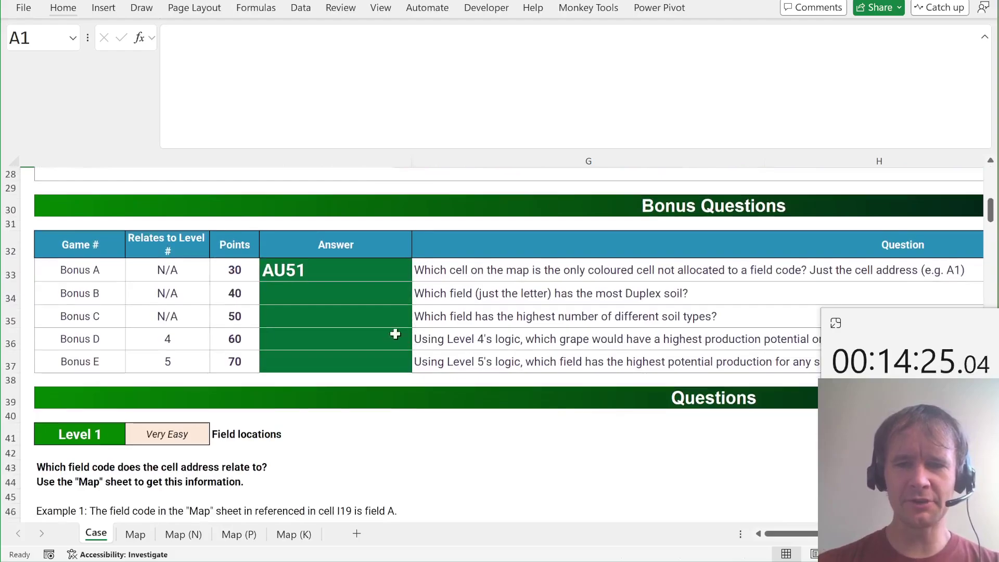
left_click(374, 293)
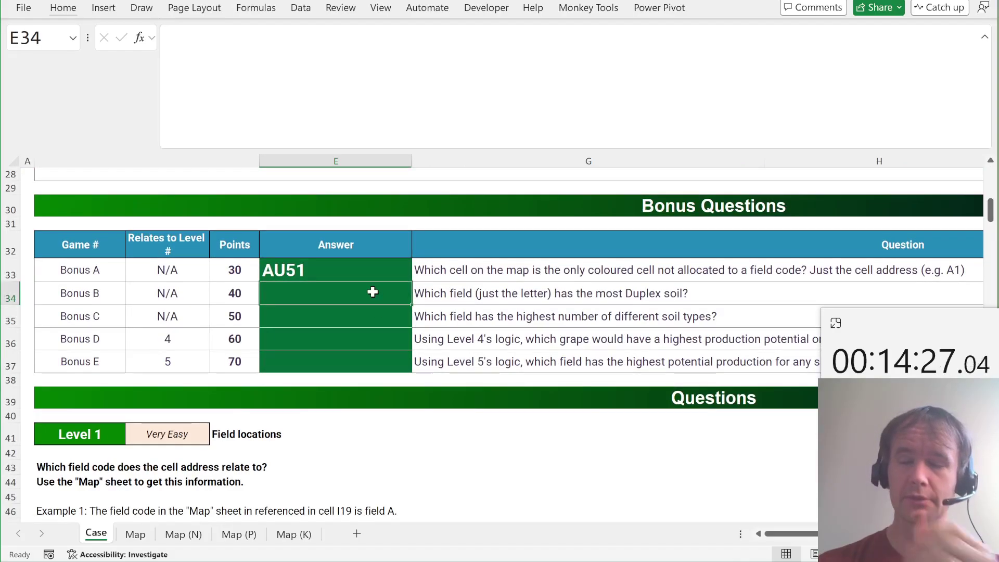
type("=group")
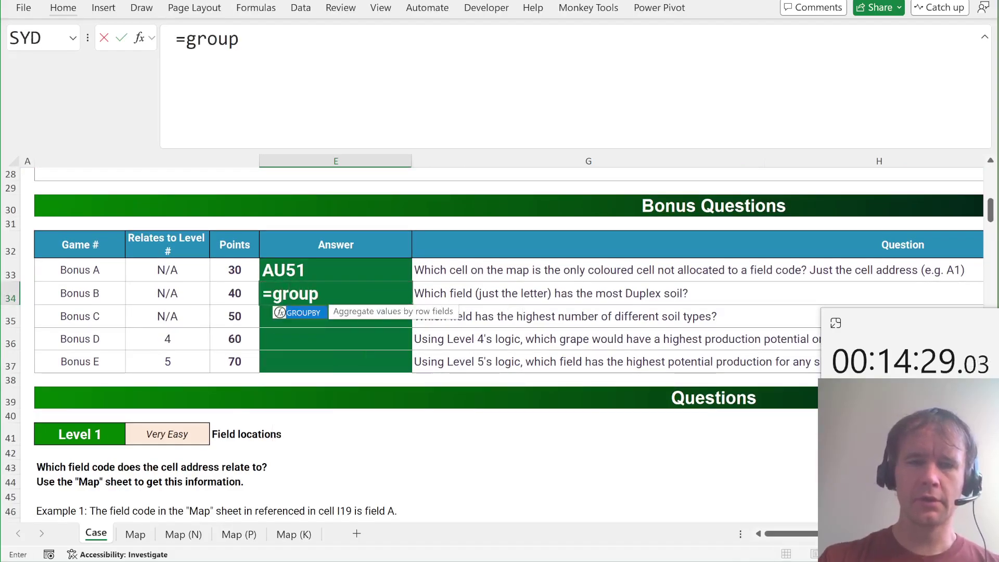
key("Tab")
type("field,")
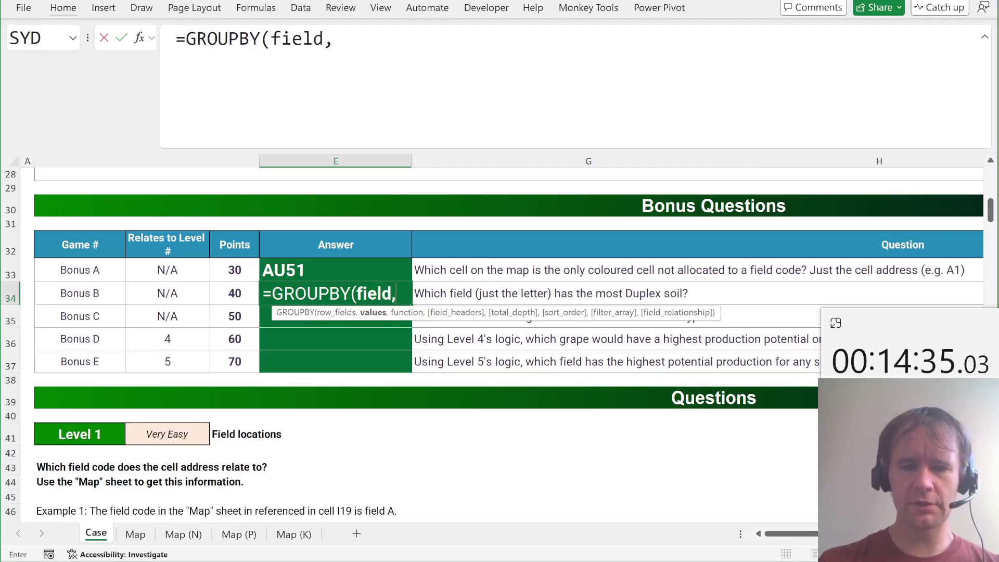
type("--(type=\"D\")")
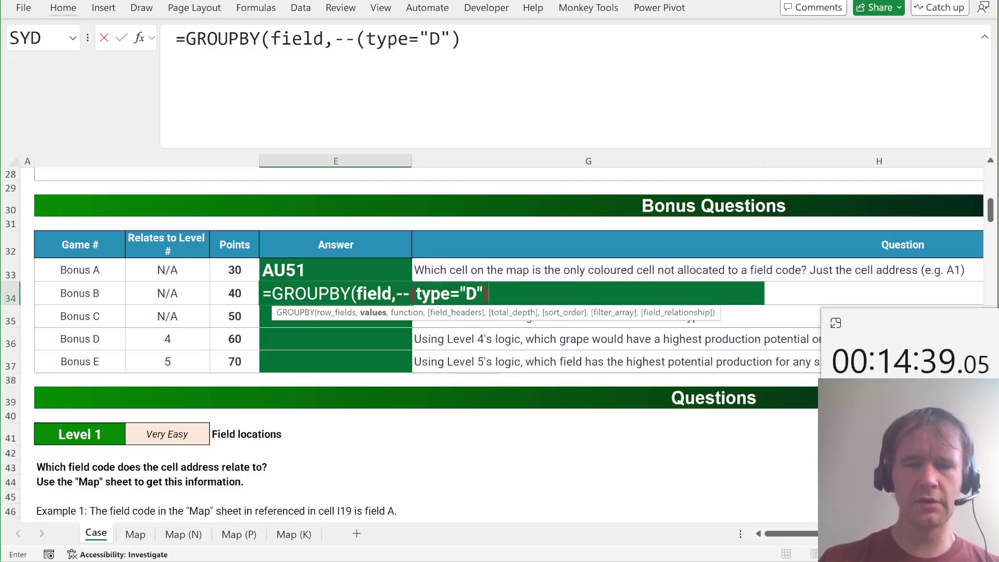
type(",rows,")
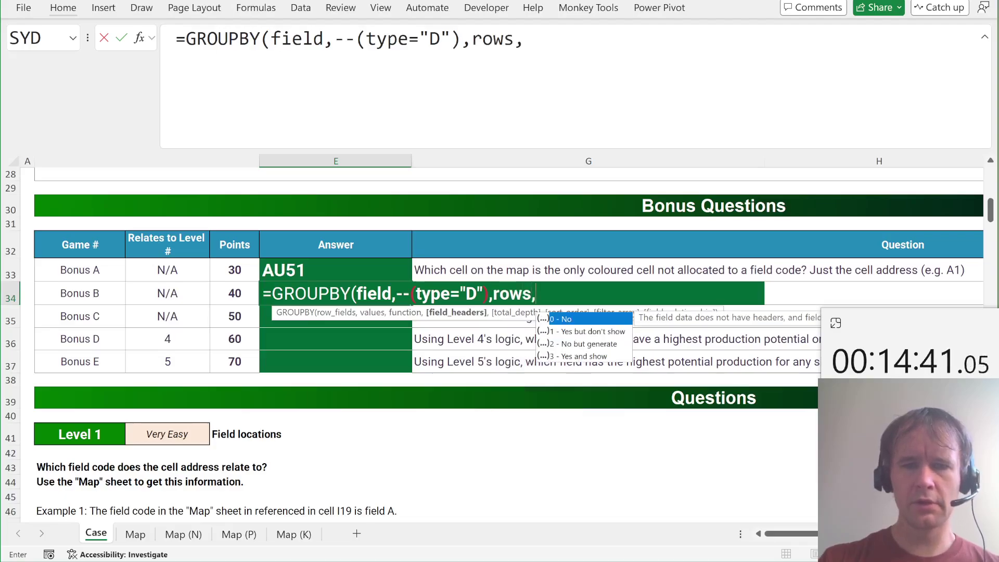
type("0,0,-2)")
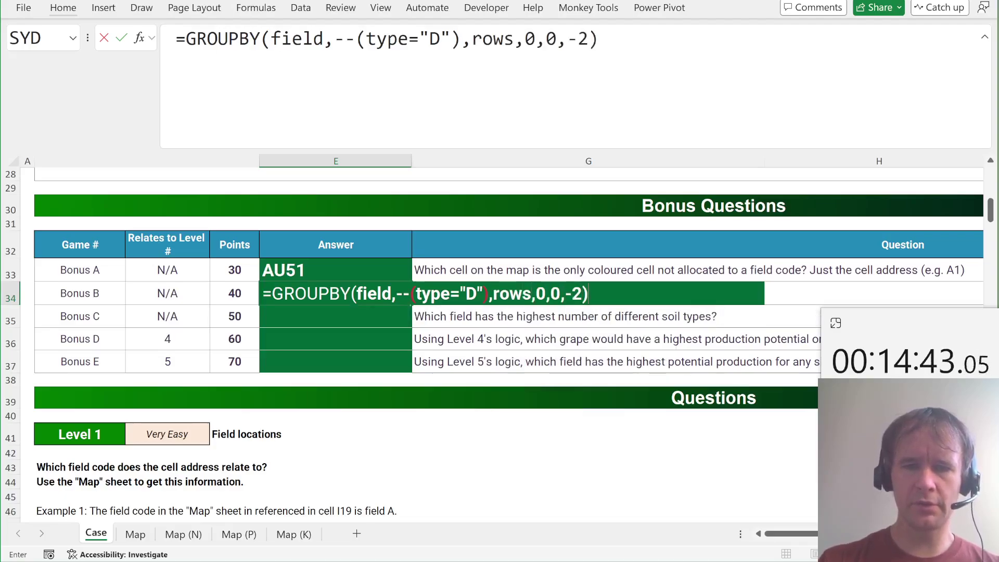
key("Return")
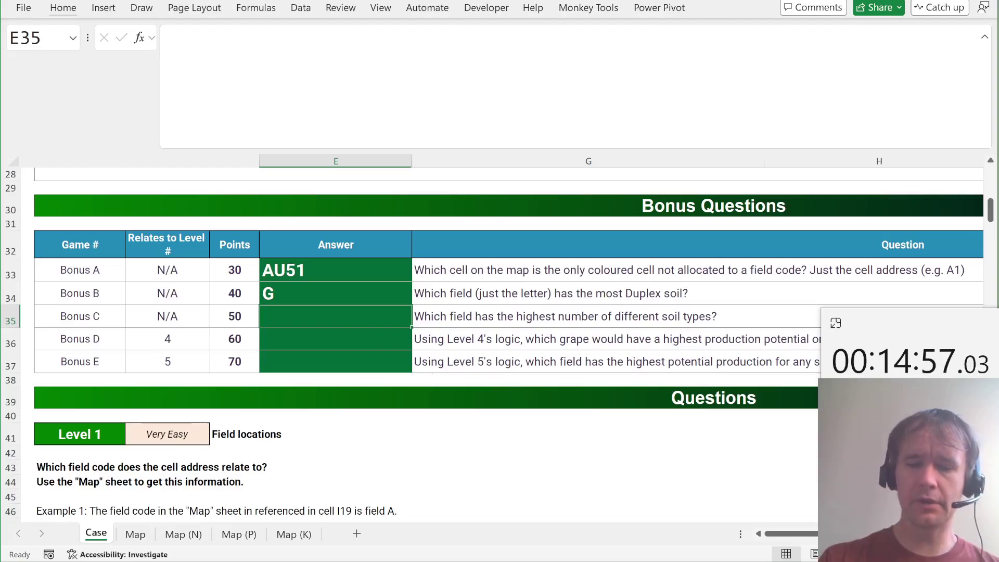
type("=g")
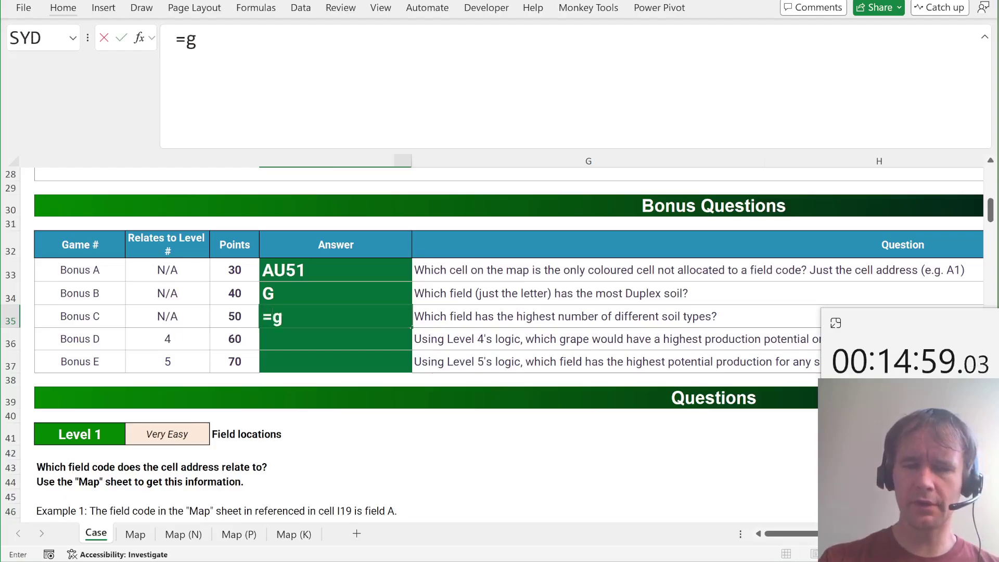
type("roup")
key("BackSpace")
key("BackSpace")
key("Escape")
key("Escape")
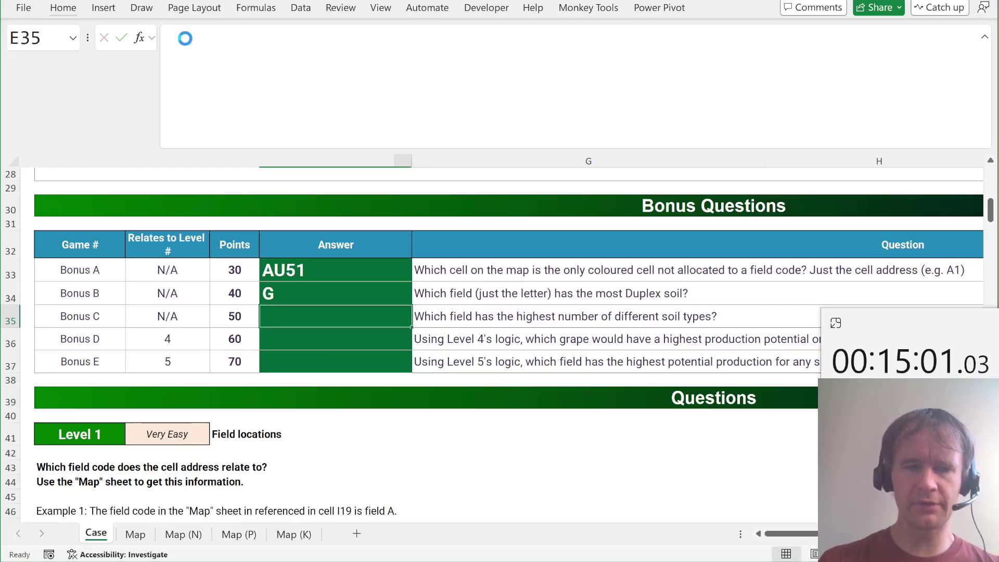
Step: Reuse the Bonus B GROUPBY formula in E35 with type as its values argument in place of --(type="D")
left_click(345, 39)
left_click_drag(345, 39, 471, 39)
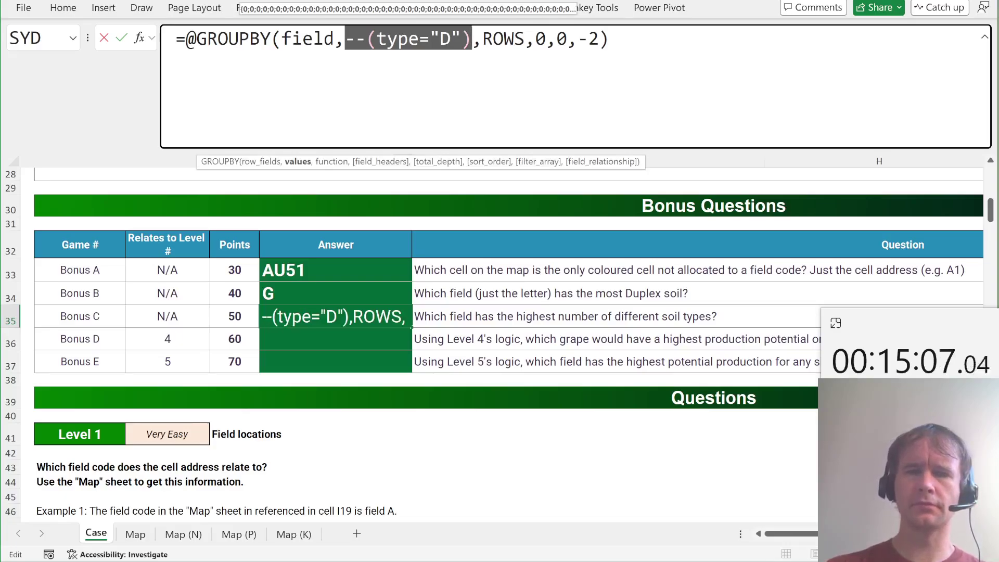
type("type")
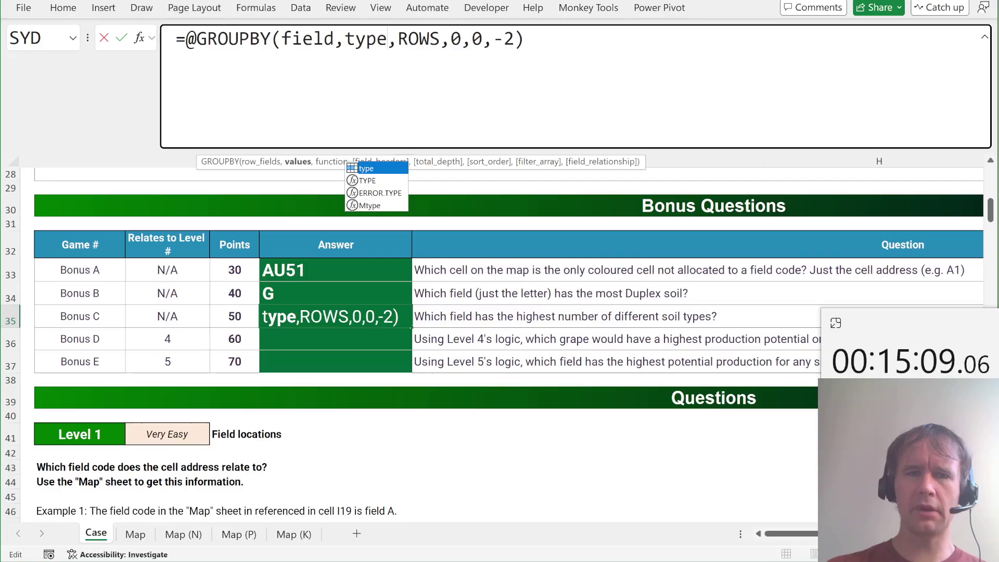
Step: Replace the ROWS function in the E35 GROUPBY formula with LAMBDA(x,ROWS(UNIQUE(x))) and commit the Bonus C answer
double_click(419, 39)
type("lam")
key("Tab")
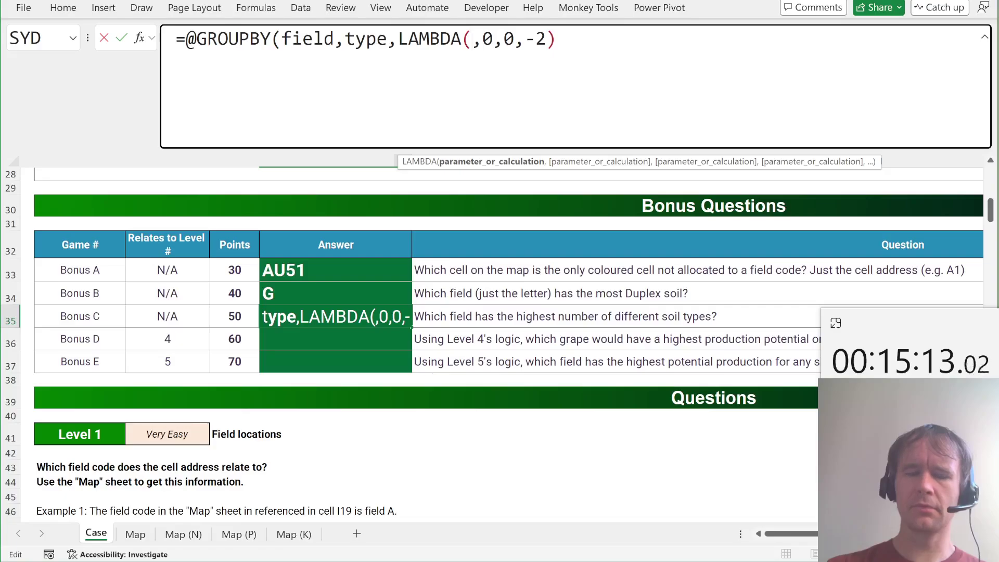
type("a,")
key("BackSpace")
key("BackSpace")
type("x,ro")
key("Tab")
type("uni")
key("Tab")
type("x)))")
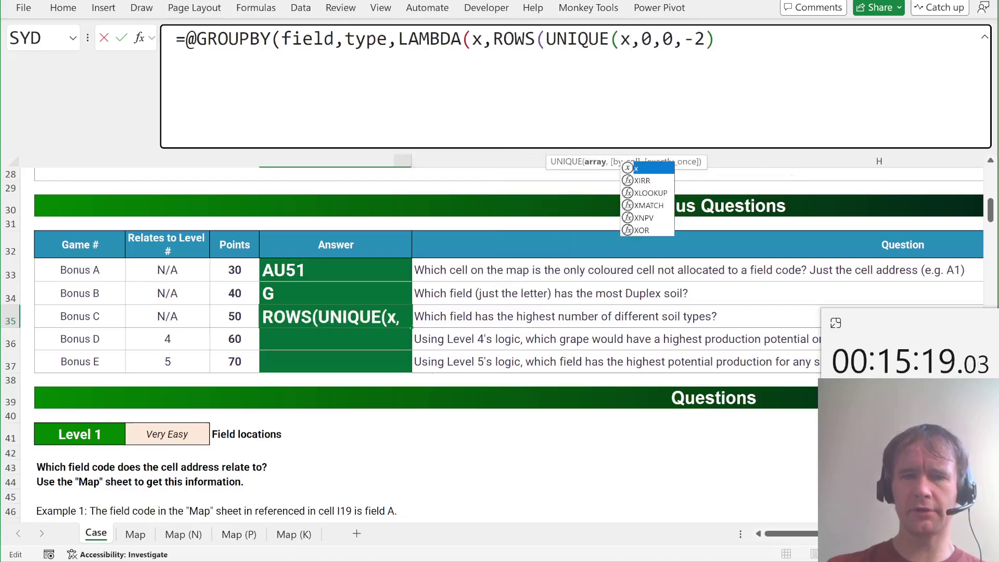
key("Return")
left_click(336, 316)
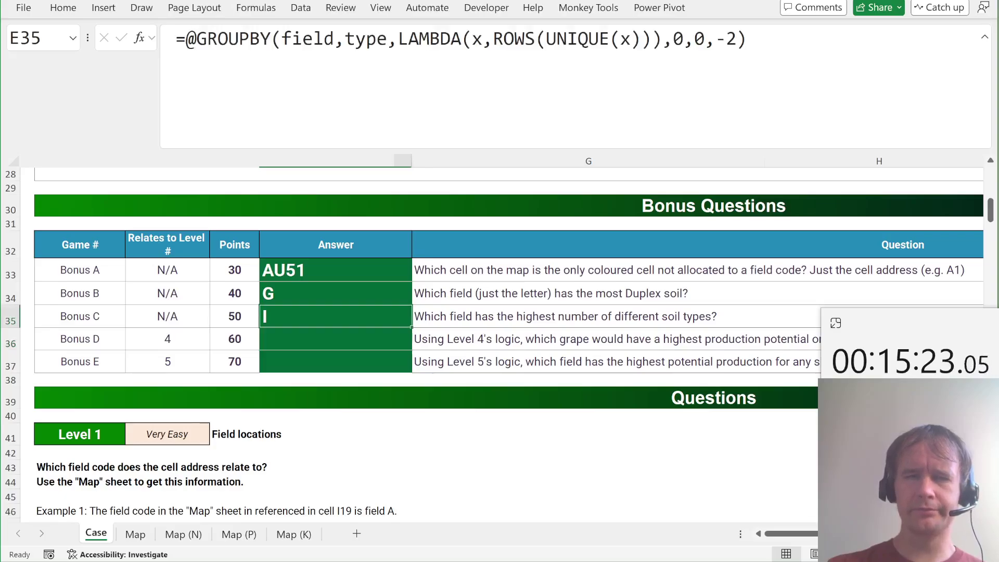
Step: Copy the GROUPBY expression from E35, without its leading =@, into the empty cell Q35
left_click_drag(177, 38, 748, 38)
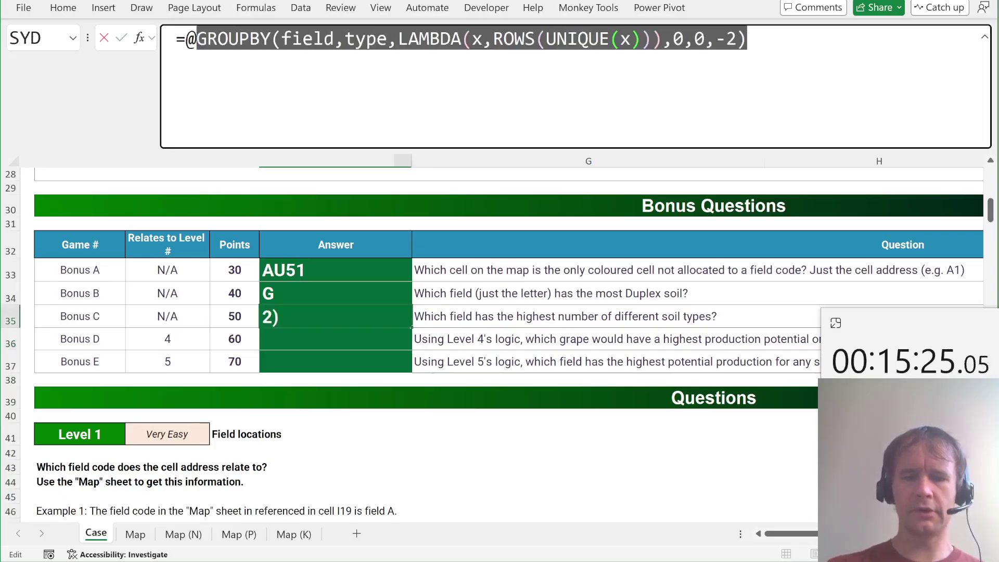
key("Escape")
key("Right")
key("Right")
key("Right")
key("Right")
key("Right")
key("Right")
key("Right")
key("Left")
key("Left")
key("F2")
key("ctrl+v")
key("Return")
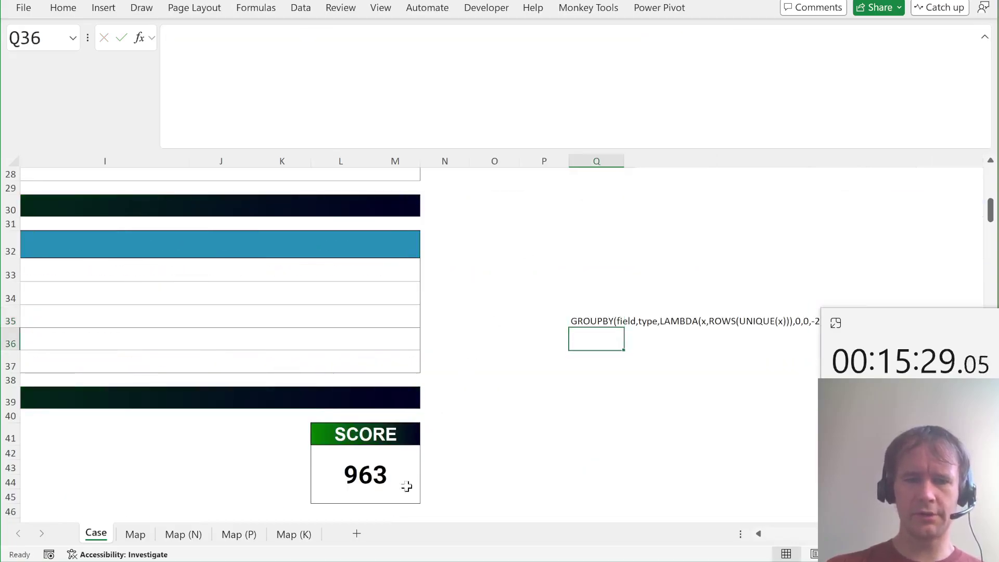
Step: Add a leading = to the text in Q35 to turn it into a spilling GROUPBY formula
left_click(621, 321)
key("F2")
key("Home")
type("=")
key("Return")
Step: Examine the spilled list of soil type counts per field beside the bonus questions
key("Up")
key("Right")
key("Left")
key("Right")
key("Down")
key("Down")
key("Down")
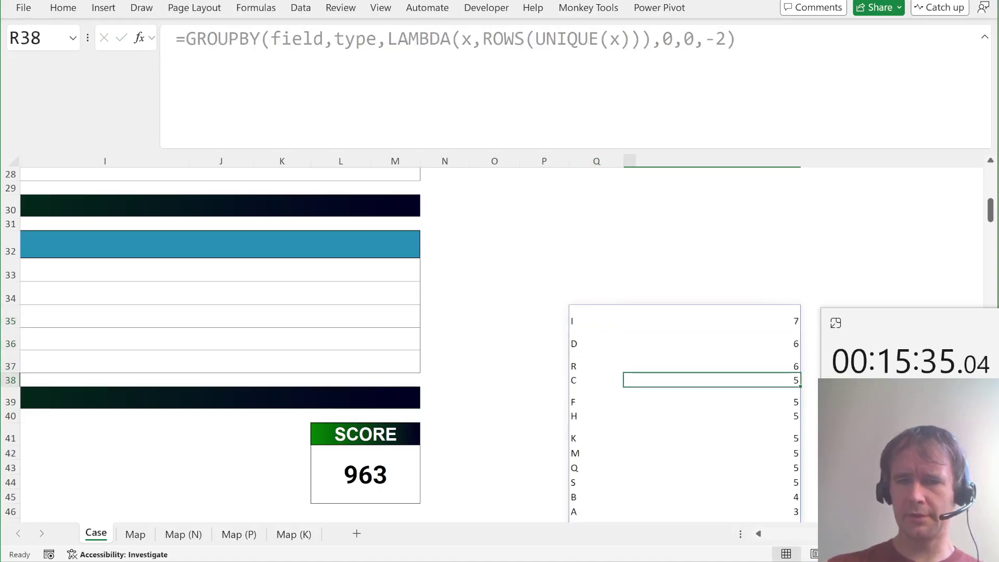
key("ctrl+Down")
key("ctrl+Up")
Step: Turn on filtering for the address, field and type data table starting at FY4 on the Map sheet
key("ctrl+Page_Down")
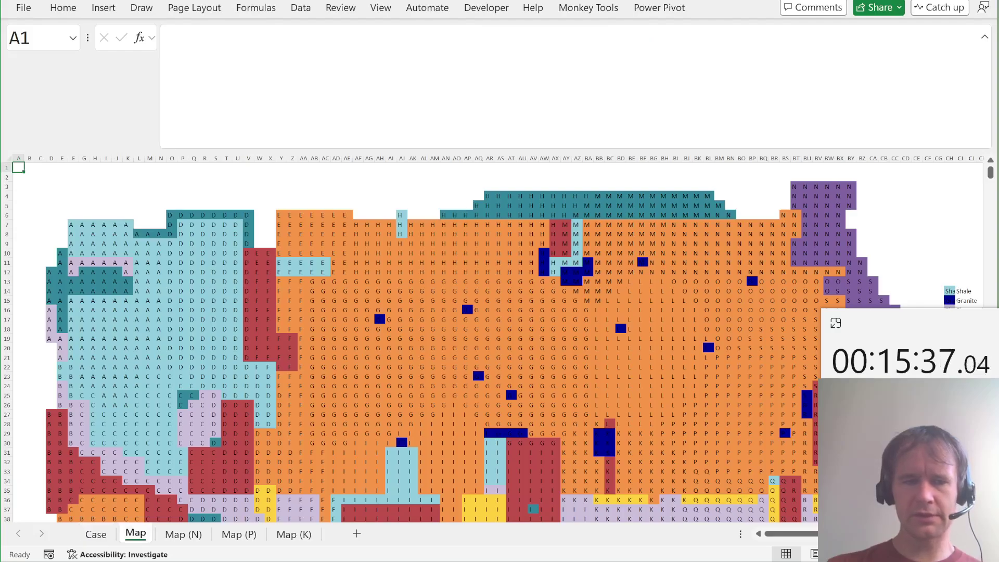
key("alt+Page_Down")
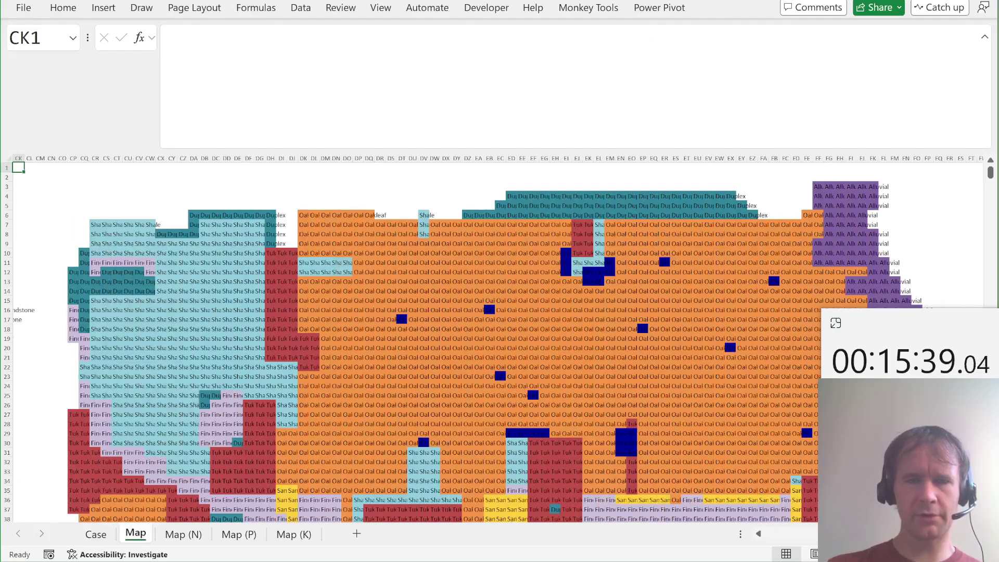
key("alt+Page_Down")
key("Right")
key("Down")
key("Down")
key("Right")
key("Right")
key("Down")
key("Right")
key("ctrl+shift+Right")
key("ctrl+shift+Down")
key("alt")
key("d")
key("f")
key("f")
Step: Filter the Field column to field I and check which soil types the Type column contains
key("Right")
key("alt+Down")
key("f")
key("Down")
key("Down")
key("space")
key("i")
key("space")
key("Return")
key("Right")
key("alt+Down")
key("Down")
key("Down")
key("Down")
key("Down")
key("Down")
key("Down")
key("Down")
key("Down")
key("Down")
key("Down")
key("Down")
key("Escape")
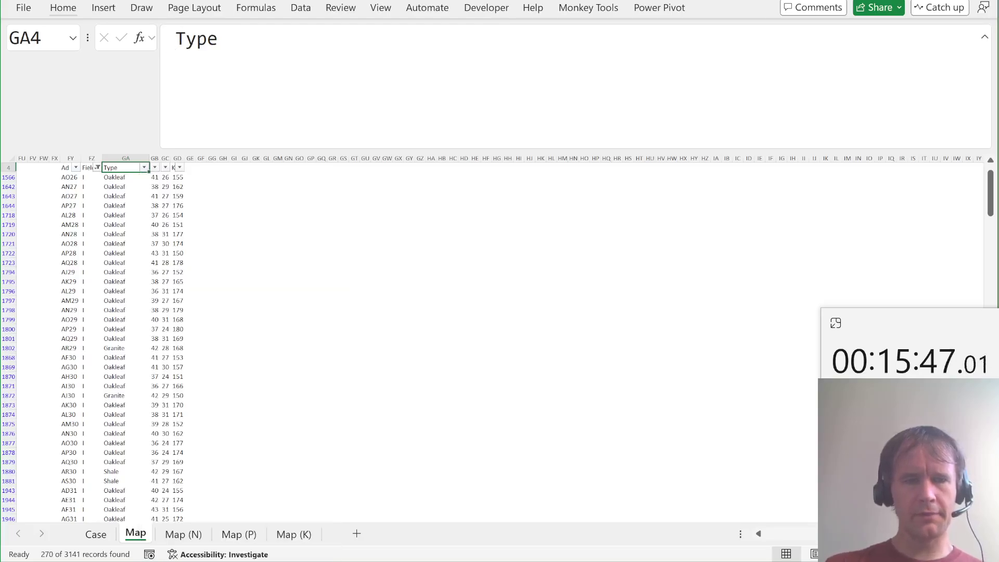
Step: Change the Field column filter to show only field C
key("Left")
key("alt+Down")
key("Down")
key("Down")
key("Down")
key("Down")
key("Down")
key("Down")
key("Down")
key("Down")
key("Down")
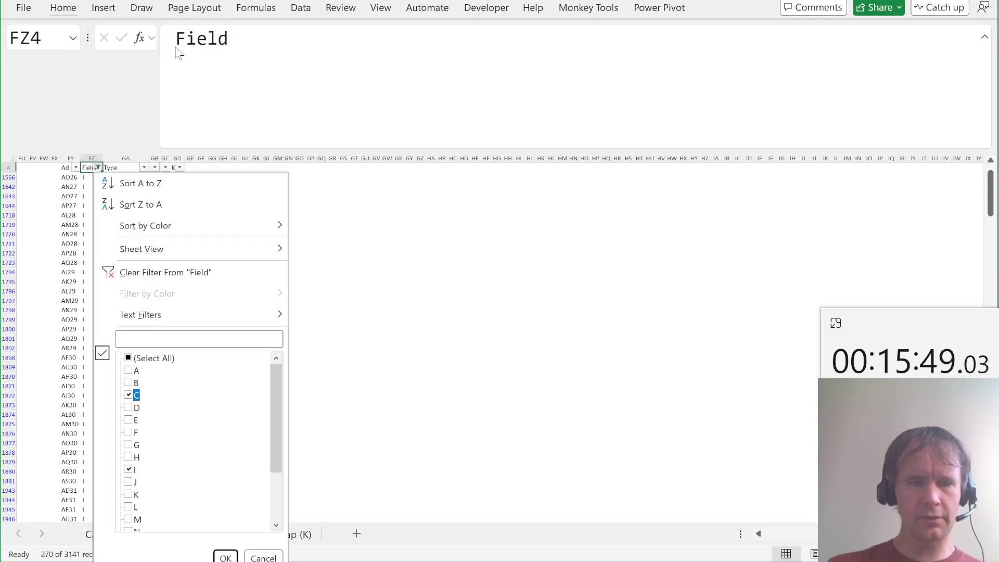
key("Down")
key("Down")
key("Down")
key("space")
key("Return")
Step: Check which soil types the Type column contains for field C
key("Right")
key("alt+Down")
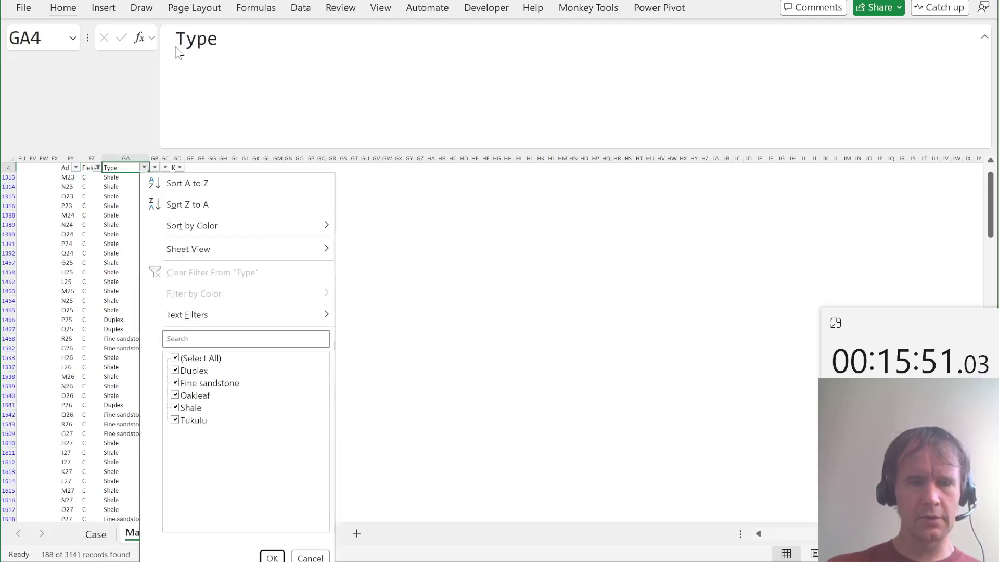
key("Escape")
type("duplex")
key("Escape")
Step: Return to the Case sheet and delete the scratch GROUPBY formula in Q35
key("alt")
key("ctrl+Page_Up")
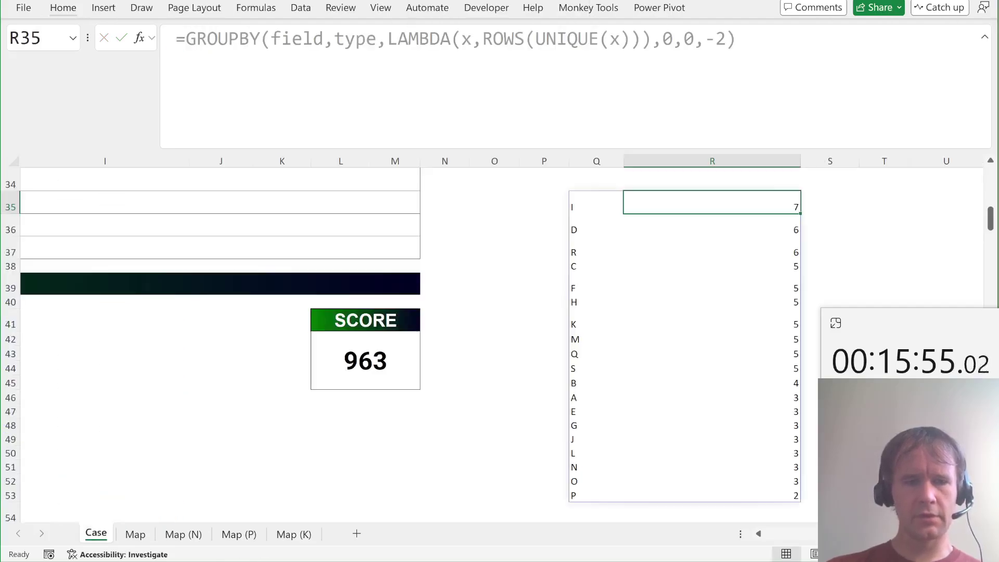
key("Left")
key("Down")
key("Down")
key("Down")
key("Up")
key("Up")
key("Up")
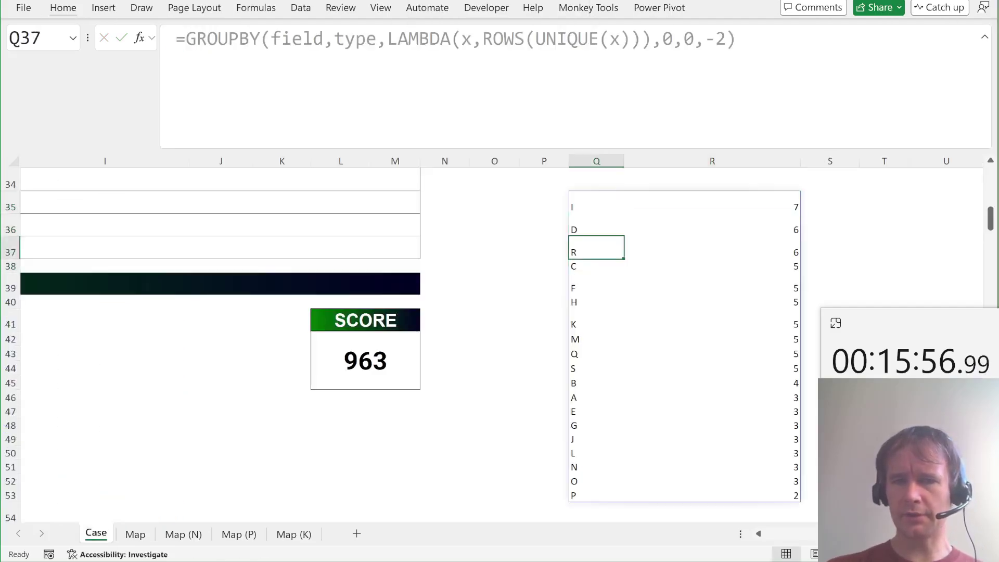
key("Delete")
Step: Read the Bonus D question in row 36 and the level it relates to
key("Home")
key("Left")
key("Down")
key("Right")
key("Right")
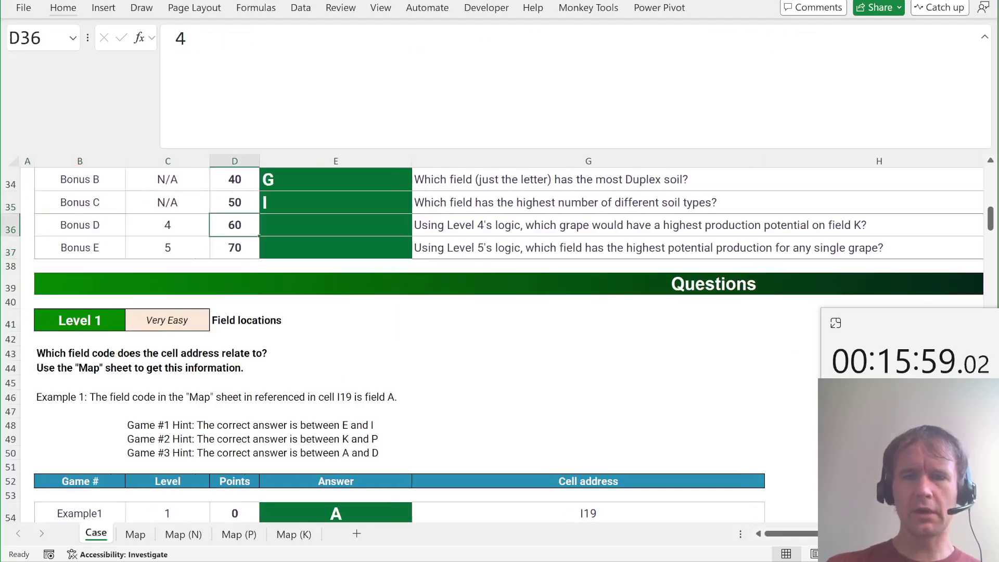
key("Right")
key("Right")
key("Right")
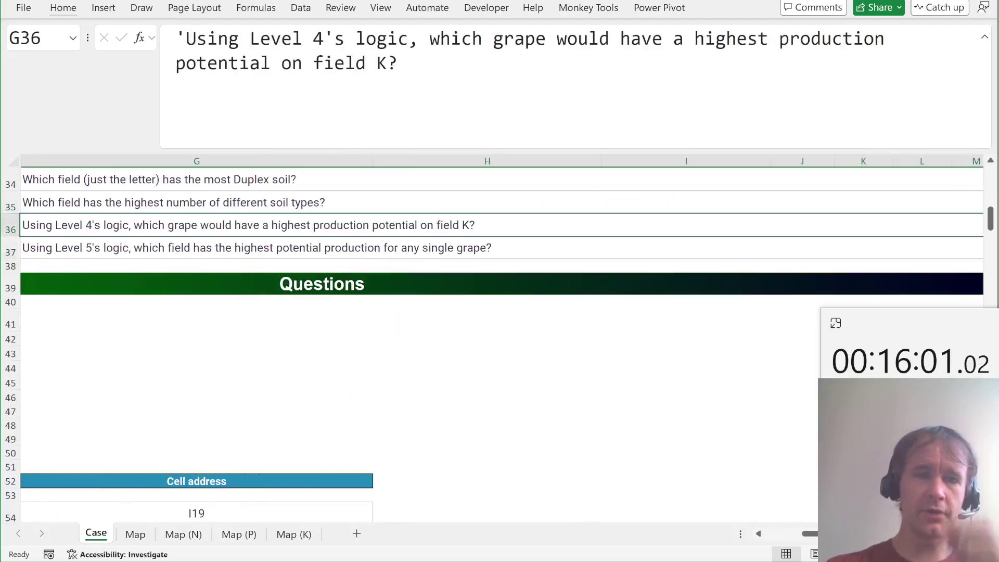
key("Left")
key("Left")
key("Left")
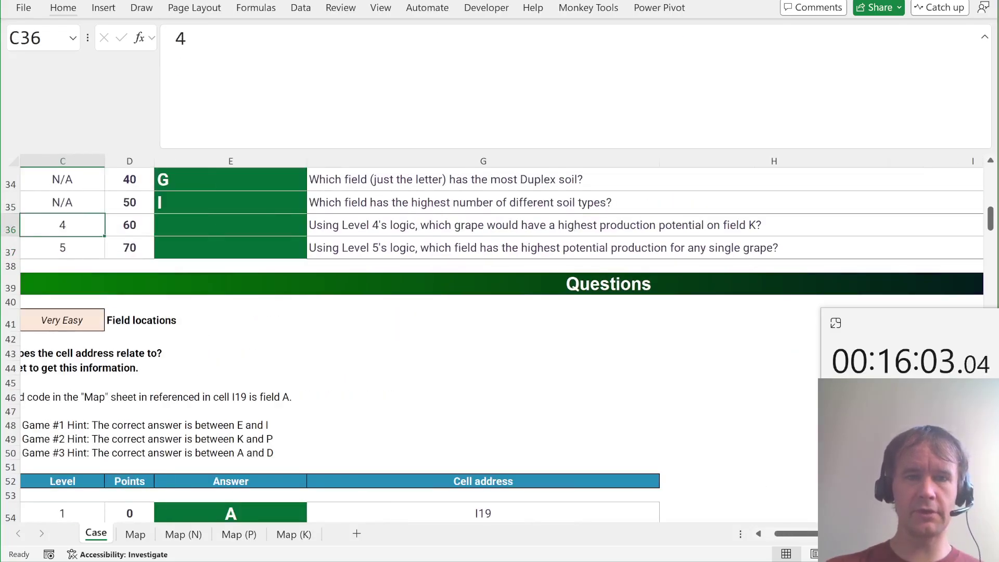
Step: Replace the G194 reference with "K" in the FILTER condition of the Level 4 formula in I194
key("Page_Down")
key("Page_Down")
key("Page_Down")
key("Home")
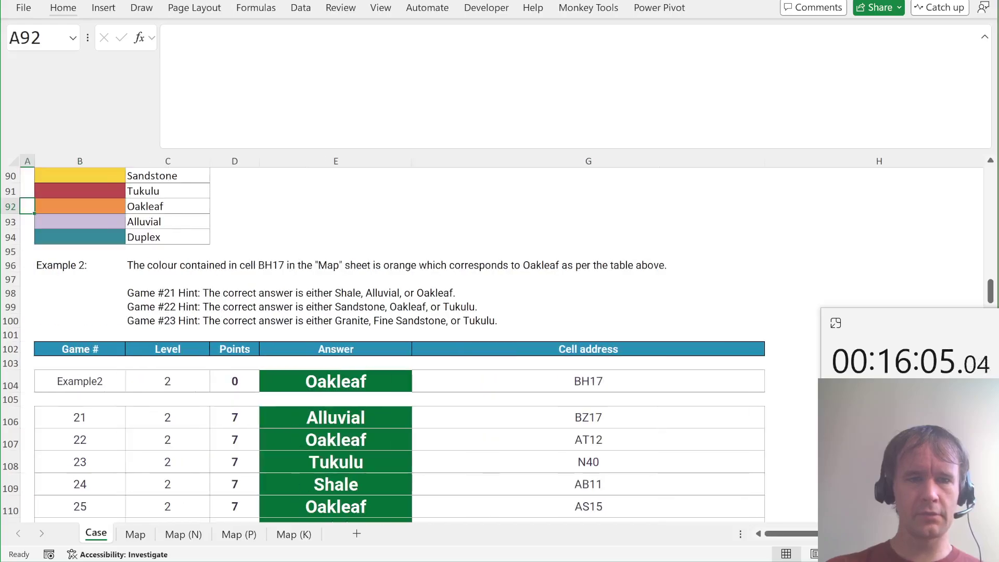
key("Page_Down")
key("Page_Down")
key("Page_Down")
key("Page_Down")
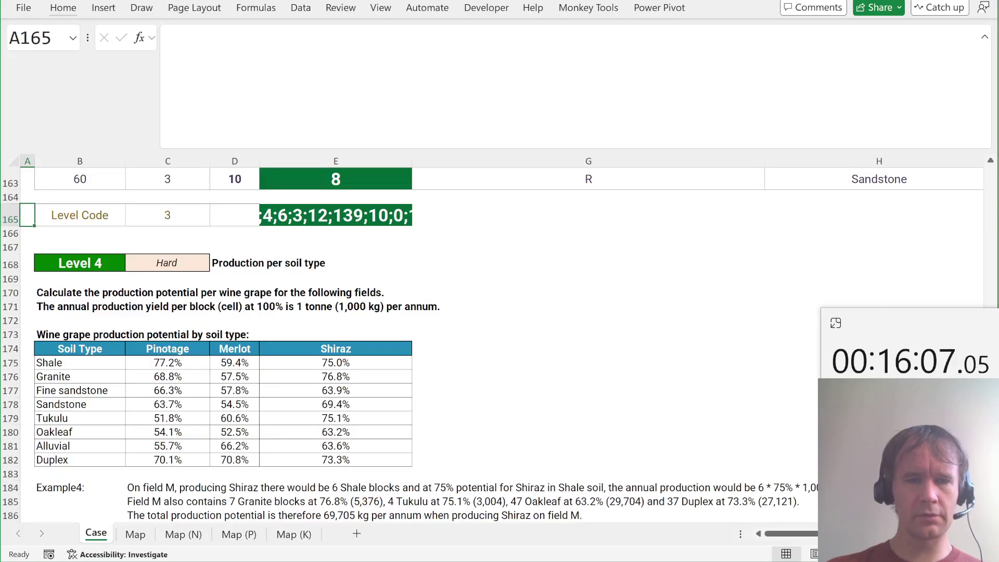
key("Page_Down")
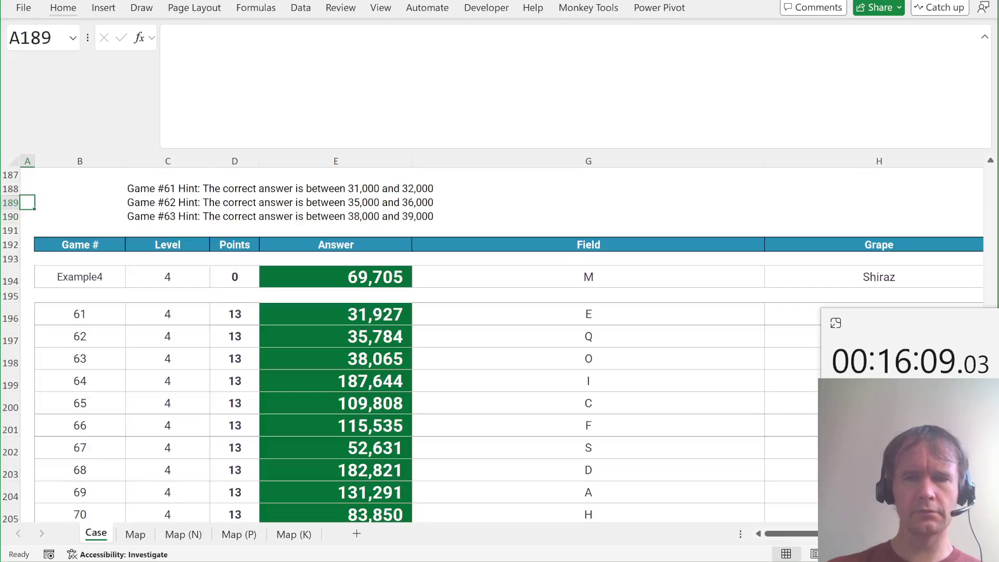
scroll(620, 194, "right", 6)
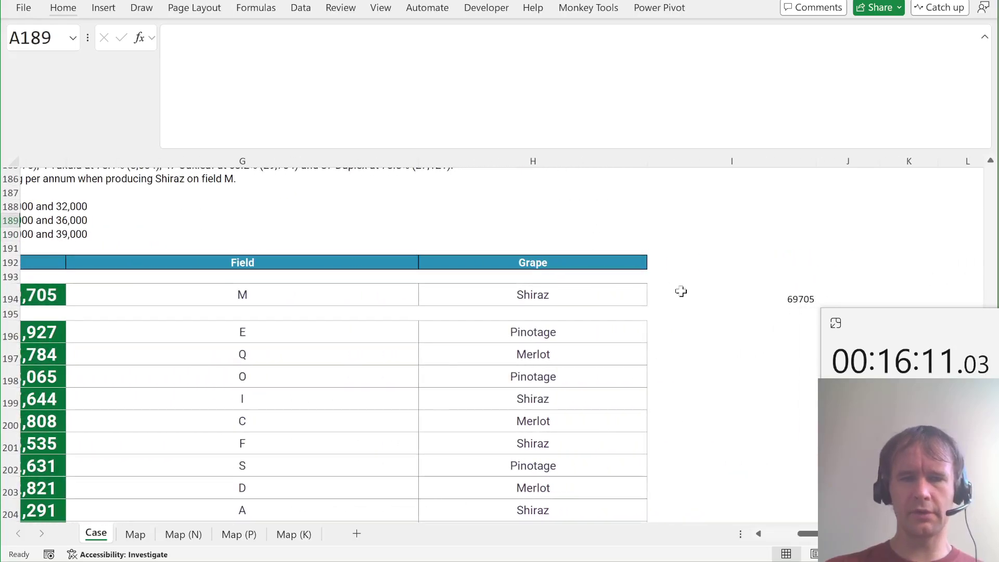
left_click(709, 296)
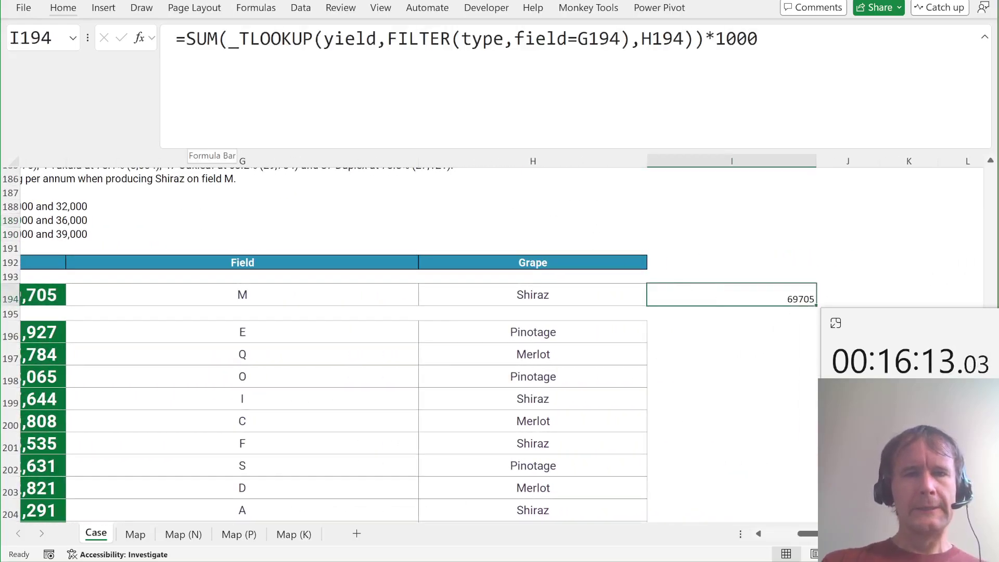
left_click(472, 39)
double_click(599, 39)
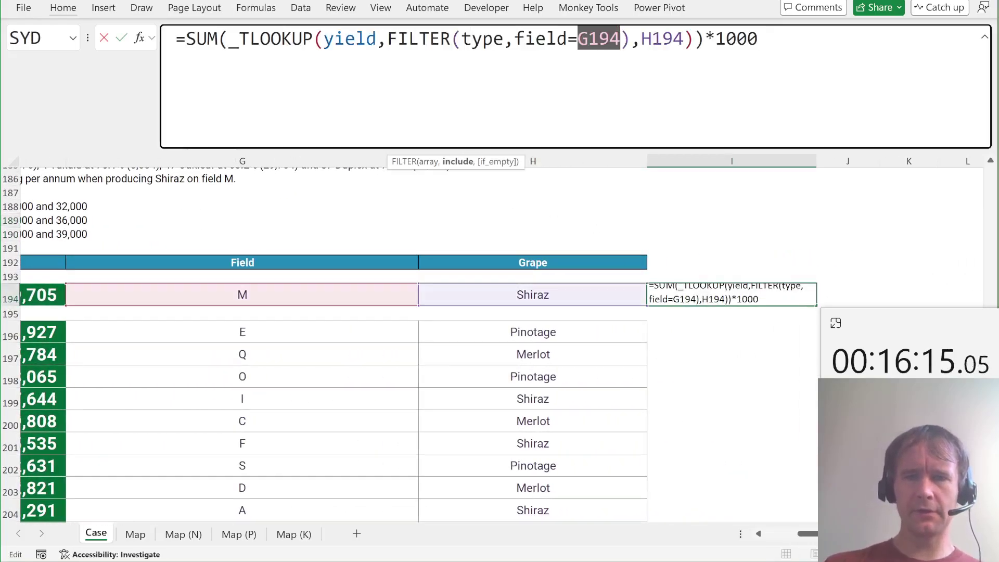
type("\"K\"")
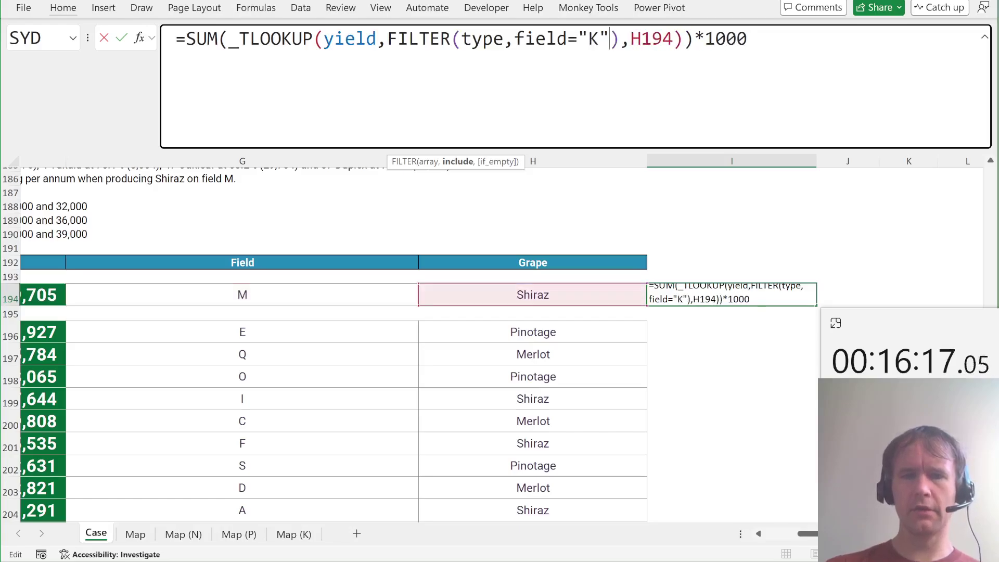
Step: Start a MAP function around the I194 formula with the grape headers C174:E174 as its array
left_click(186, 39)
type("MAP(")
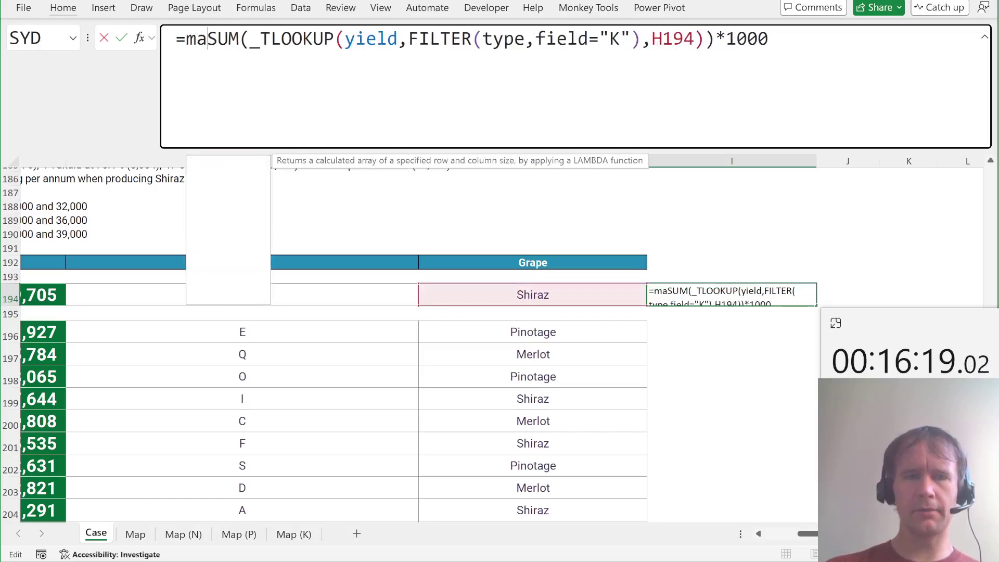
scroll(128, 256, "left", 3)
scroll(127, 256, "up", 7)
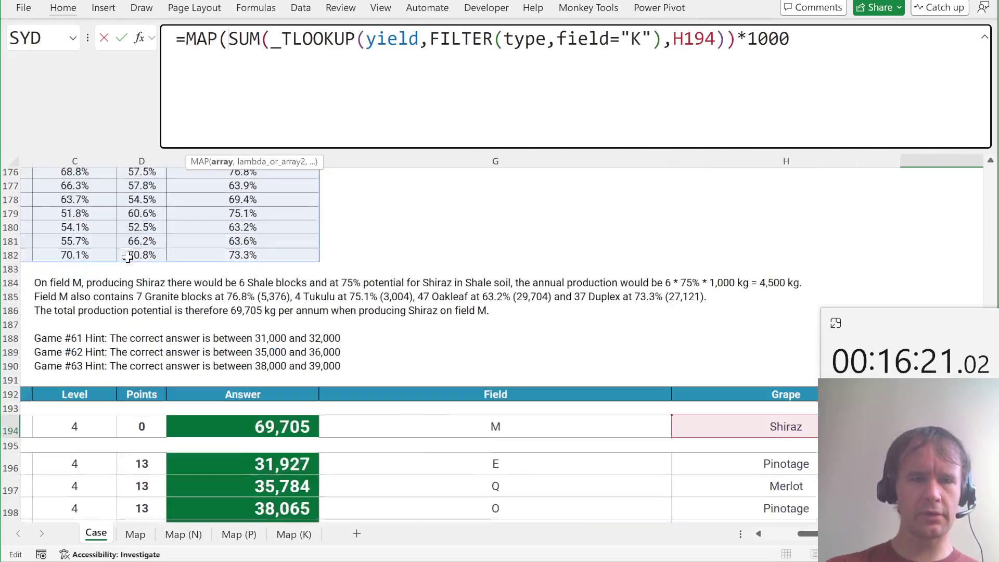
scroll(127, 256, "right", 1)
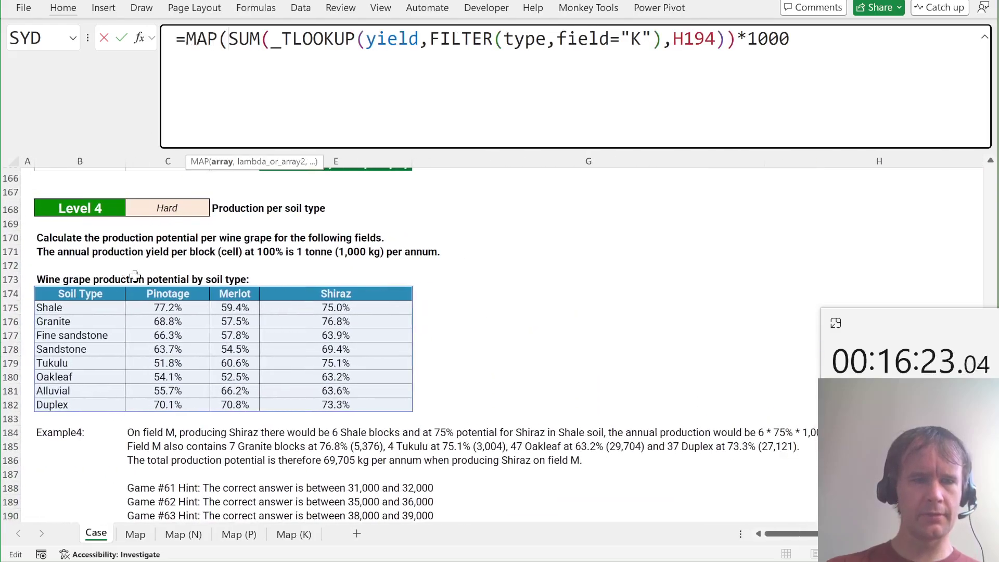
left_click(170, 295)
key("ctrl+shift+Right")
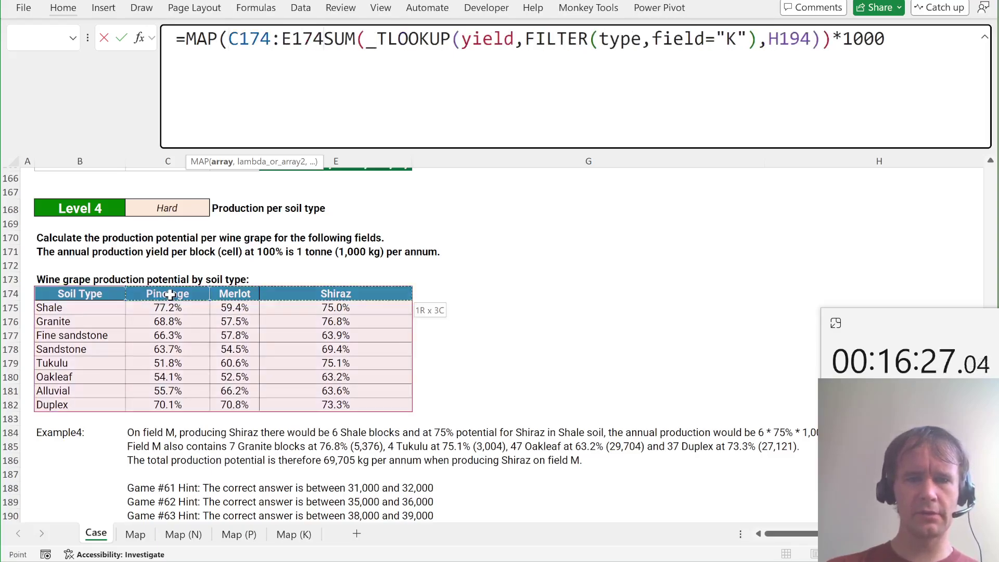
type(",")
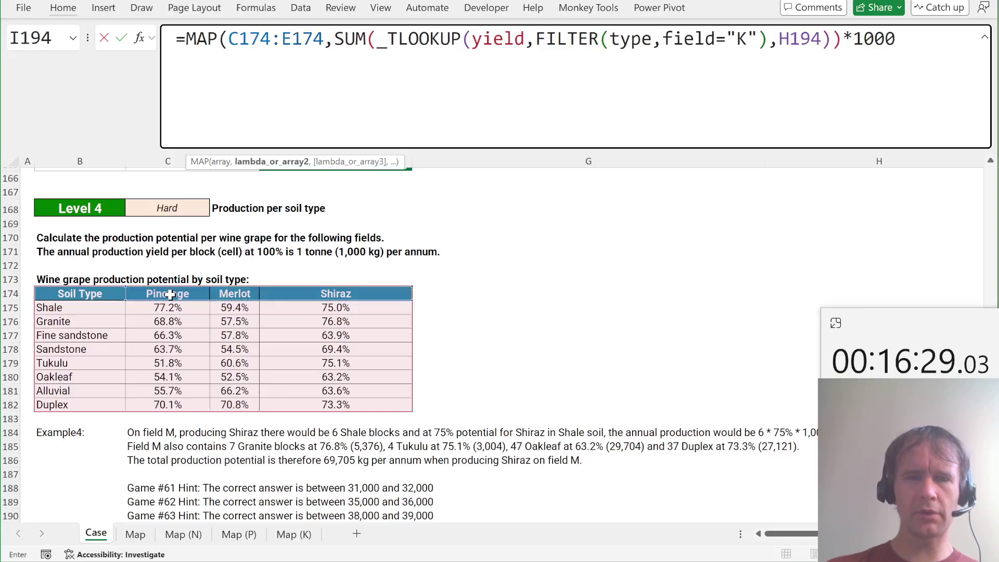
Step: Extend the MAP array in I194's formula to C174:F174
key("F2")
key("Left")
key("Left")
key("Left")
key("Left")
key("BackSpace")
type("F")
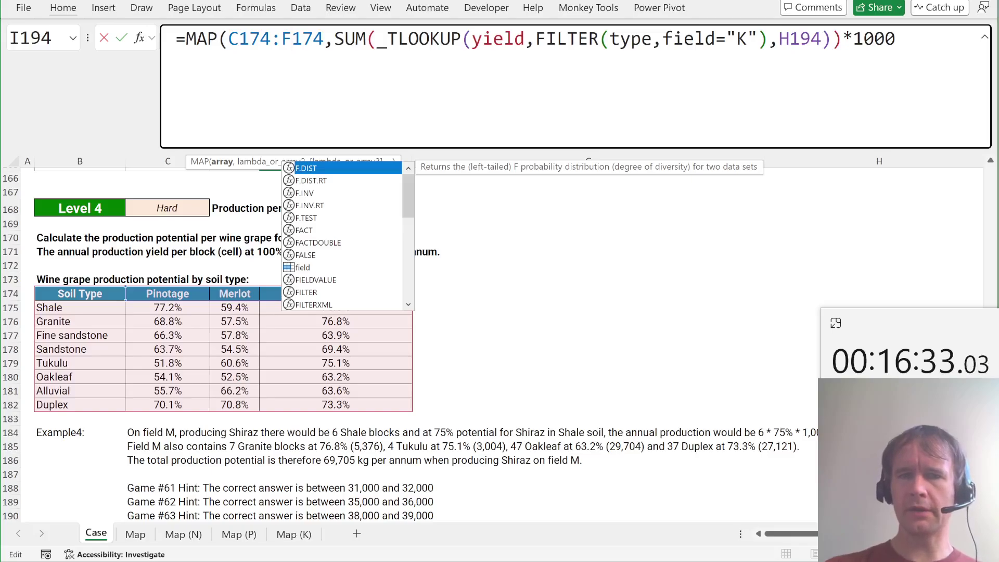
key("Escape")
key("Right")
Step: Add a LAMBDA with parameter grp to the MAP, replace H194 with grp in _TLOOKUP, and enter the formula in I194
type("lam")
key("Tab")
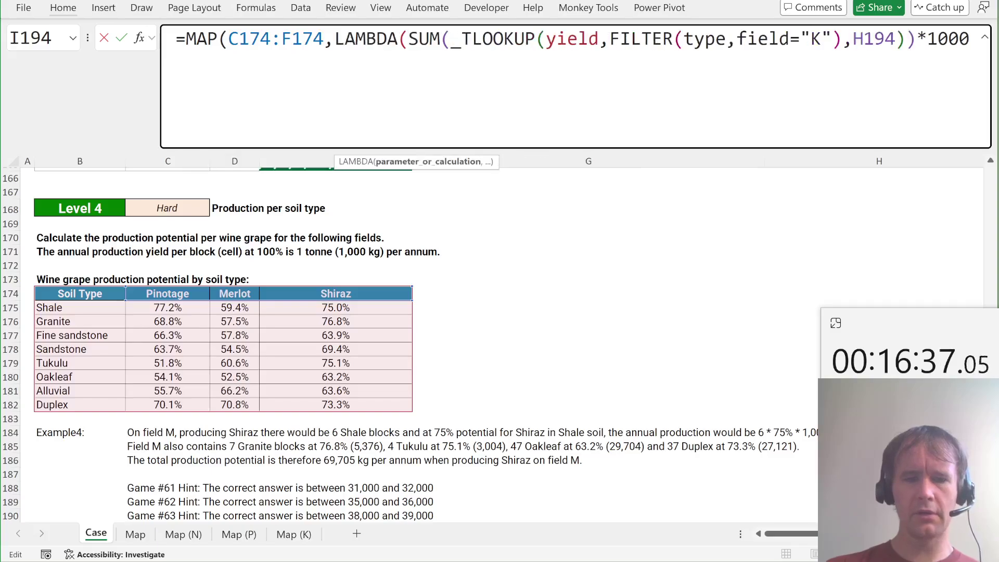
type("grp,")
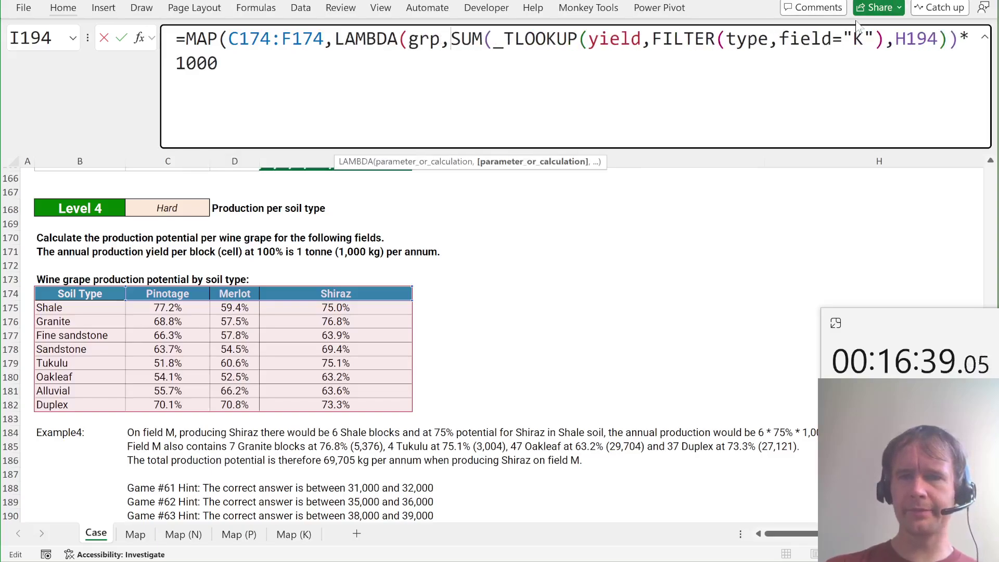
double_click(917, 38)
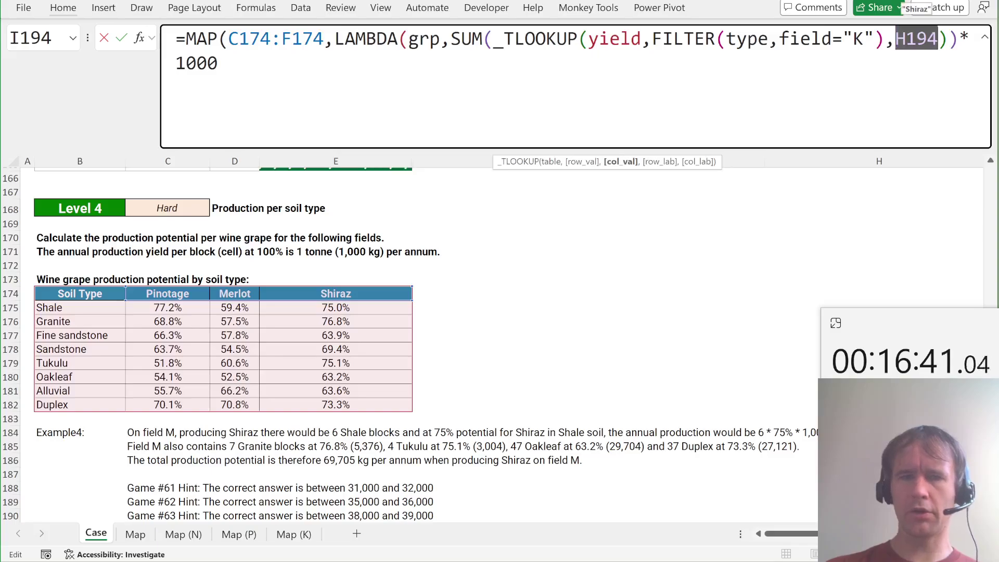
type("grp")
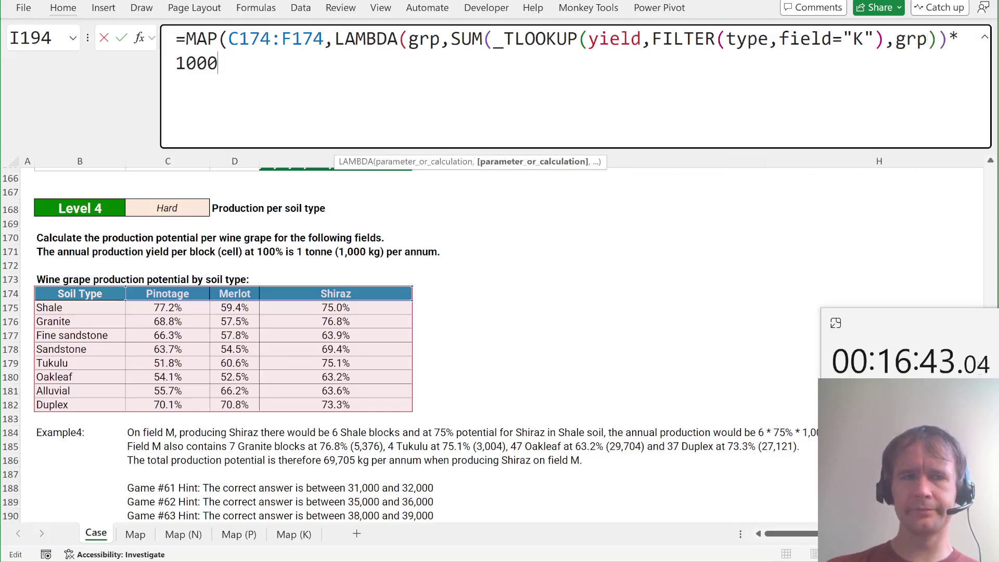
type("))")
key("Return")
key("Up")
key("ctrl+shift+Right")
key("ctrl+shift+Left")
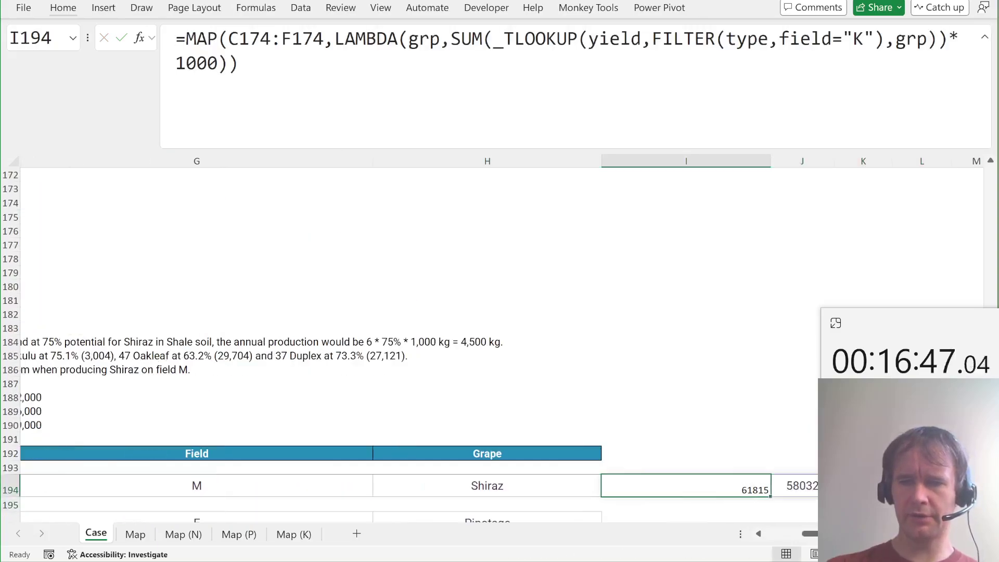
Step: Wrap the MAP formula in I194 in XLOOKUP with 10^9 as the lookup value
key("F2")
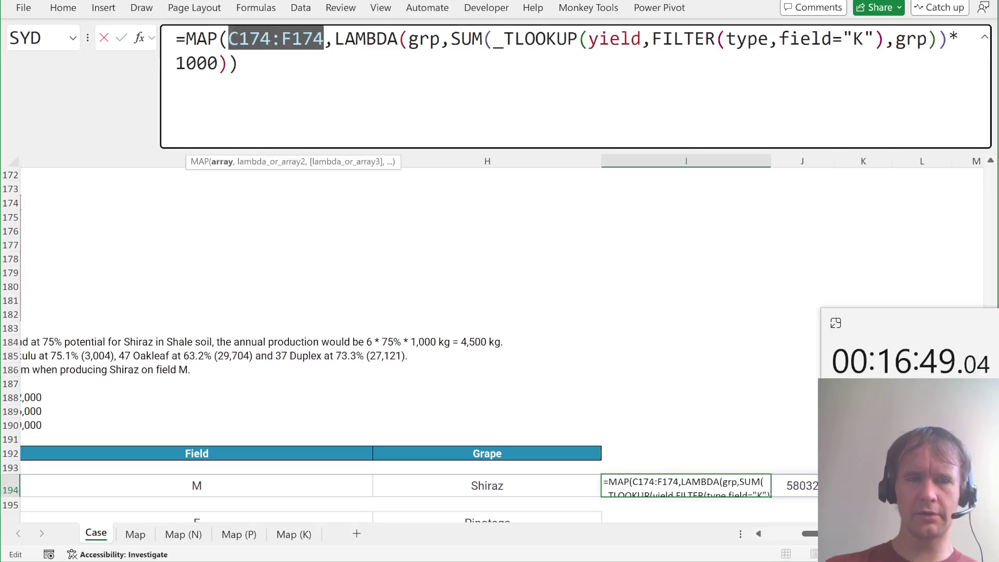
key("Home")
key("Right")
type("xl")
key("Tab")
type("10^6")
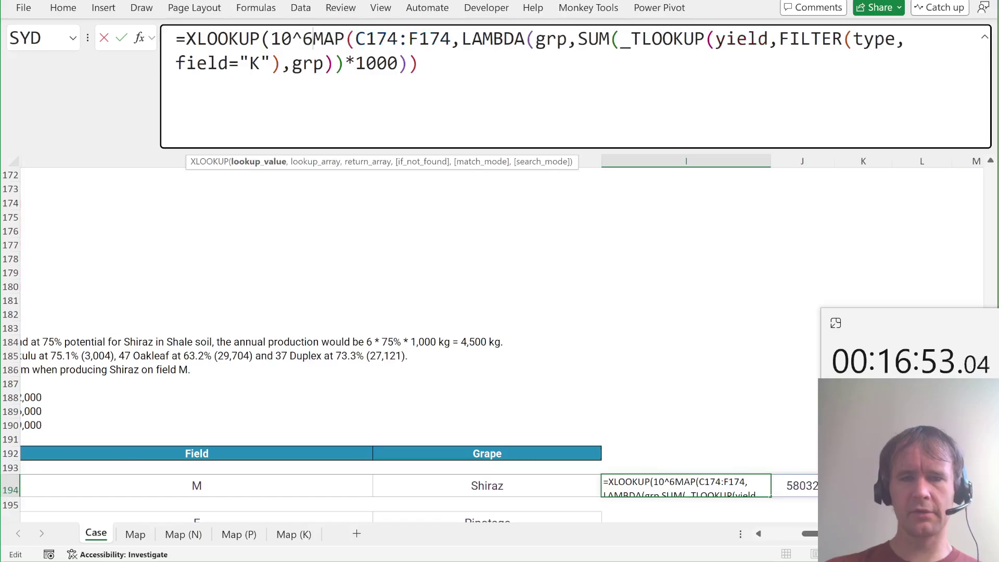
key("BackSpace")
type("9,")
Step: Complete the XLOOKUP in I194 with return array C174:F174 and match mode -1
right_click(478, 74)
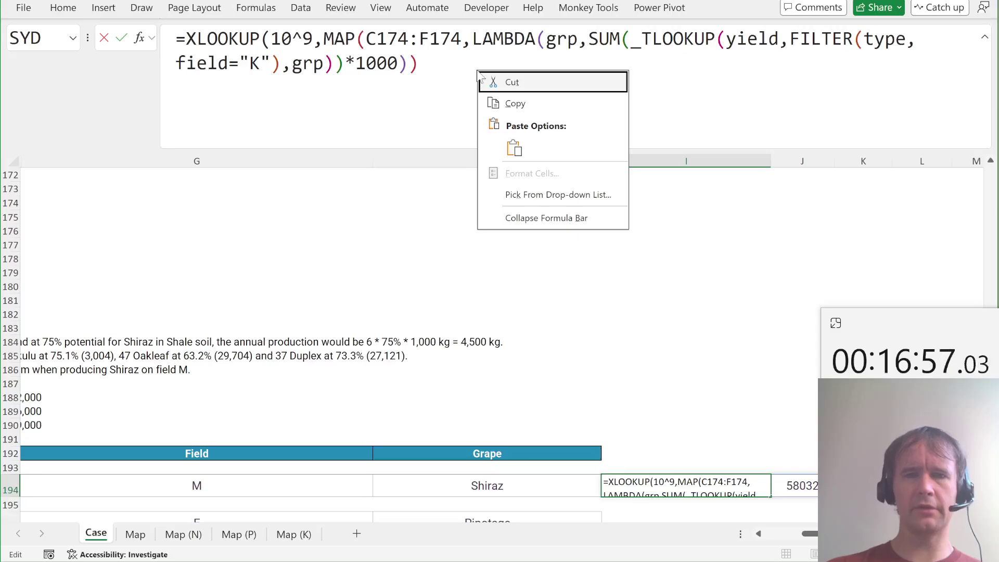
key("Escape")
left_click(420, 63)
type(",C174:F174")
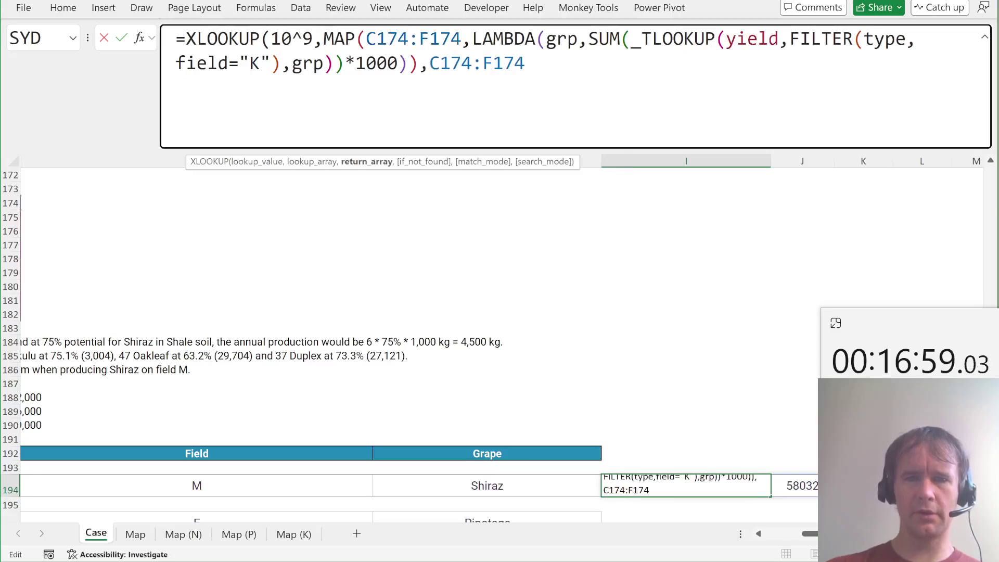
type(",,-1)")
key("Return")
key("Up")
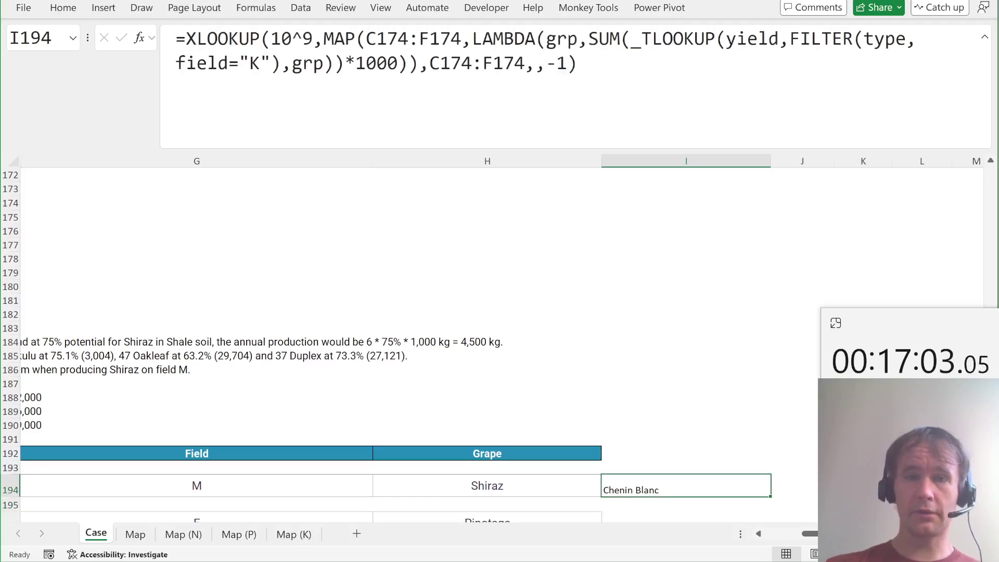
Step: Move the XLOOKUP formula from I194 to the Bonus D answer cell E36
left_click_drag(579, 63, 26, 21)
key("BackSpace")
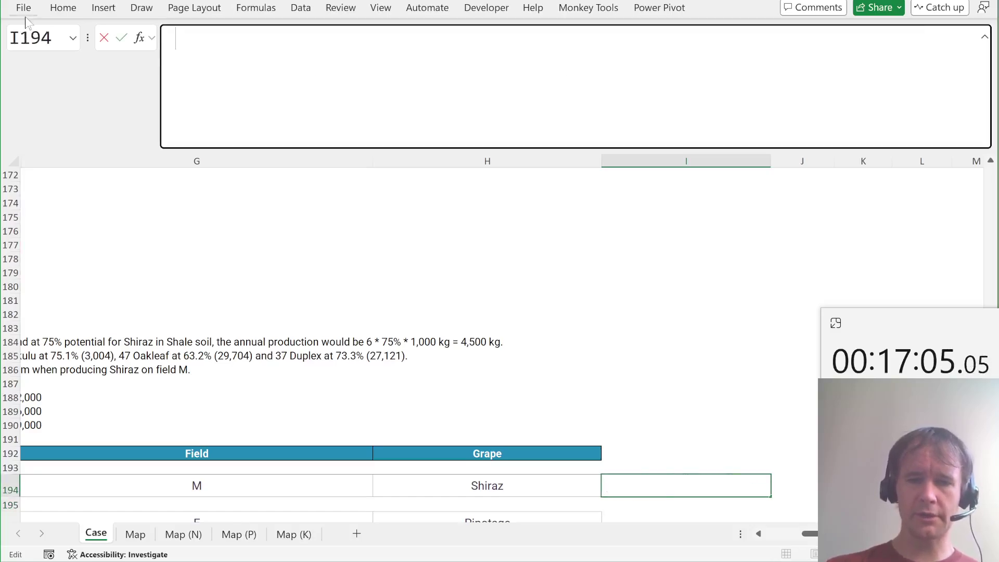
key("Return")
key("ctrl+Home")
scroll(163, 345, "down", 12)
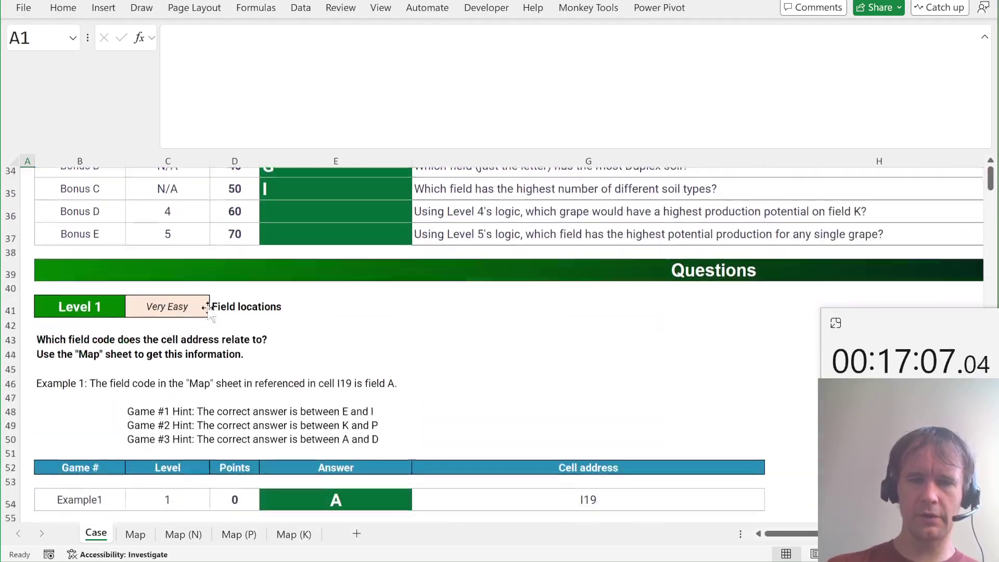
scroll(264, 255, "up", 1)
left_click(310, 203)
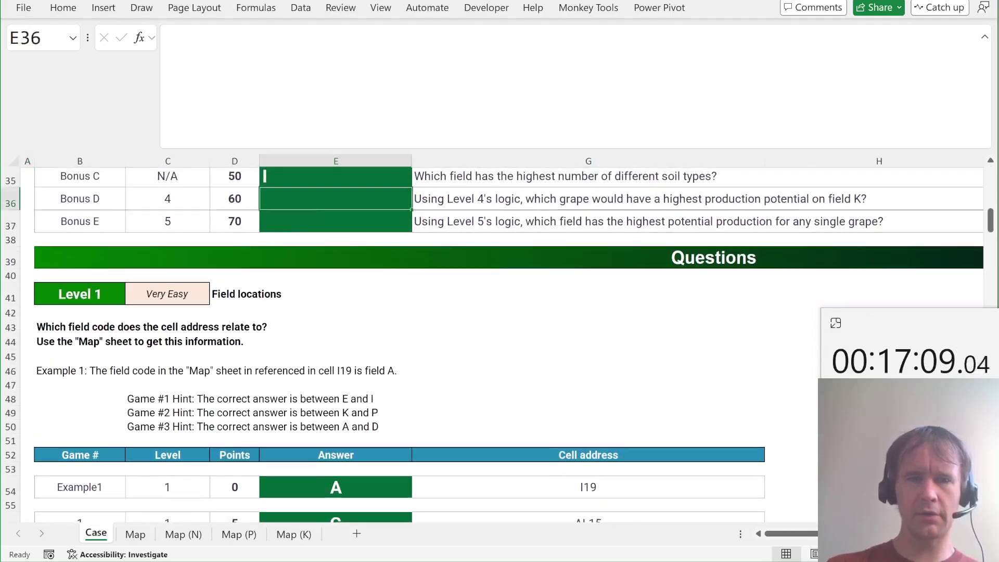
key("F2")
key("ctrl+v")
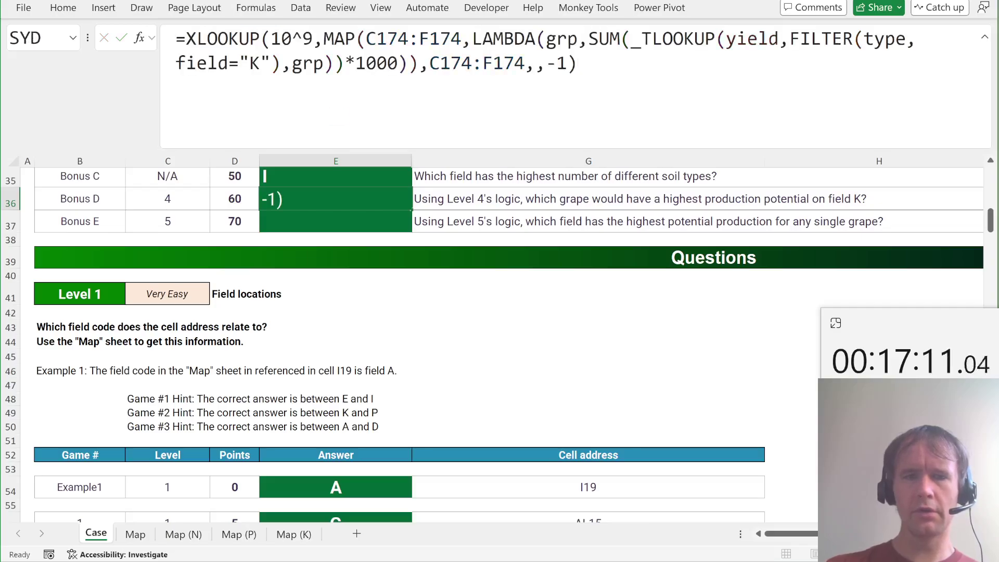
key("Return")
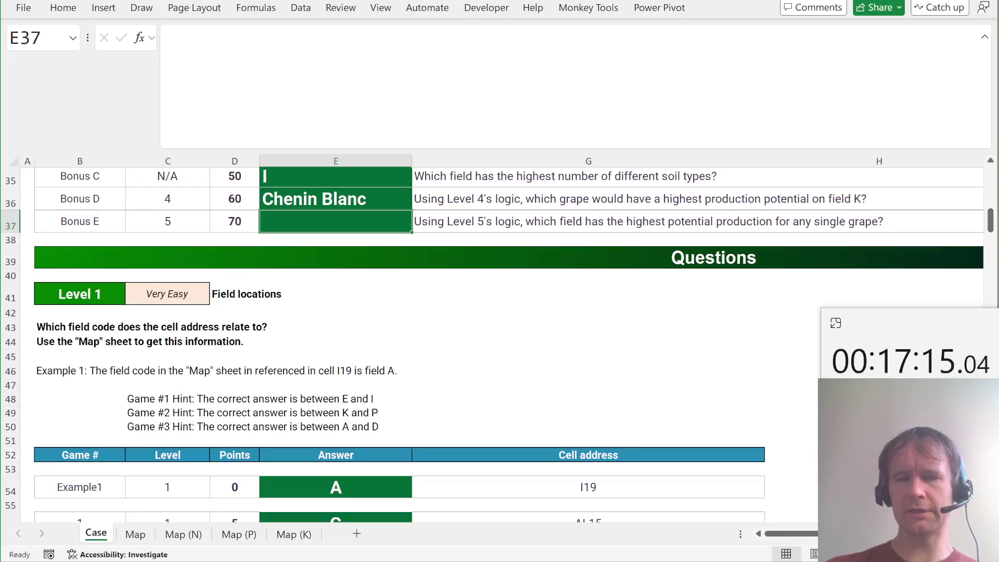
Step: Start a MAP function around the Level 5 LET formula in I246
key("ctrl+End")
key("ctrl+Left")
key("ctrl+Left")
key("ctrl+Left")
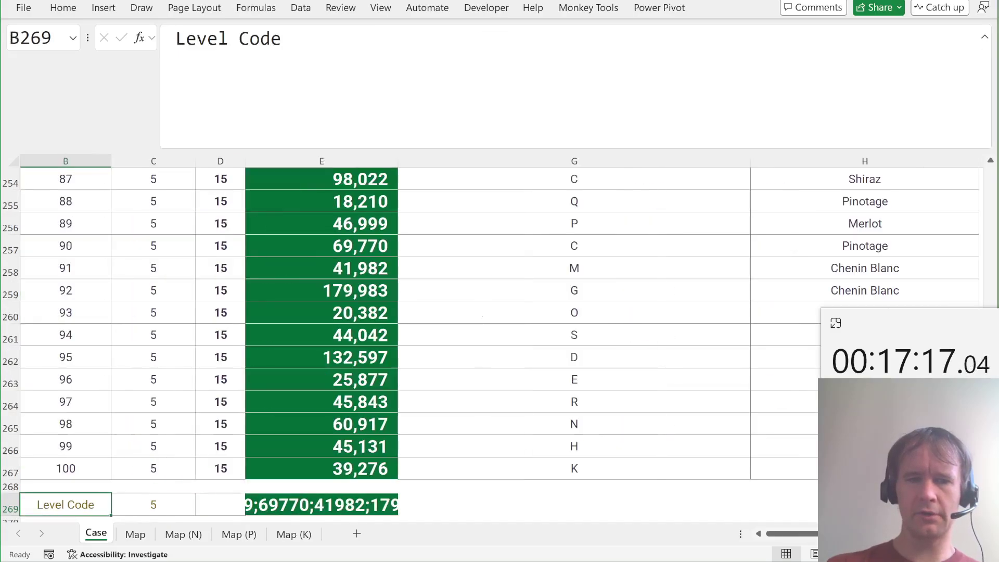
key("ctrl+Up")
key("ctrl+Up")
key("ctrl+Up")
key("ctrl+Up")
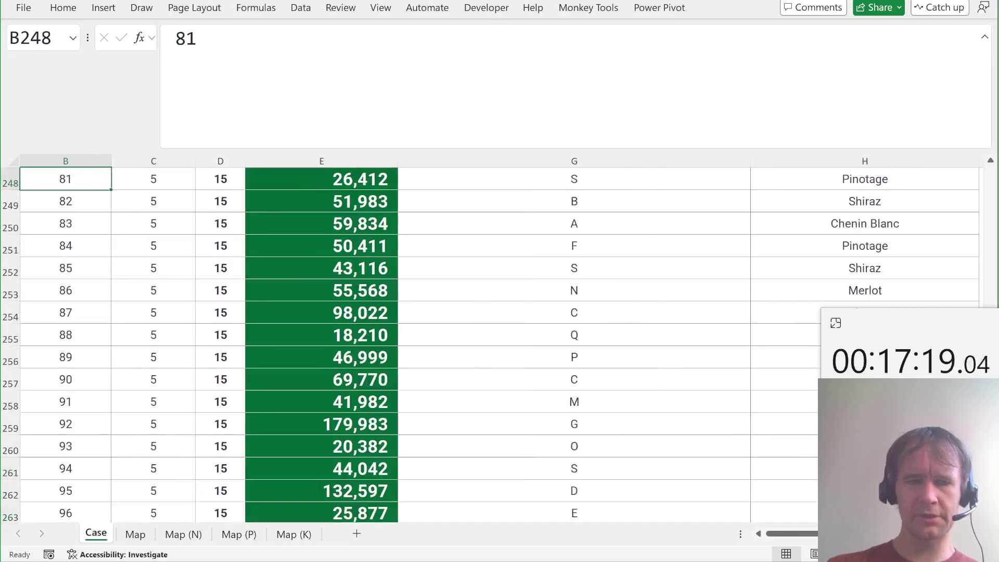
key("ctrl+Up")
key("ctrl+Down")
key("ctrl+Down")
key("ctrl+Right")
key("Right")
key("Right")
key("Left")
key("Left")
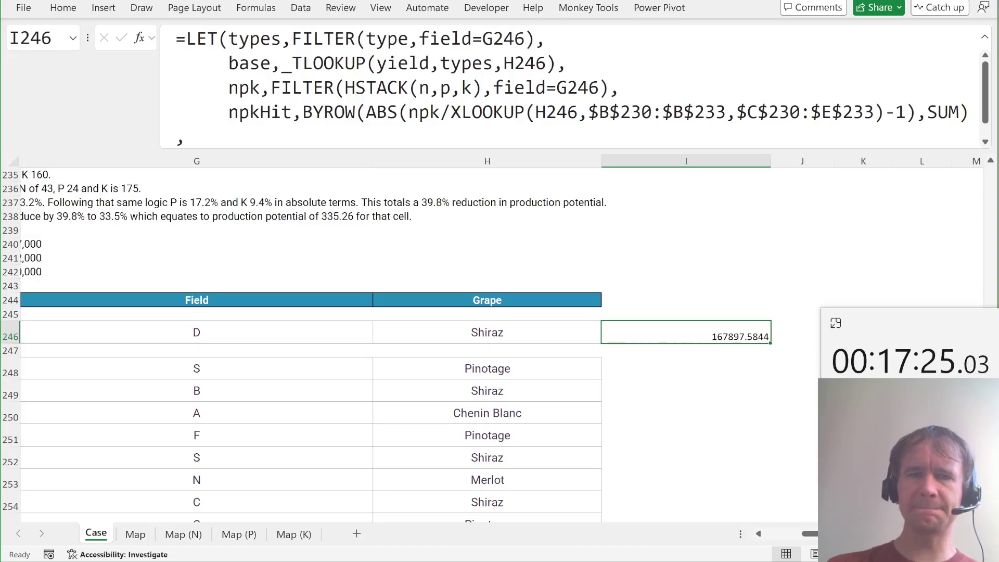
key("F2")
type("map")
key("Tab")
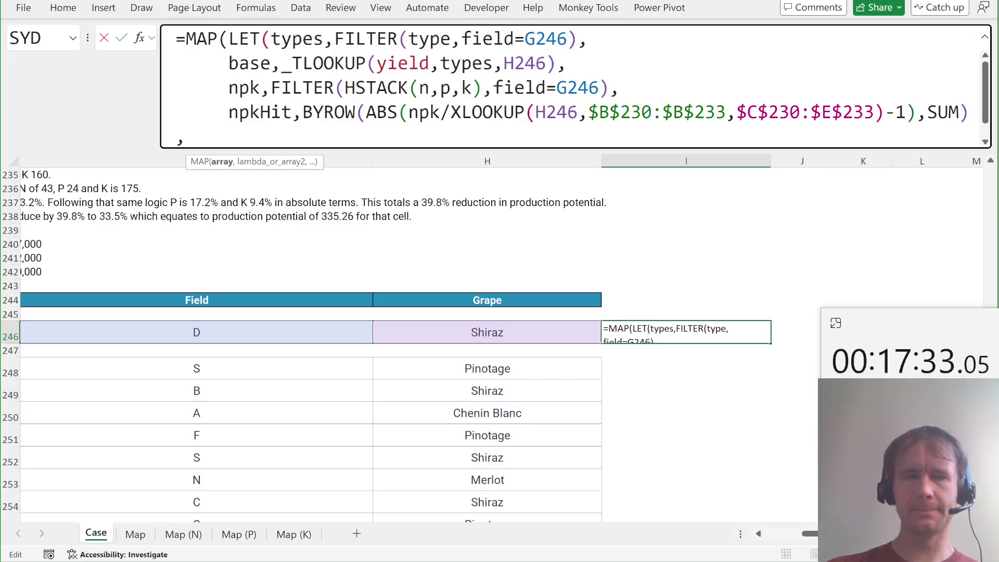
Step: Give the MAP in I246 the array UNIQUE(field) and a LAMBDA with parameter fld
scroll(188, 351, "left", 3)
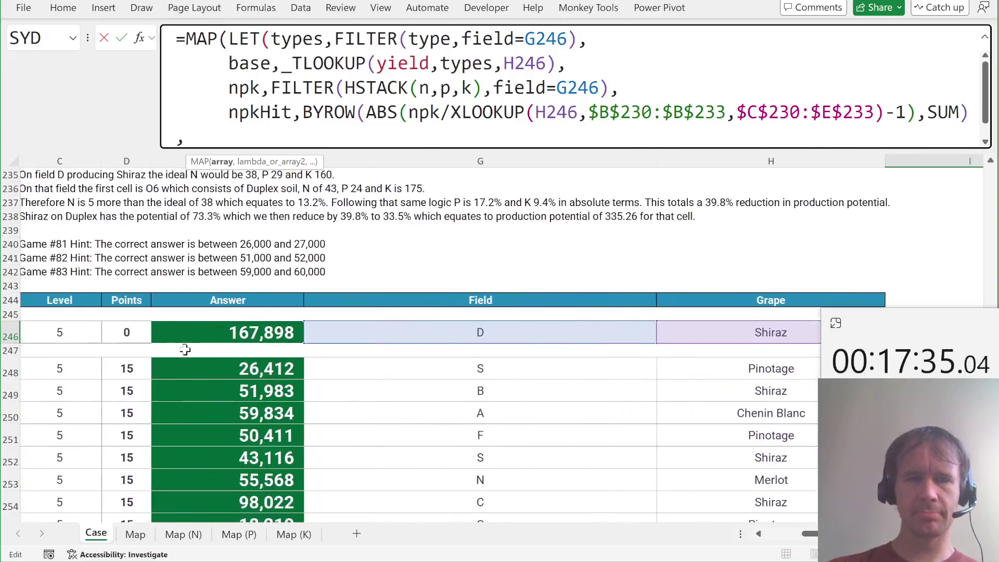
type("uniq")
key("Tab")
type("fie")
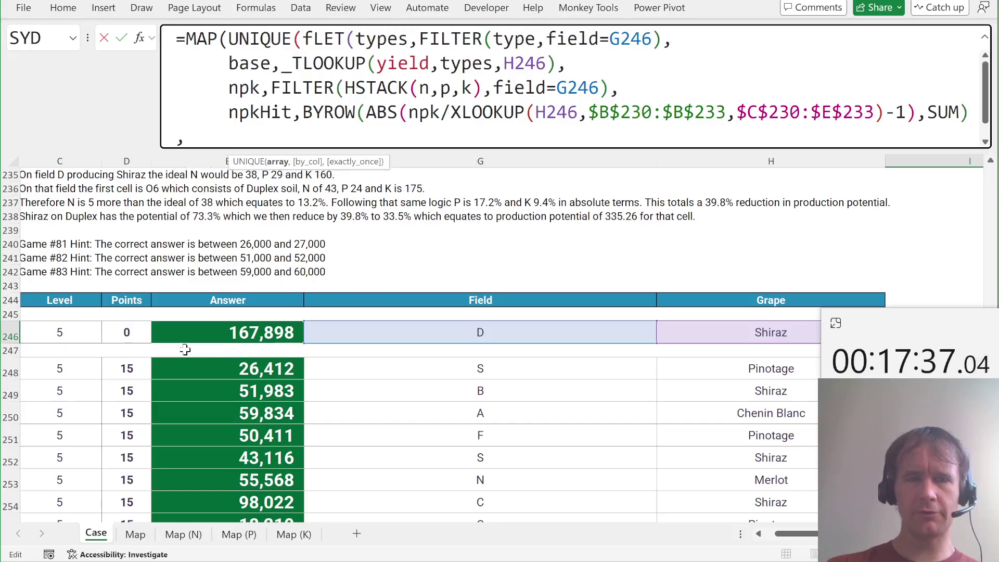
key("Tab")
type("),")
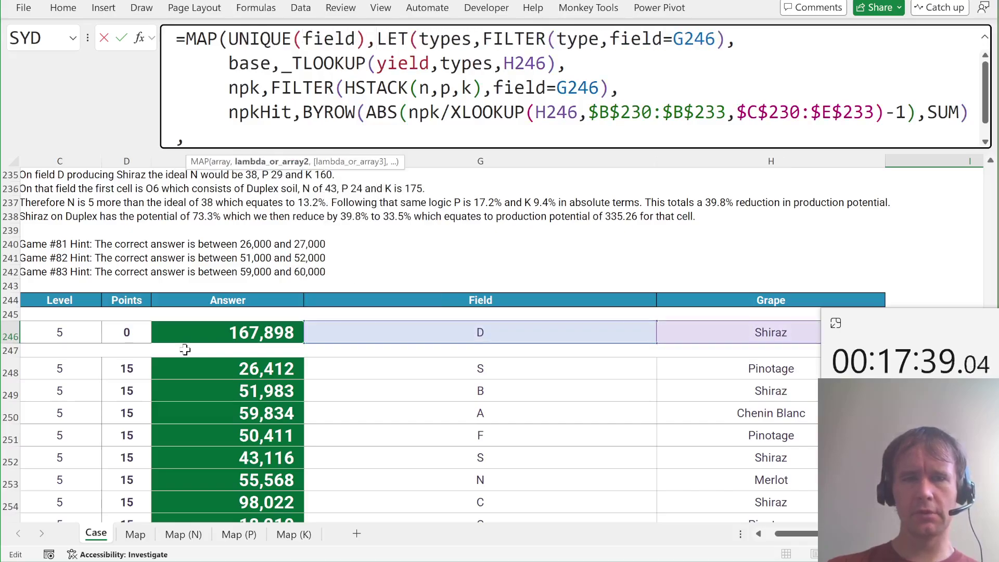
type("la")
key("Tab")
type("fld,")
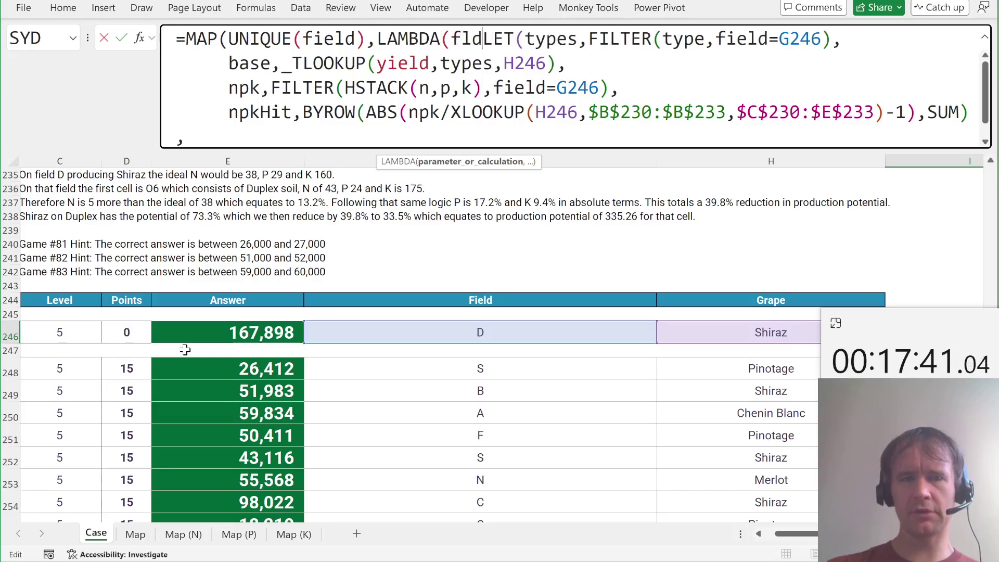
Step: Nest a second MAP over the grape names B230:B233 inside the fld LAMBDA, with its own LAMBDA parameter grp
type("map")
key("Tab")
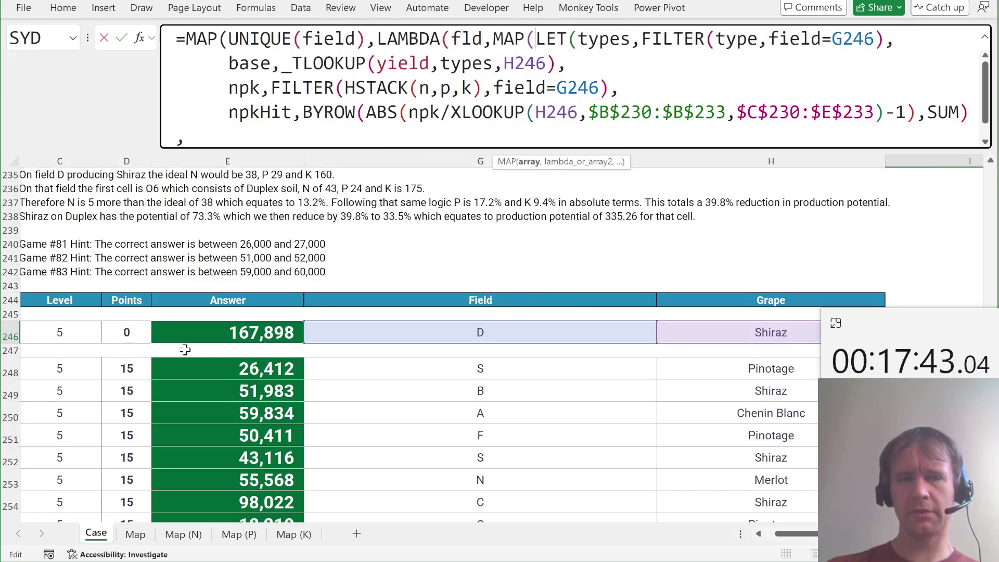
scroll(141, 329, "up", 3)
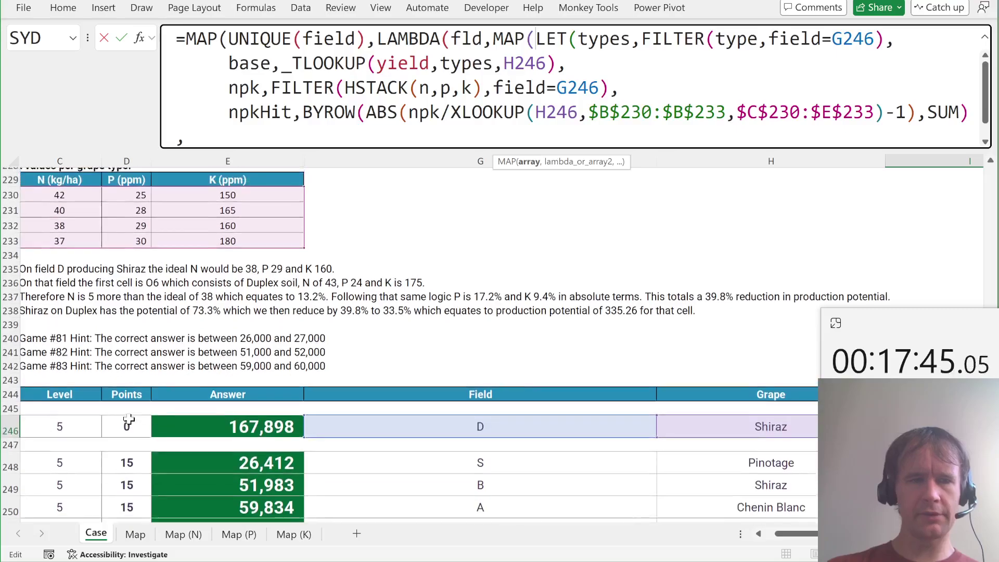
scroll(125, 291, "left", 2)
left_click(94, 219)
key("ctrl+shift+Down")
type(",la")
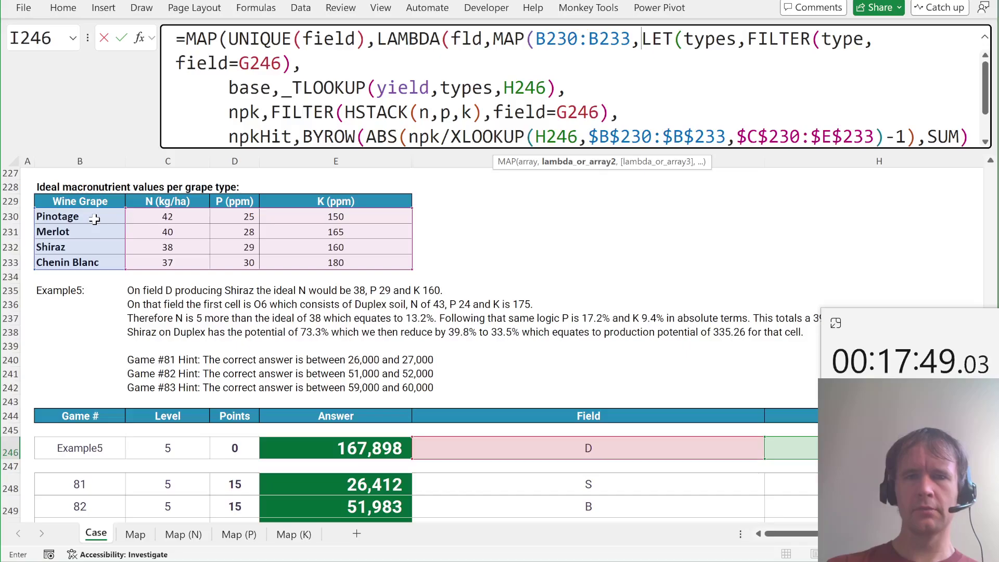
key("Tab")
type("grp")
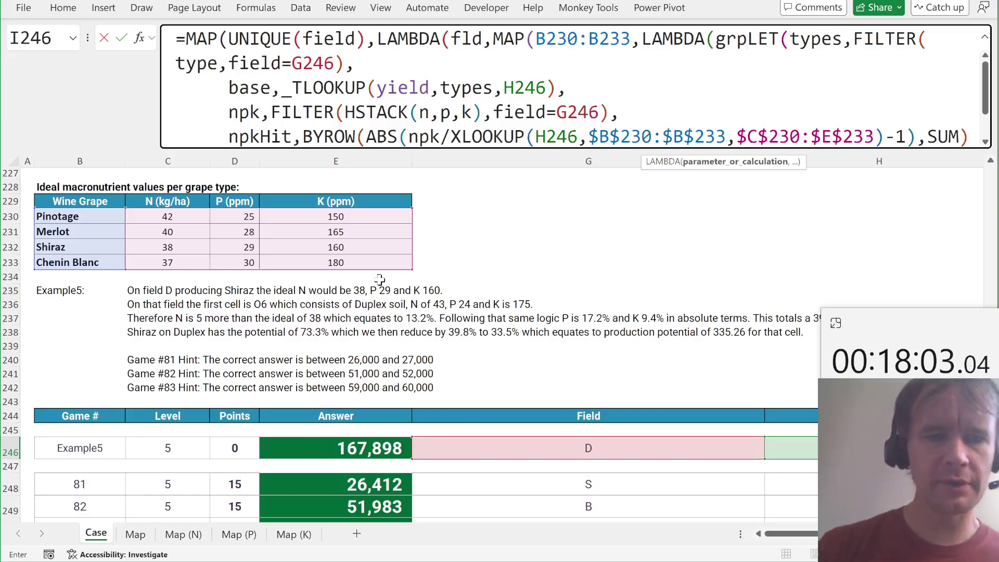
Step: Check the Bonus E question, and open a MAX function before the LET, placing the LET on a new line
scroll(344, 304, "up", 8)
scroll(345, 304, "up", 20)
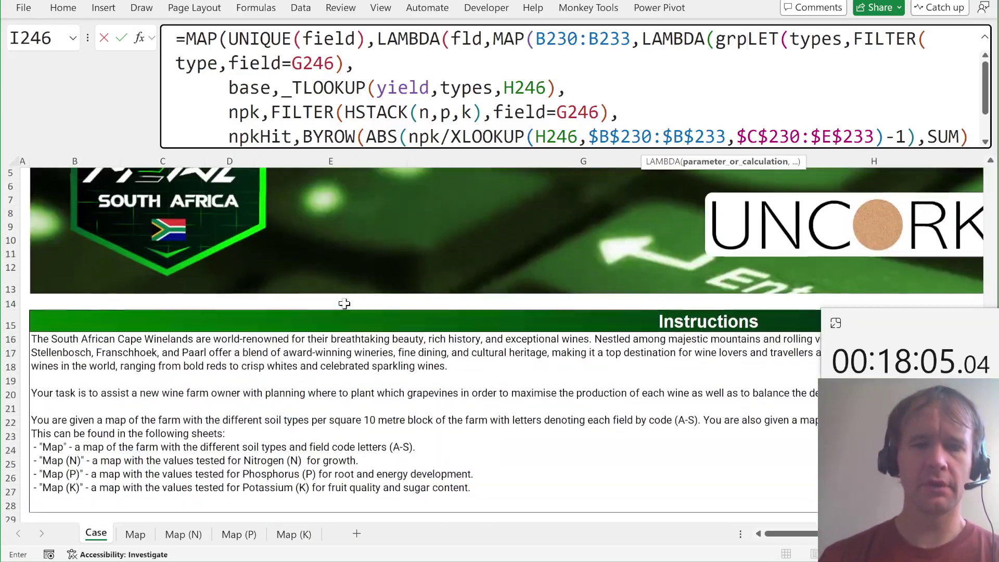
scroll(344, 304, "down", 2)
scroll(344, 304, "right", 3)
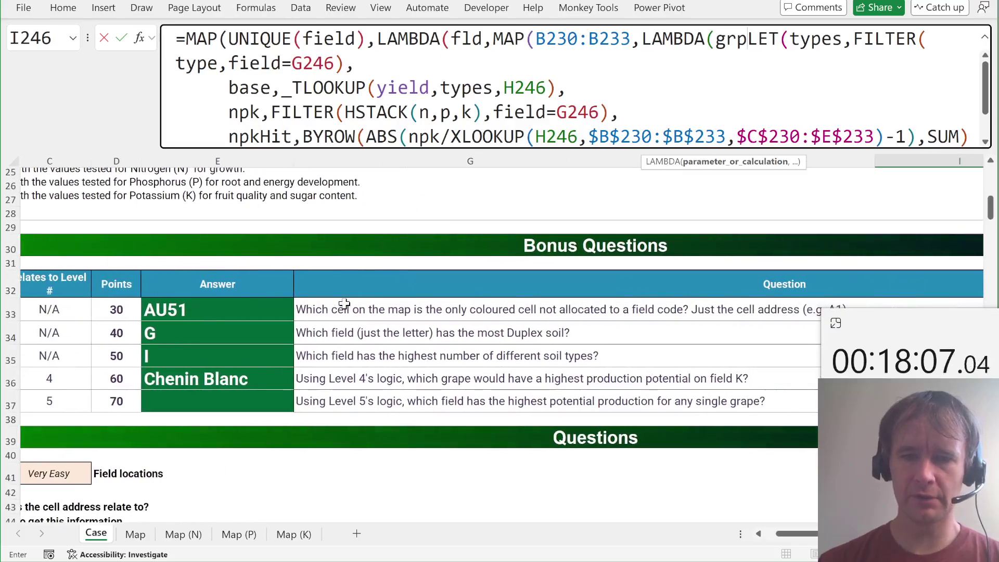
scroll(344, 304, "down", 2)
scroll(344, 304, "left", 3)
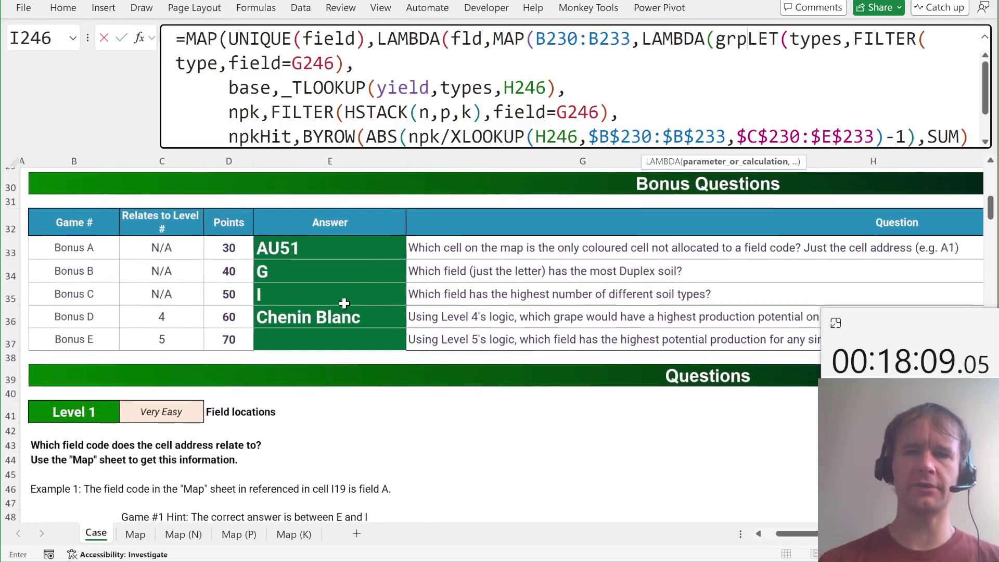
type(",max")
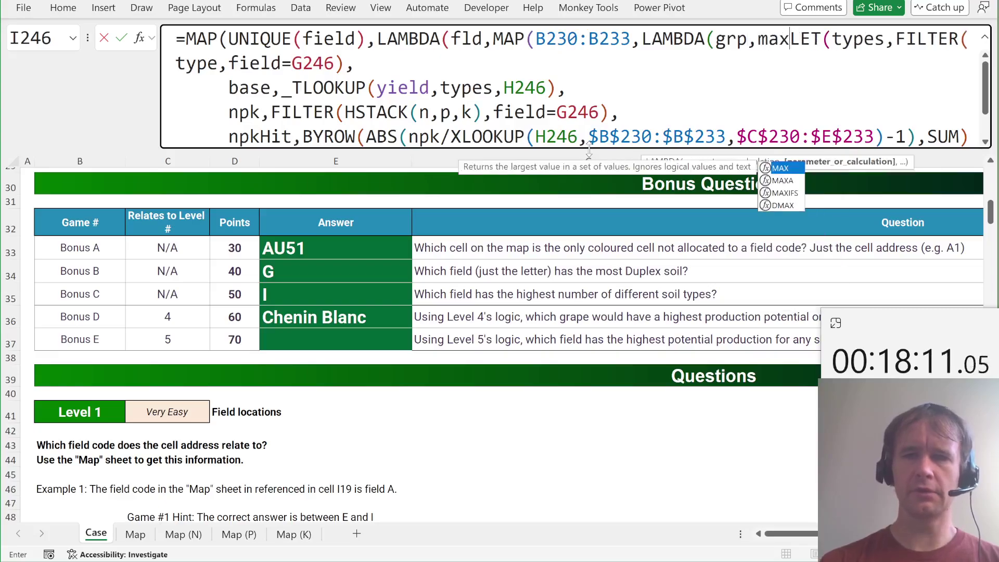
key("Tab")
key("alt+Return")
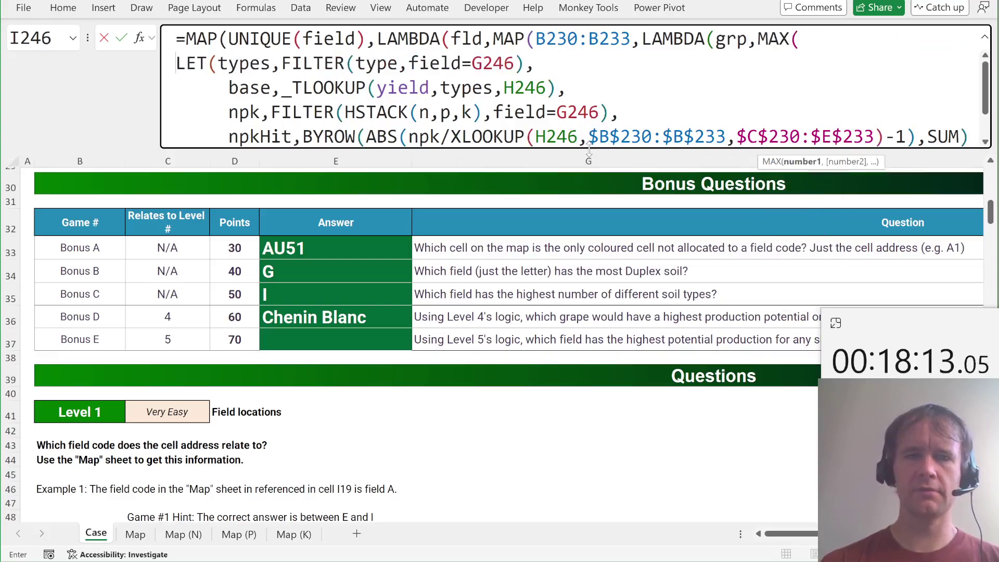
Step: Try to enter the nested MAP formula in I246 and decline the proposed correction
key("Return")
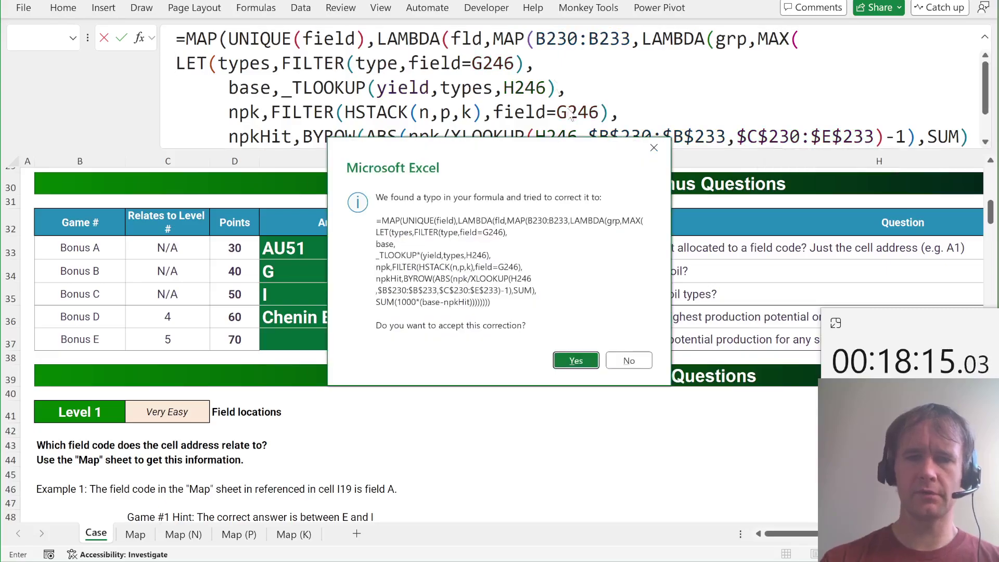
key("Escape")
key("Return")
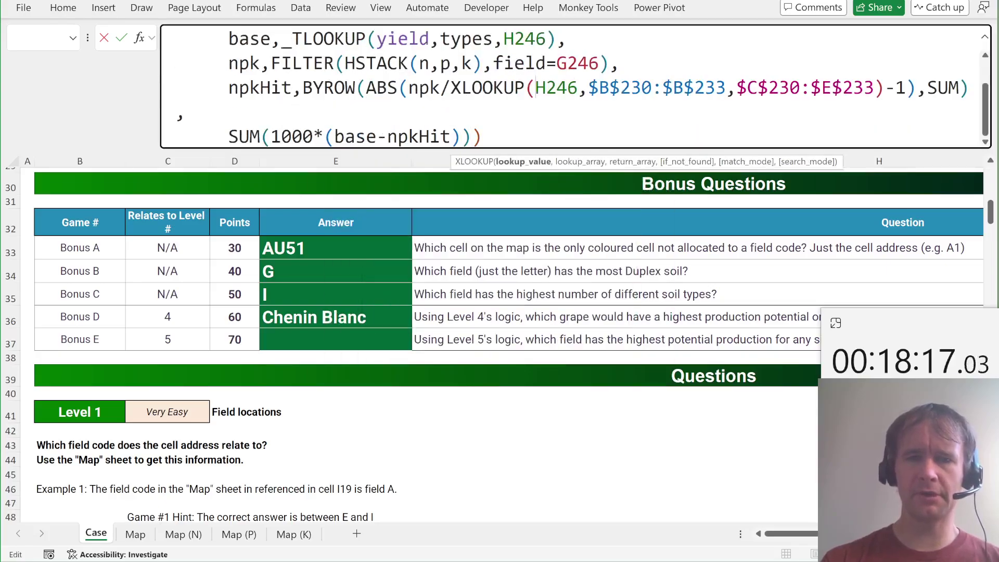
Step: Add the missing closing parentheses after the final SUM of the I246 formula
left_click(483, 137)
type("))))")
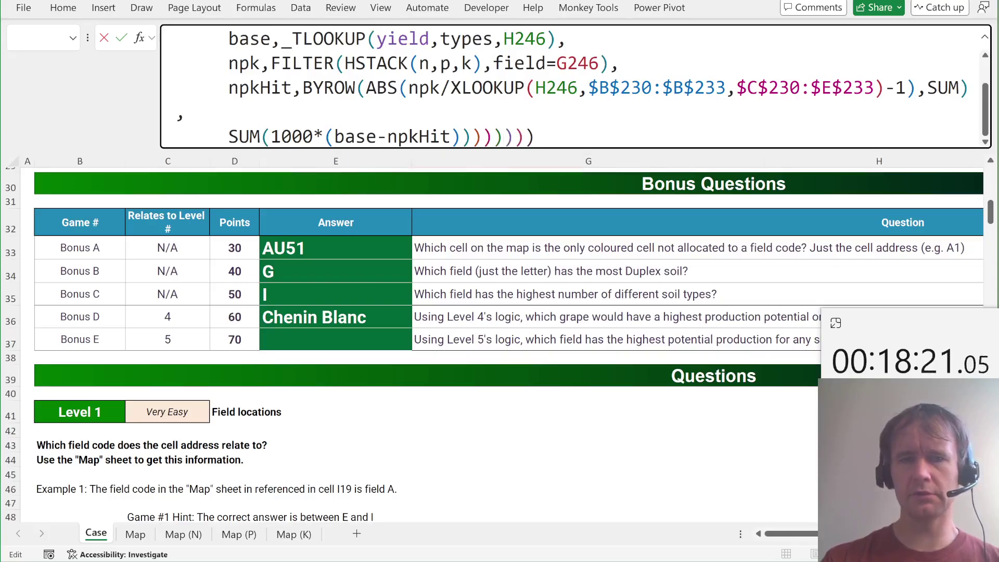
scroll(573, 87, "up", 1)
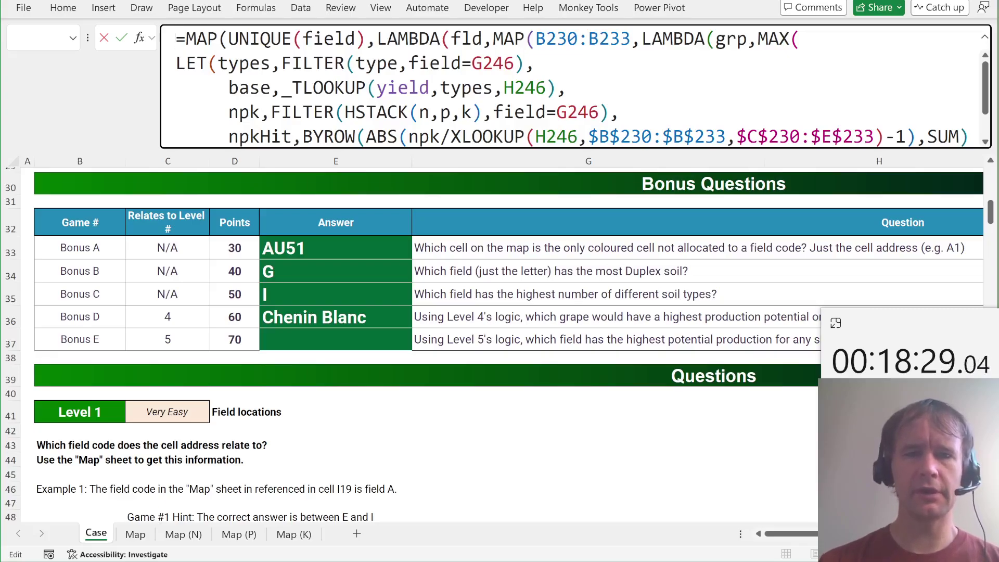
Step: Replace the G246 references with fld and the H246 references with grp throughout the LET, and enter the formula in I246
double_click(493, 63)
type("fld")
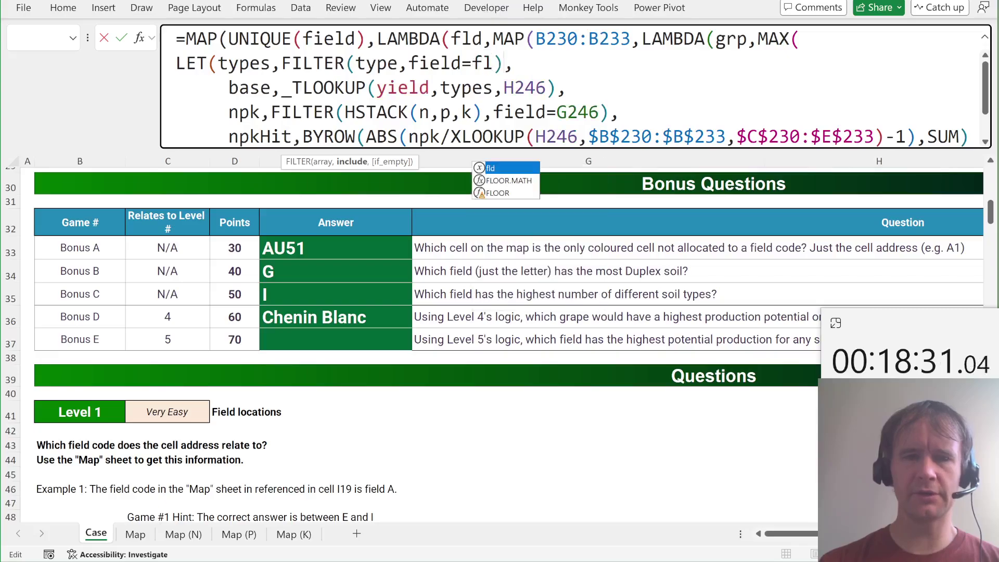
double_click(524, 88)
type("grp")
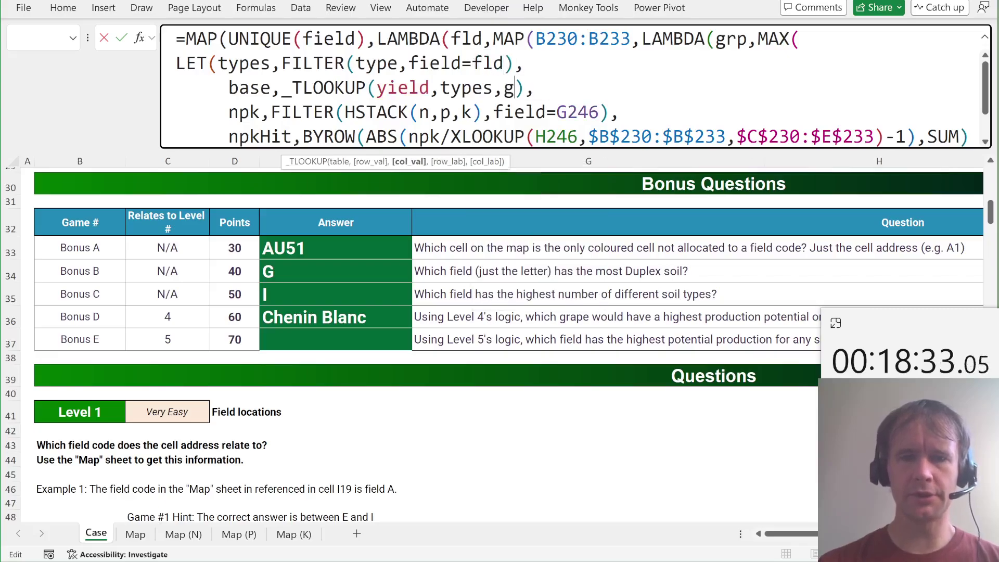
double_click(578, 112)
type("fld")
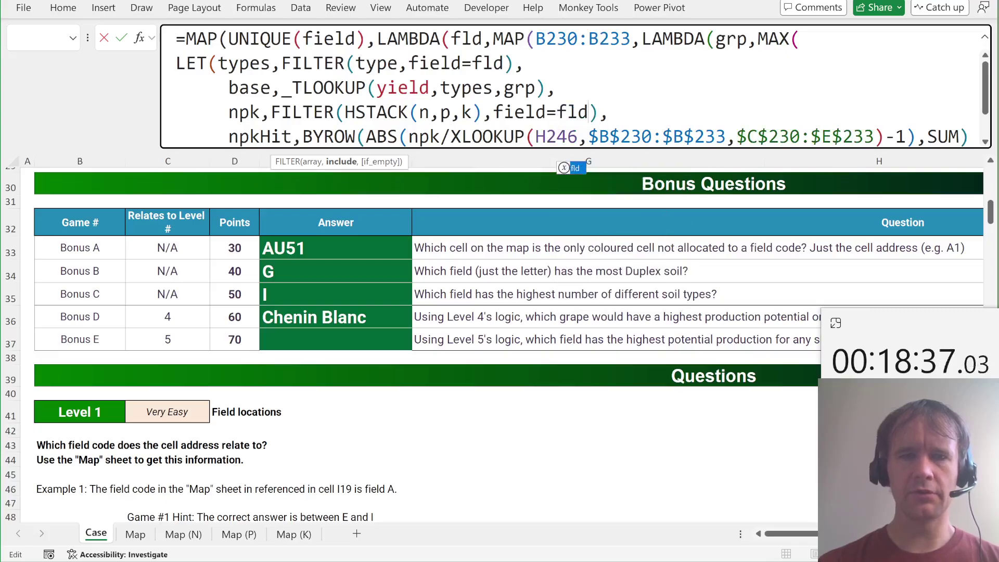
double_click(576, 136)
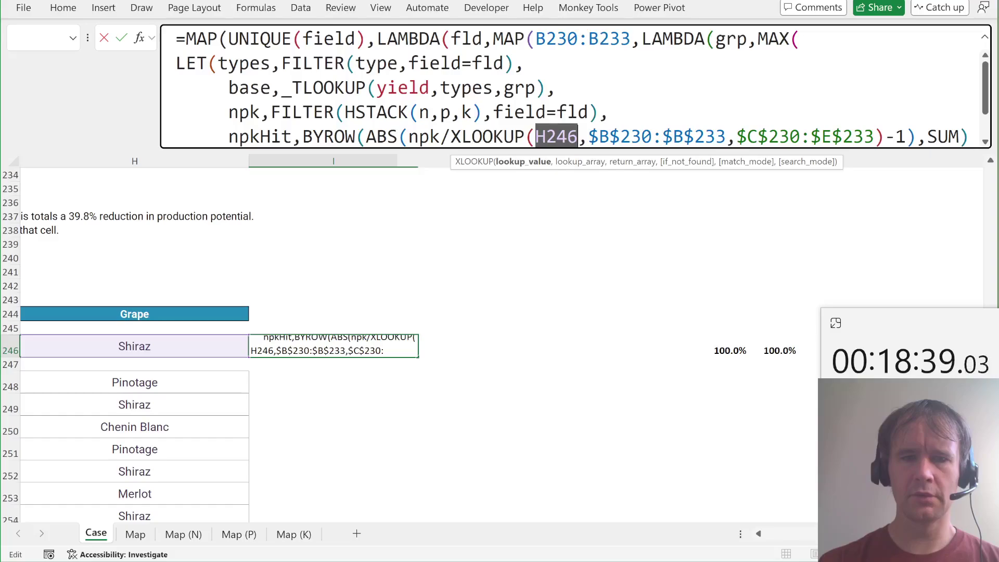
type("grp")
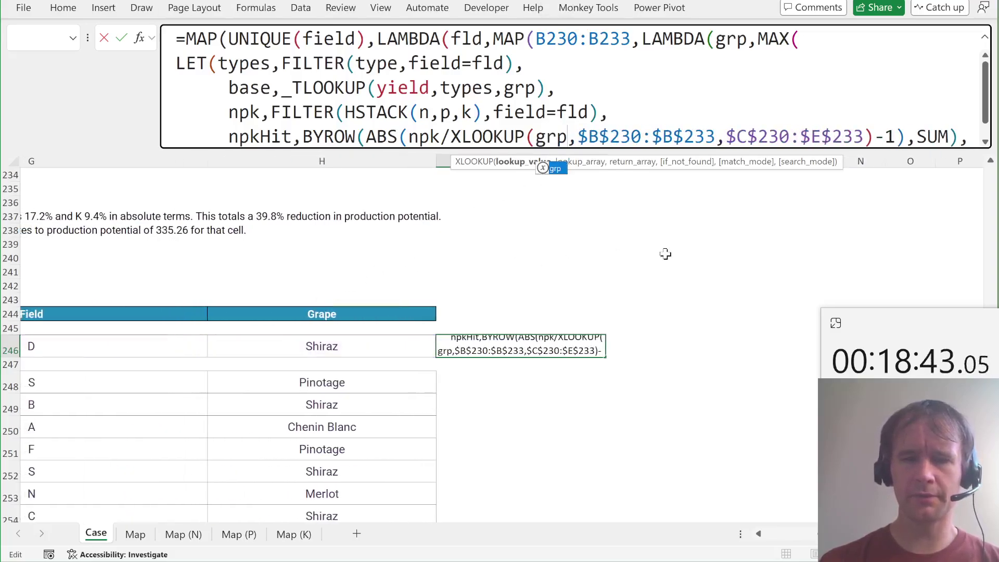
scroll(665, 254, "right", 3)
key("Return")
key("Up")
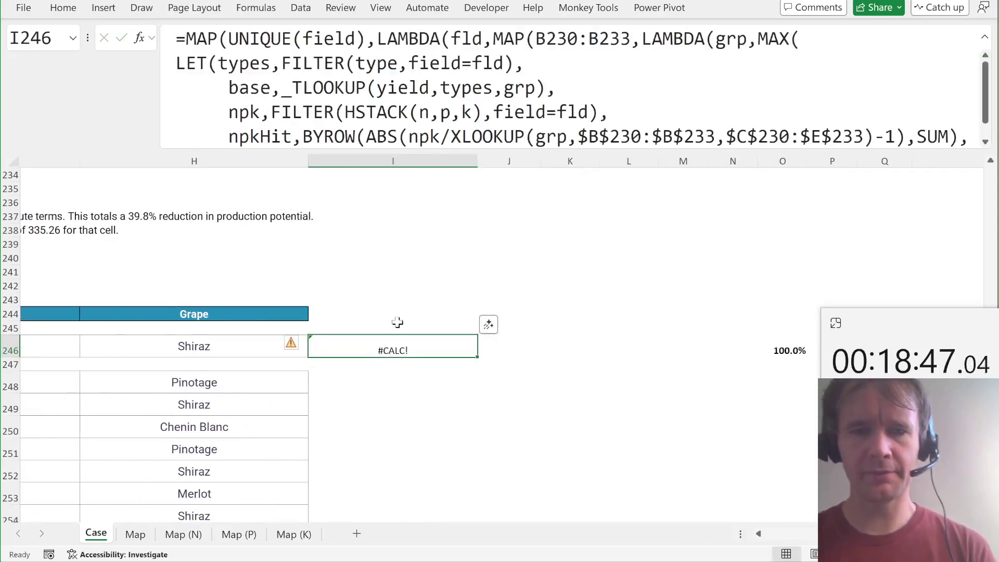
left_click(291, 345)
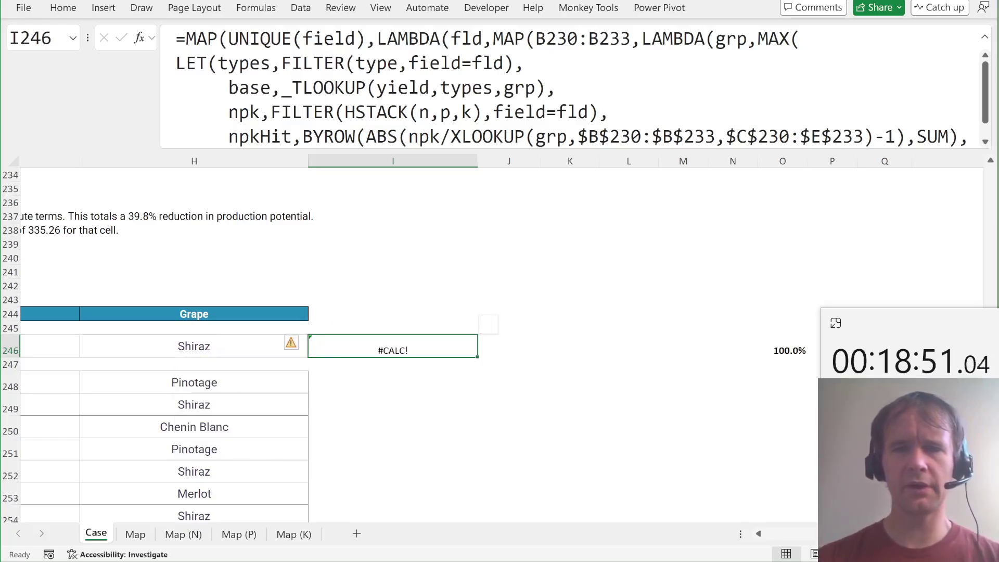
Step: Move the MAX function from inside the grp LAMBDA to wrap the inner MAP over B230:B233, and enter the formula
left_click(527, 64)
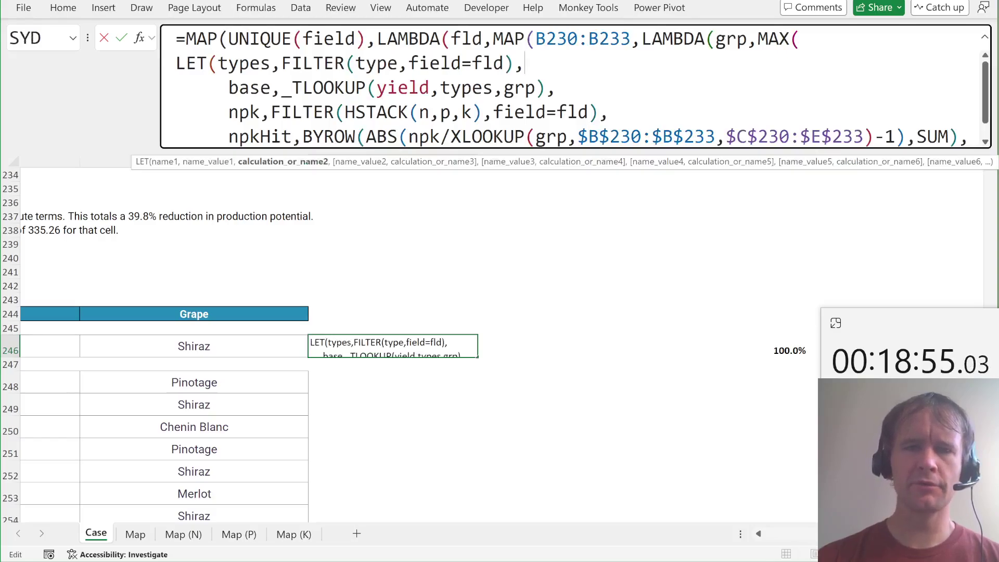
key("Up")
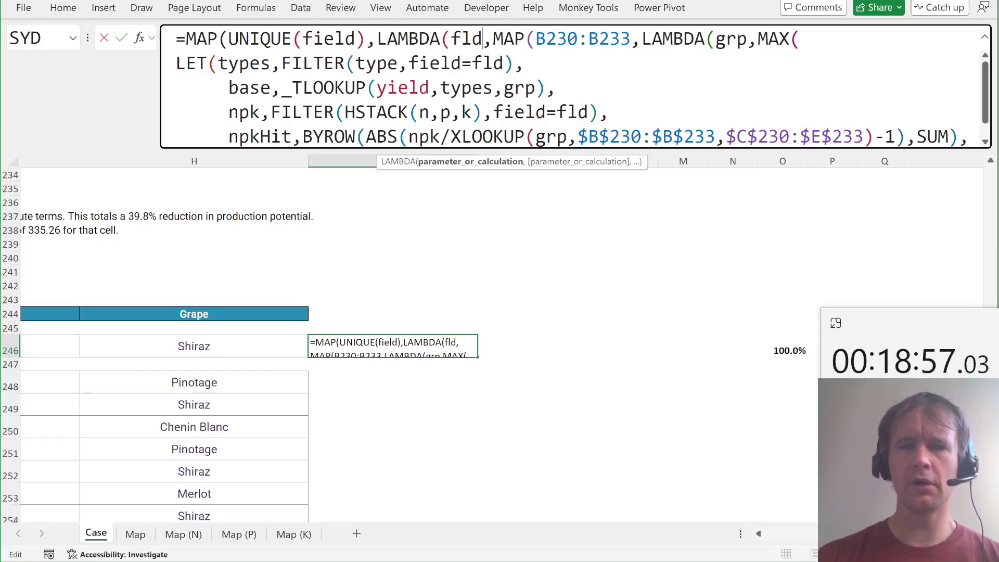
key("End")
key("shift+Left")
key("shift+Left")
key("shift+Left")
key("shift+Left")
key("ctrl+c")
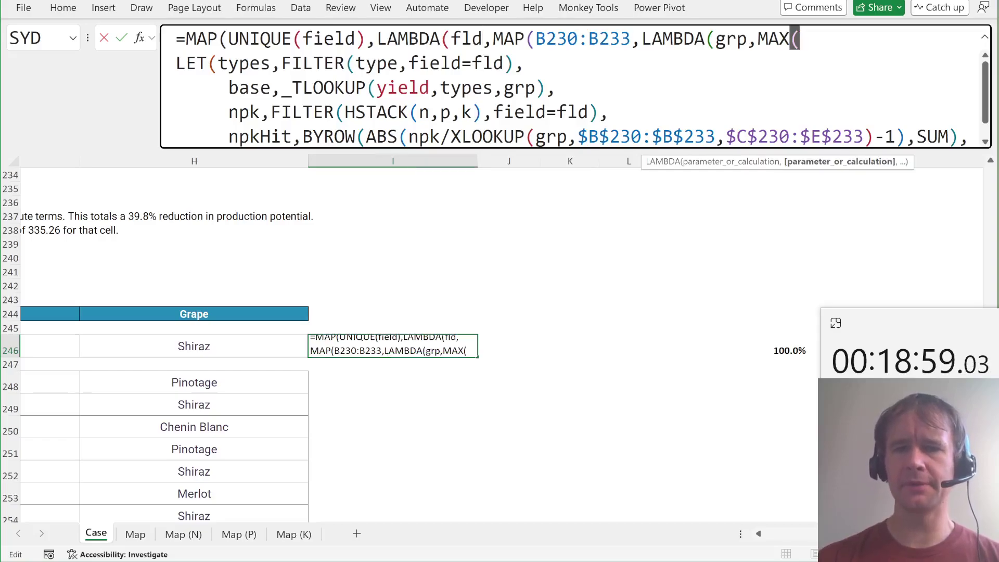
key("Delete")
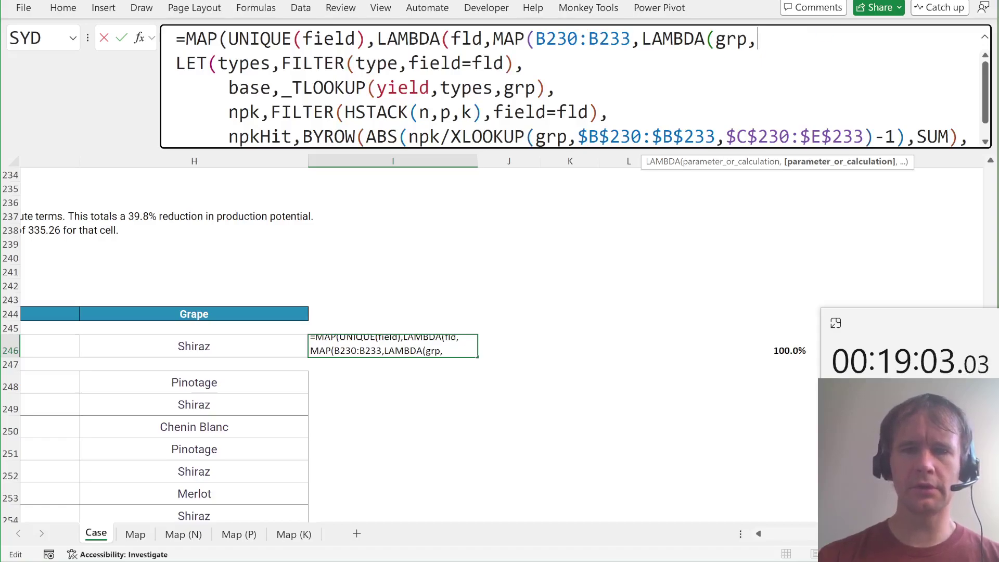
left_click(492, 39)
key("ctrl+v")
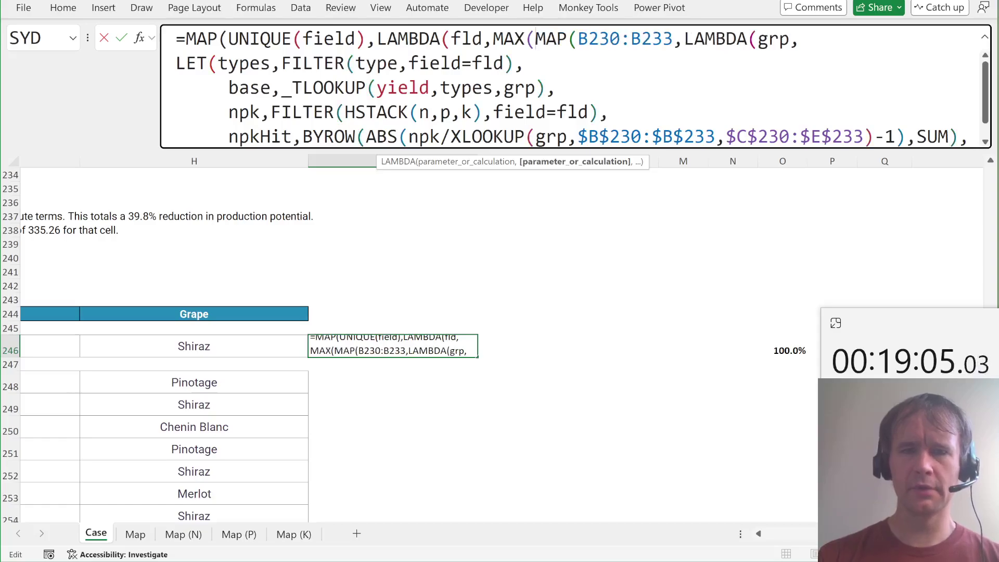
key("Return")
key("Up")
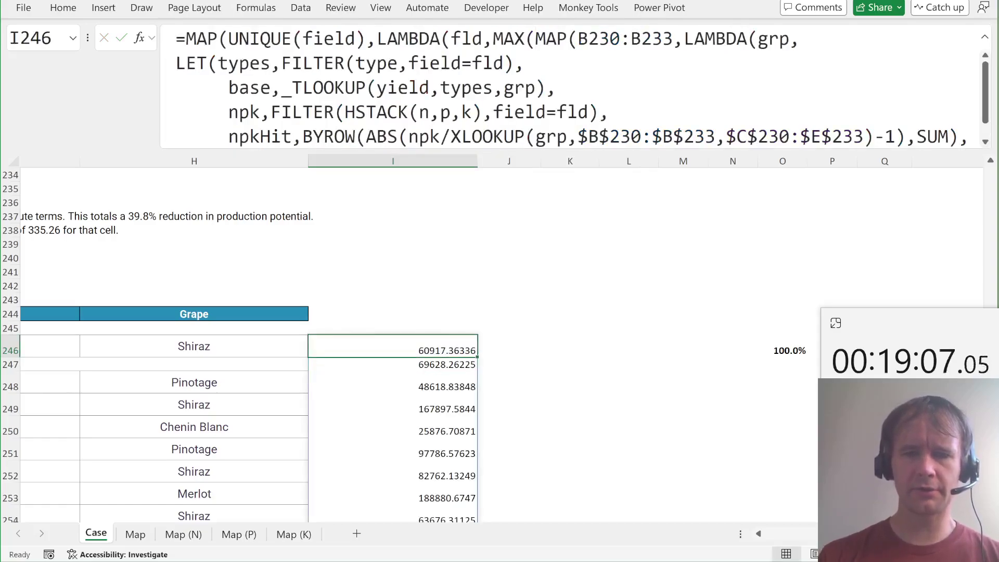
Step: Review the per-field maximums spilled from I246, and copy UNIQUE(field) out of the formula
key("ctrl+shift+Down")
key("Left")
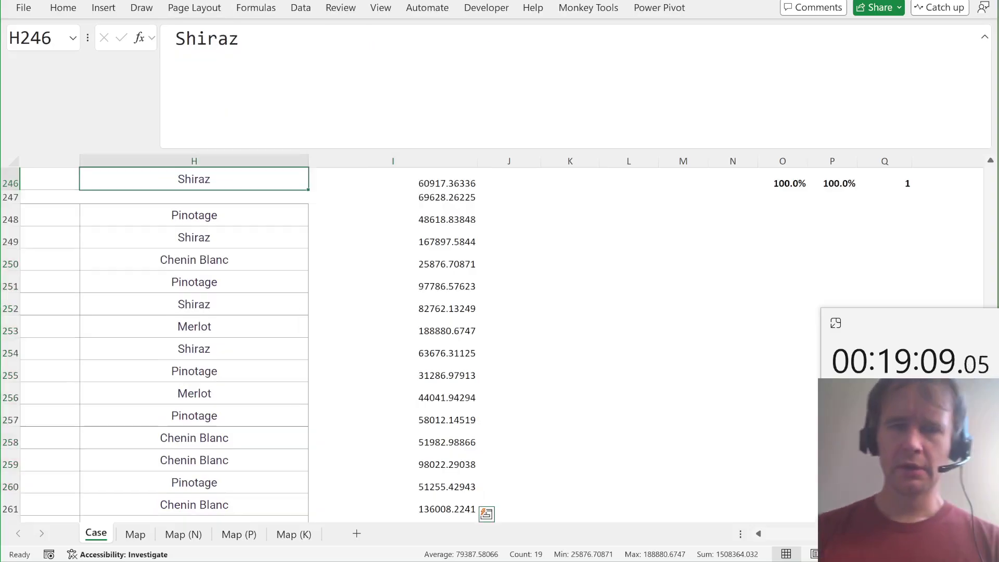
key("Right")
left_click_drag(229, 39, 367, 39)
key("ctrl+c")
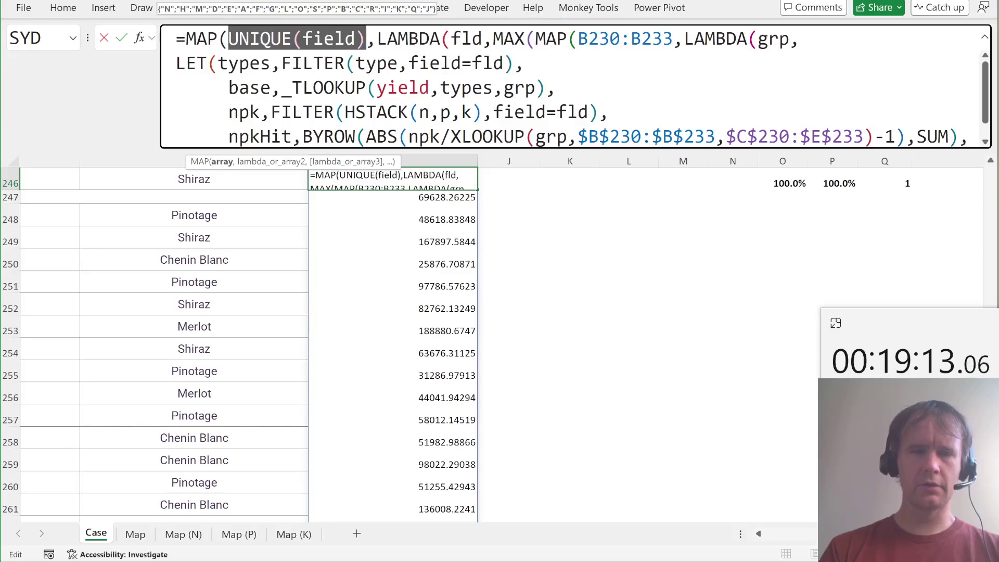
Step: Wrap the MAP formula in an XLOOKUP with lookup value 10^12, keeping the MAP result as the lookup array
left_click(186, 38)
type("xl")
key("Tab")
type("10^9")
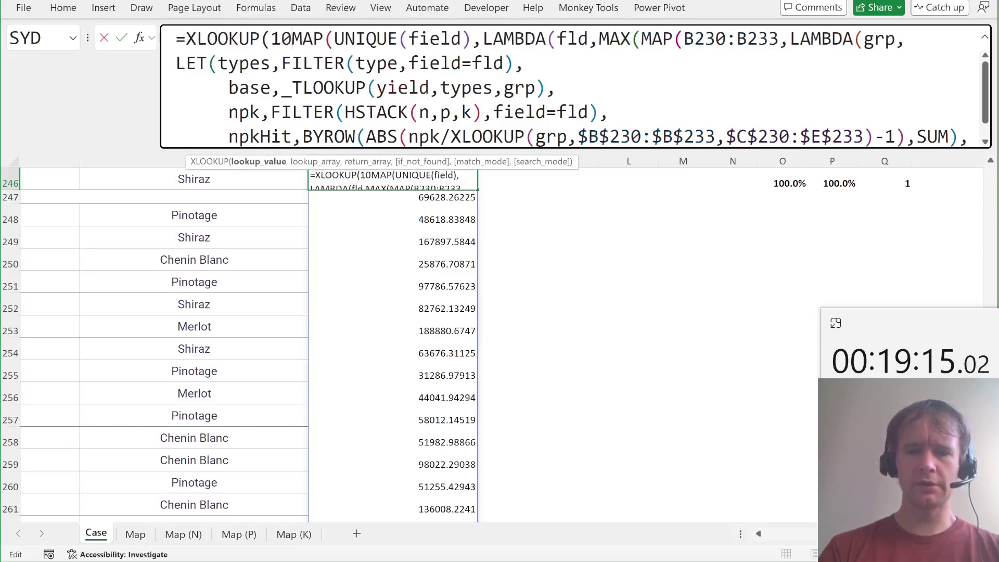
type(",")
key("BackSpace")
key("BackSpace")
type("12,")
key("ctrl+v")
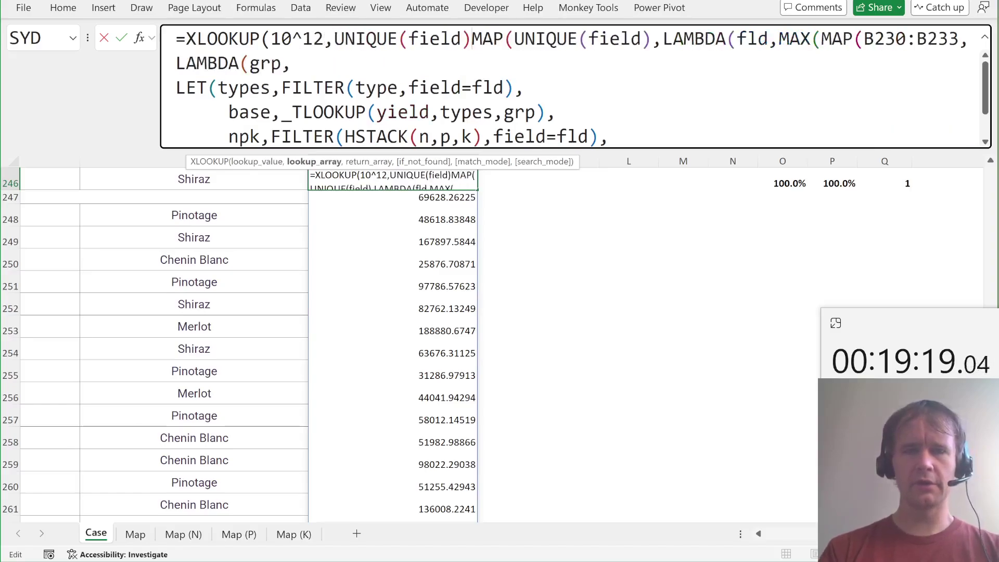
key("shift+ctrl+Left")
key("shift+ctrl+Left")
key("shift+ctrl+Left")
key("BackSpace")
Step: Complete the XLOOKUP with UNIQUE(field) as the return array and match mode -1, and enter it in I246
key("ctrl+End")
type(",")
key("ctrl+v")
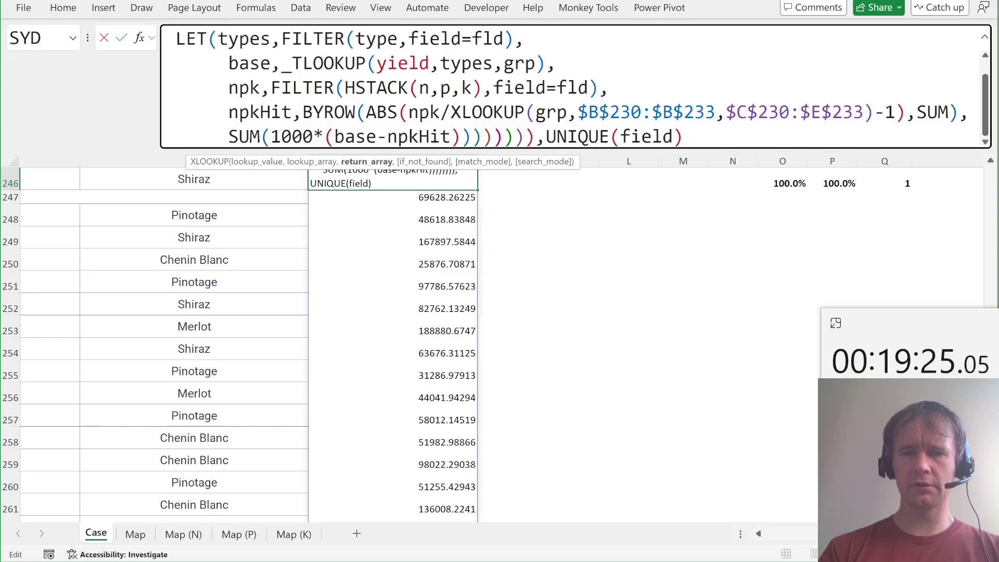
type(",,-1")
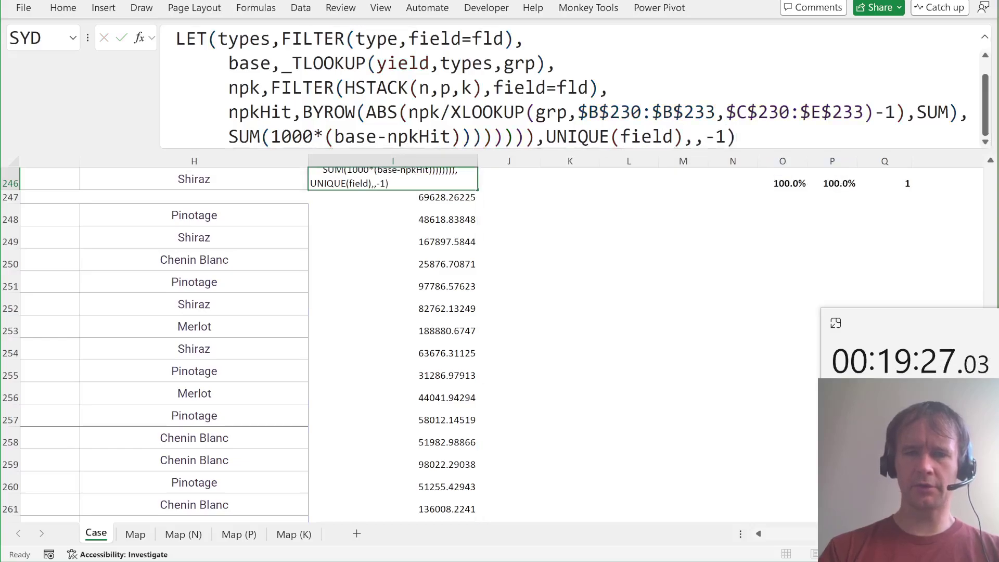
key("Return")
Step: Copy the complete XLOOKUP formula from I246 and paste it into E37 as the Bonus E answer
key("F2")
key("ctrl+a")
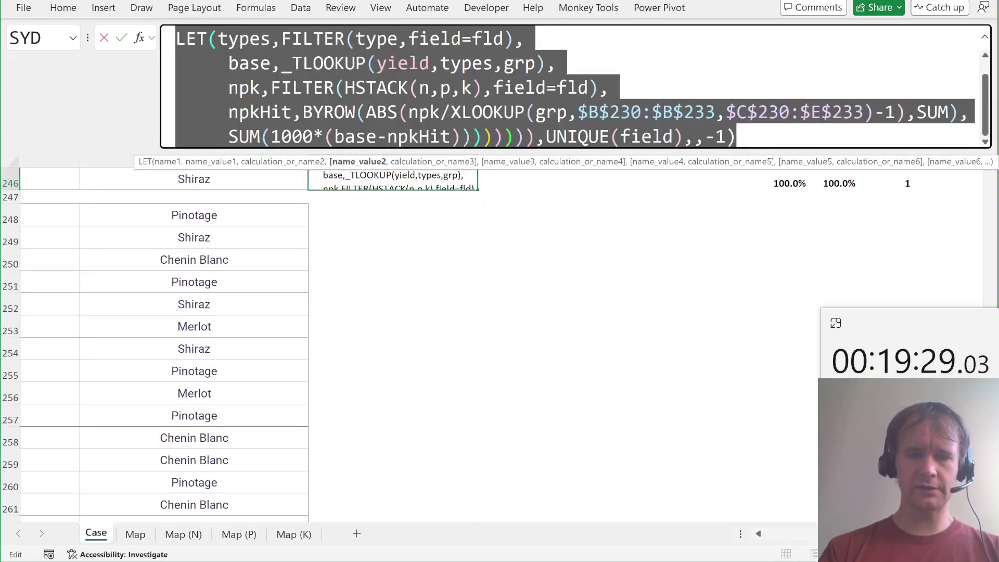
key("Return")
key("ctrl+Home")
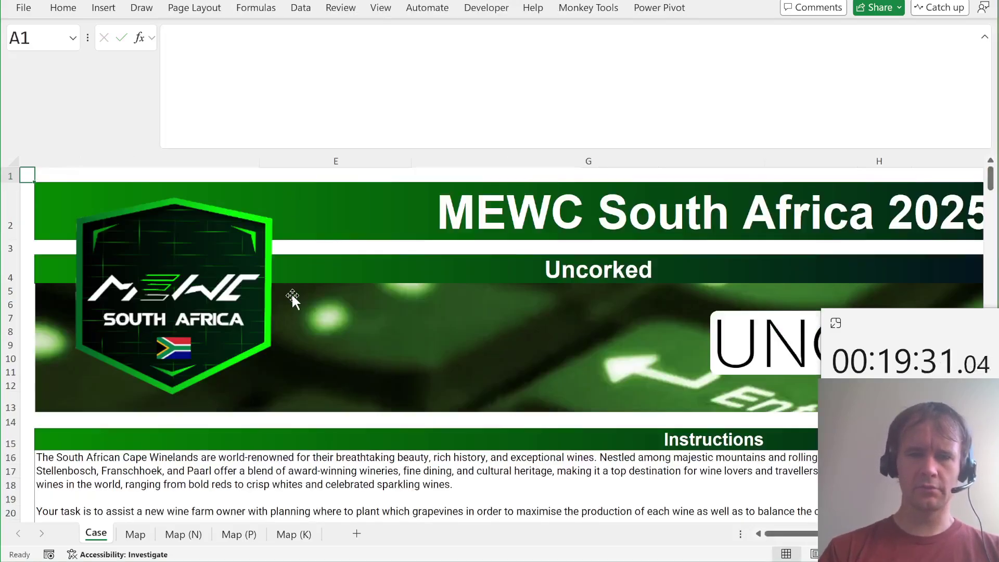
scroll(293, 294, "down", 5)
scroll(293, 295, "down", 4)
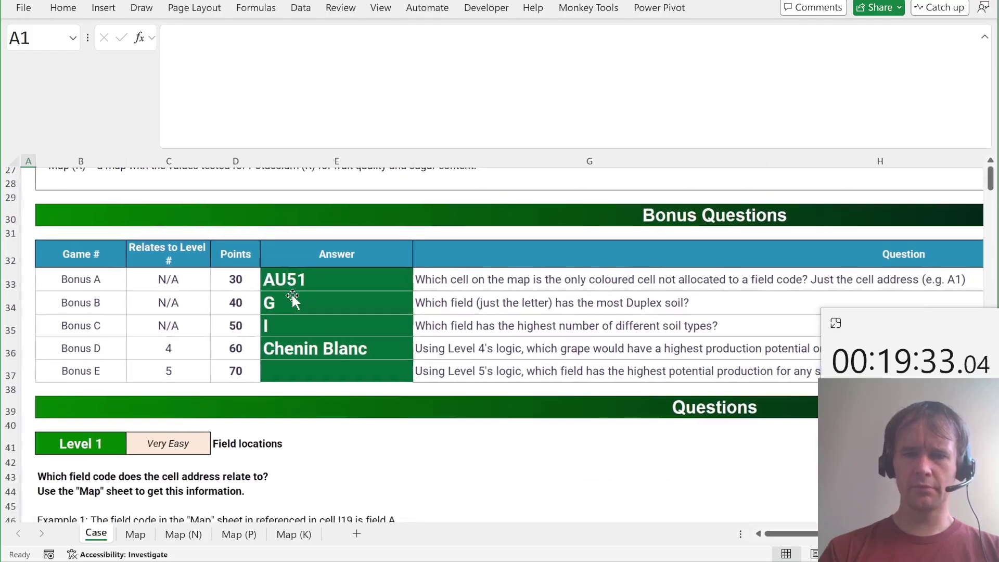
left_click(348, 369)
key("ctrl+v")
key("Return")
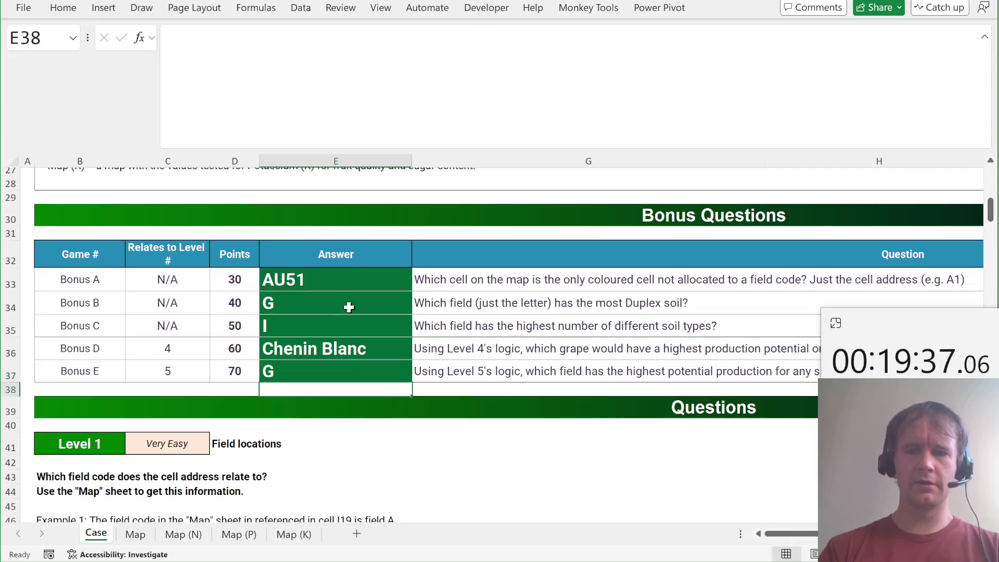
Step: Stop the stopwatch and look over the full text of the bonus questions
left_click(892, 413)
scroll(551, 450, "right", 5)
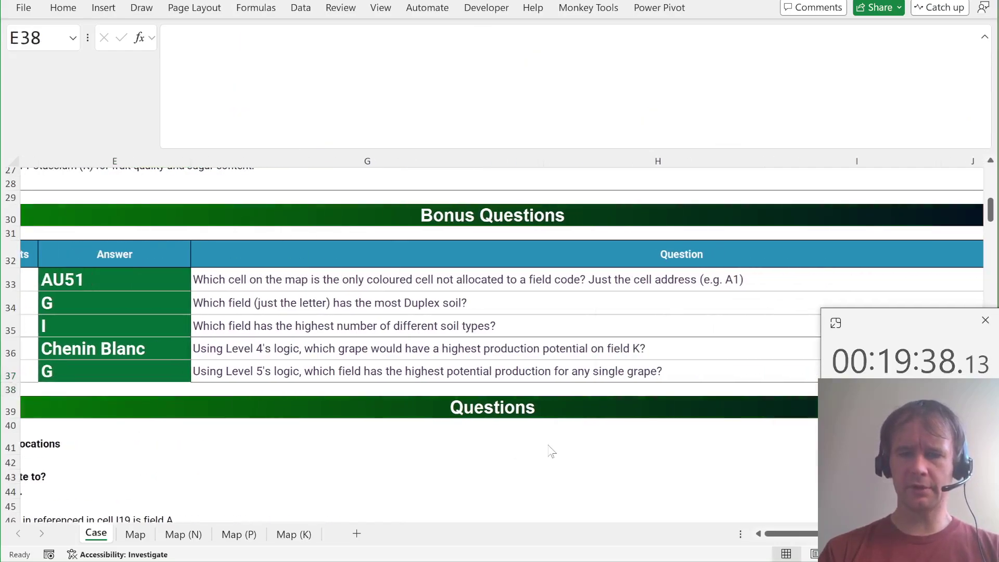
scroll(551, 451, "left", 5)
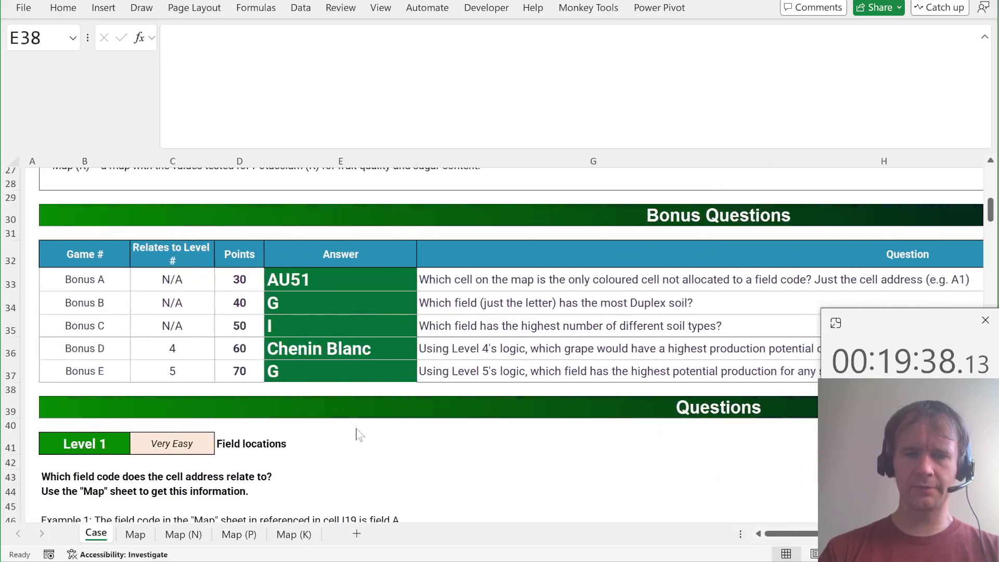
Step: Unhide all hidden columns on the Case sheet to show the answer checks
left_click(371, 446)
key("shift+Right")
key("ctrl+a")
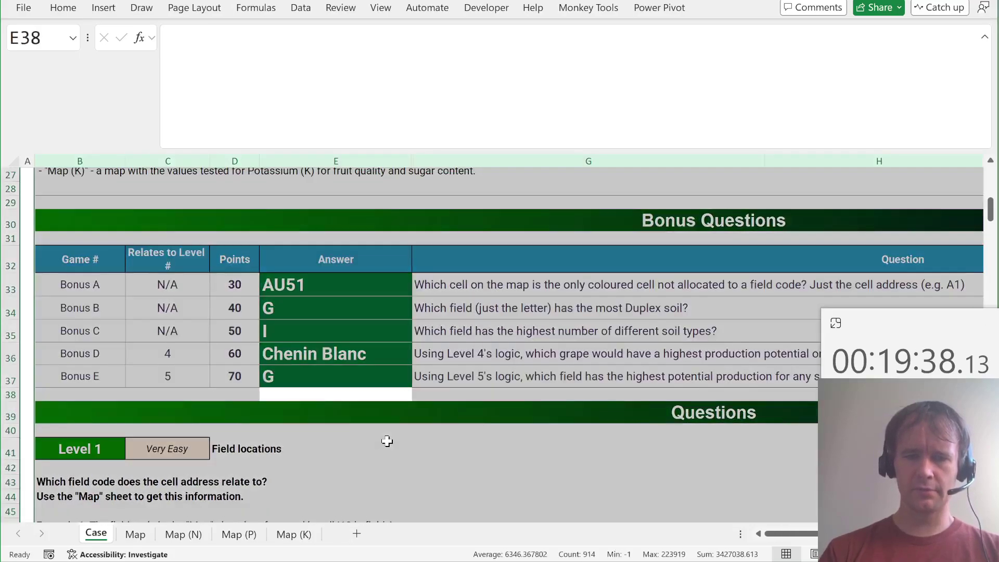
key("alt+h")
key("o")
key("u")
key("l")
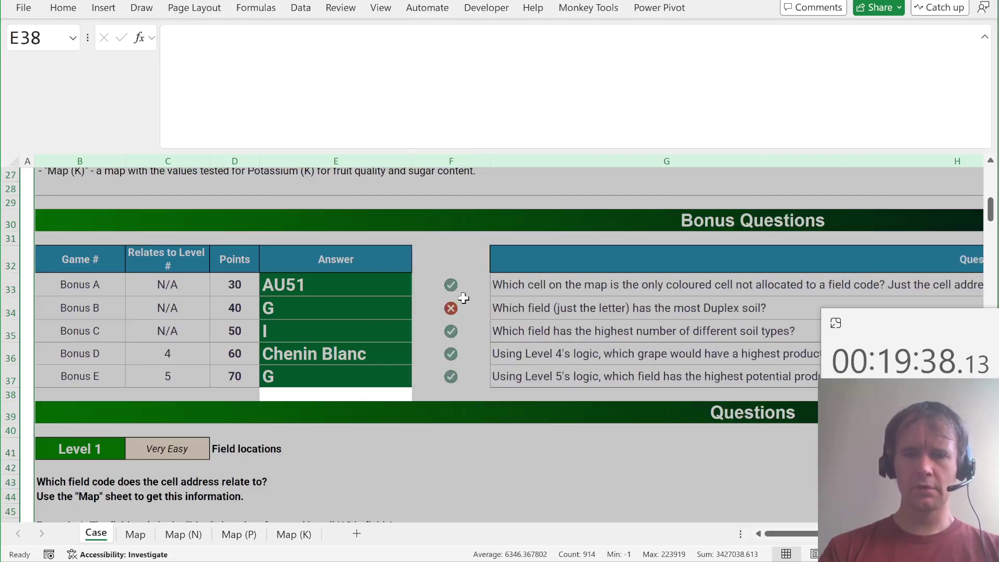
Step: Examine the Bonus B formula in E34, evaluating its --(type="D") values and its ROWS function argument
left_click(391, 309)
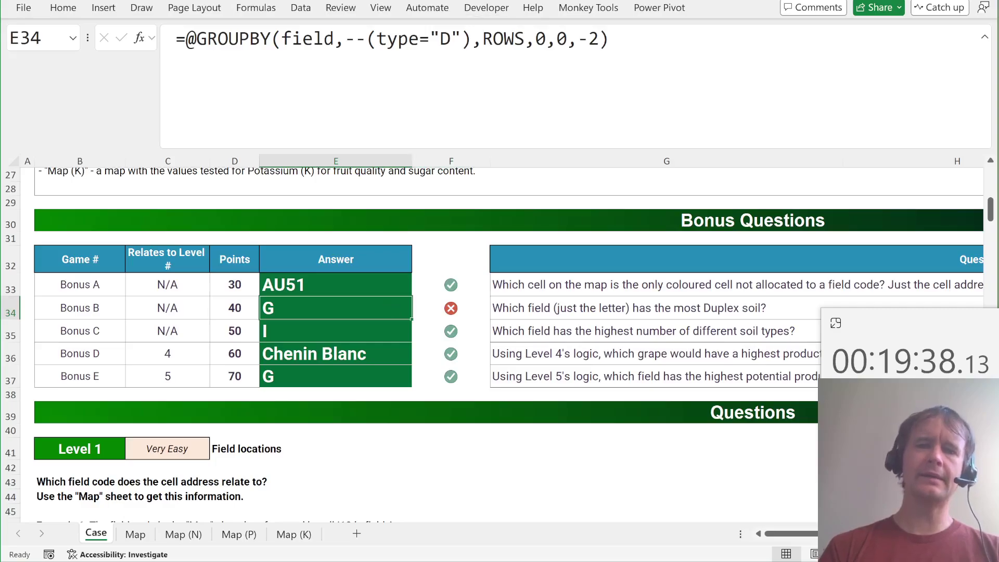
left_click(473, 39)
left_click_drag(472, 39, 345, 39)
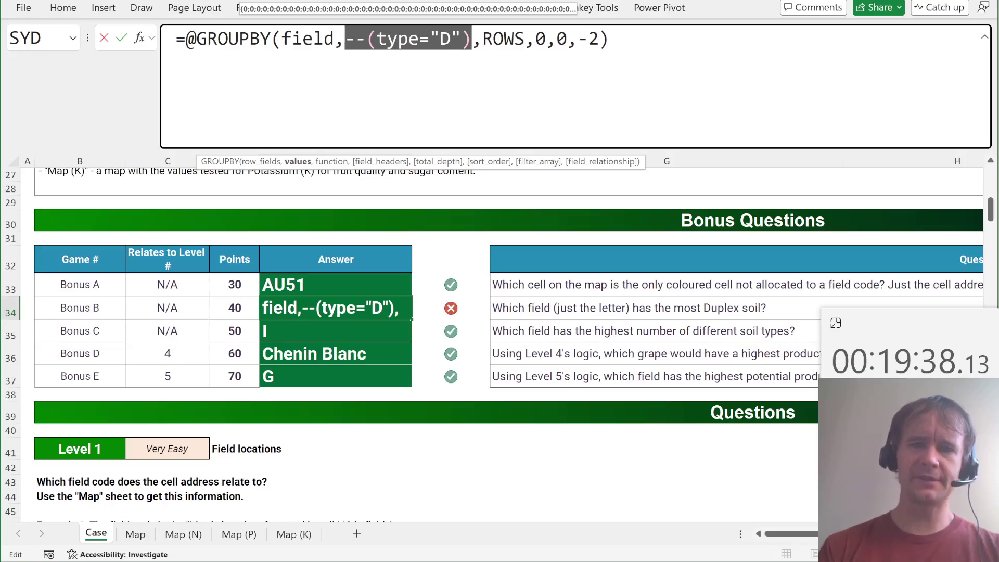
key("Escape")
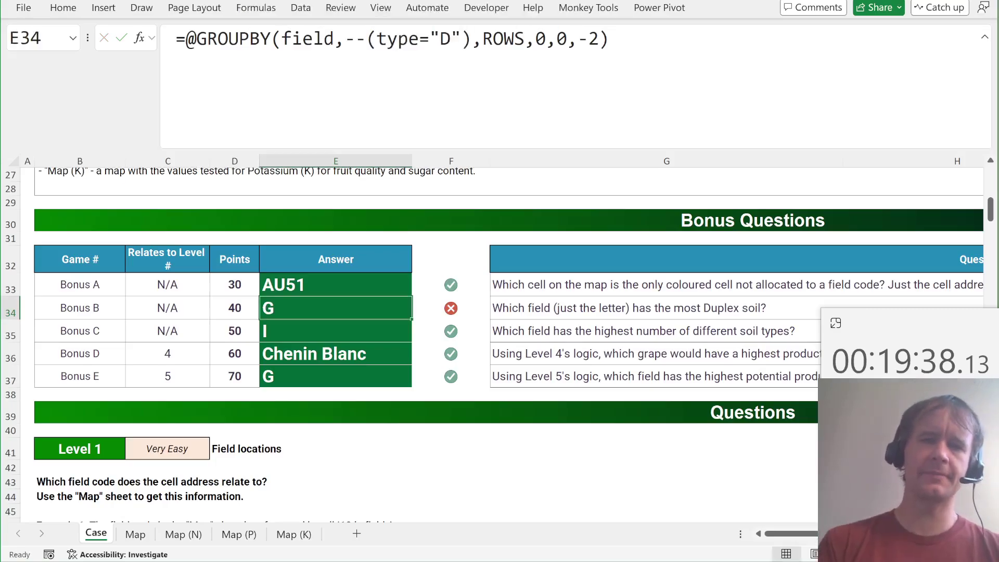
double_click(503, 39)
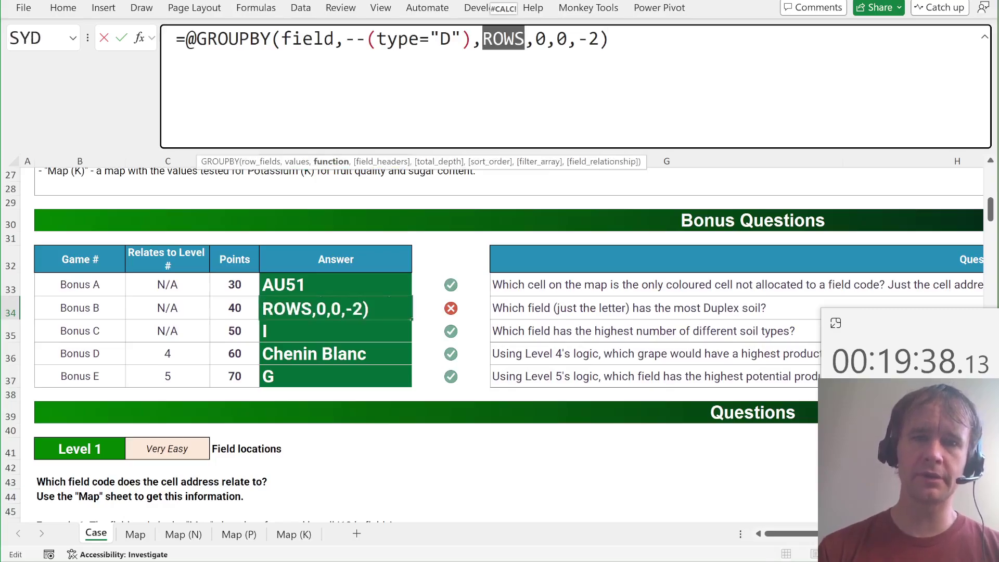
left_click_drag(344, 39, 472, 39)
key("Escape")
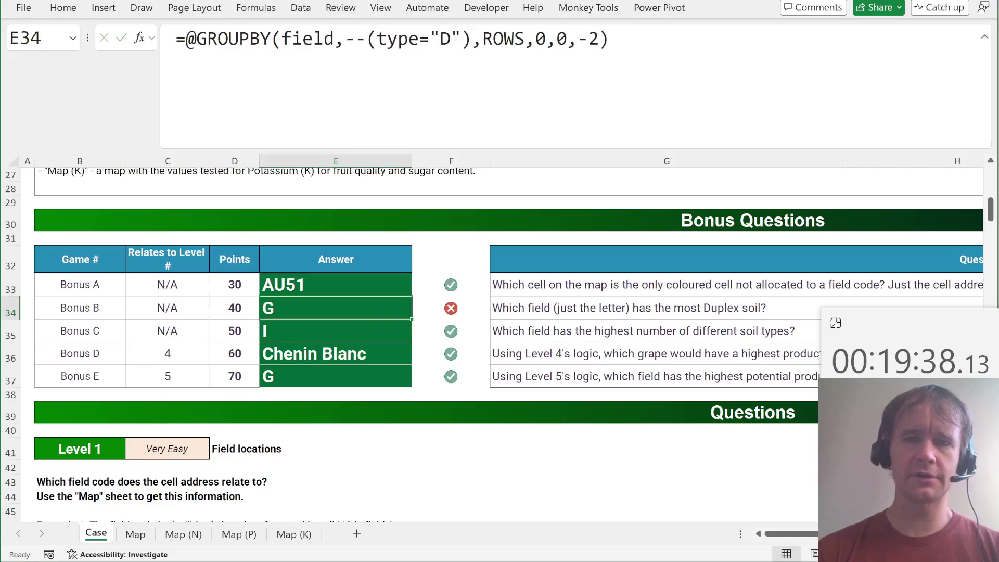
Step: On the Map sheet, enter =--(field="D") in GE5 to test the field column as 1/0 flags
key("ctrl+Page_Down")
key("Up")
key("Left")
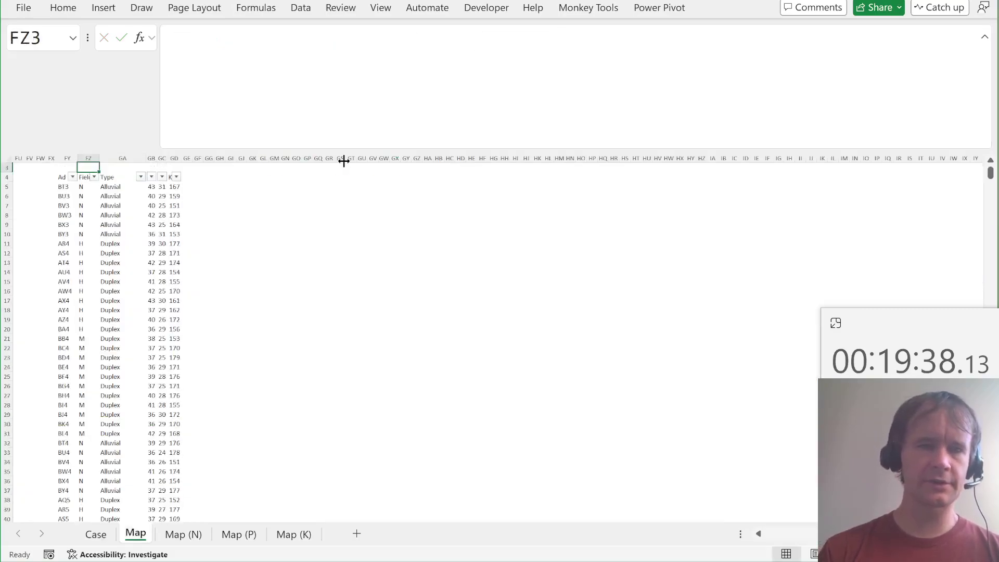
key("Down")
key("Down")
key("Right")
key("Right")
key("Right")
key("Right")
key("Right")
type("=")
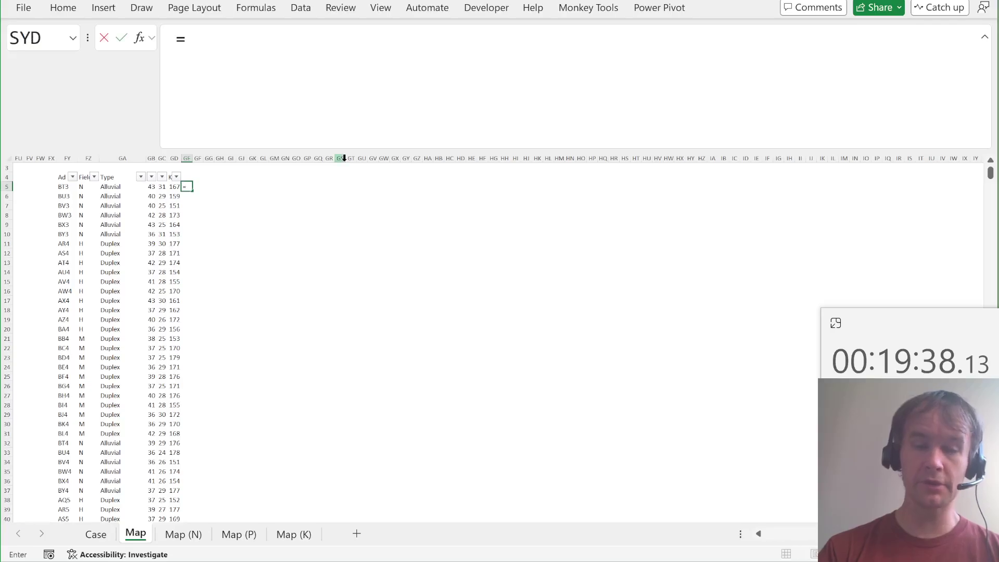
type("--(")
key("Left")
key("Left")
key("Left")
key("Left")
key("Left")
key("Left")
key("Right")
key("ctrl+shift+Down")
type("=")
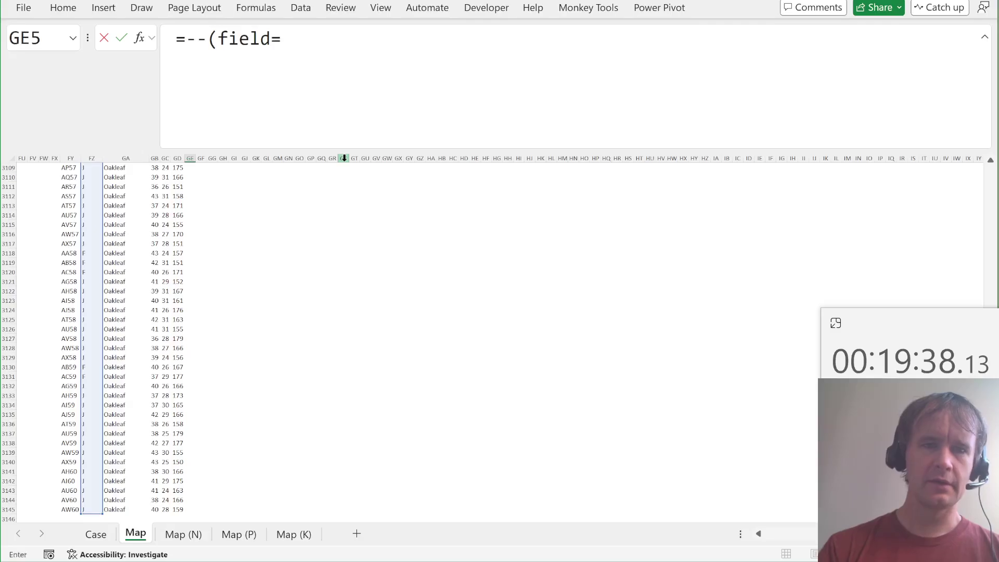
type("\"D\")")
key("Return")
Step: Check the flags down column GE against each row's field and soil type, and compare them with the Bonus B formula in E34
key("Up")
key("Up")
key("Up")
key("Down")
key("Down")
key("Down")
key("Down")
key("Down")
key("Down")
key("Down")
key("Down")
key("Down")
key("Down")
key("Down")
key("Down")
key("Down")
key("Down")
key("Down")
key("Down")
key("Down")
key("Down")
key("Down")
key("Down")
key("Down")
key("Down")
key("Down")
key("Down")
key("Down")
key("Down")
key("Down")
key("Down")
key("Down")
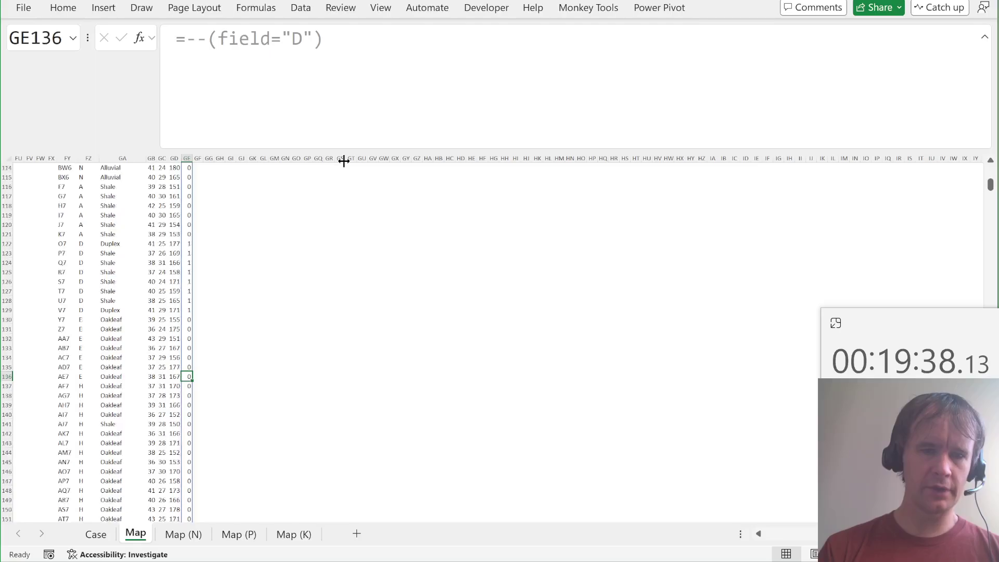
key("Down")
key("Down")
key("Down")
key("Down")
key("Down")
key("Down")
key("Down")
key("Down")
key("Down")
key("Down")
key("Down")
key("Down")
key("Down")
key("Down")
key("Down")
key("Down")
key("Down")
key("Down")
key("Down")
key("Down")
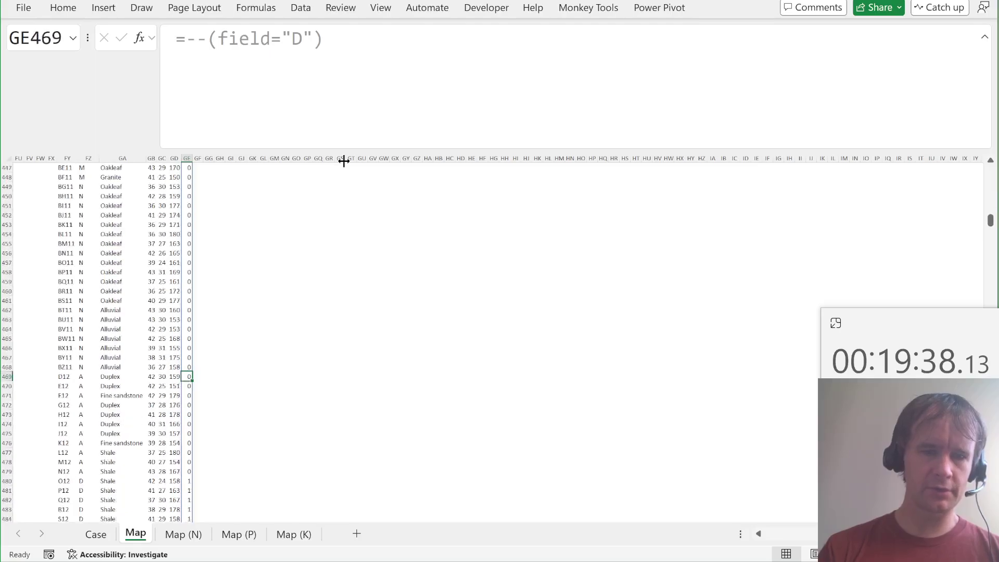
key("ctrl+Up")
key("ctrl+Page_Up")
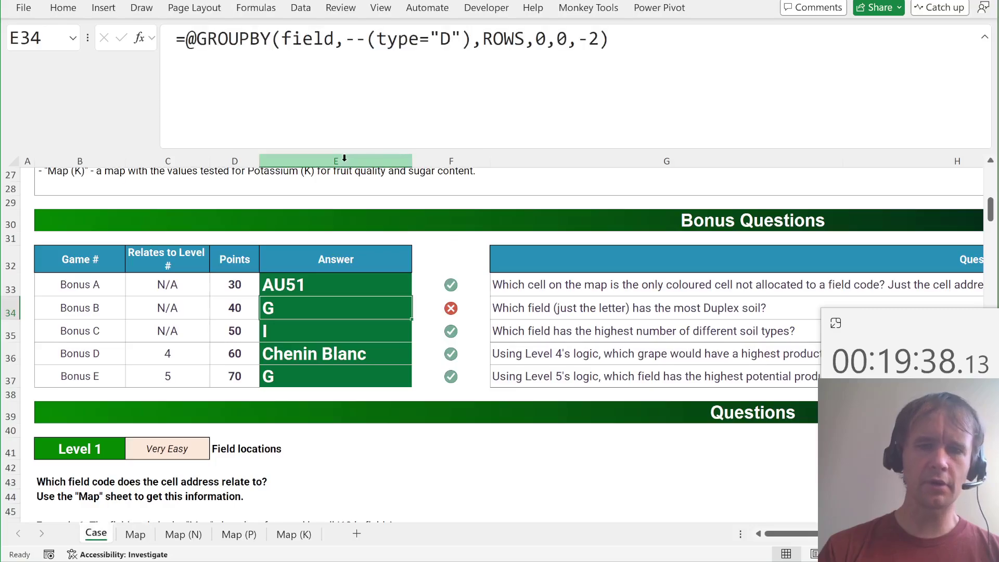
Step: Change the GE5 flag formula on the Map sheet to =--(type="Duplex")
key("ctrl+Page_Down")
double_click(242, 38)
type("type=\"")
type("Duplex")
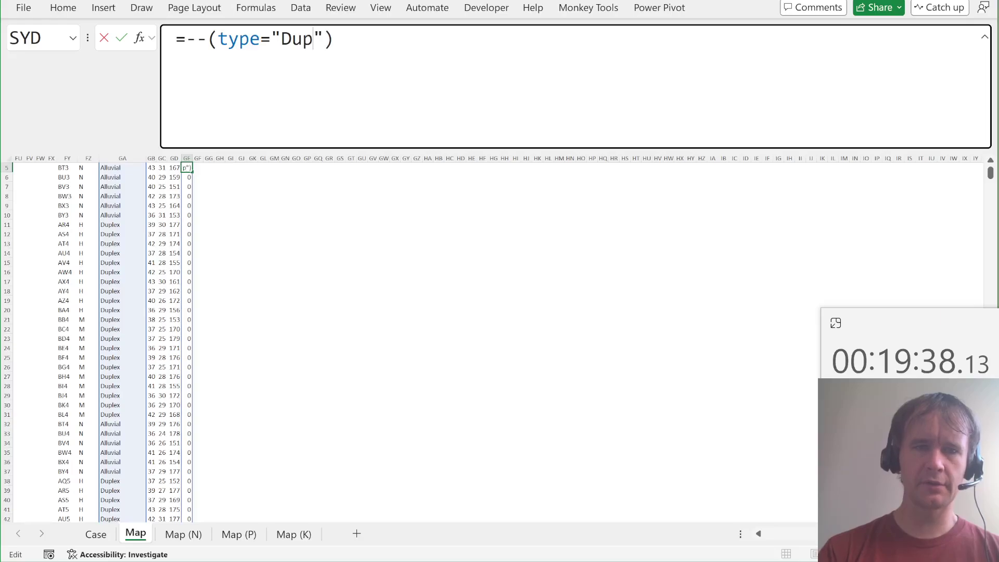
key("Return")
Step: Check the Duplex flags in column GE against the soil types in the Type column
key("Up")
key("Up")
key("Down")
key("Down")
key("Down")
key("Down")
key("Down")
key("Down")
key("Down")
key("Down")
key("Down")
key("Down")
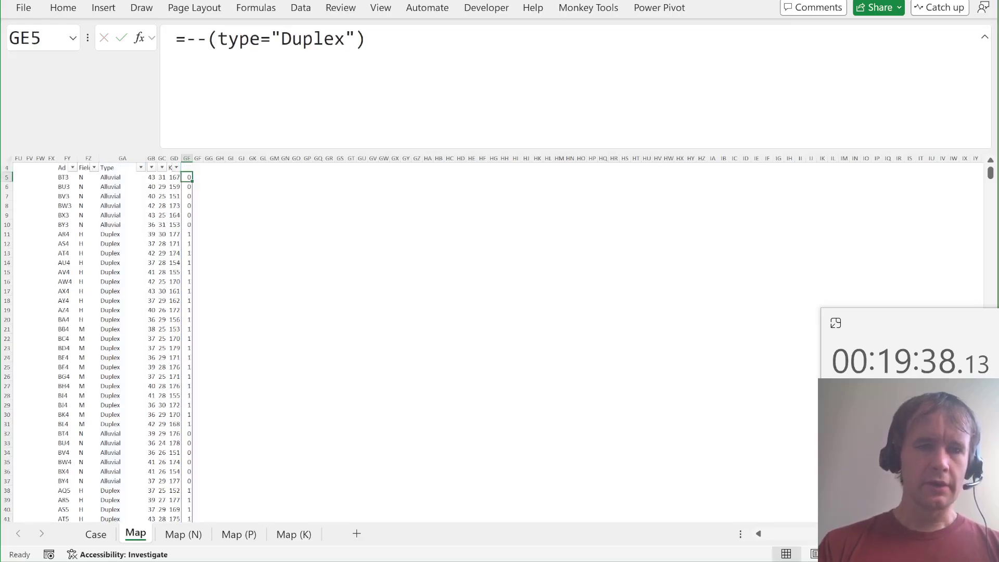
key("shift+space")
key("Up")
key("Up")
key("Up")
key("Up")
key("shift+space")
key("ctrl+Up")
Step: Enter =GROUPBY(field,GE5#,ROWS) in GH5 to group the Duplex flags by field
key("Right")
key("Right")
key("Left")
key("Right")
key("Right")
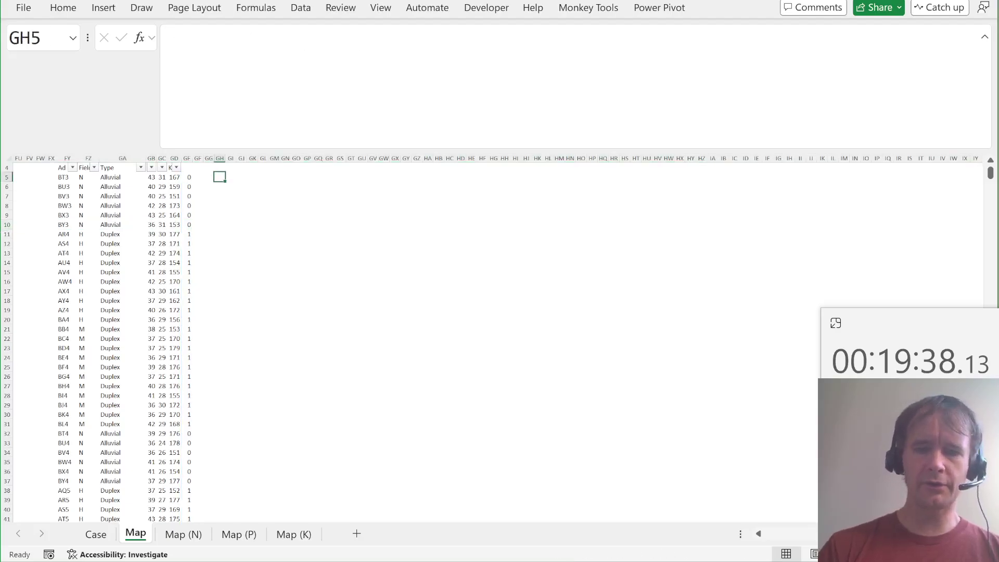
type("=group")
key("Tab")
type("f")
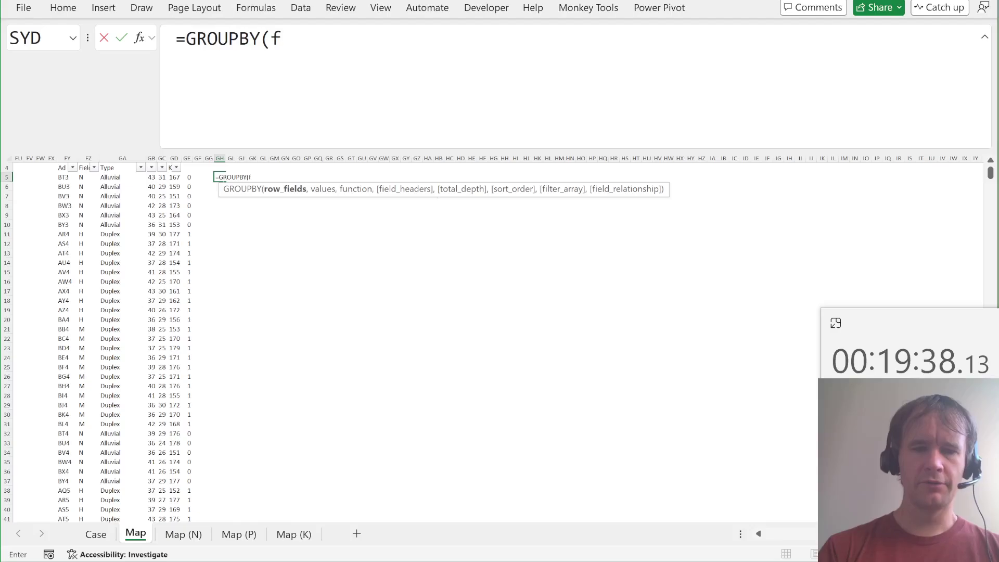
type("ield,")
key("Left")
key("Left")
key("Left")
key("ctrl+shift+Down")
type(",r")
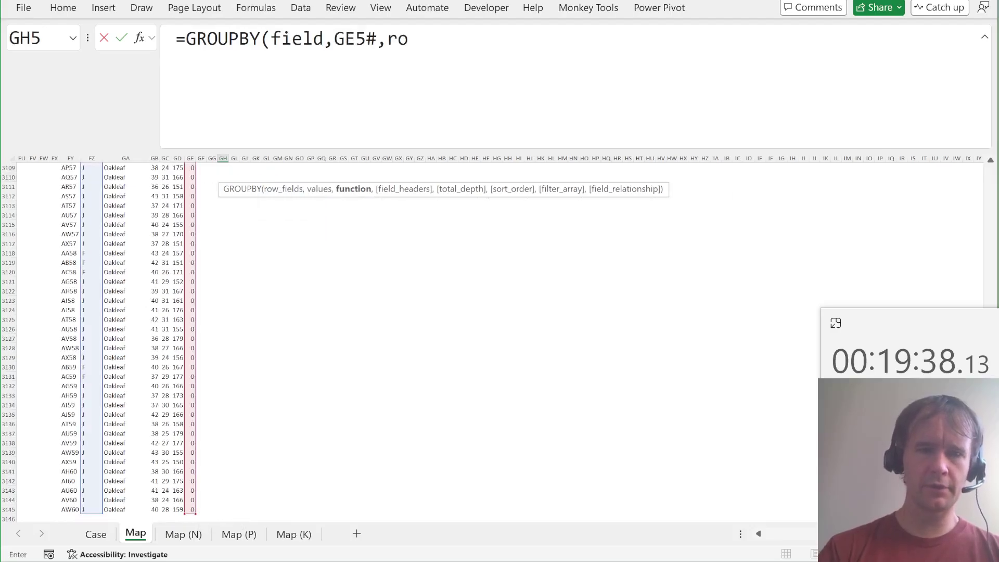
type("ows)")
key("ctrl+Return")
Step: AutoFit column GI to make the GROUPBY values per field readable
key("Up")
key("Down")
key("Right")
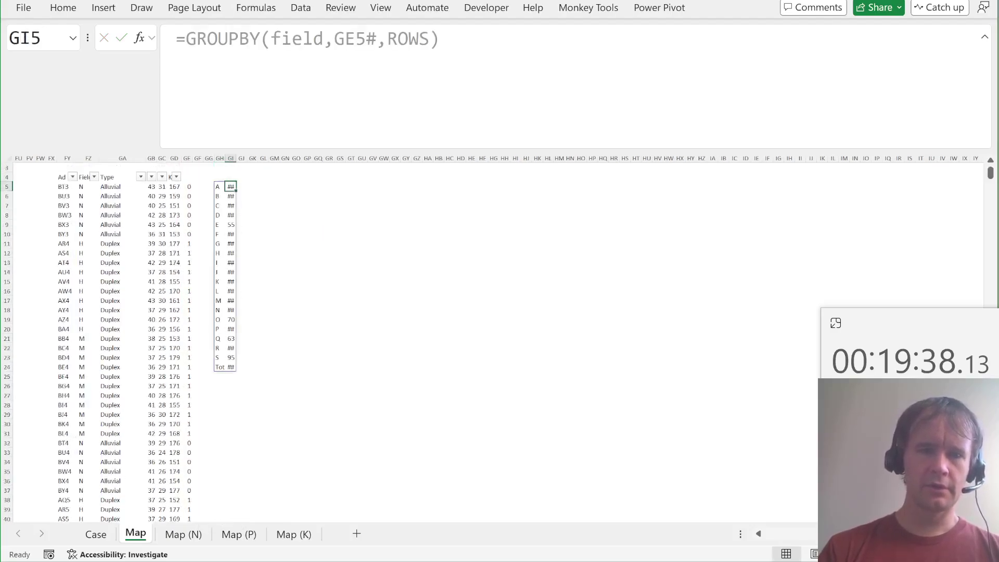
key("ctrl+shift+Down")
key("alt+h")
key("o")
key("i")
key("Left")
key("Right")
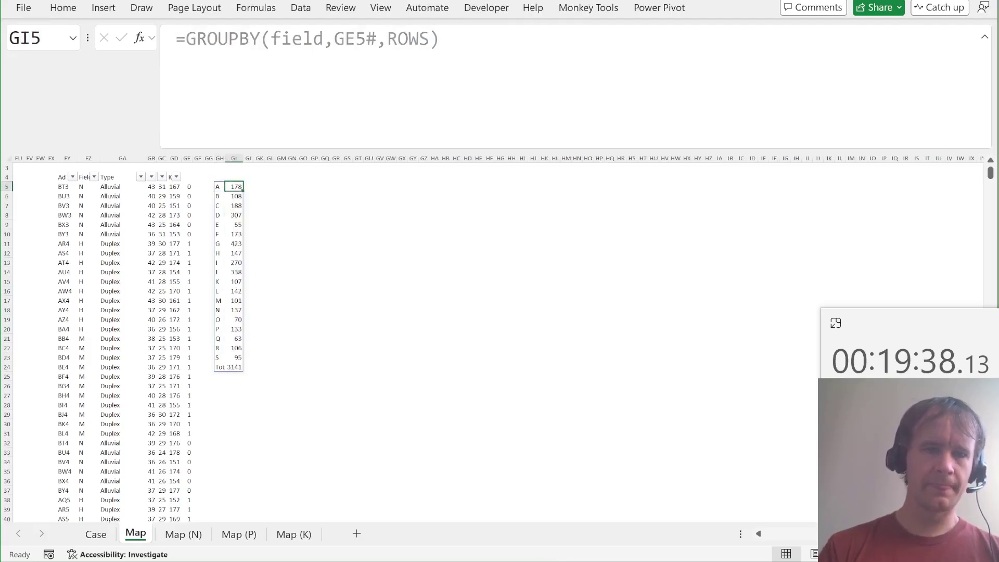
Step: Filter the Field column of the map data table to show only field A
key("Left")
key("Left")
key("Left")
key("Left")
key("Left")
key("Left")
key("Left")
key("Left")
key("Up")
key("Left")
key("alt+Down")
key("space")
key("Down")
key("space")
key("Return")
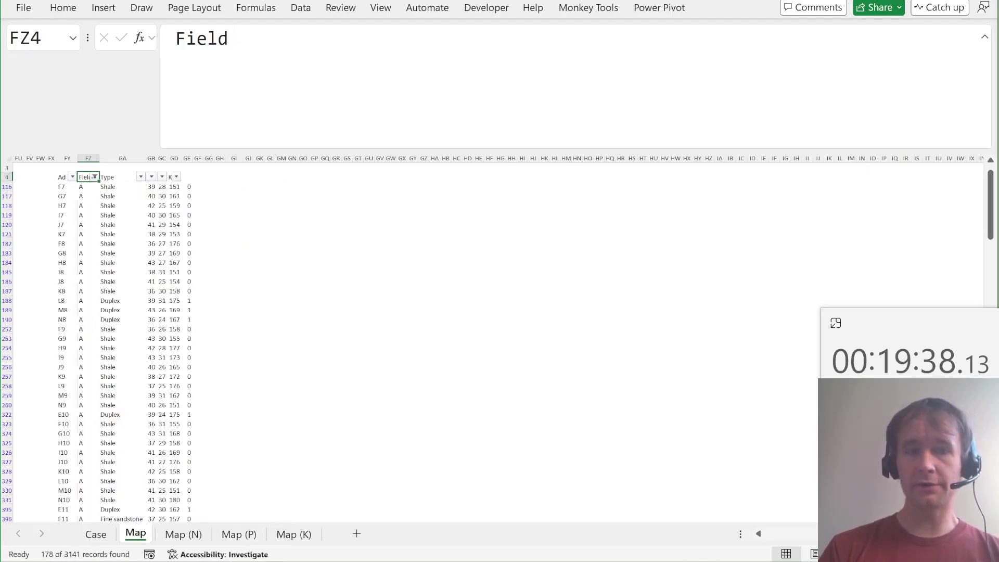
Step: Check field A's rows and filter the Type column to show only Duplex soil
key("Down")
key("ctrl+shift+Down")
key("Up")
key("Right")
key("alt+Down")
key("Tab")
key("space")
key("Down")
key("space")
key("Return")
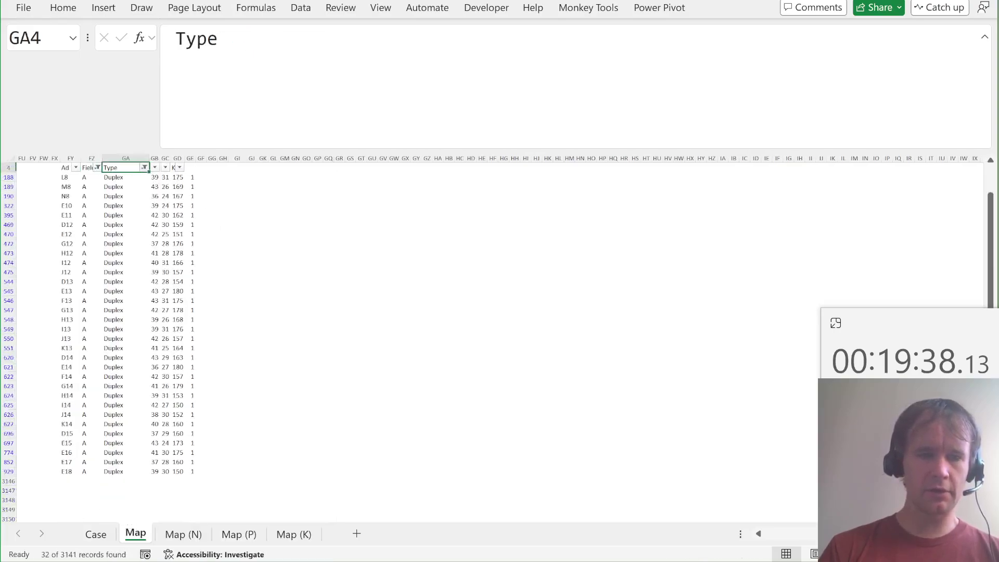
Step: Clear the Field and Type filters to show all rows of the map data table again
key("Left")
key("alt+a")
key("c")
key("Down")
key("Right")
key("Right")
key("Right")
key("Right")
key("Right")
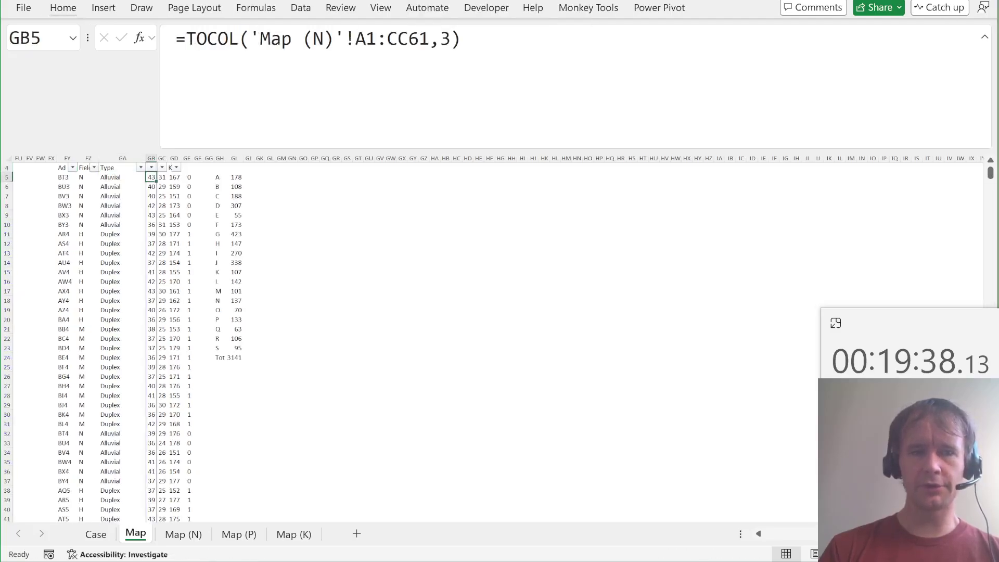
Step: Try SUM instead of ROWS as the function of the GROUPBY formula in GH5, and revert it
key("Right")
key("Right")
key("Right")
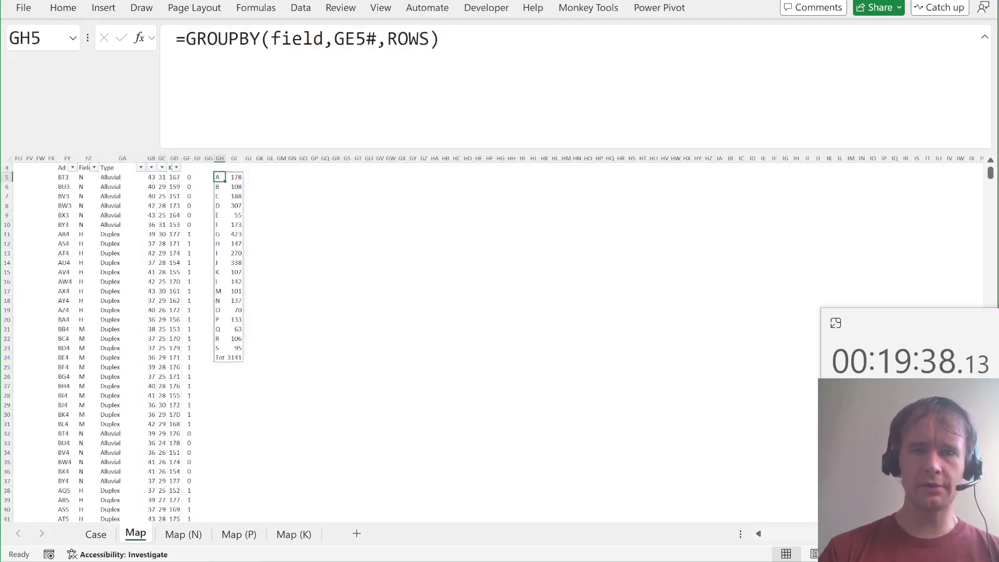
key("F2")
key("Left")
key("ctrl+shift+Left")
type("sum")
key("Return")
key("Up")
key("ctrl+z")
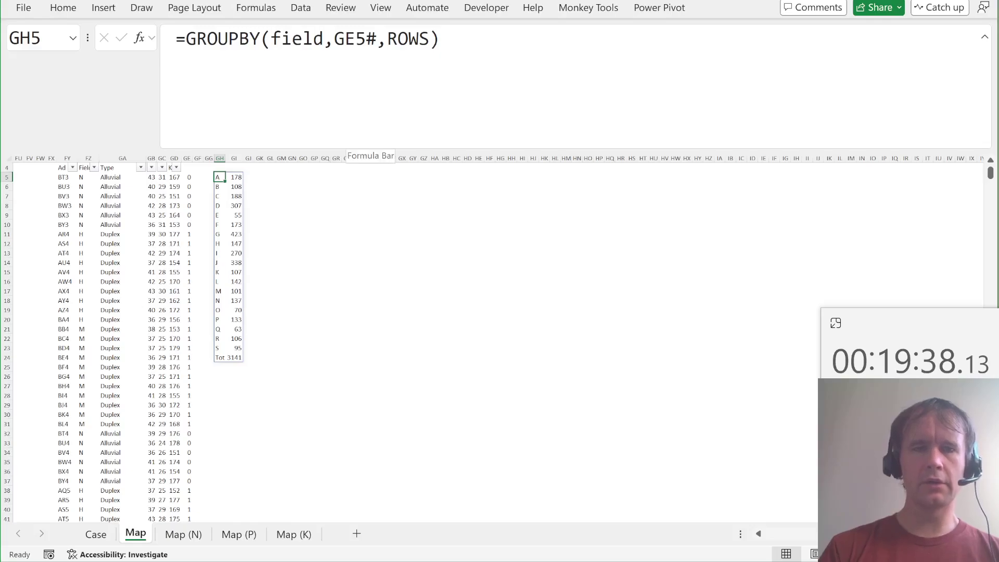
Step: Change GH5 to =GROUPBY(field,field,ROWS,,,,GE5#) so the rows per field are counted with GE5# as the filter array
double_click(355, 39)
key("ctrl+c")
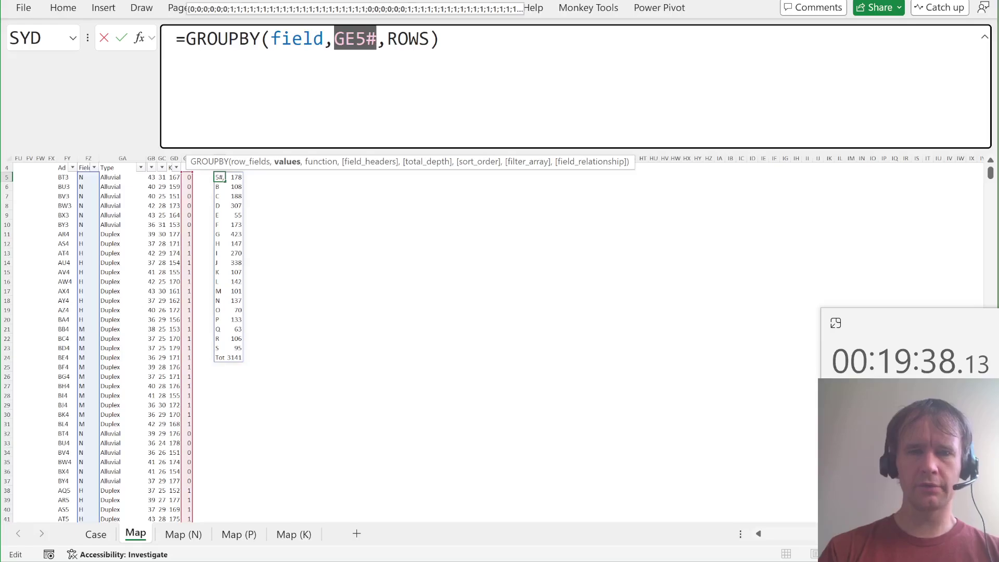
type("field")
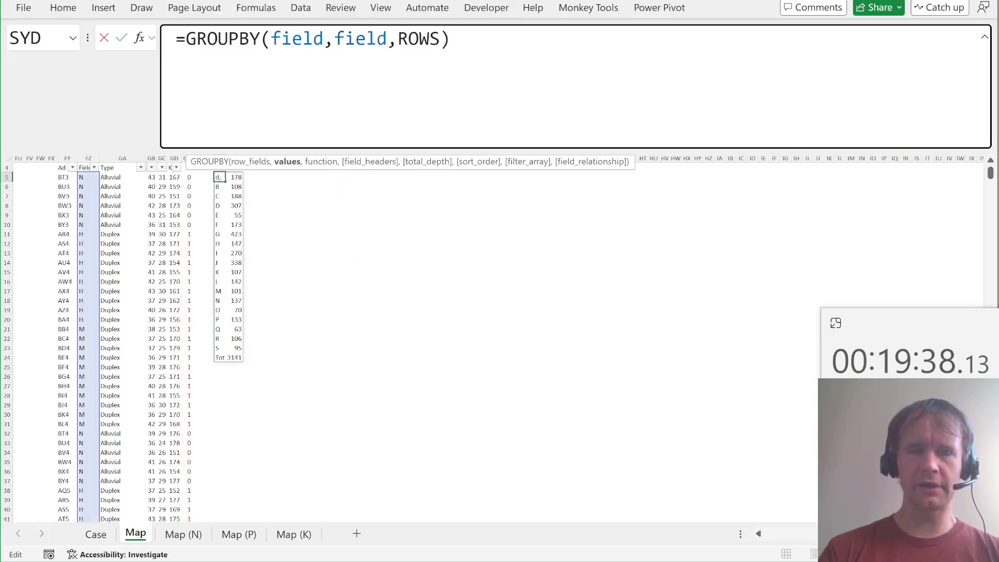
left_click(440, 39)
type(",,,,")
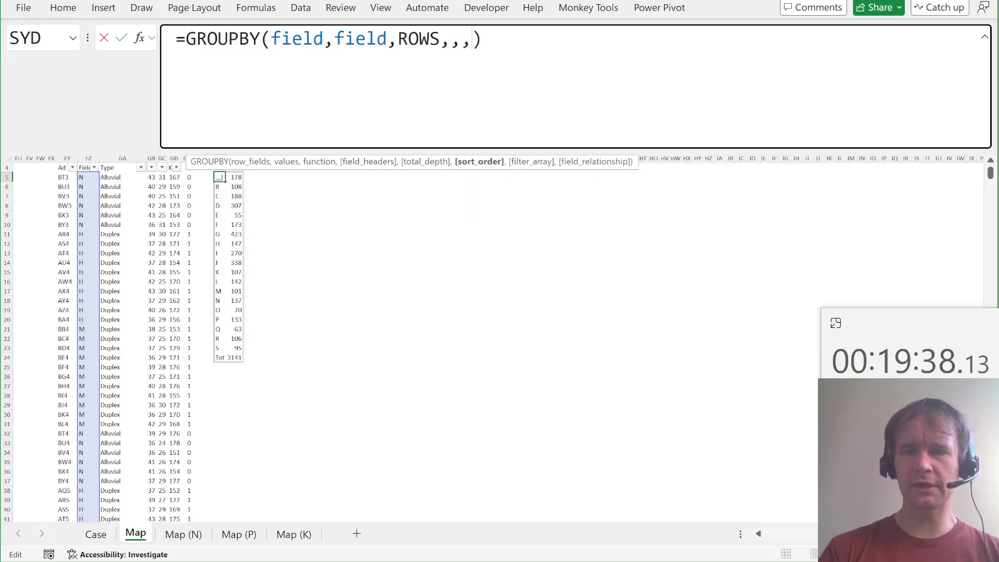
key("ctrl+v")
key("Return")
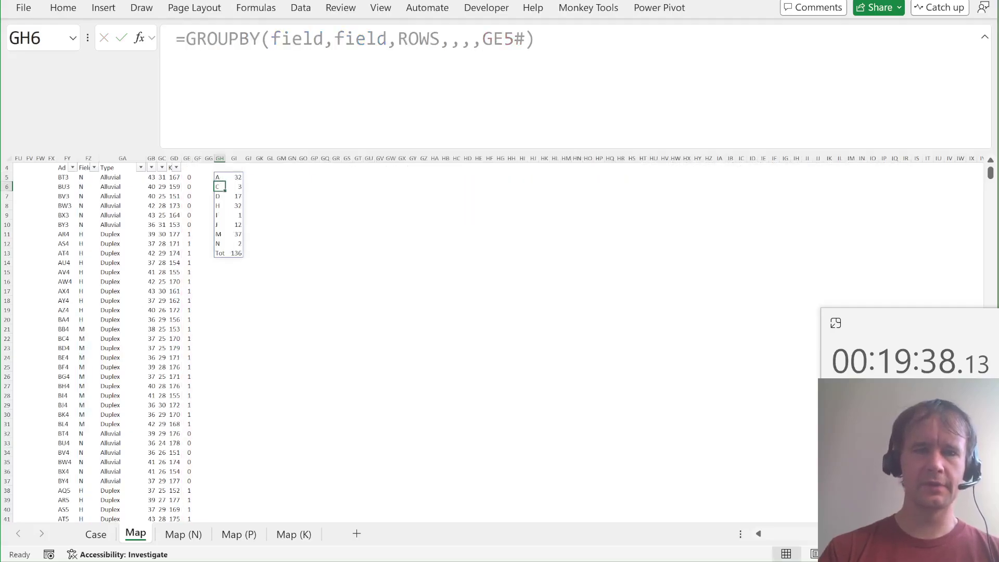
left_click(219, 177)
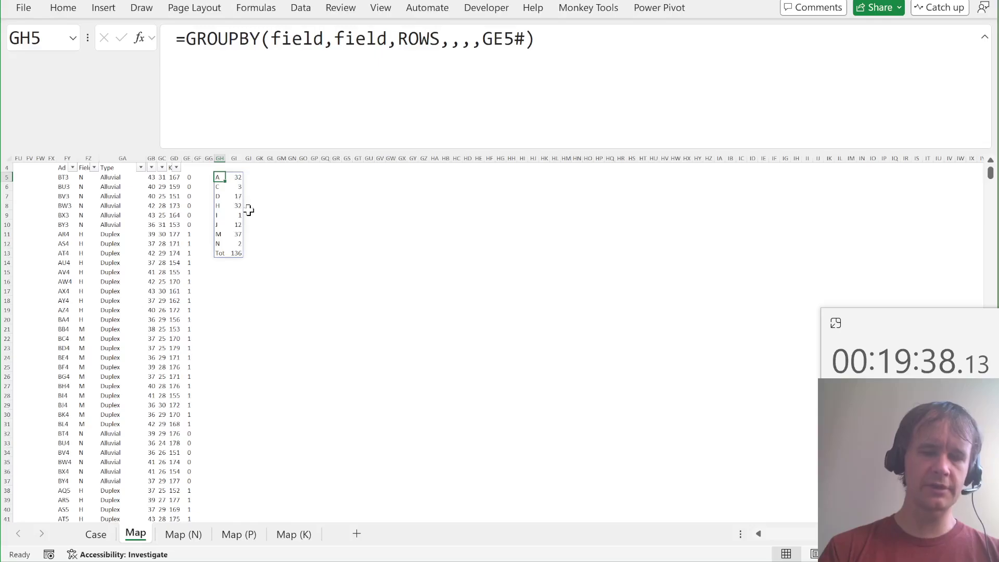
Step: Undo the GROUPBY tests, filters and helper formulas on the Map sheet, back to Bonus B's answer on the Case sheet
key("ctrl+z")
key("ctrl+z")
key("ctrl+z")
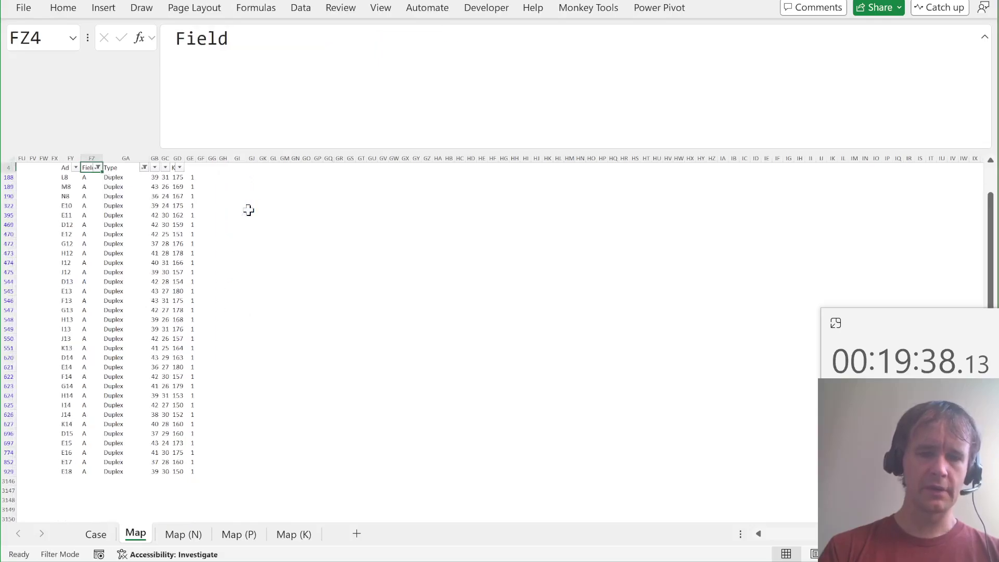
key("ctrl+z")
key("ctrl+z")
key("ctrl+z")
key("ctrl+z")
key("ctrl+z")
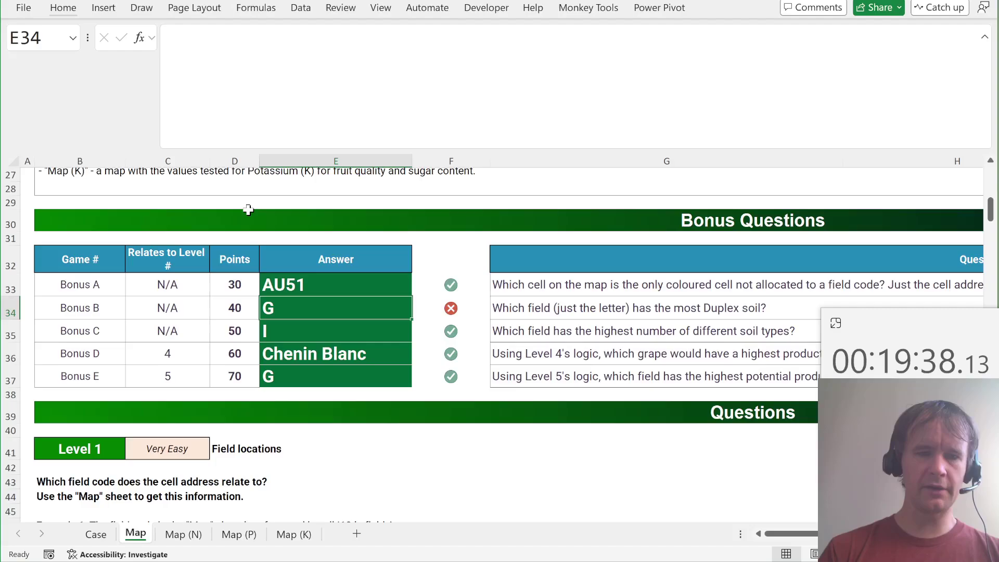
double_click(503, 39)
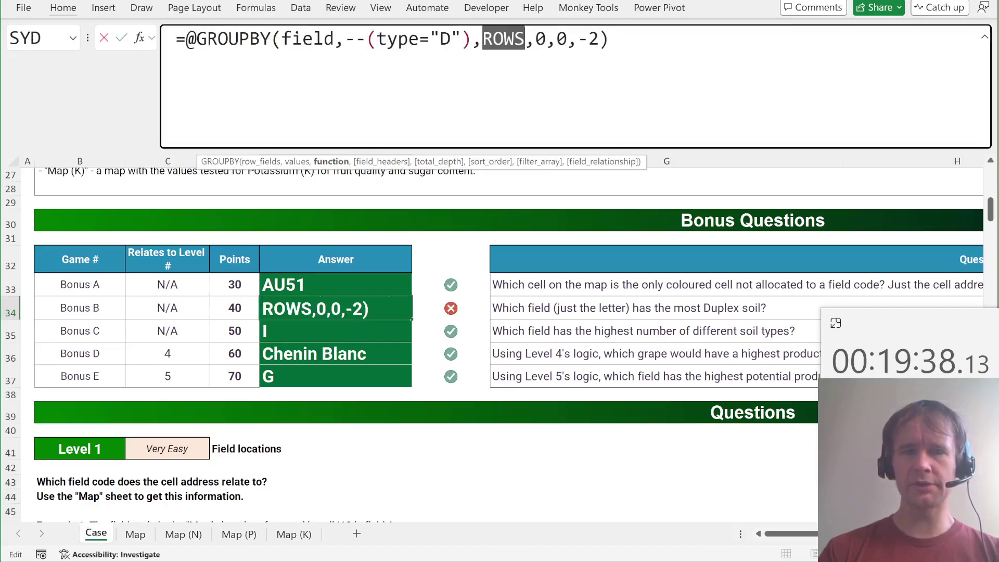
type("sum")
key("Return")
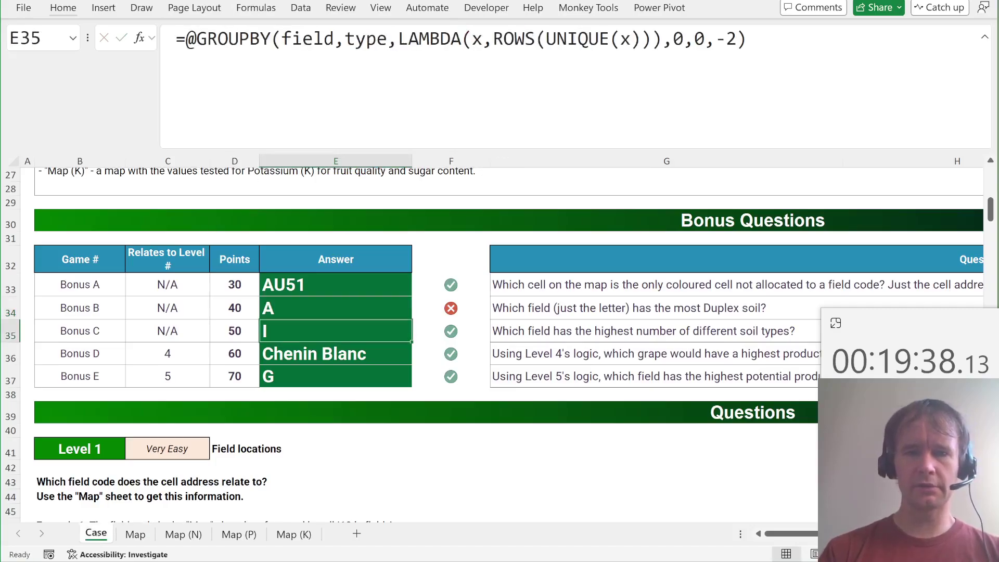
left_click(336, 307)
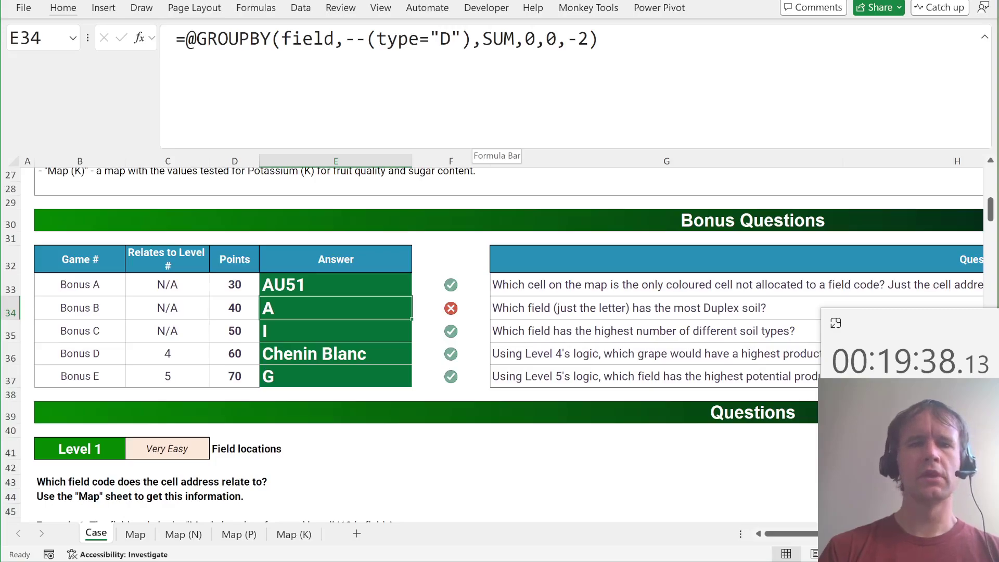
left_click(451, 39)
type("uplex")
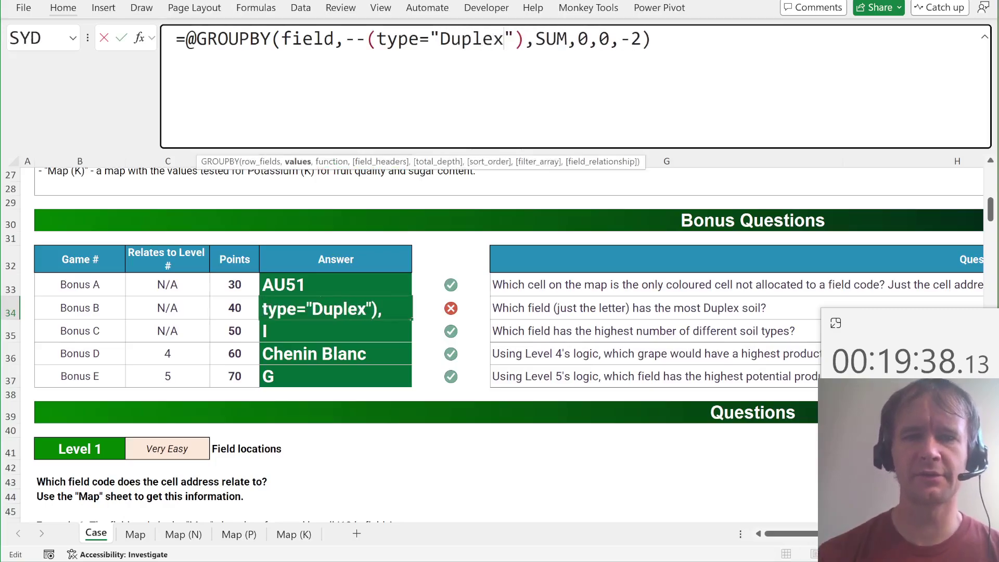
key("Return")
left_click(336, 308)
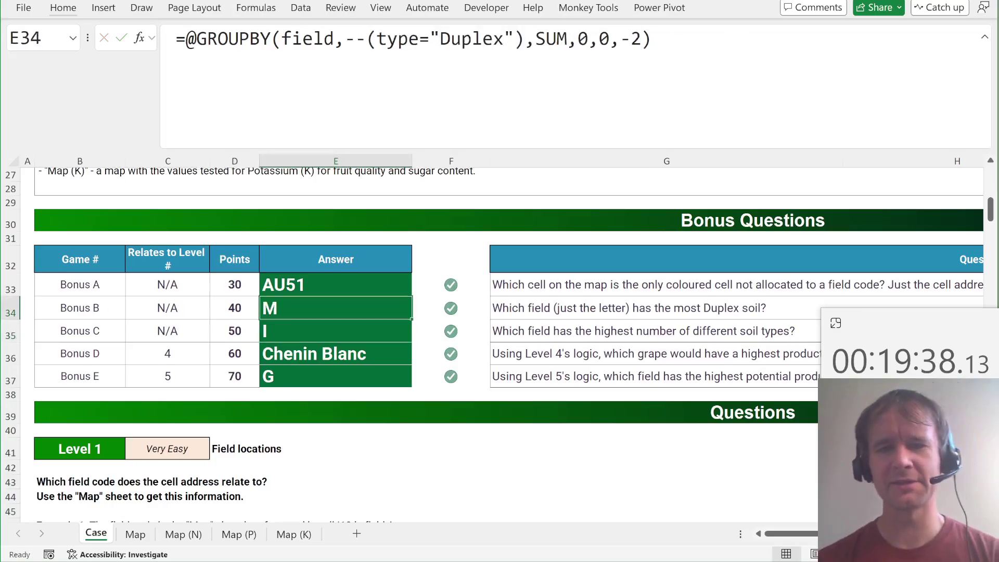
Step: Look through the answer checks of all levels for wrong results and inspect Example5's answer and check formulas
scroll(392, 375, "down", 3)
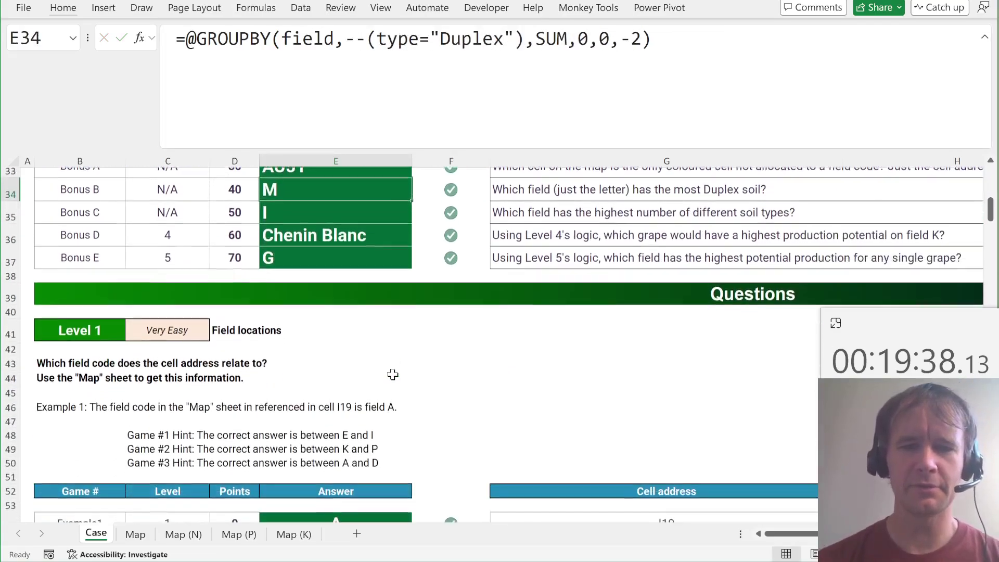
scroll(393, 374, "down", 20)
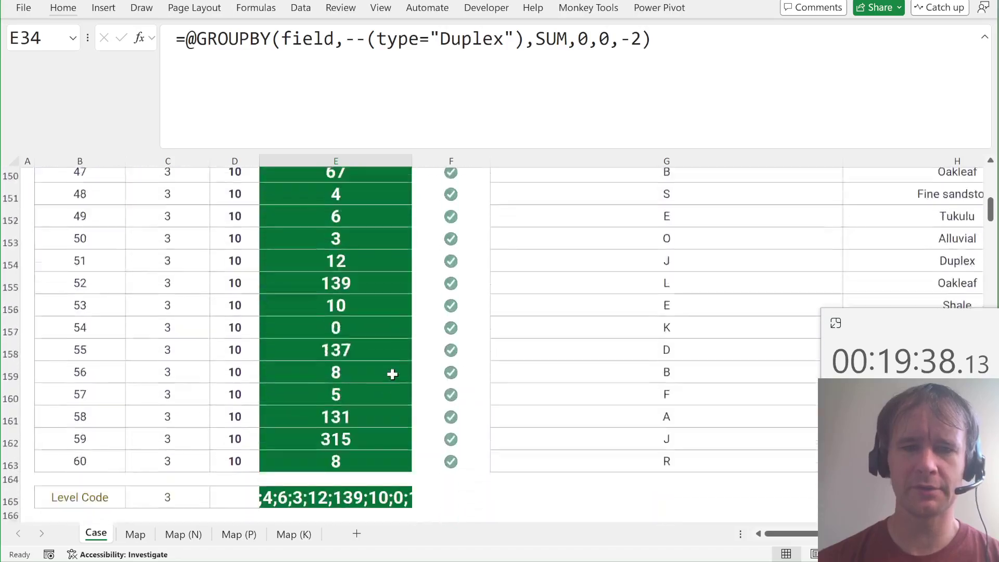
scroll(392, 374, "down", 10)
scroll(393, 375, "up", 7)
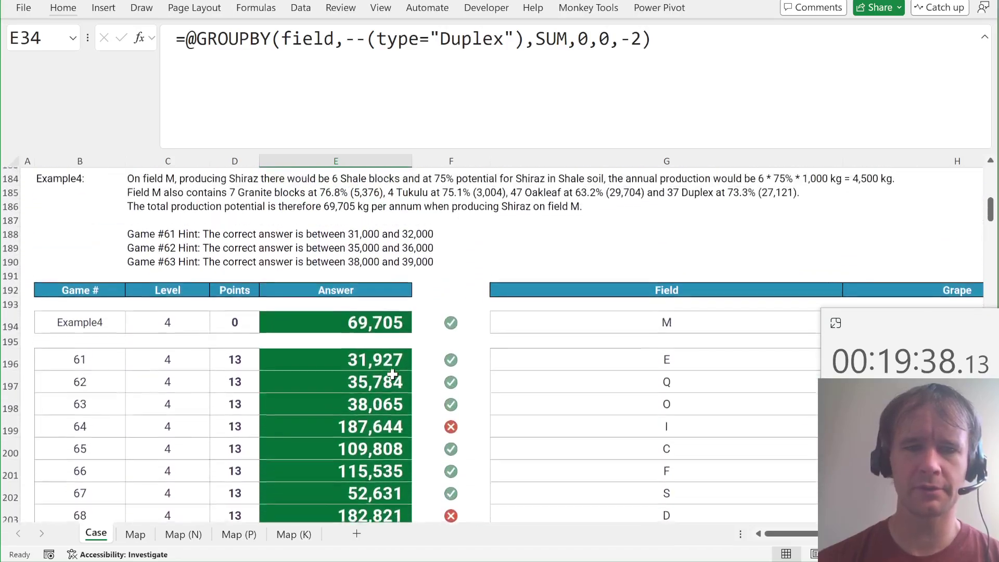
scroll(393, 375, "down", 7)
scroll(393, 374, "down", 20)
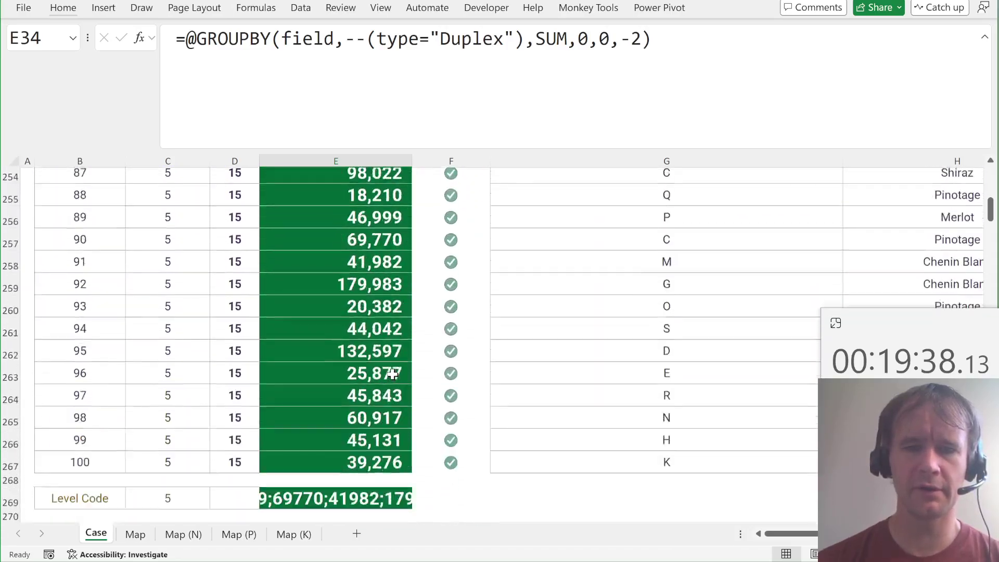
scroll(393, 374, "up", 20)
scroll(392, 375, "down", 6)
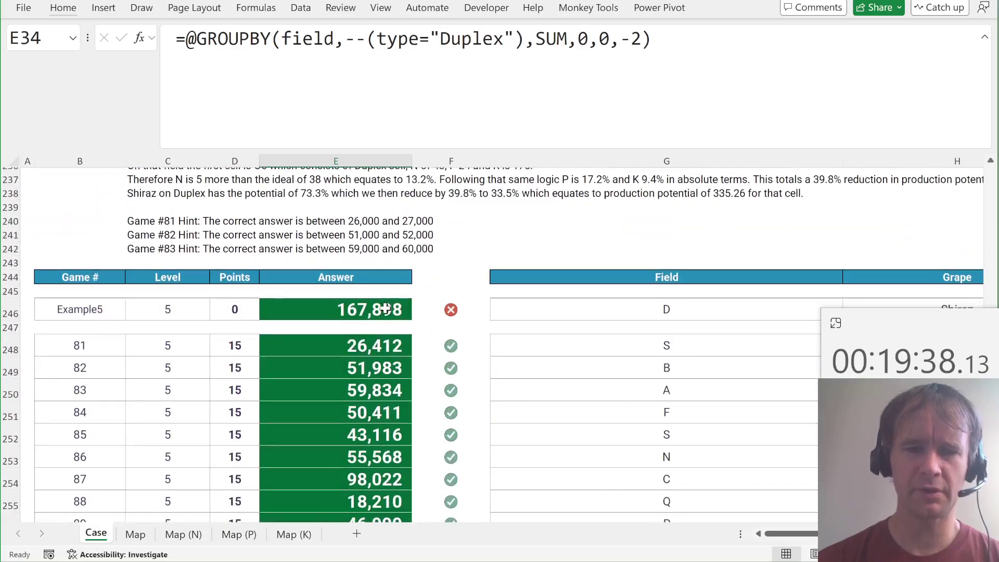
left_click(385, 309)
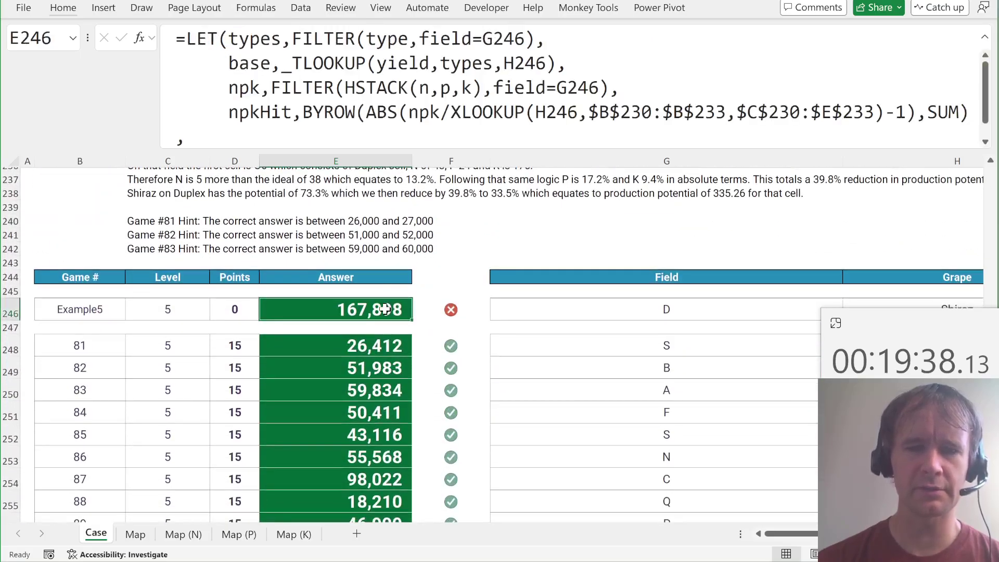
left_click(450, 310)
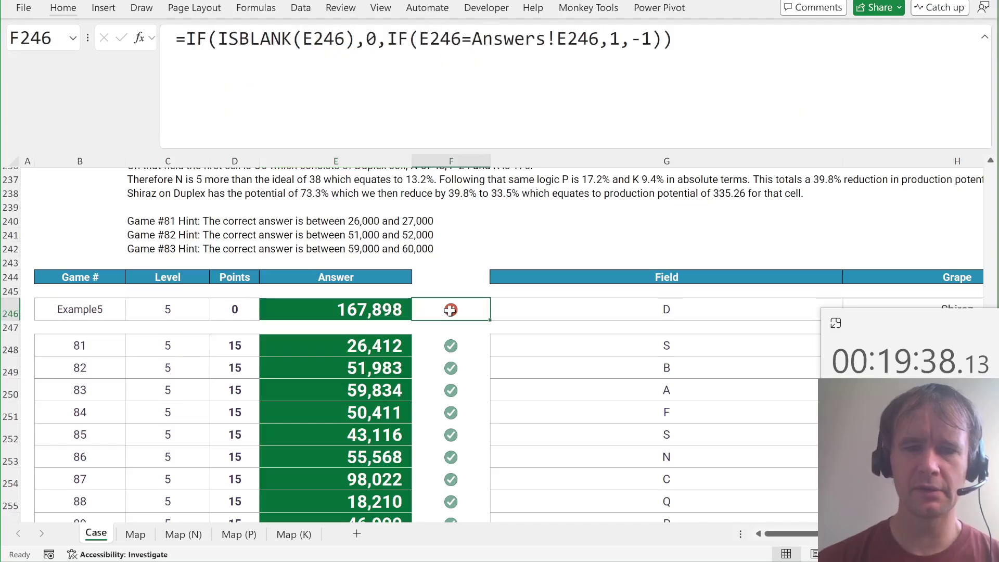
Step: Try wrapping the final SUM of Example5's LET formula in E246 in ROUND with 0 digits
left_click(341, 310)
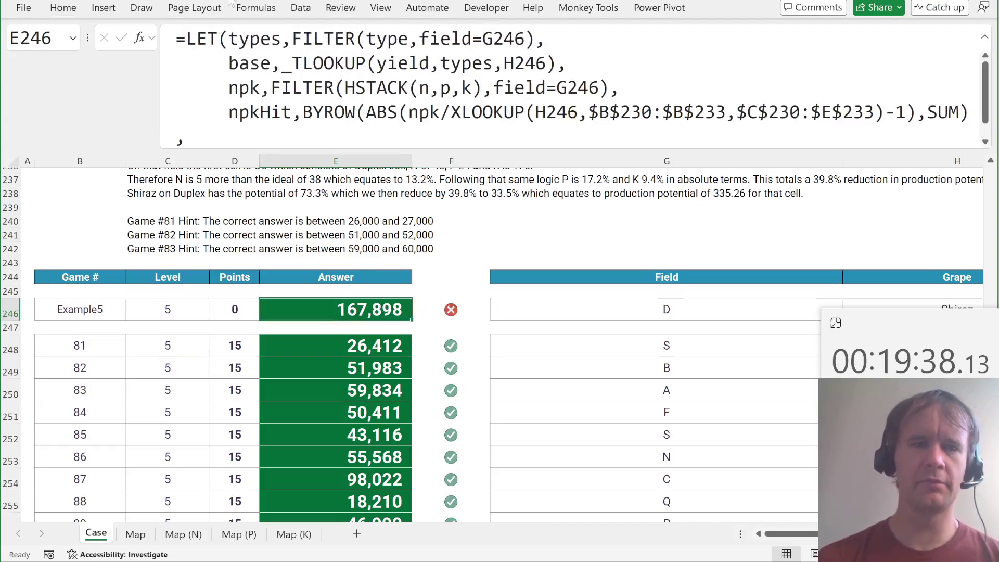
key("F2")
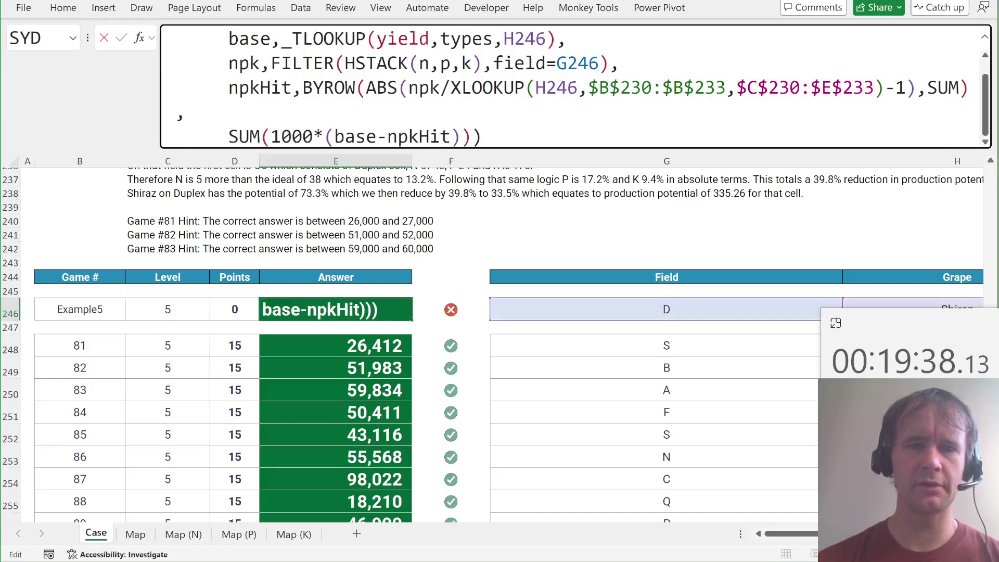
left_click(229, 136)
type("round(")
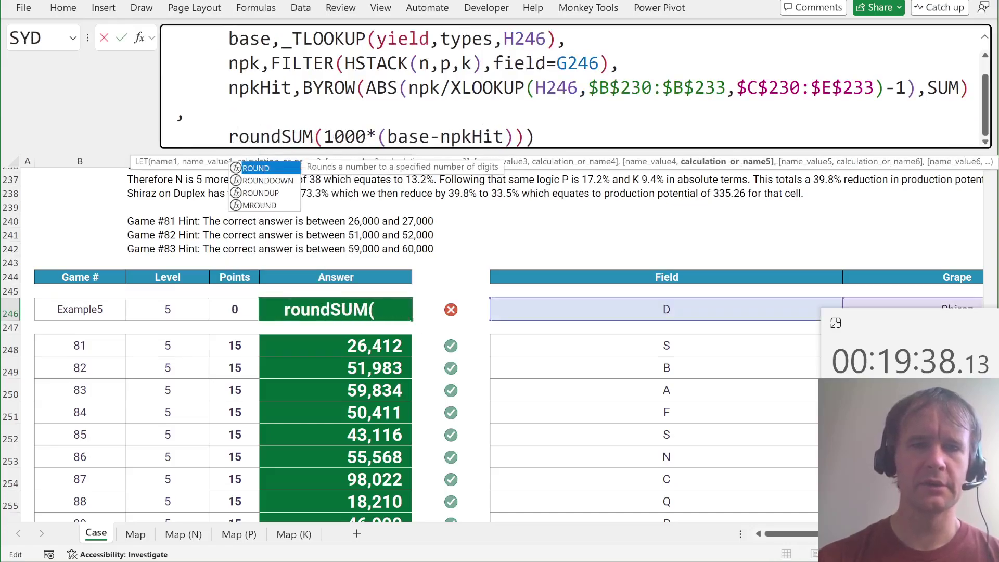
left_click(538, 136)
type(",")
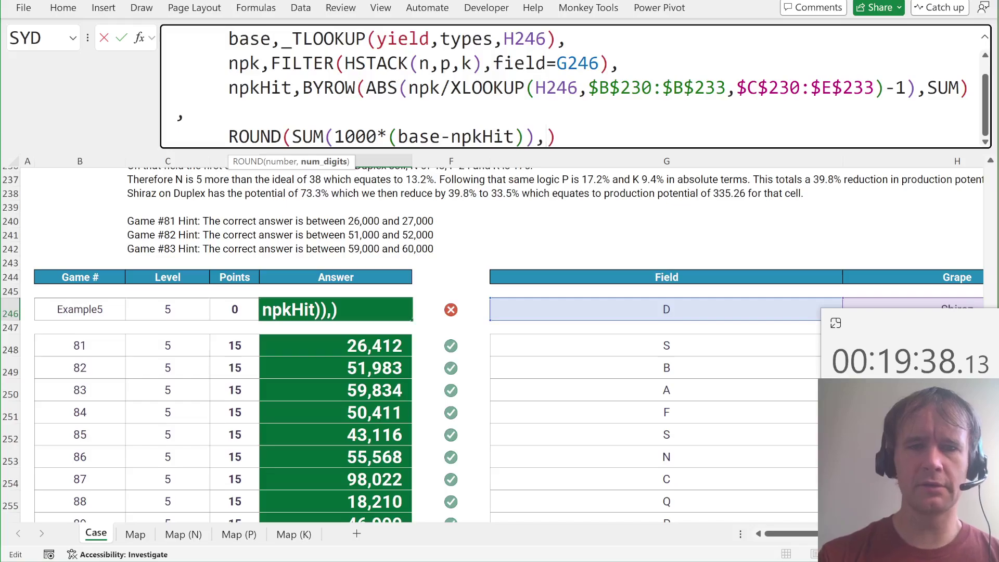
type("0")
key("Return")
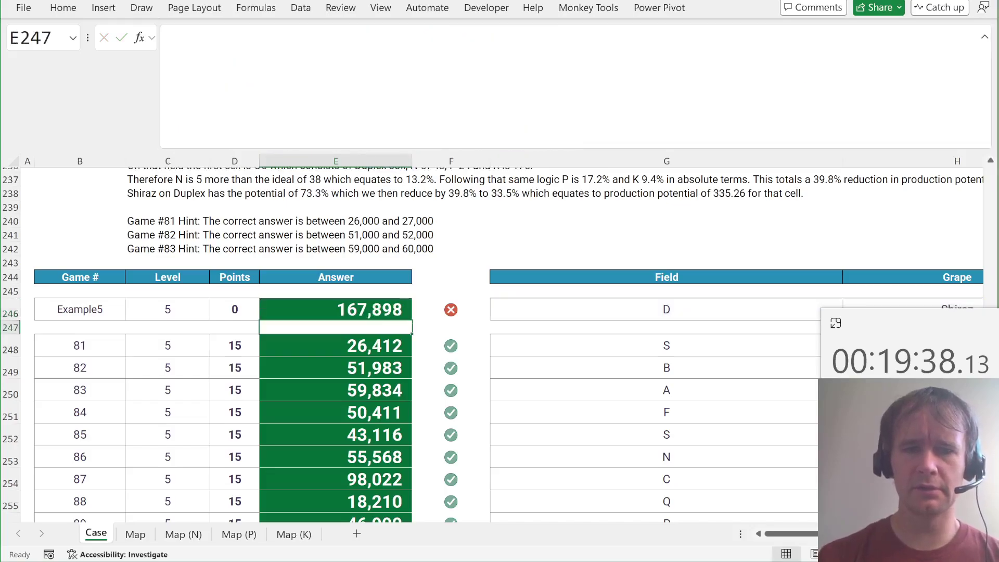
Step: Evaluate Example5's check formula in F246 step by step to compare the answer with the expected value
key("Up")
key("Right")
key("alt+m")
key("v")
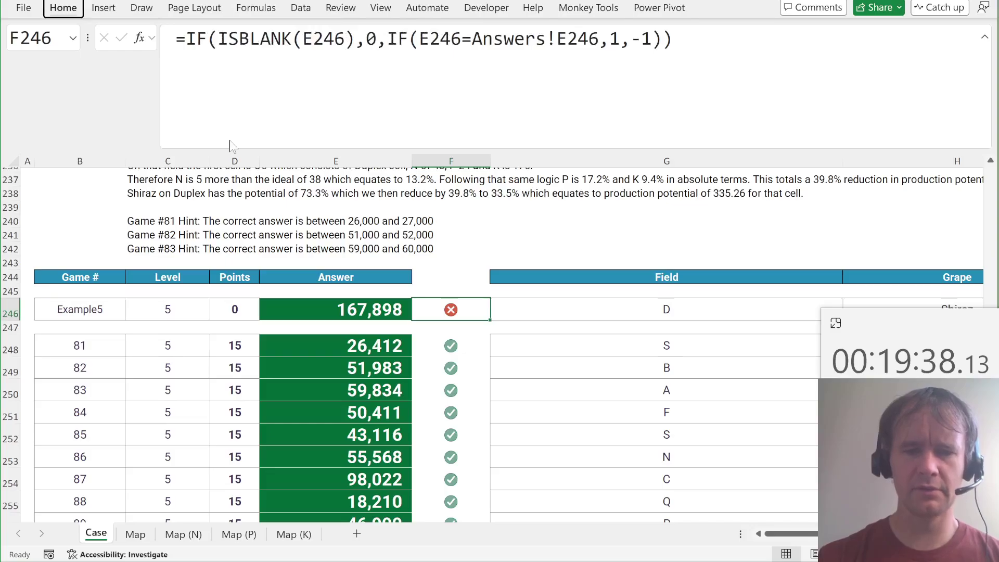
key("Return")
key("Return")
key("Return")
key("Return")
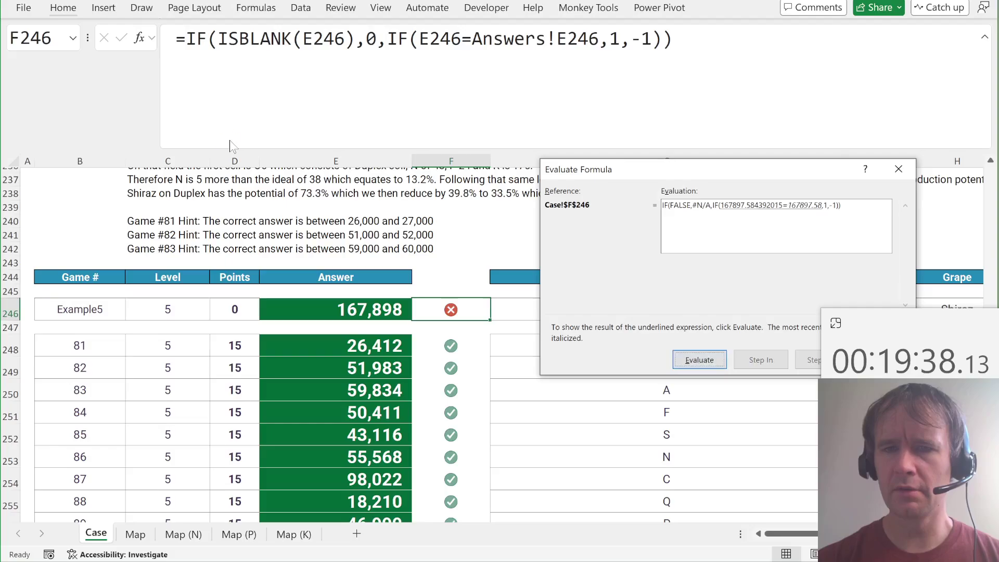
key("Escape")
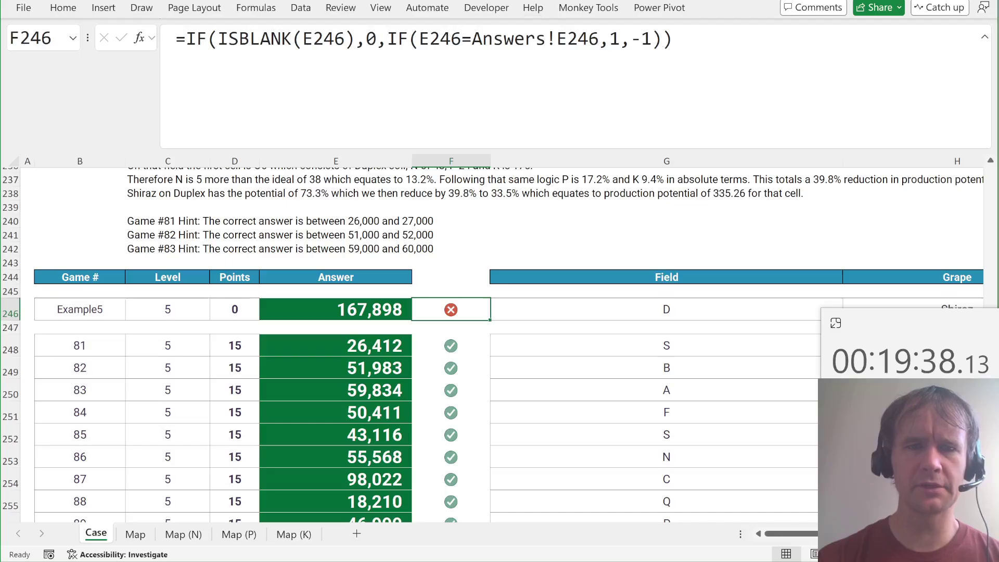
left_click(419, 39)
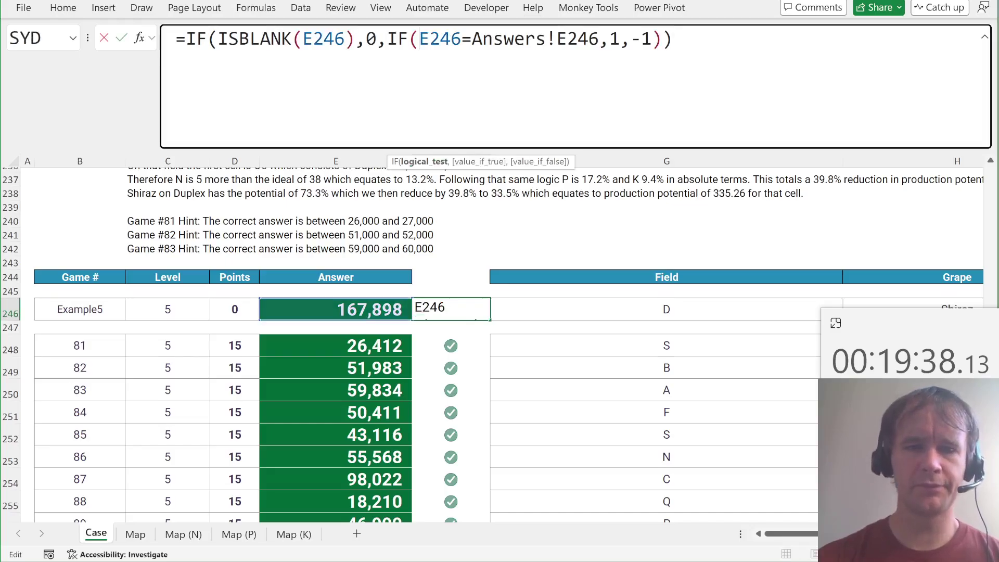
key("Escape")
Step: Round the final SUM of Example5's LET formula in E246 to 2 decimals with ROUND
key("Left")
key("F2")
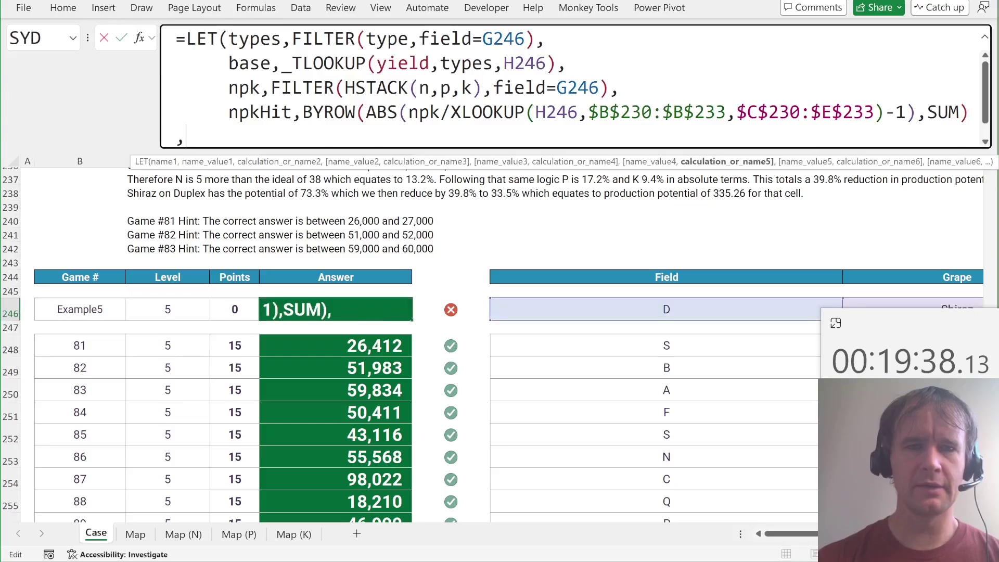
left_click(230, 136)
type("rounSUM(1000*(base-npkHit)))")
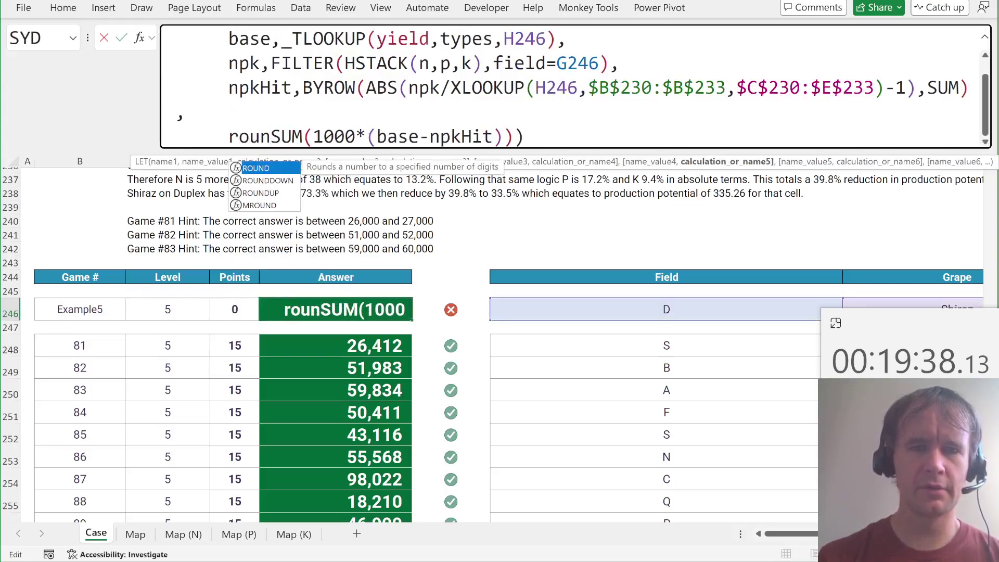
key("Tab")
left_click(300, 156)
key("Right")
type(",2")
key("Return")
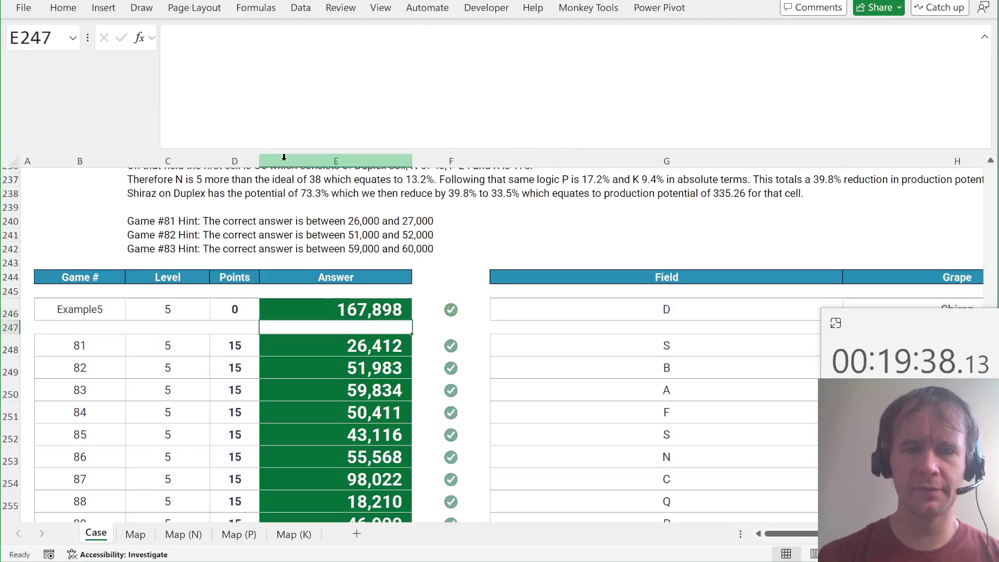
Step: Review Level 4's failing answers against its instructions, soil-type potential table and Example4, and compare with Level 5's instructions
key("Page_Up")
key("Page_Up")
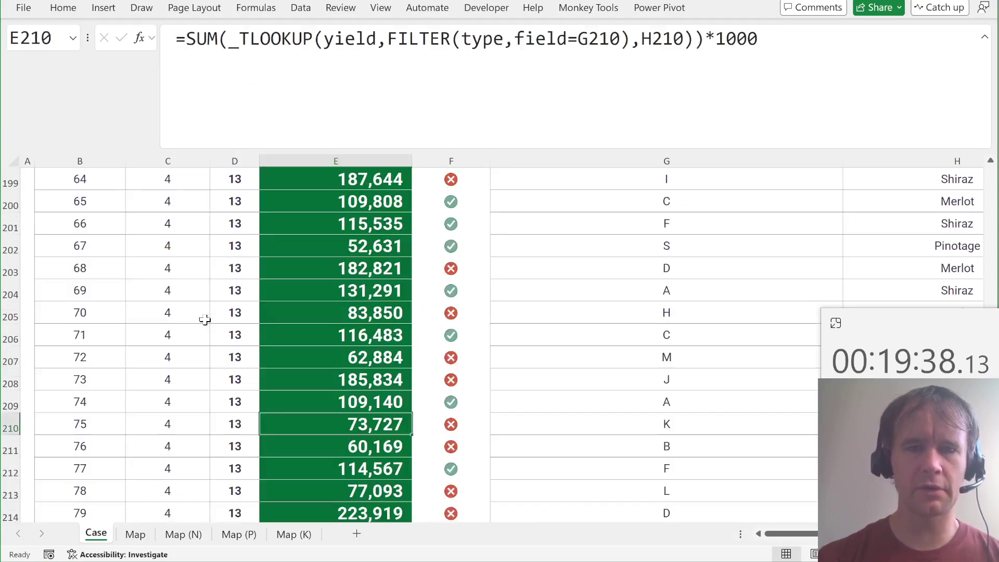
scroll(329, 299, "up", 2)
scroll(329, 299, "up", 9)
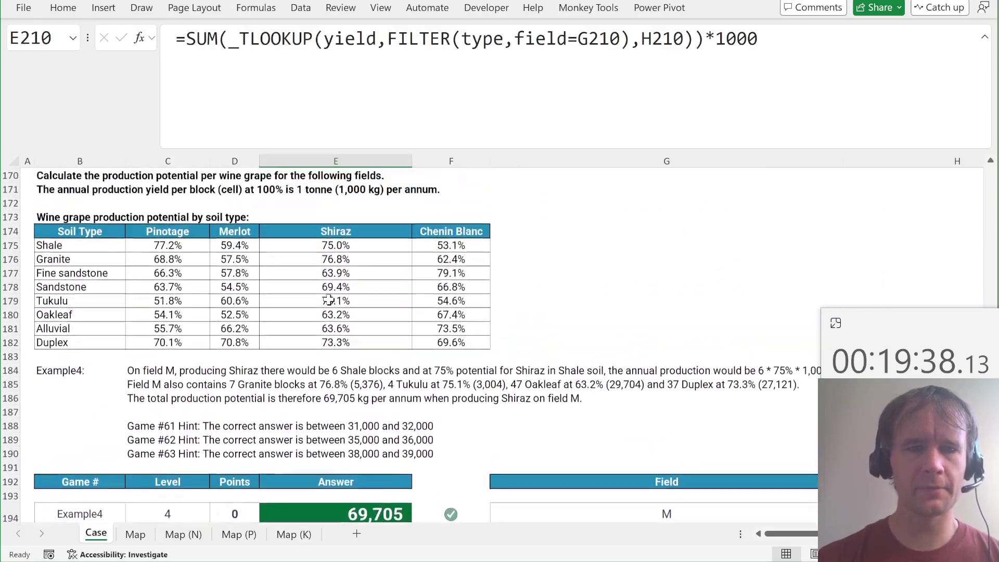
scroll(329, 300, "down", 1)
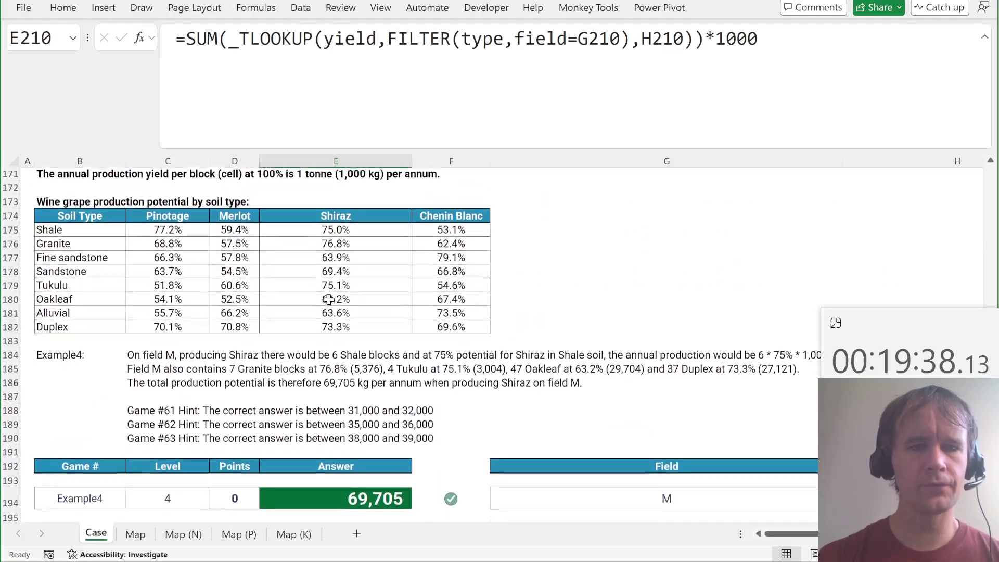
scroll(329, 300, "down", 3)
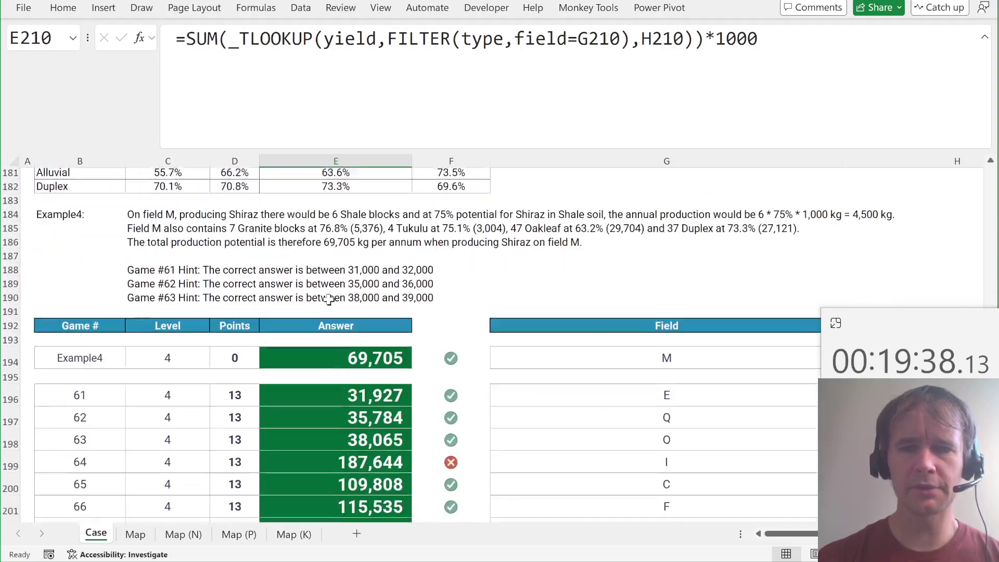
scroll(328, 299, "up", 1)
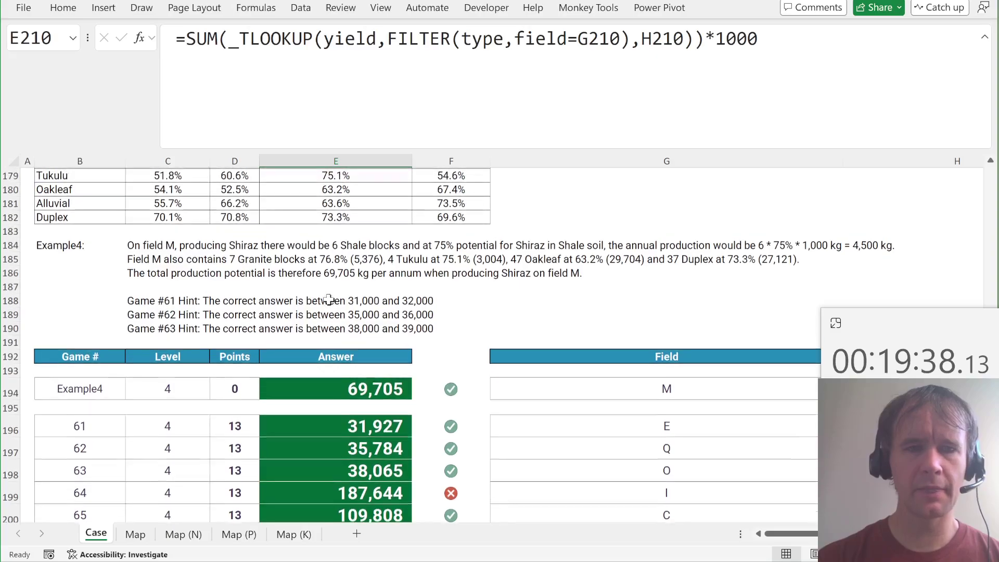
scroll(236, 261, "up", 4)
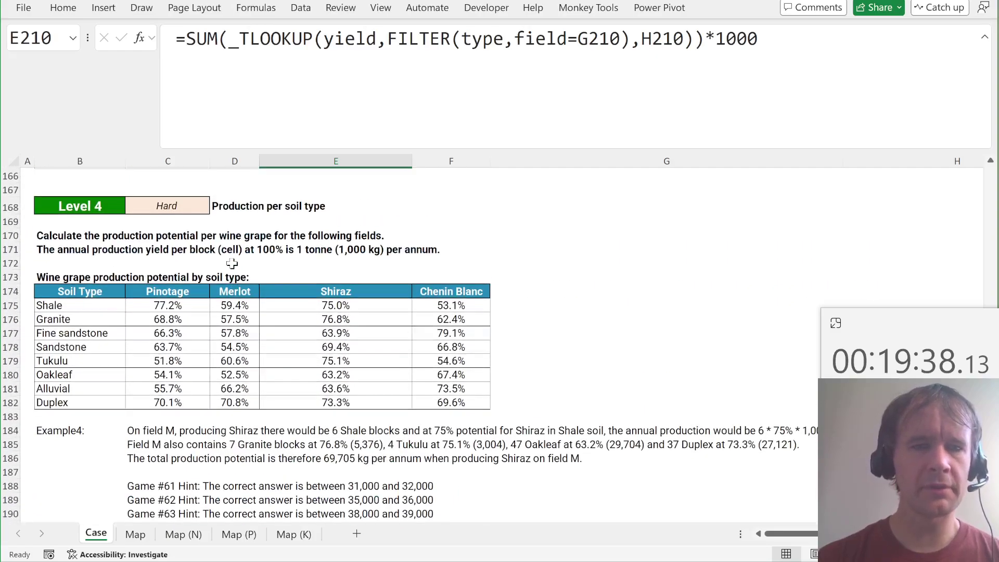
scroll(286, 331, "down", 4)
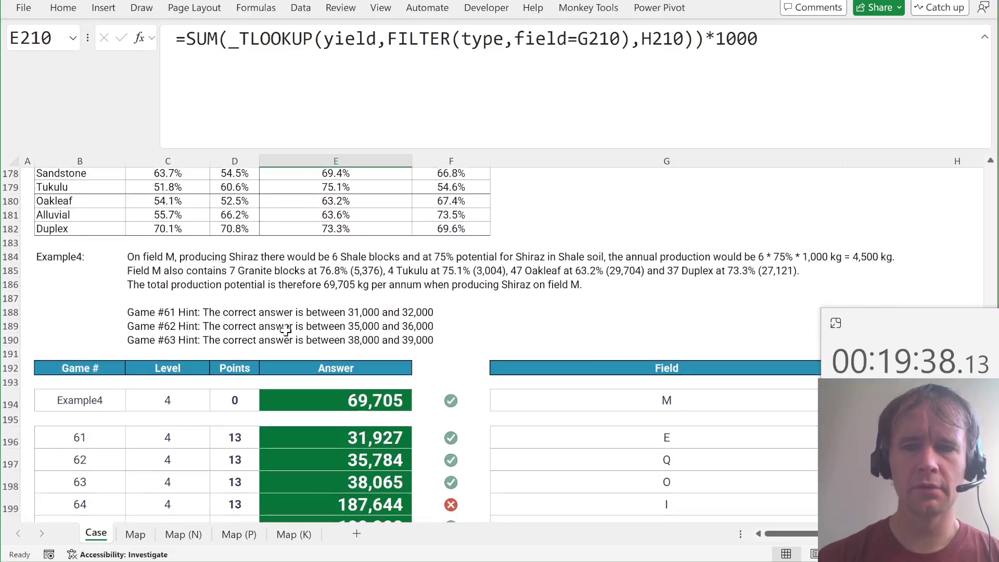
scroll(286, 331, "up", 2)
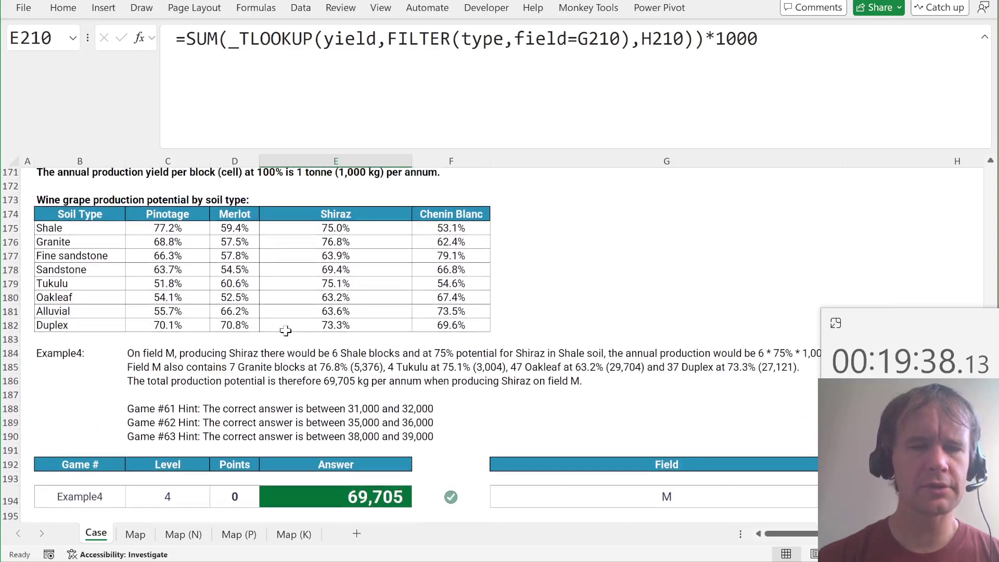
scroll(286, 331, "down", 19)
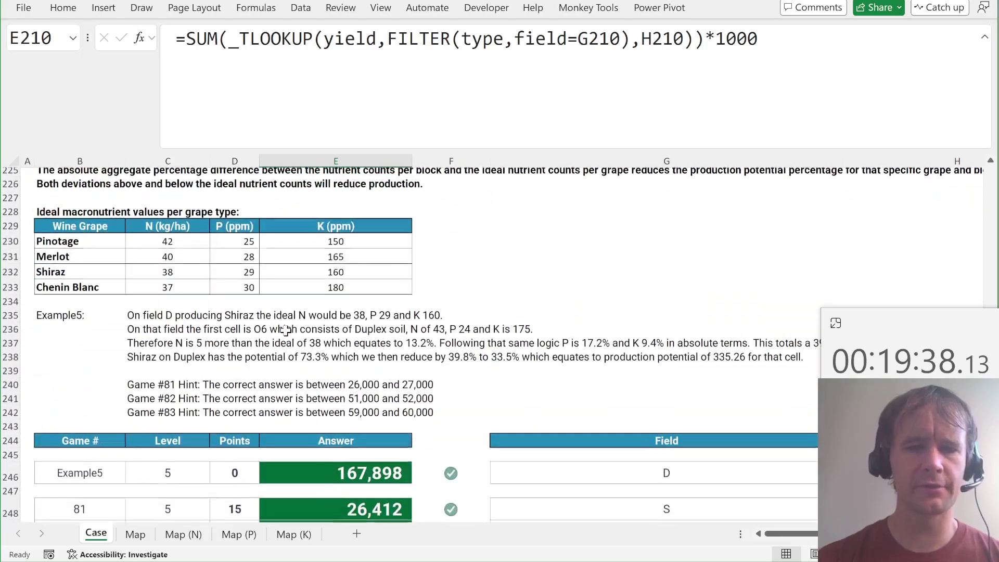
scroll(262, 269, "up", 1)
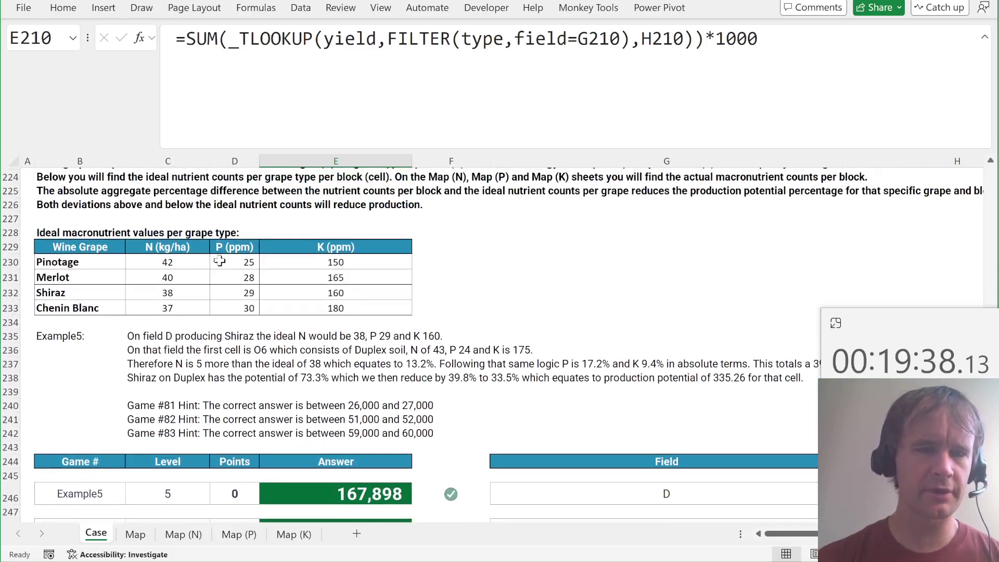
scroll(219, 261, "up", 12)
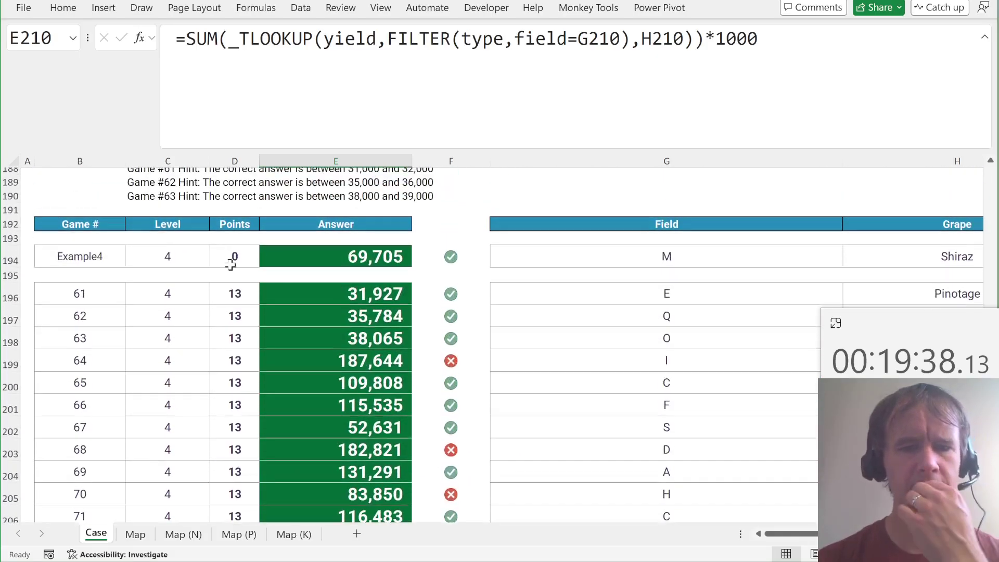
Step: Evaluate game 64's answer formula in E199 step by step
left_click(373, 359)
key("alt+t+u+f")
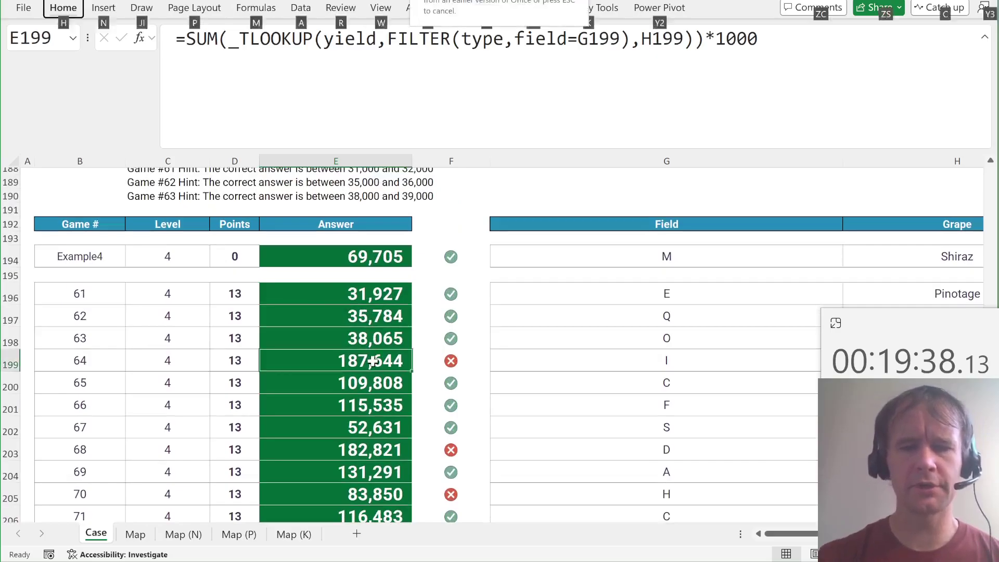
key("Return")
key("Return")
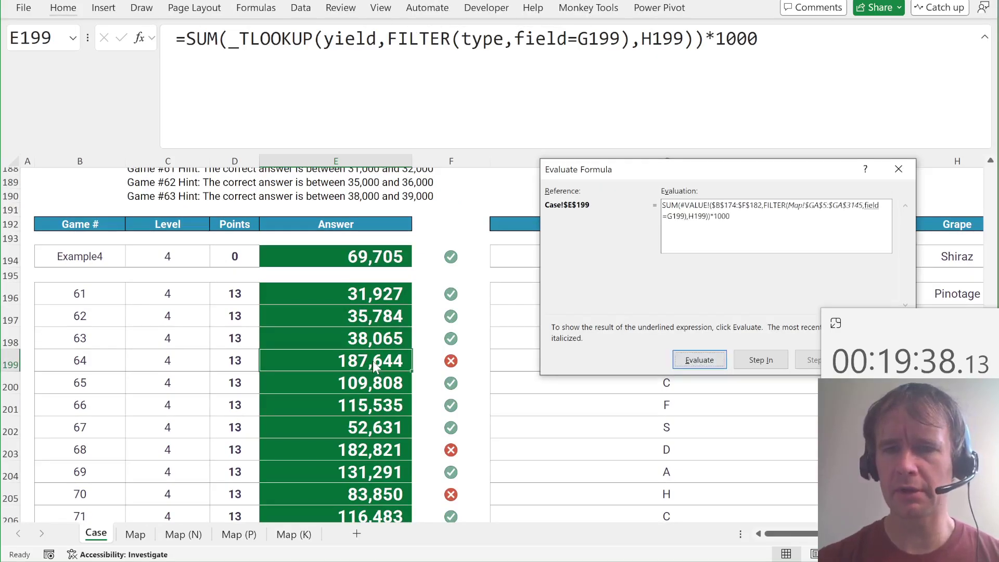
key("Escape")
Step: Evaluate game 64's check formula in F199 step by step to compare the answer with the expected value
key("Right")
key("alt+t+u+f")
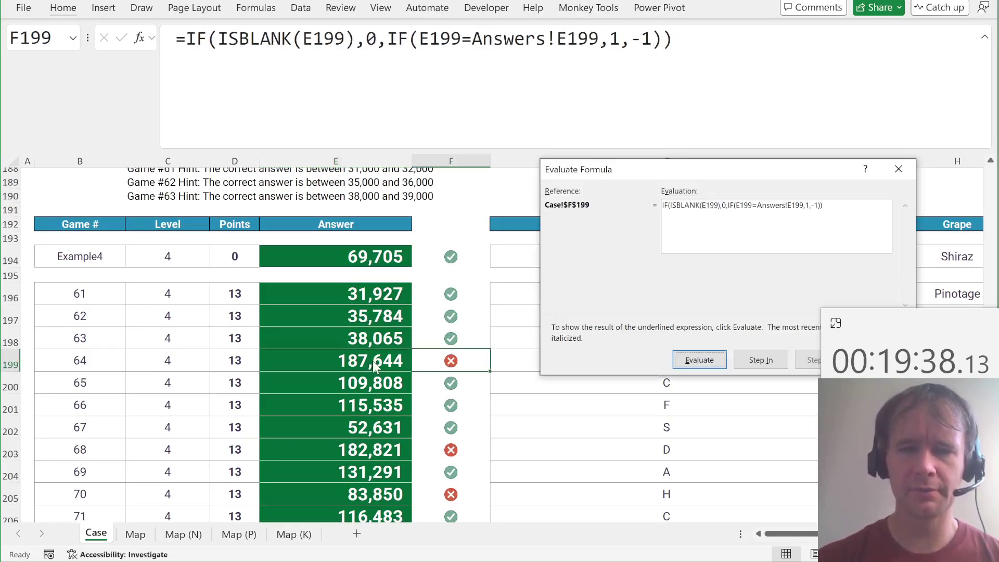
key("Return")
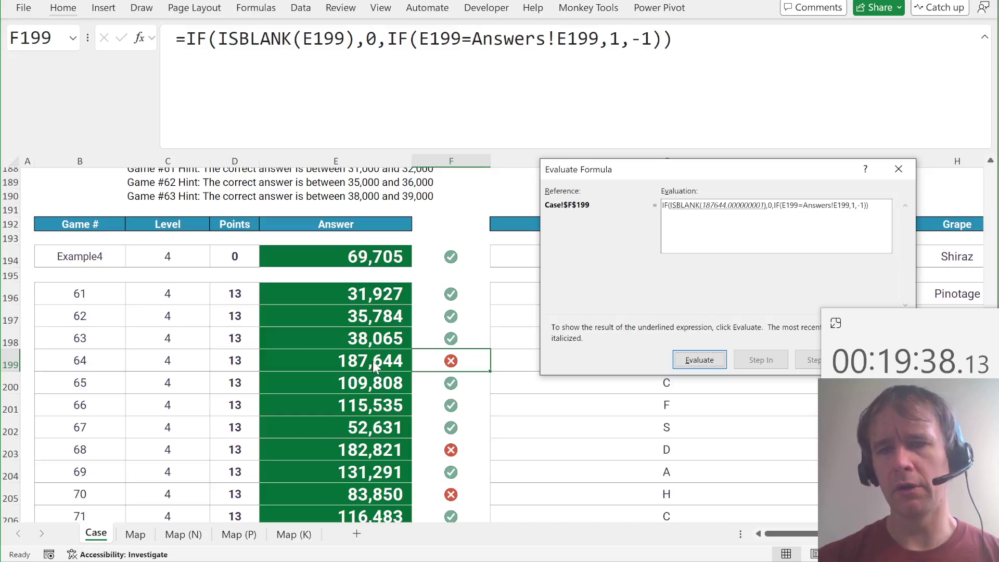
key("Return")
key("Return")
key("Return")
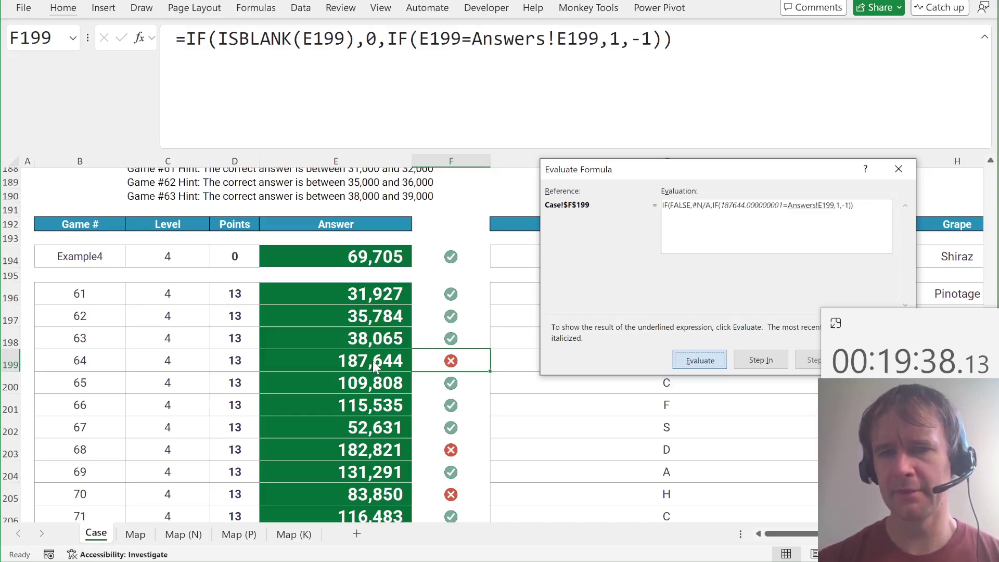
key("Escape")
Step: Wrap Example4's formula in E194 in ROUND with 0 digits: =ROUND(SUM(_TLOOKUP(yield,FILTER(type,field=G194),H194))*1000,0)
key("Left")
key("Up")
key("Up")
key("Up")
key("Up")
key("Up")
key("F2")
key("Home")
key("Right")
type("round")
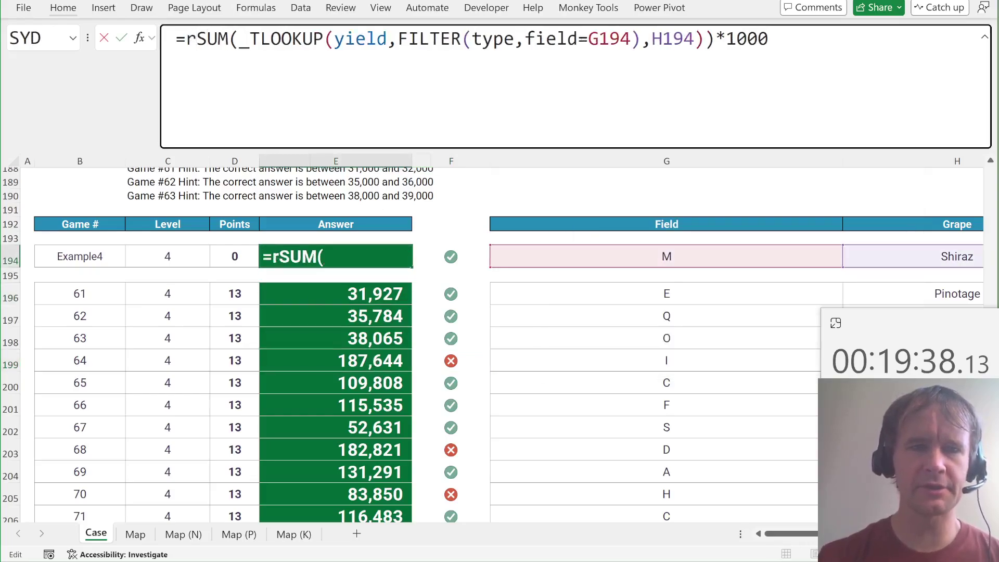
key("Tab")
key("End")
type(",0)")
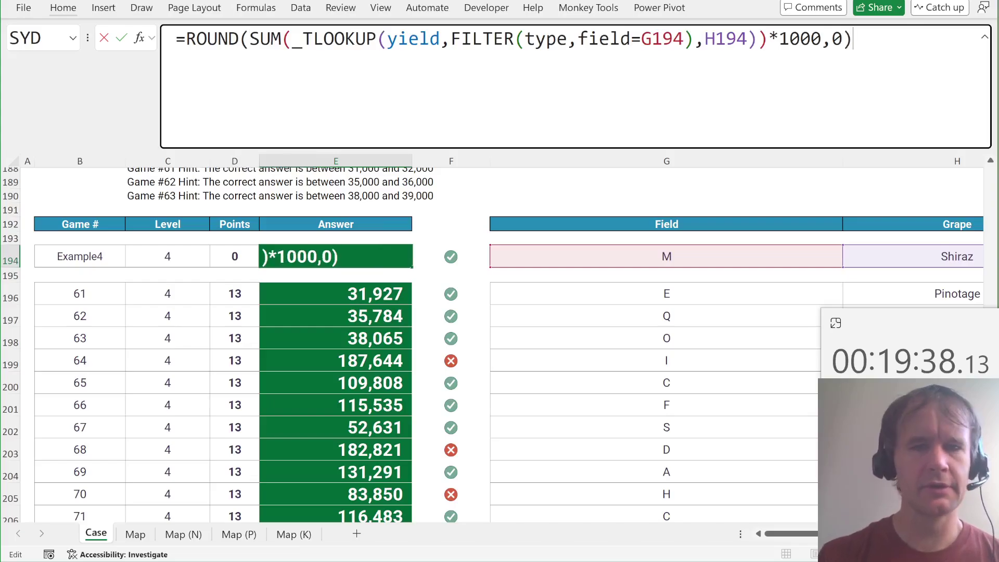
key("ctrl+Return")
Step: Copy Example4's rounded formula to the Level 4 answers of games 61 to 80 in E196:E215
key("ctrl+c")
key("Down")
key("Down")
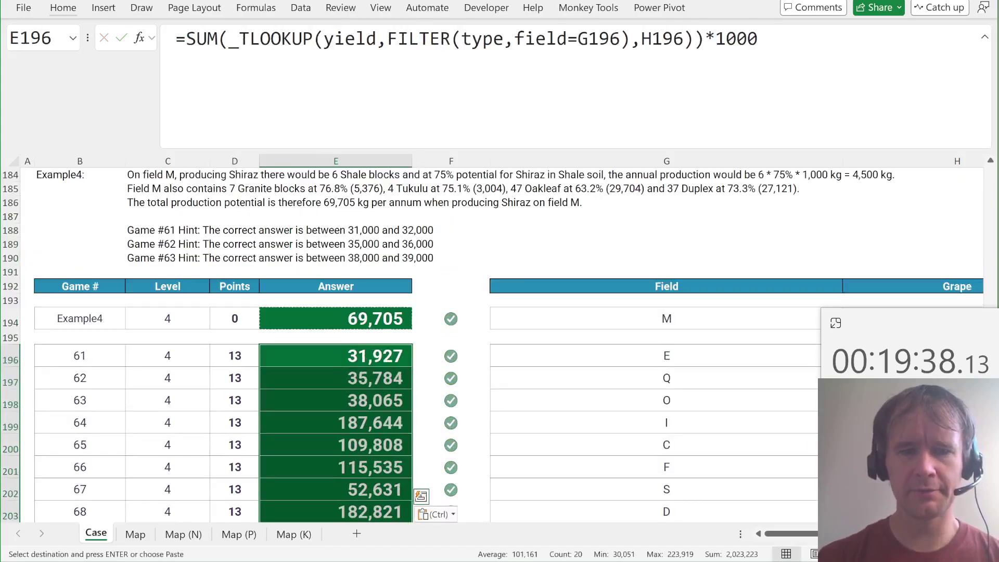
key("ctrl+v")
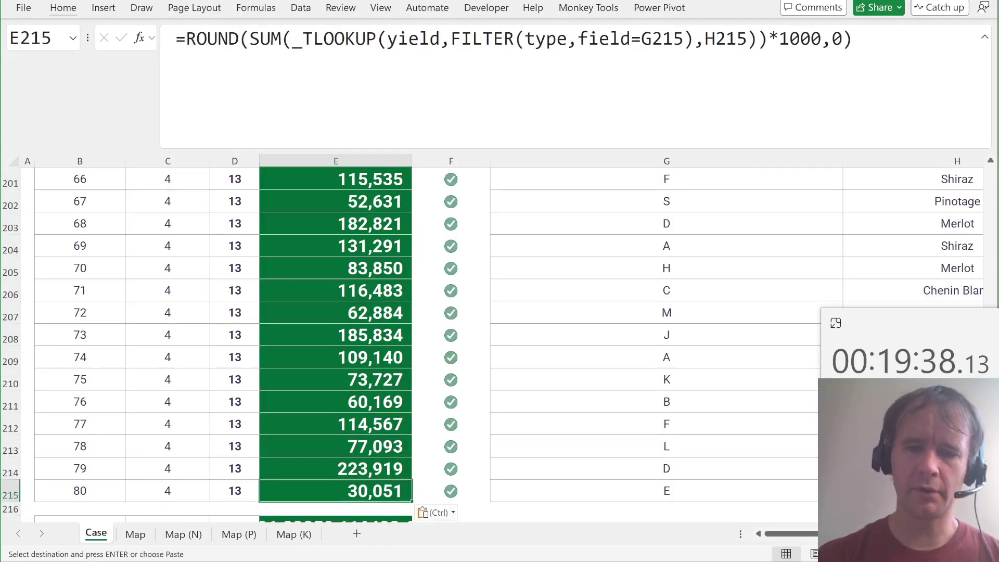
Step: Look over the Level 1 and bonus question checks and inspect Bonus B's GROUPBY formula in E34
key("ctrl+Home")
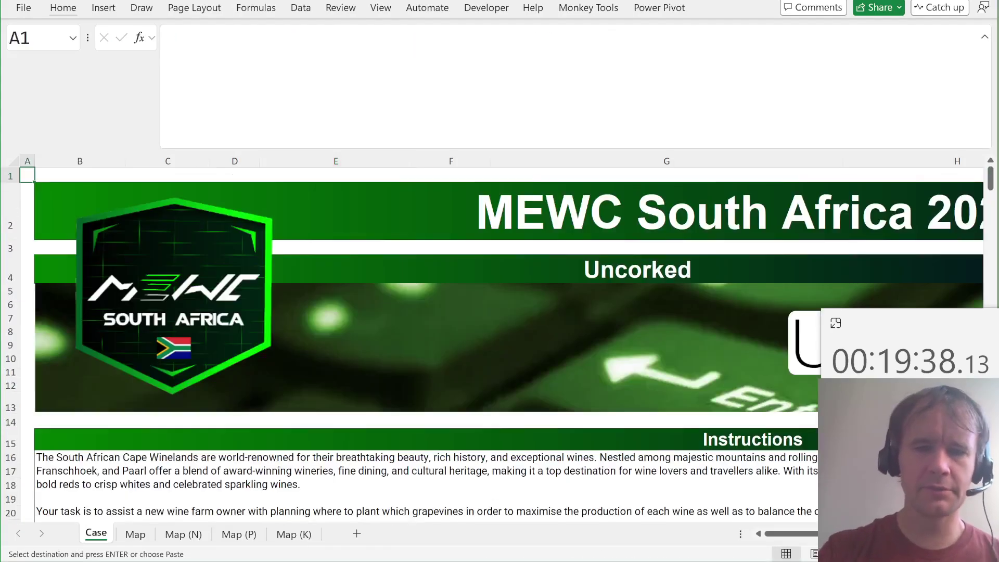
scroll(394, 339, "down", 12)
scroll(394, 339, "down", 3)
scroll(394, 339, "right", 5)
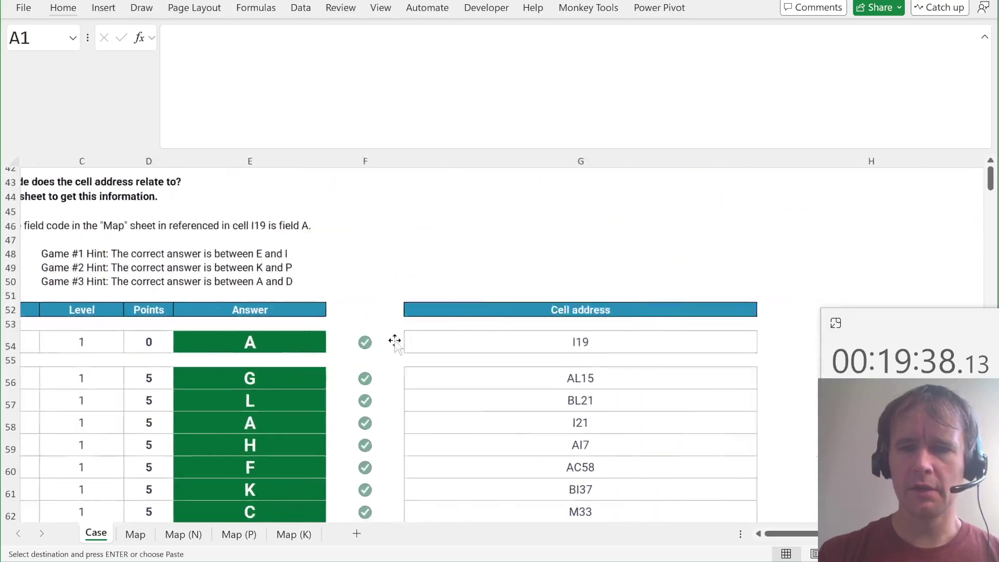
scroll(394, 339, "left", 5)
scroll(395, 339, "up", 8)
scroll(395, 341, "right", 1)
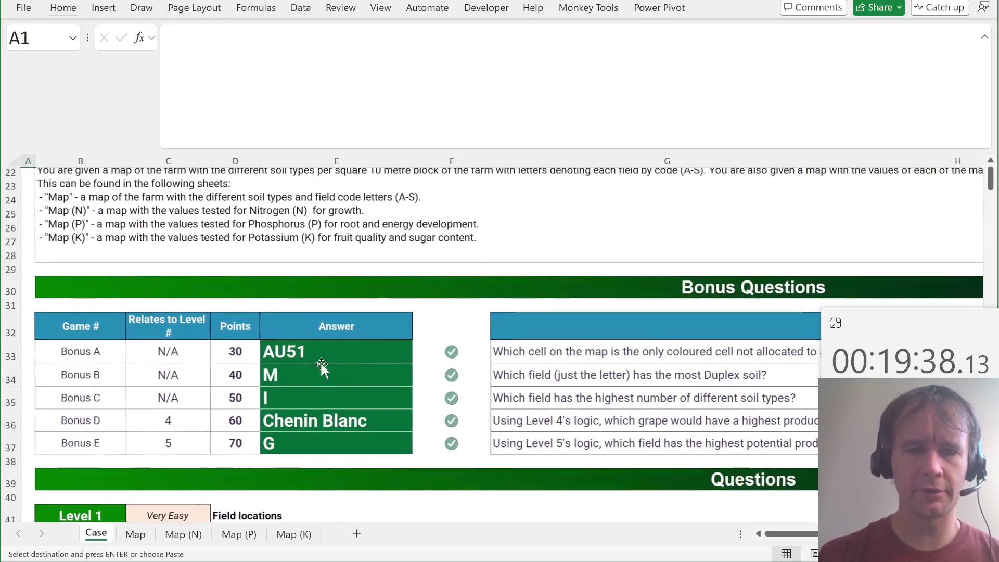
left_click(317, 374)
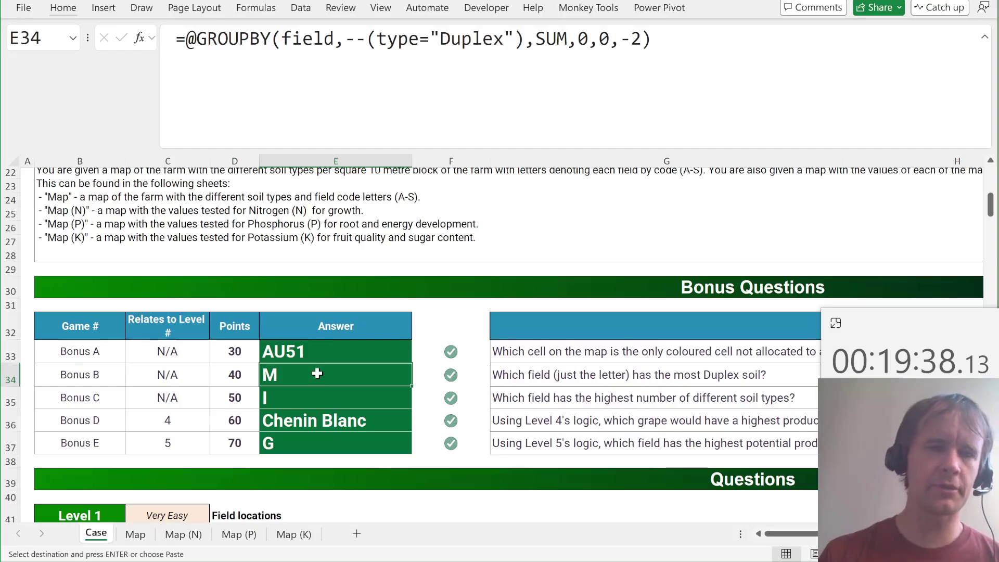
Step: Inspect cell AU51, the coloured cell without a field letter, on the Map sheet and return to the Case sheet
key("ctrl+Home")
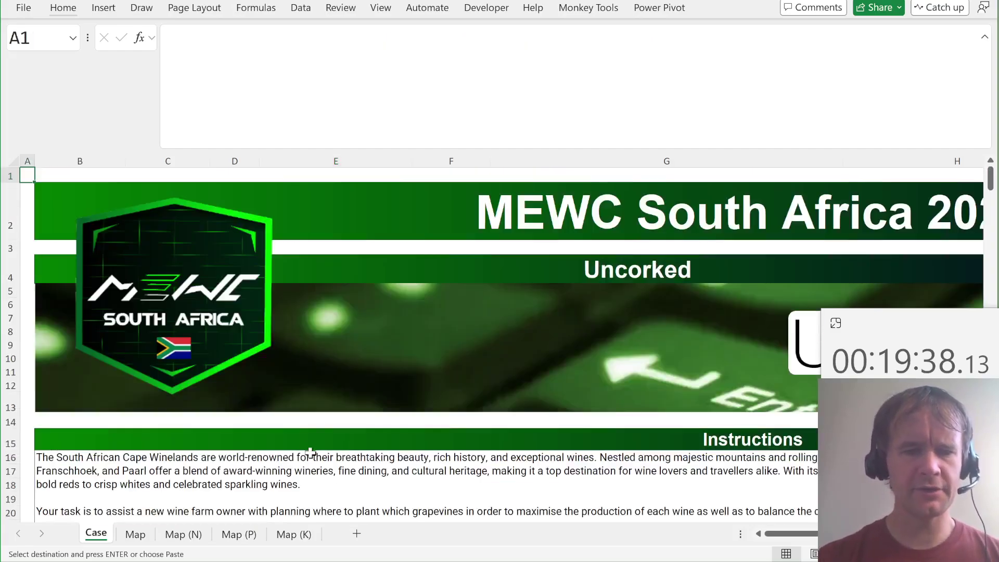
key("ctrl+Page_Down")
key("ctrl+Left")
key("ctrl+Left")
key("ctrl+Left")
key("ctrl+Left")
key("ctrl+Left")
key("ctrl+Left")
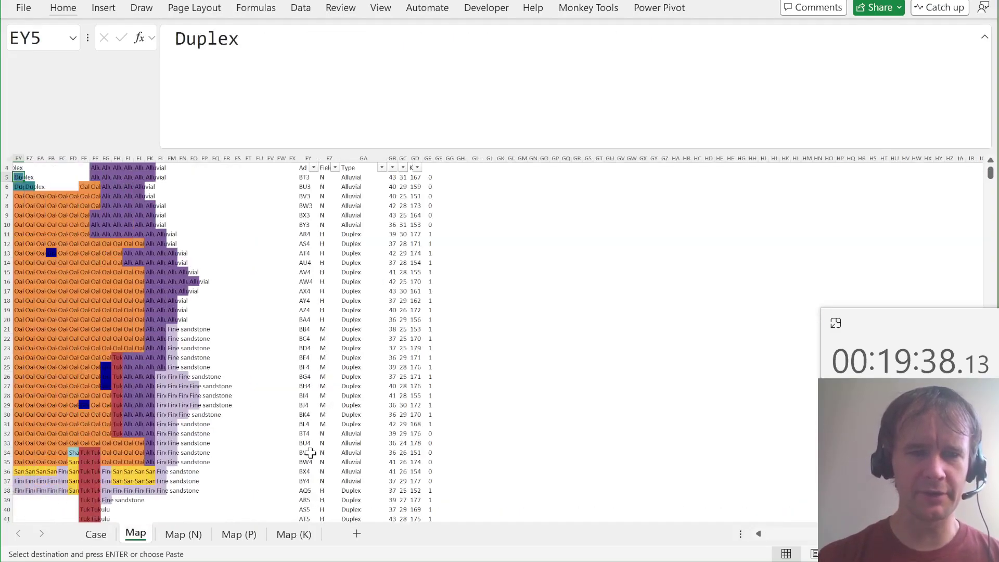
key("ctrl+Left")
scroll(307, 453, "down", 6)
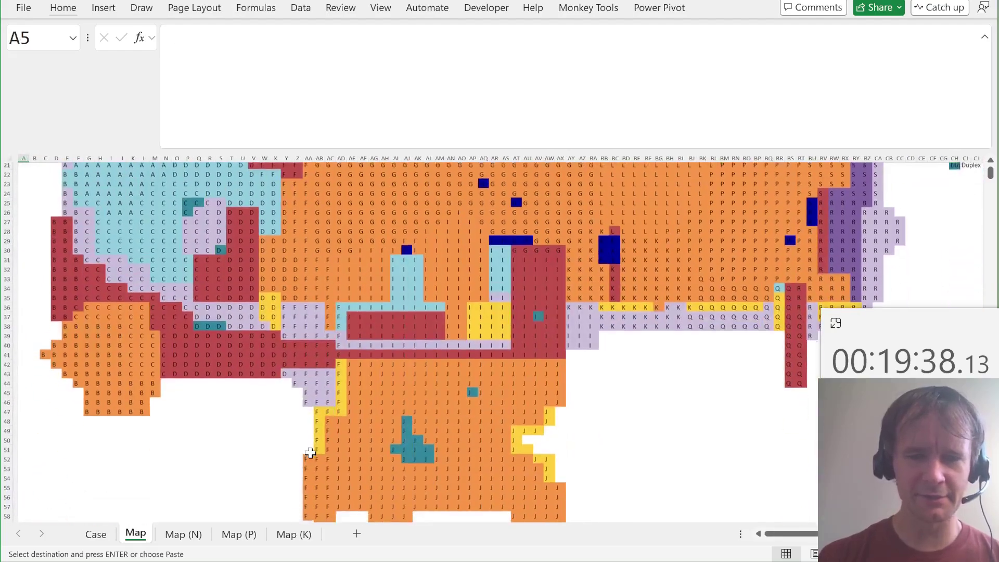
left_click(523, 446)
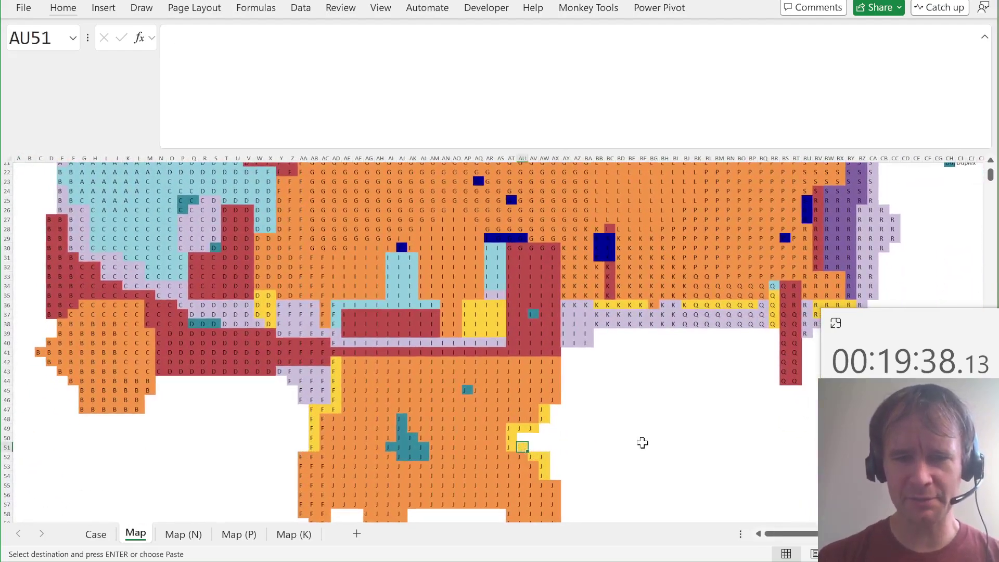
key("ctrl+Home")
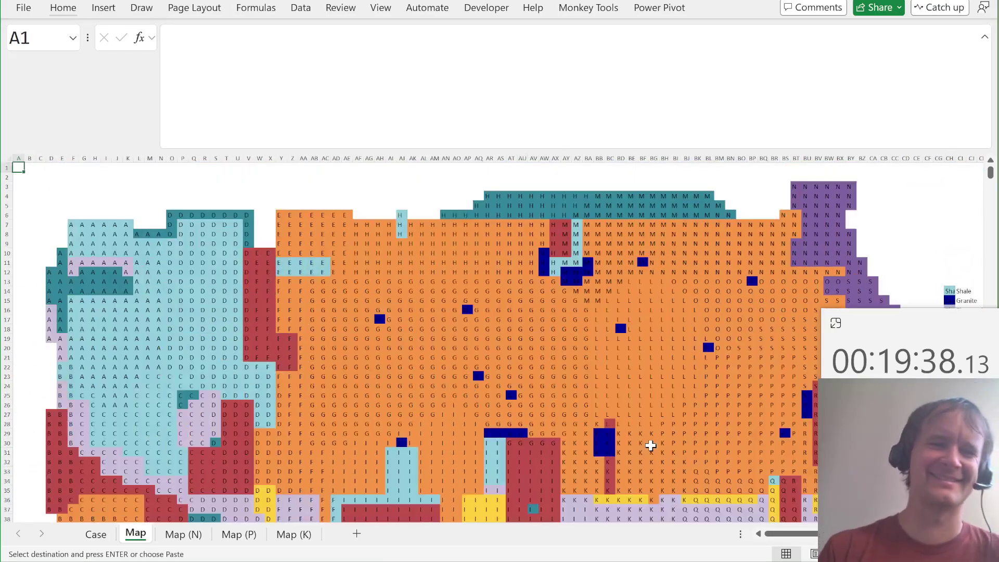
key("ctrl+Page_Up")
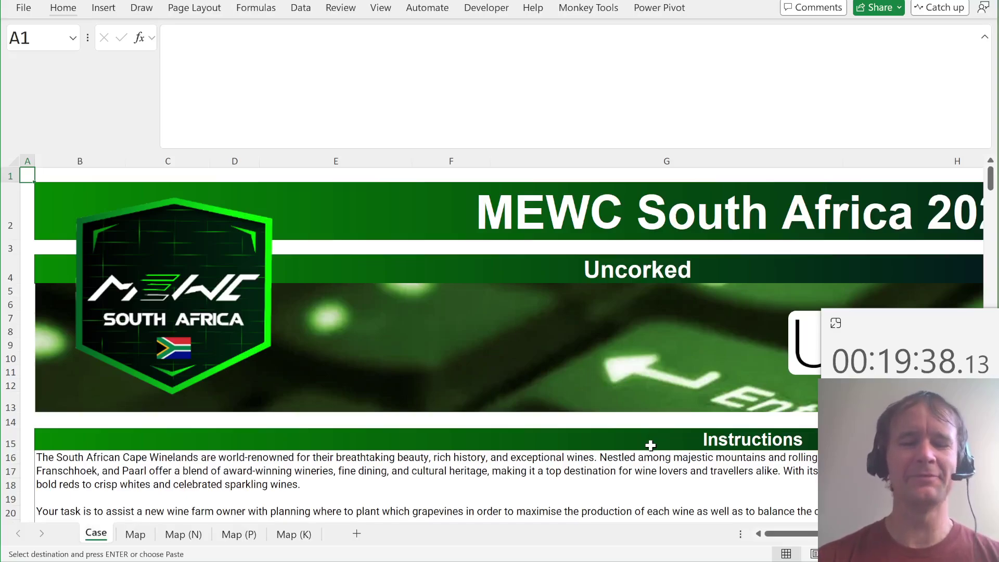